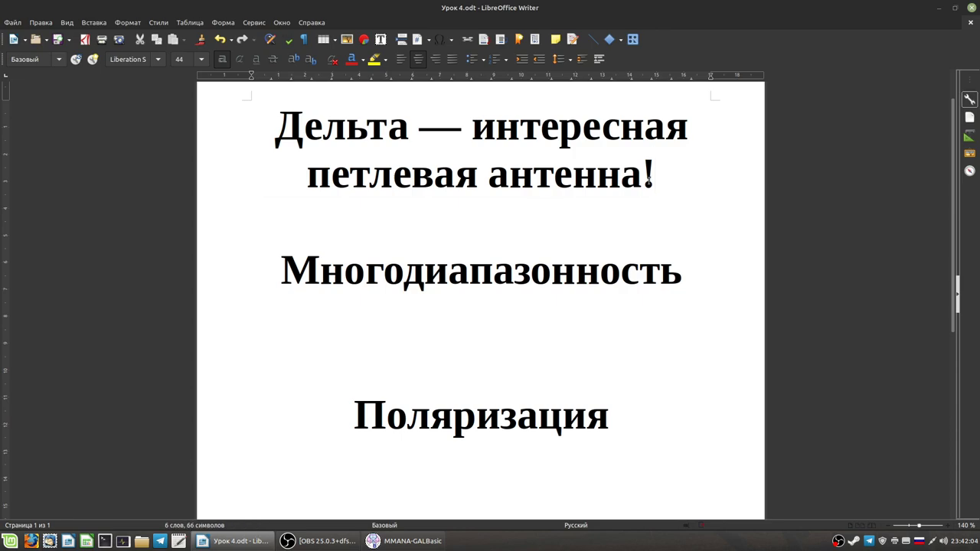
Leave the lesson document for MMANA-GAL basic and open the antenna file temp.maa
click(647, 177)
drag(656, 176, 305, 126)
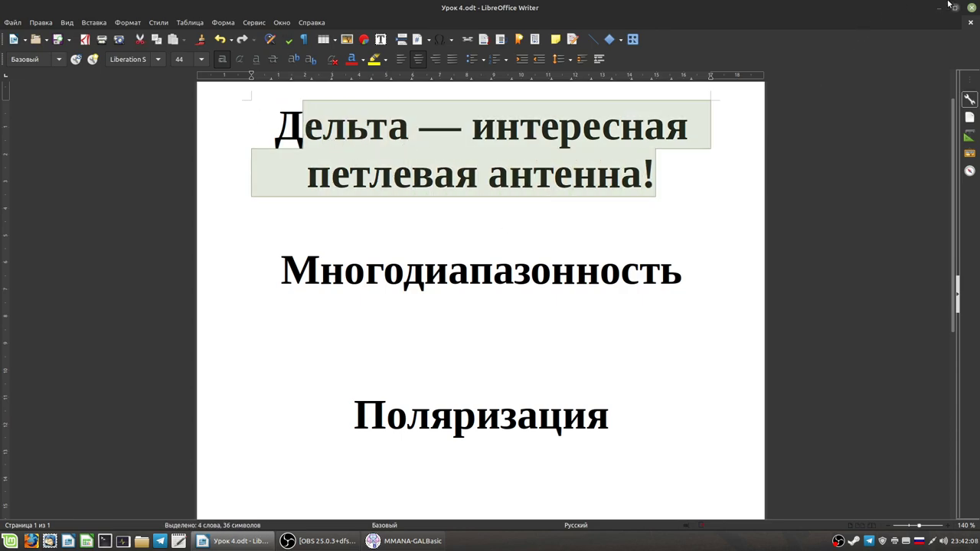
click(937, 7)
click(21, 34)
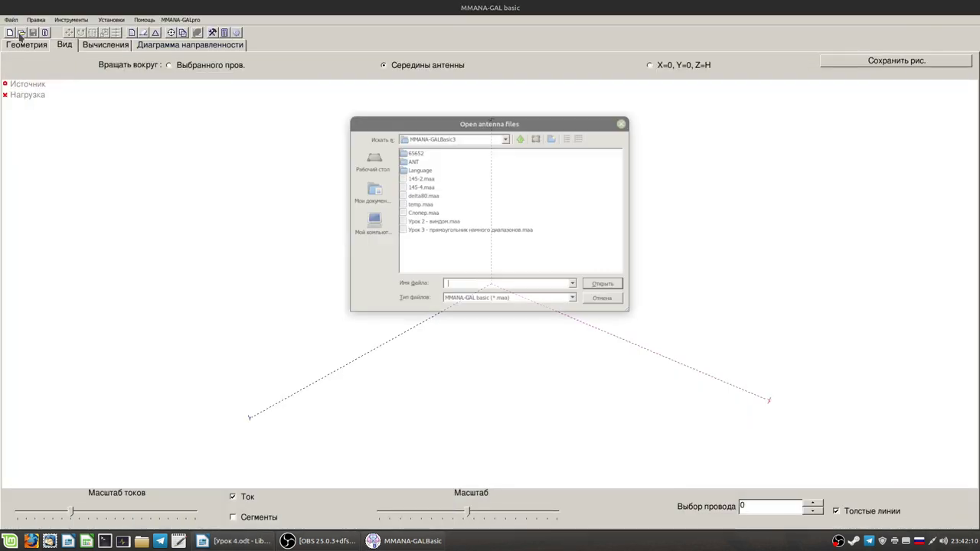
double_click(419, 205)
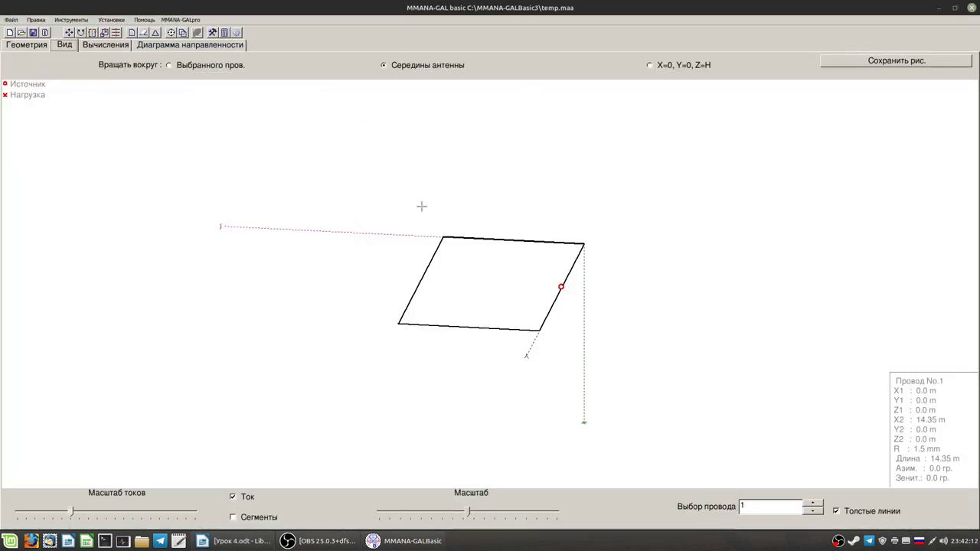
Inspect the rectangular loop antenna in the 3D view and its wire coordinates in the geometry table
drag(542, 385, 503, 339)
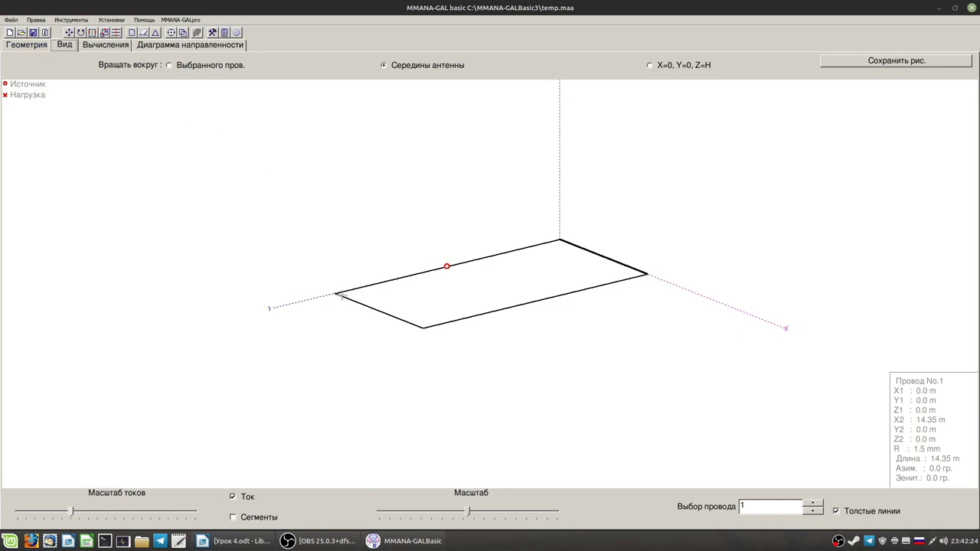
drag(499, 355, 496, 368)
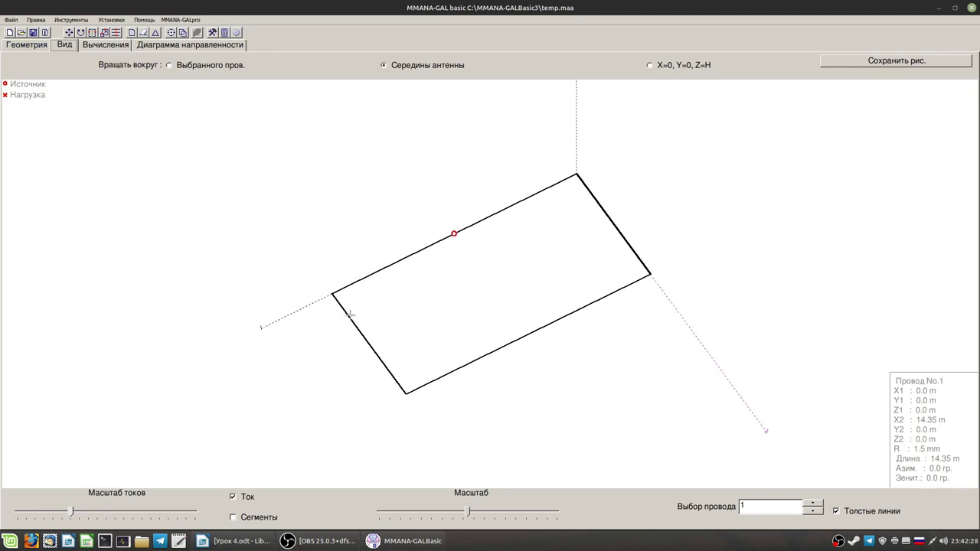
click(31, 46)
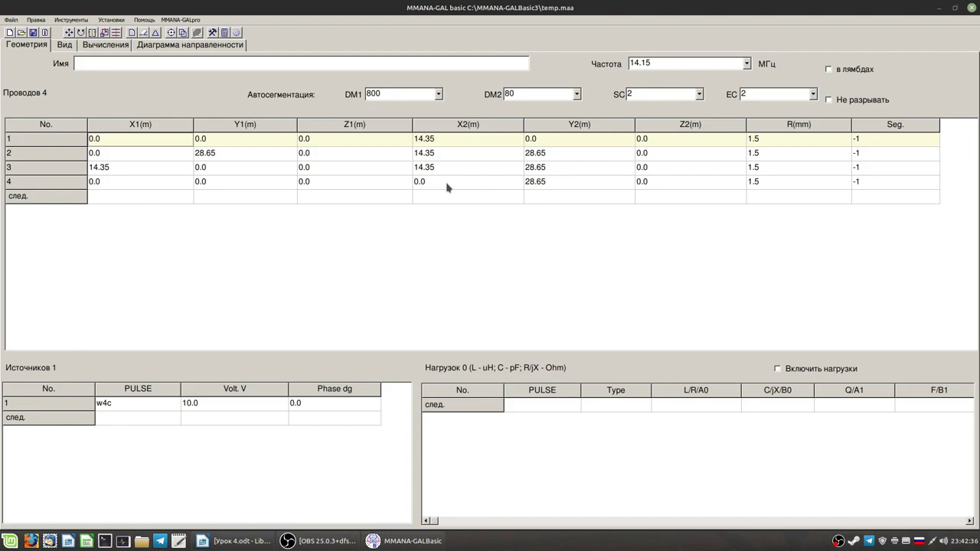
click(64, 44)
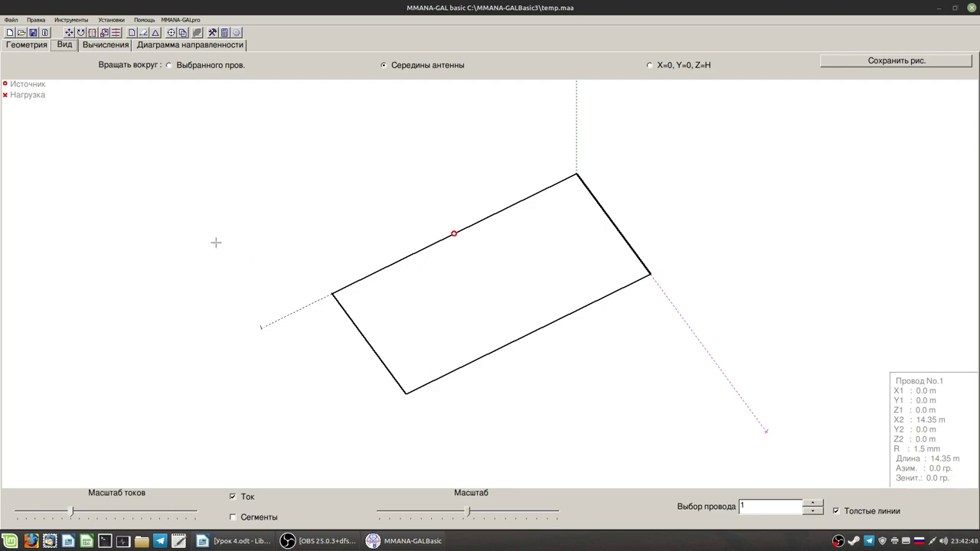
key(alt+shift)
Delete all four wires of the rectangular loop from the geometry table
click(37, 46)
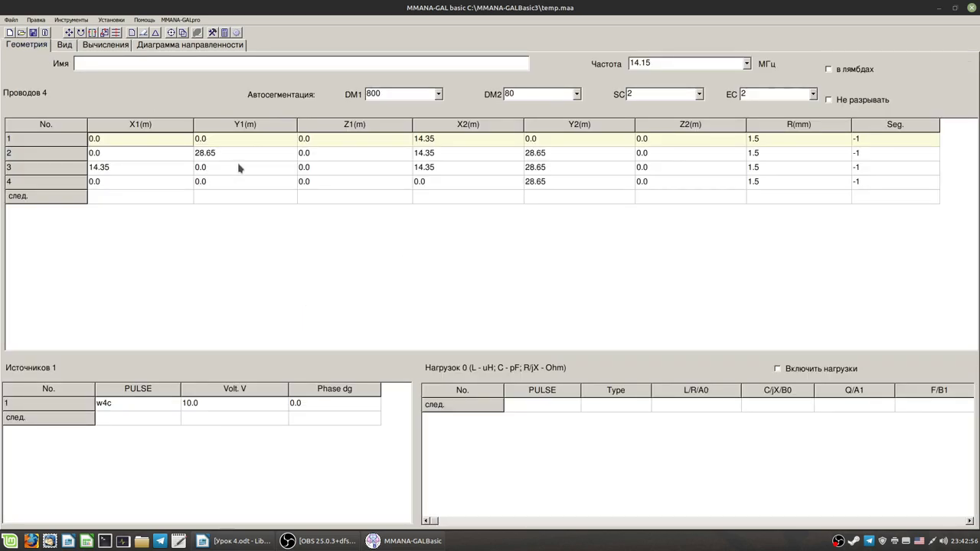
click(234, 142)
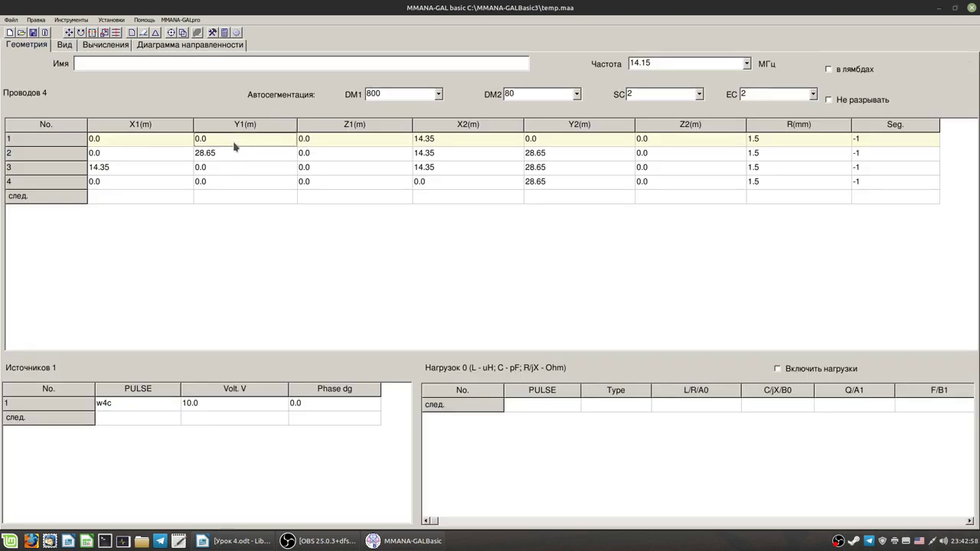
click(154, 142)
click(152, 154)
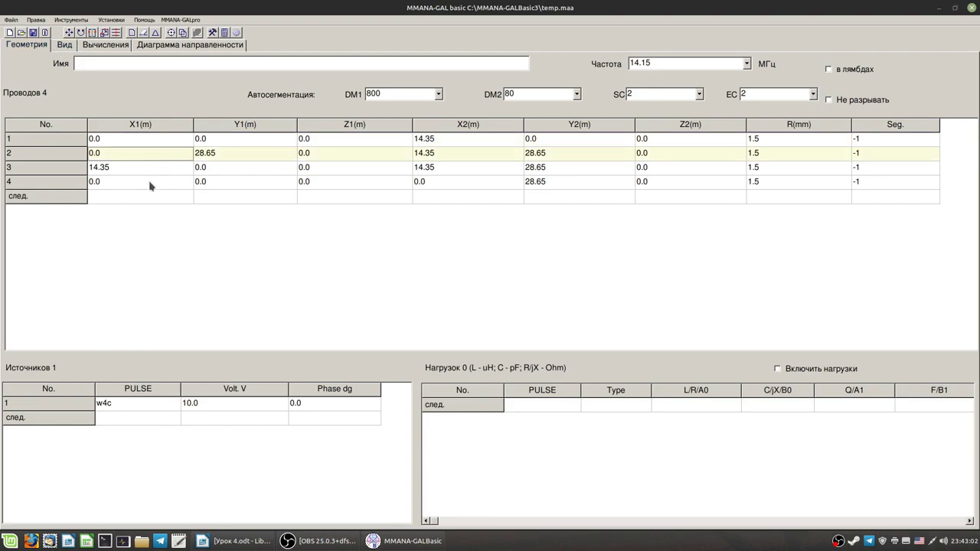
right_click(149, 184)
click(163, 188)
click(147, 169)
key(ctrl+Delete)
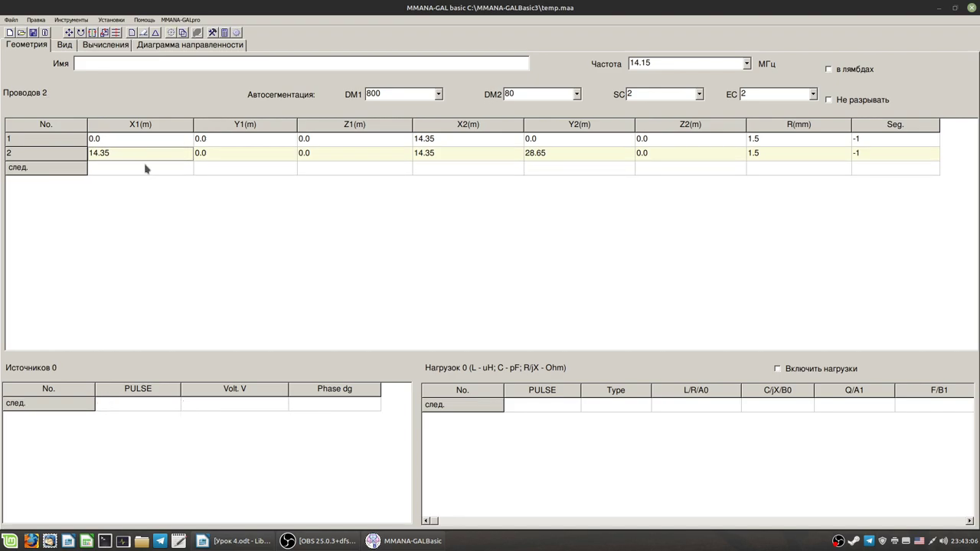
key(ctrl+Delete)
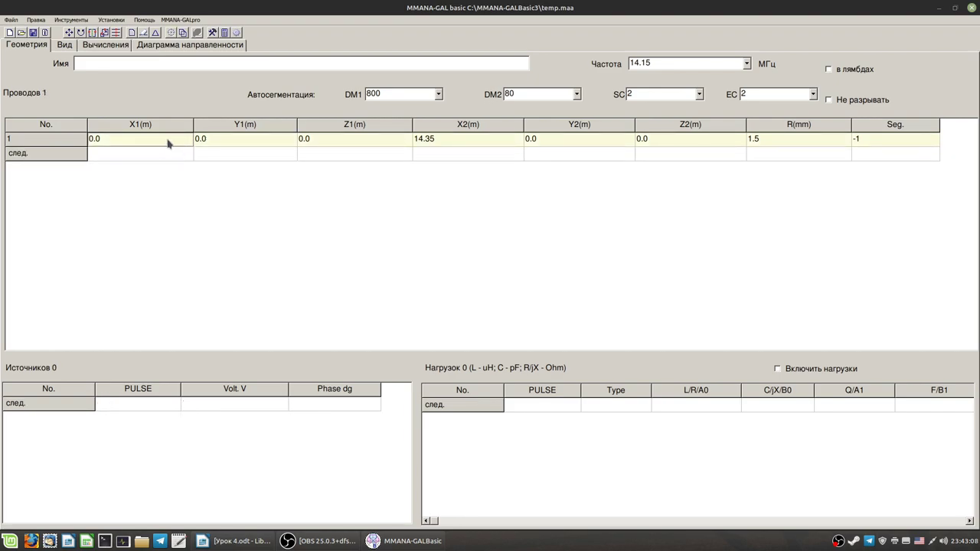
key(ctrl+Delete)
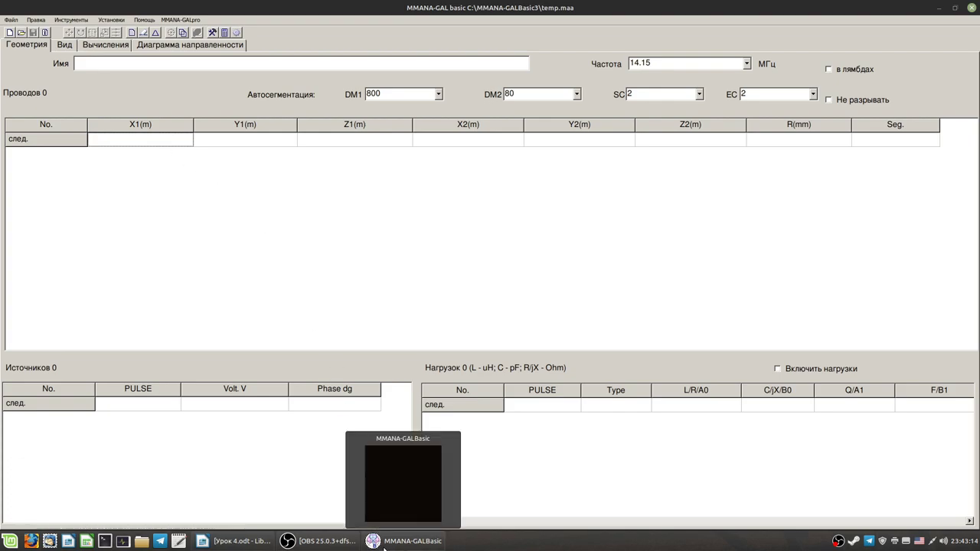
Review the delta antenna heading in the LibreOffice Writer lesson document and return to MMANA-GAL
click(233, 541)
click(496, 163)
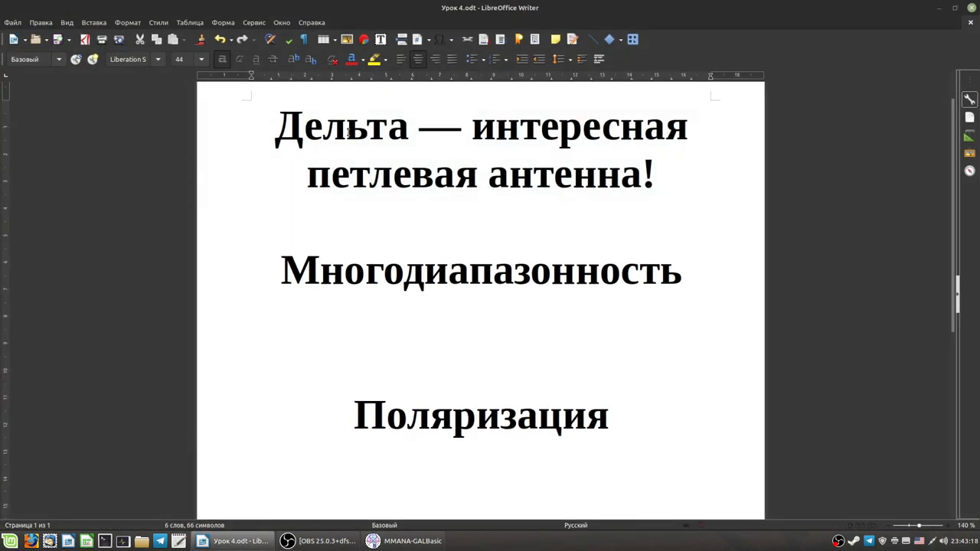
drag(276, 127, 586, 129)
click(574, 175)
key(alt+Tab)
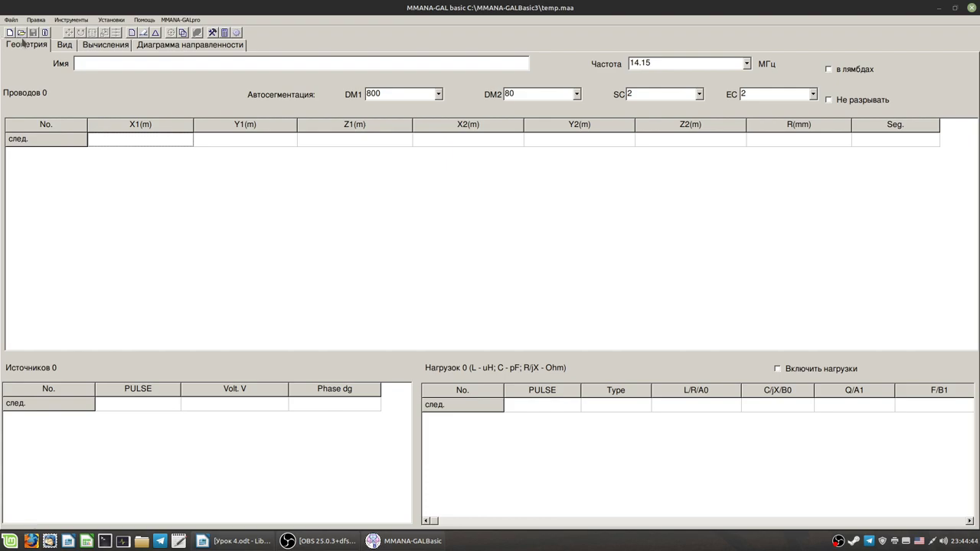
Examine the X, Y and Z axes of the empty model from different angles and compare them with the coordinate columns
click(63, 46)
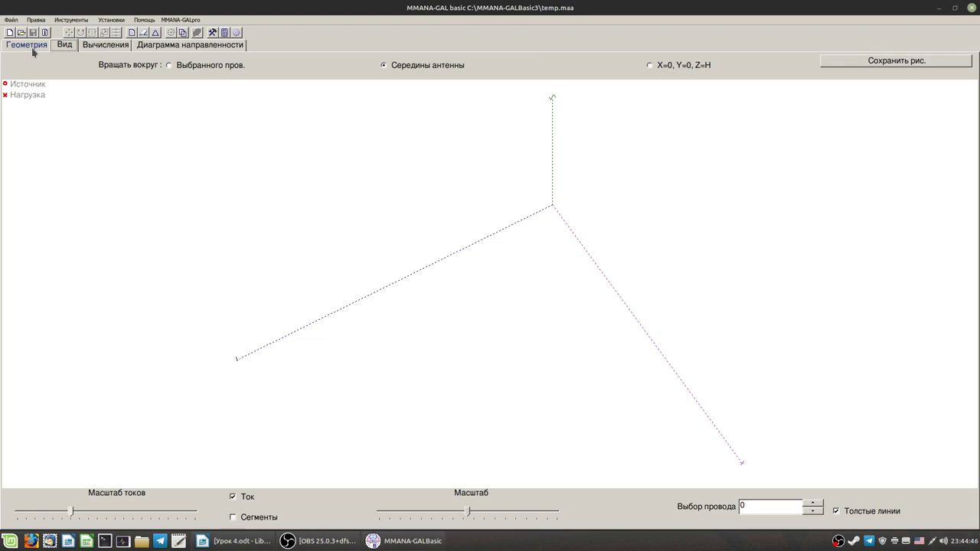
click(35, 48)
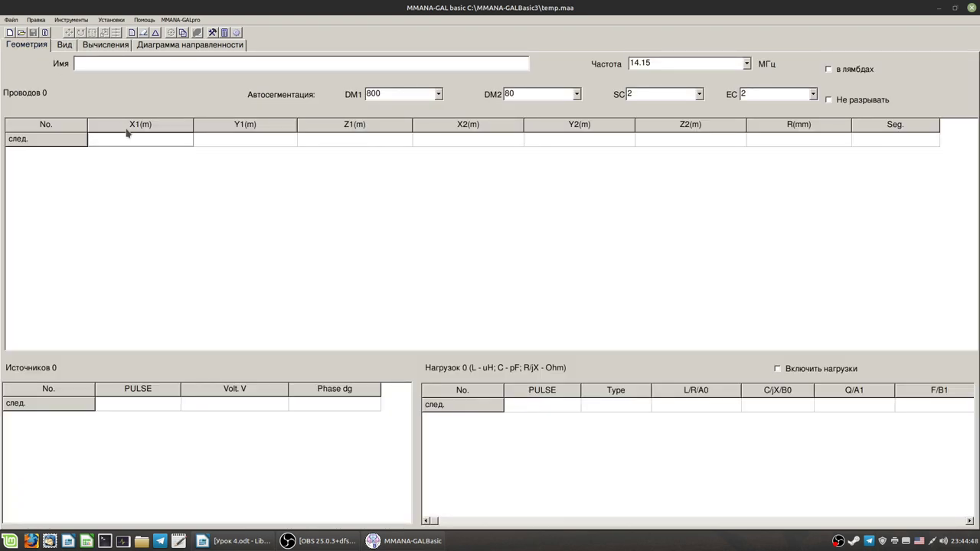
click(64, 44)
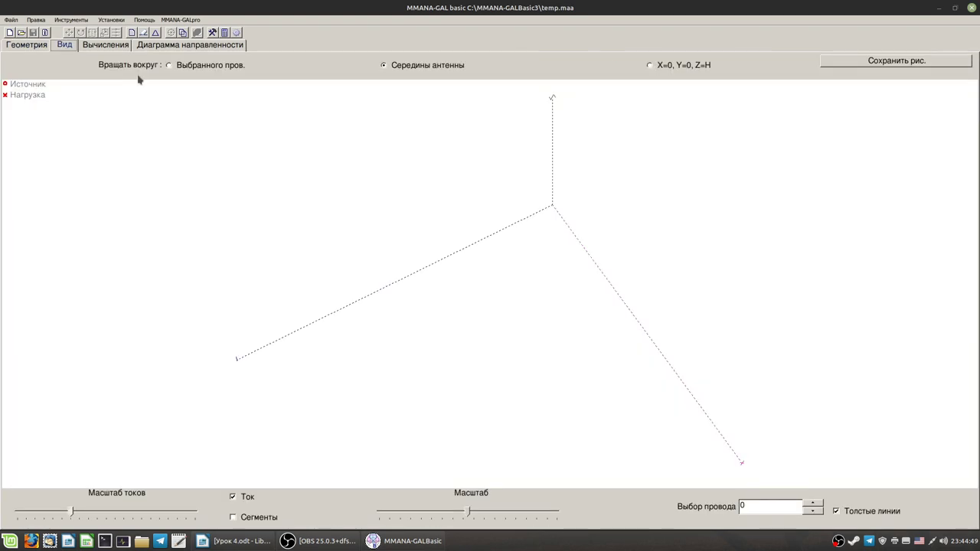
right_click(459, 316)
click(404, 322)
drag(404, 321, 460, 334)
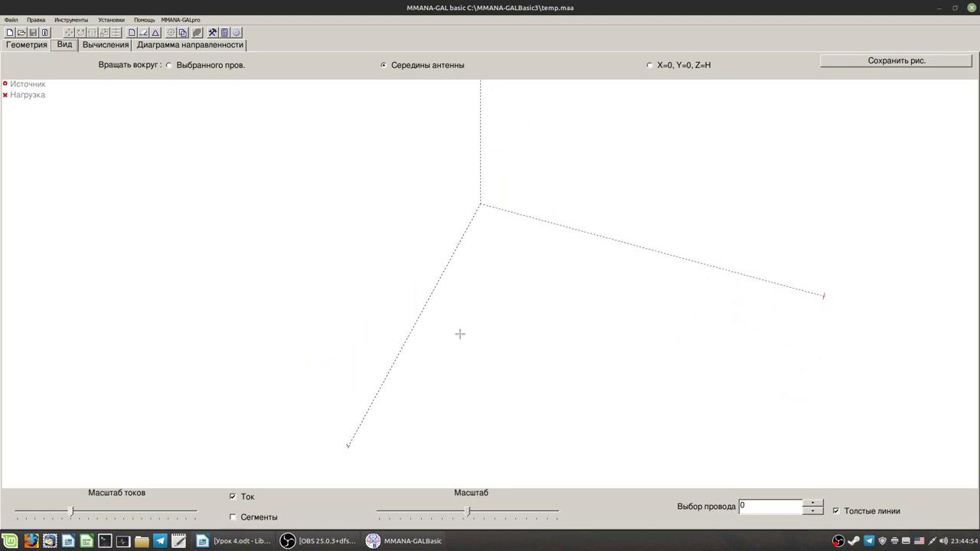
click(39, 46)
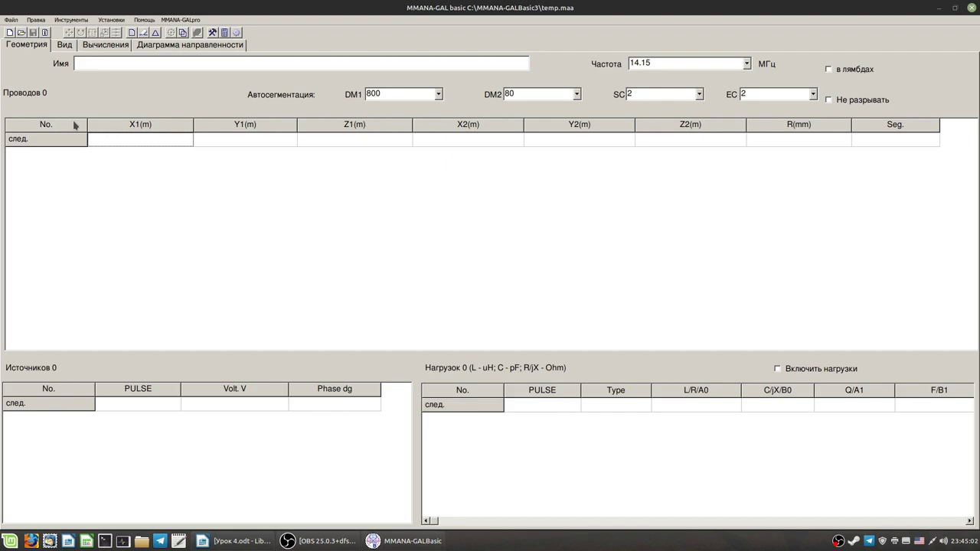
click(64, 46)
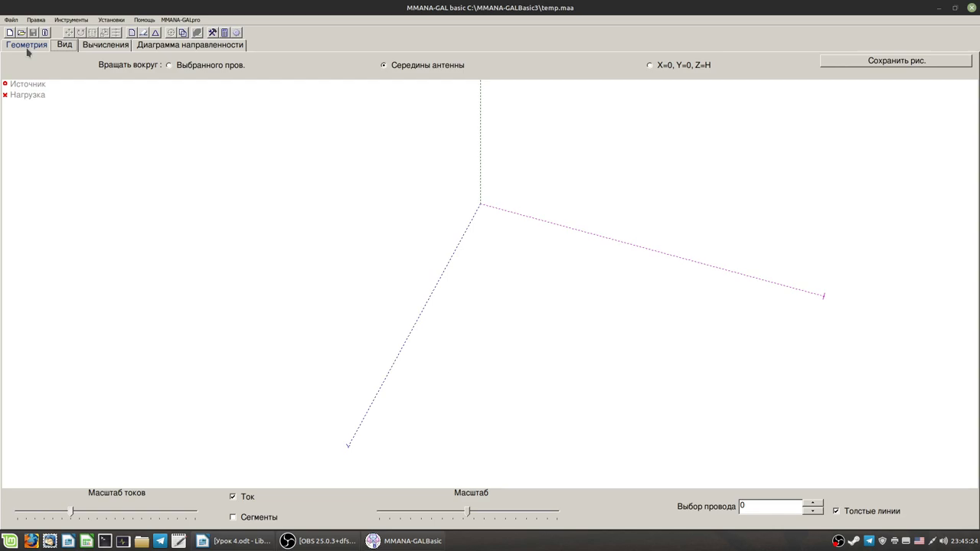
click(26, 47)
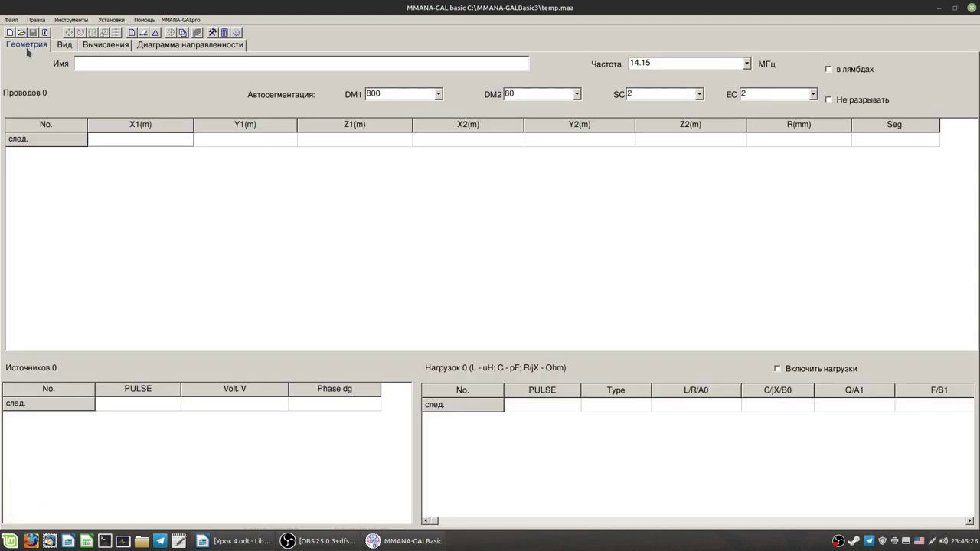
Add a first wire with all coordinates at 0 and set its radius to 1.5 mm
click(160, 141)
click(66, 45)
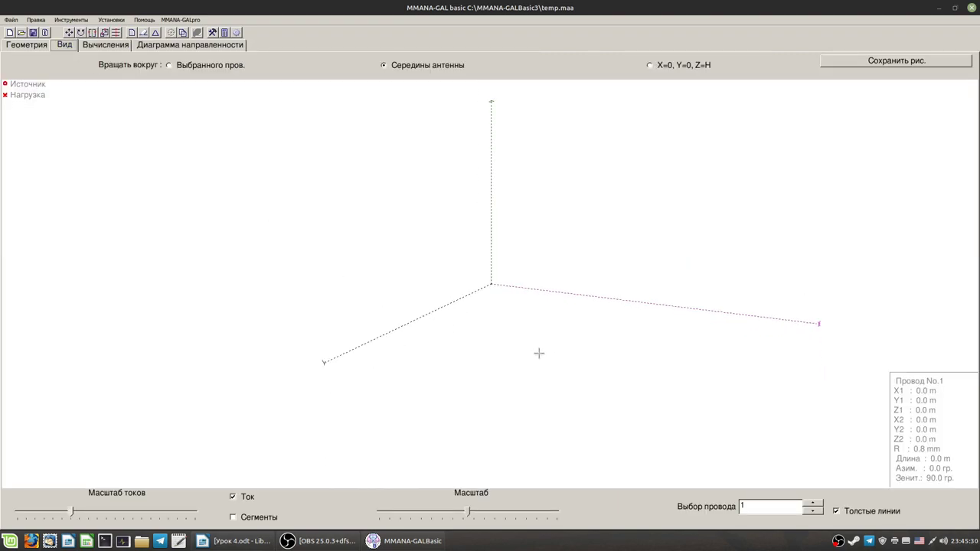
drag(539, 352, 543, 357)
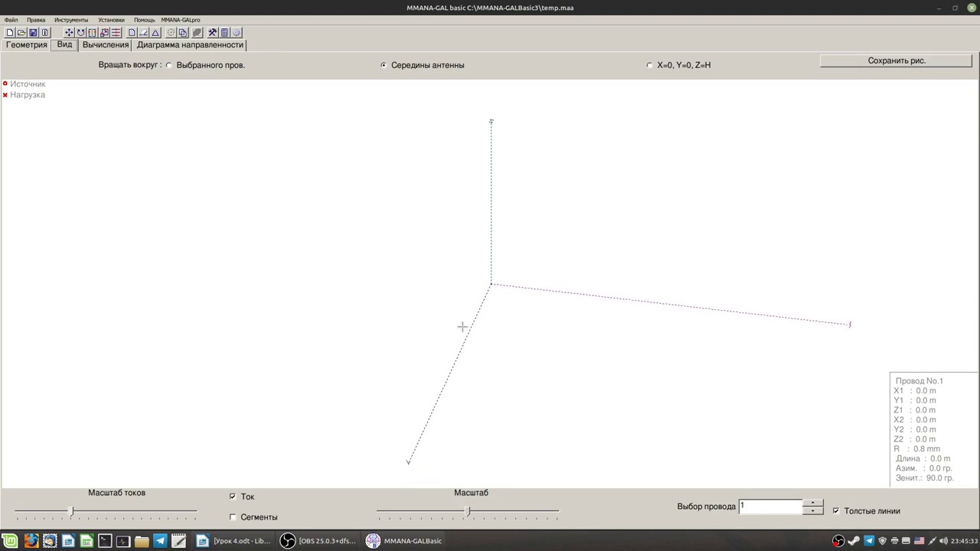
click(23, 49)
click(143, 142)
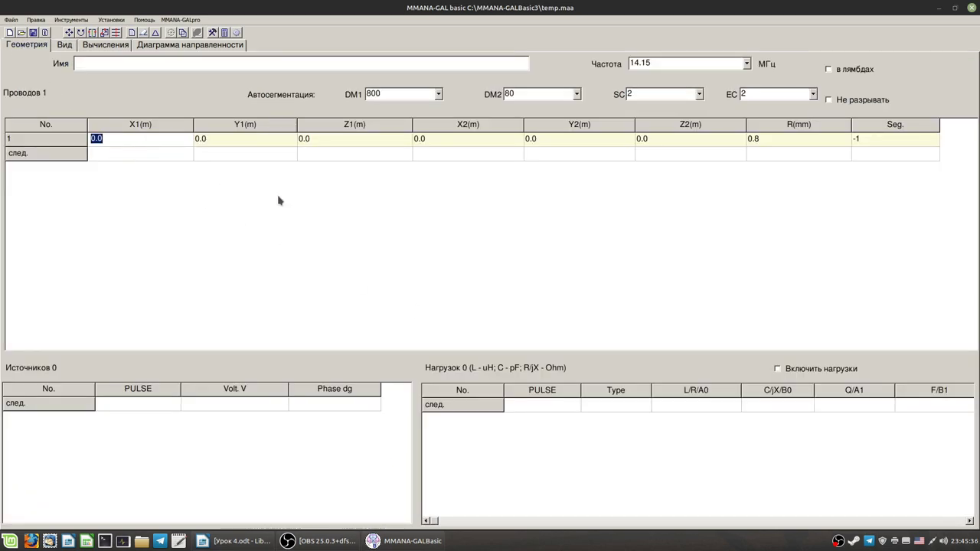
click(754, 140)
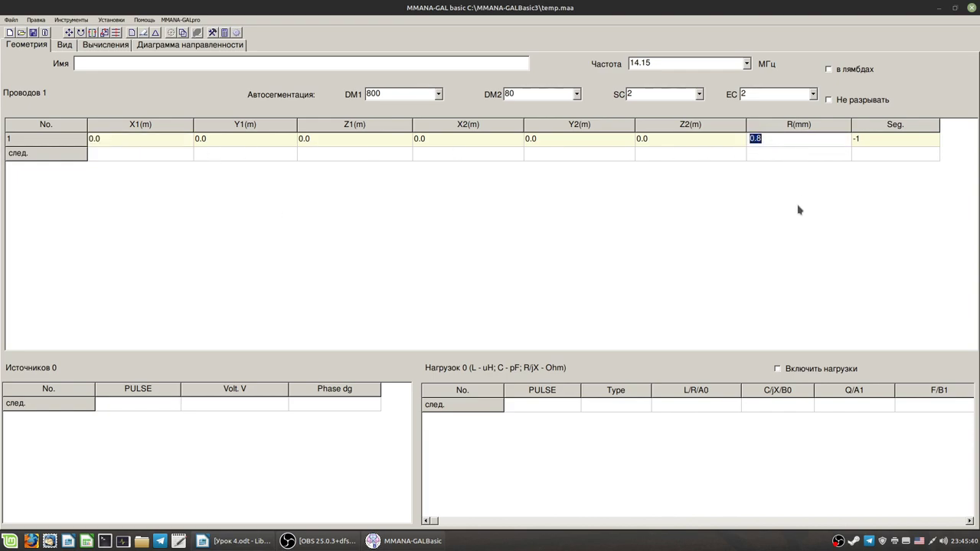
text(1.5)
key(Return)
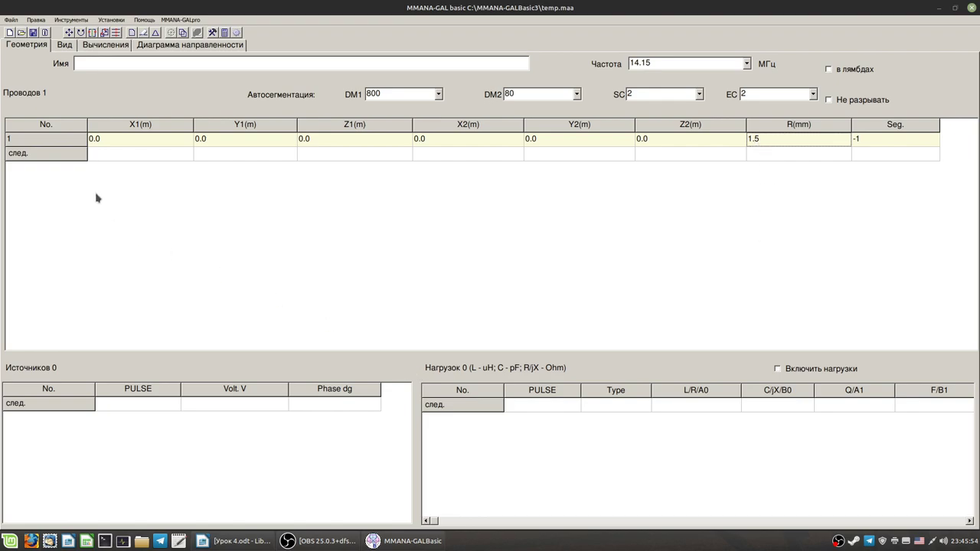
Set the X2 coordinate of wire 1 to 26 m and check the wire in the 3D view
click(128, 138)
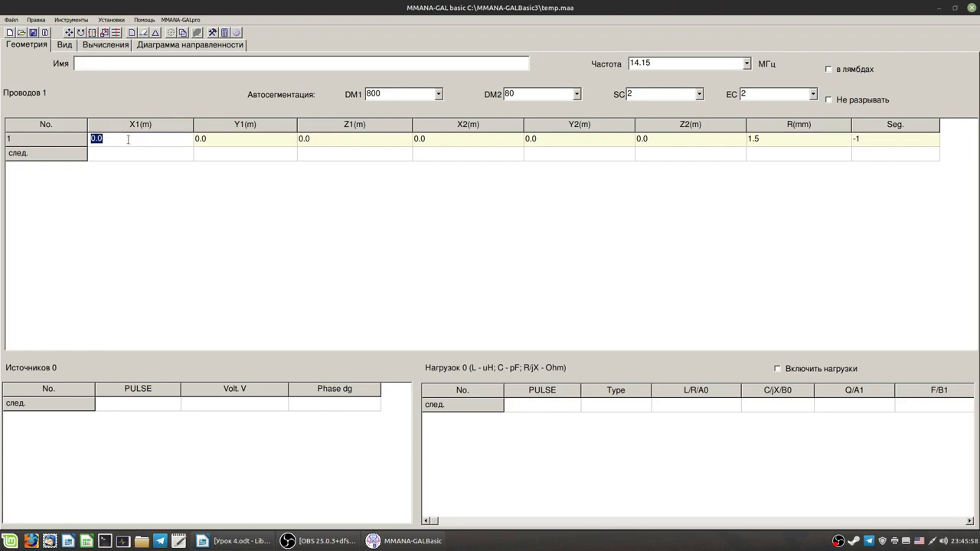
click(123, 157)
click(123, 139)
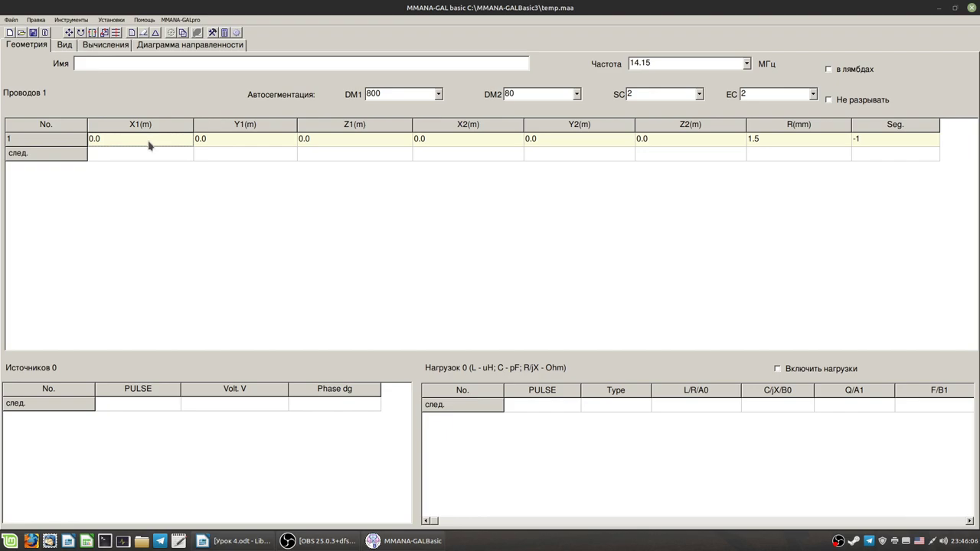
click(449, 145)
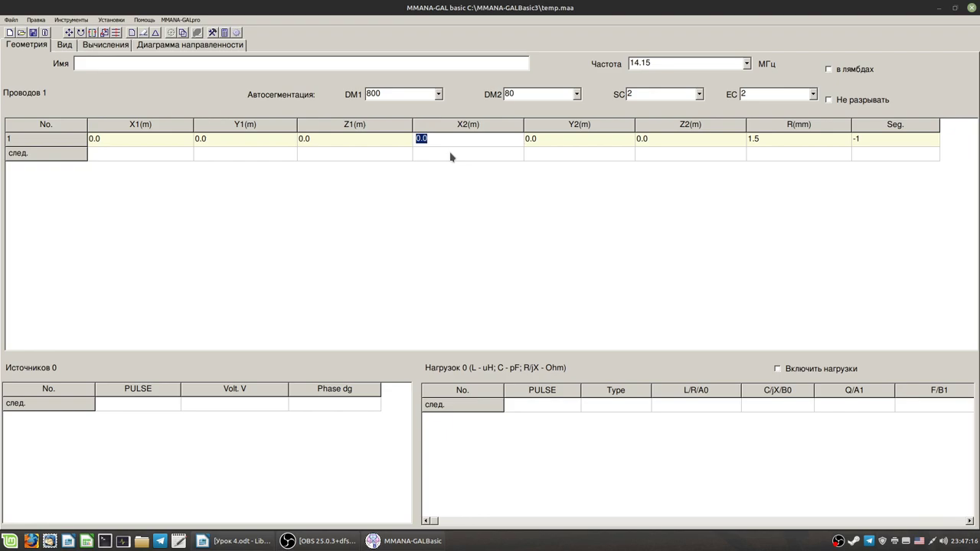
text(26)
key(Return)
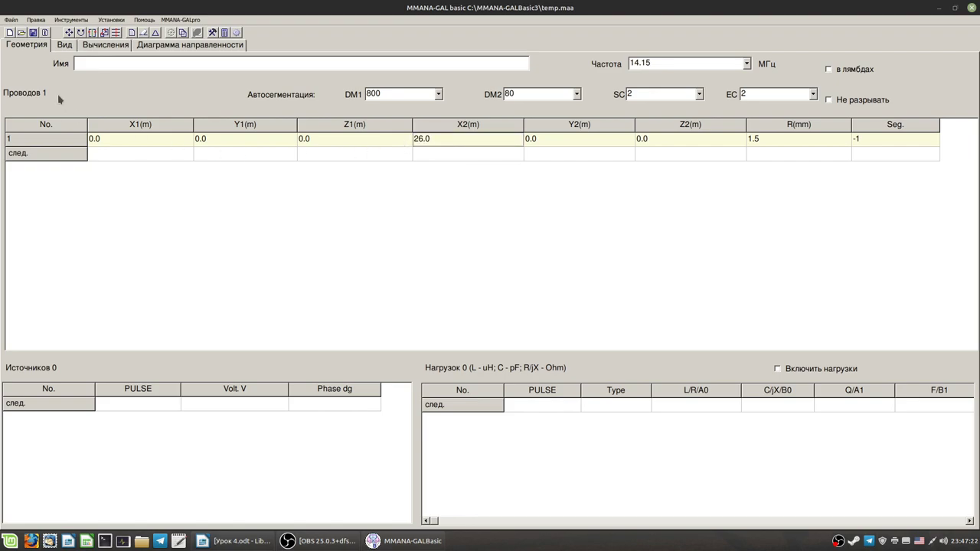
click(65, 45)
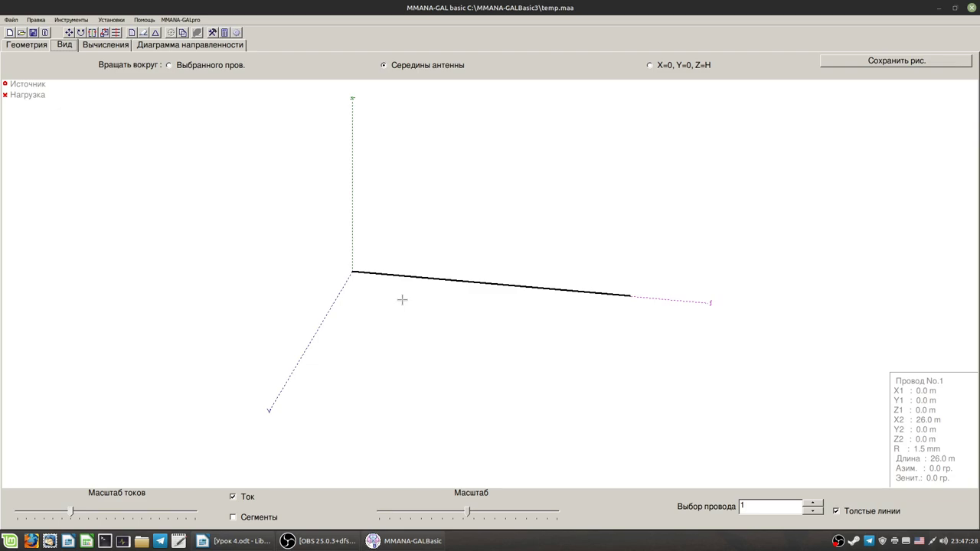
Look at the antenna's calculation page and switch to the lesson document Урок 4.odt in LibreOffice Writer
click(81, 46)
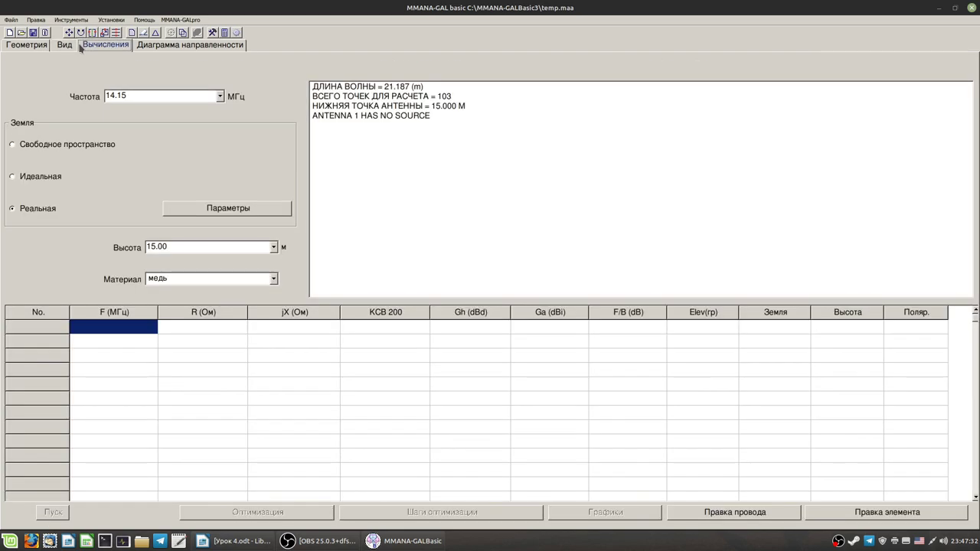
click(396, 542)
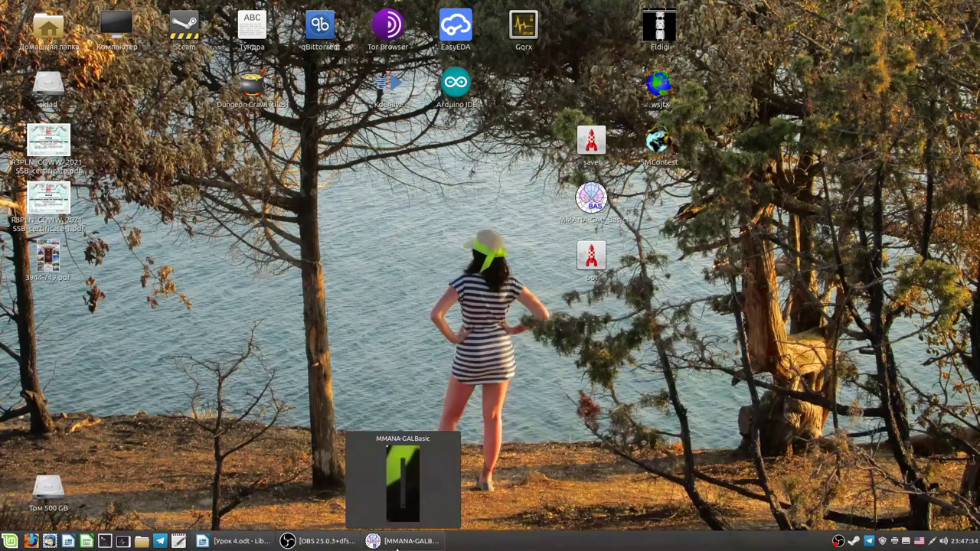
click(397, 542)
click(233, 540)
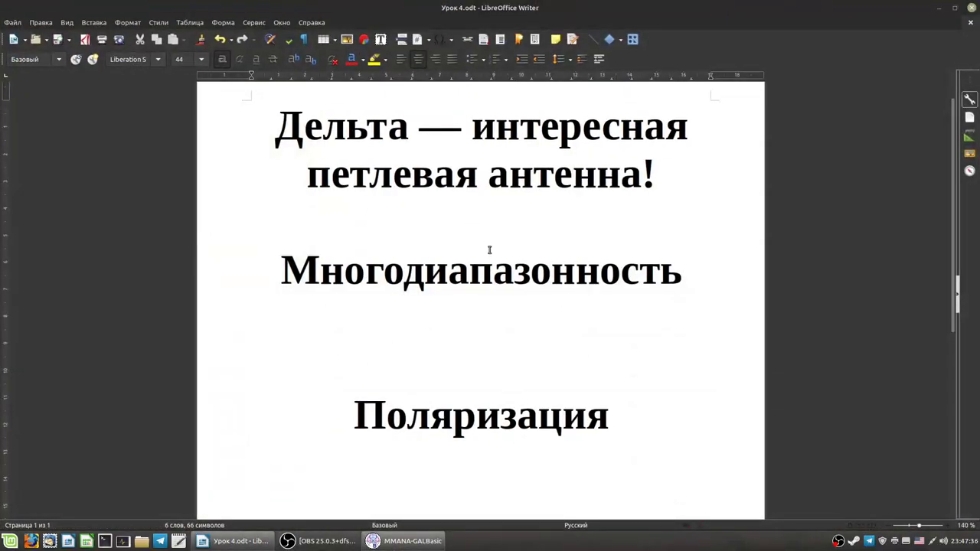
Switch back to MMANA-GAL and look over the program's general setup options, accepting them as they are
click(939, 8)
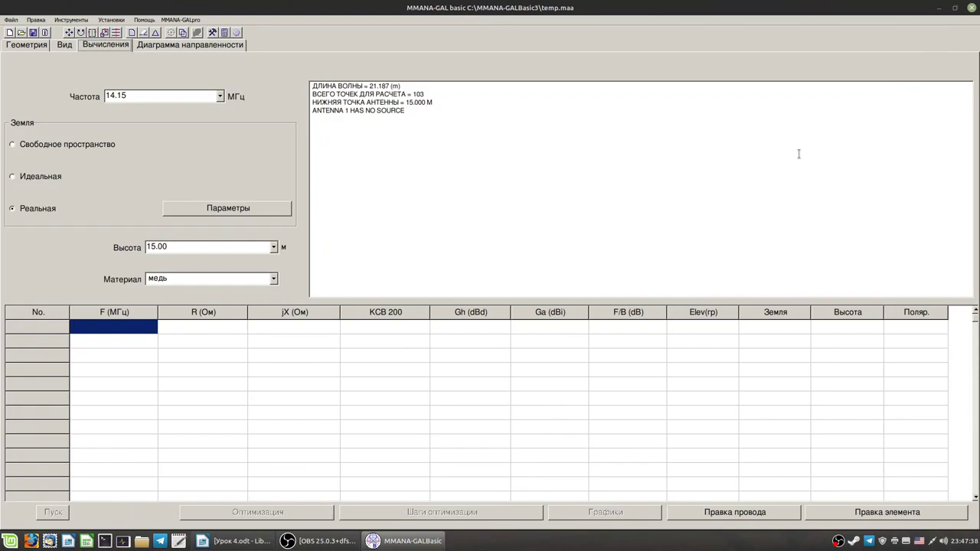
click(35, 48)
click(28, 46)
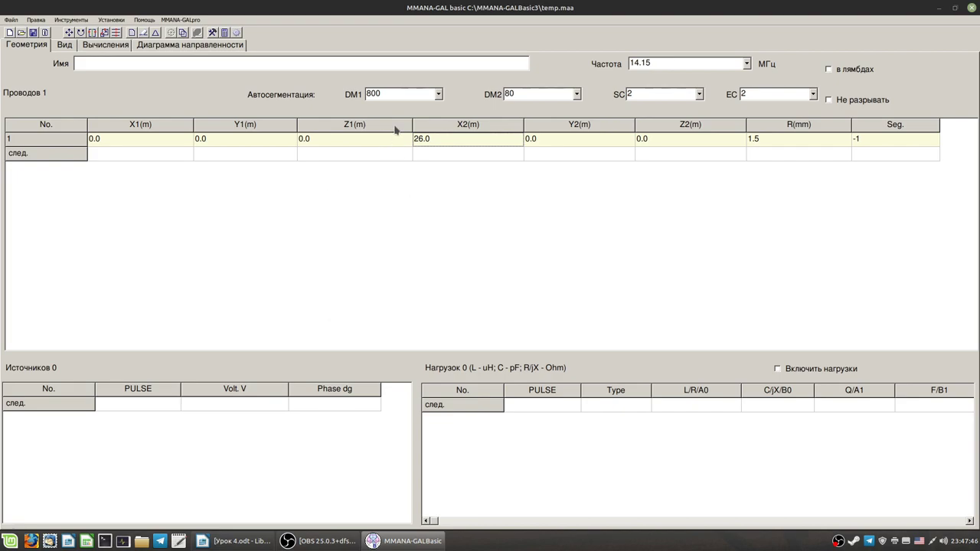
click(111, 19)
click(117, 32)
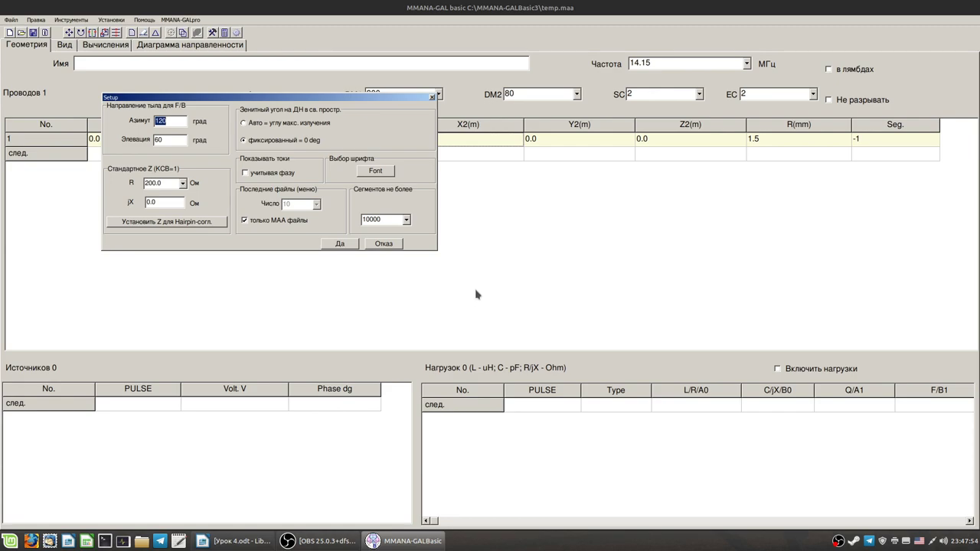
click(343, 243)
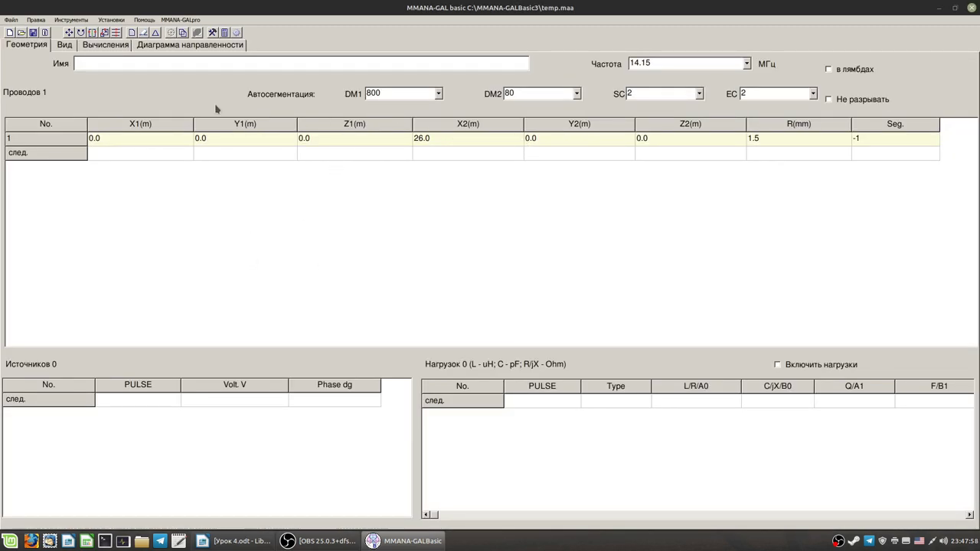
Set the antenna's frequency to 3.550 MHz and look through the calculation page and 3D view
click(106, 45)
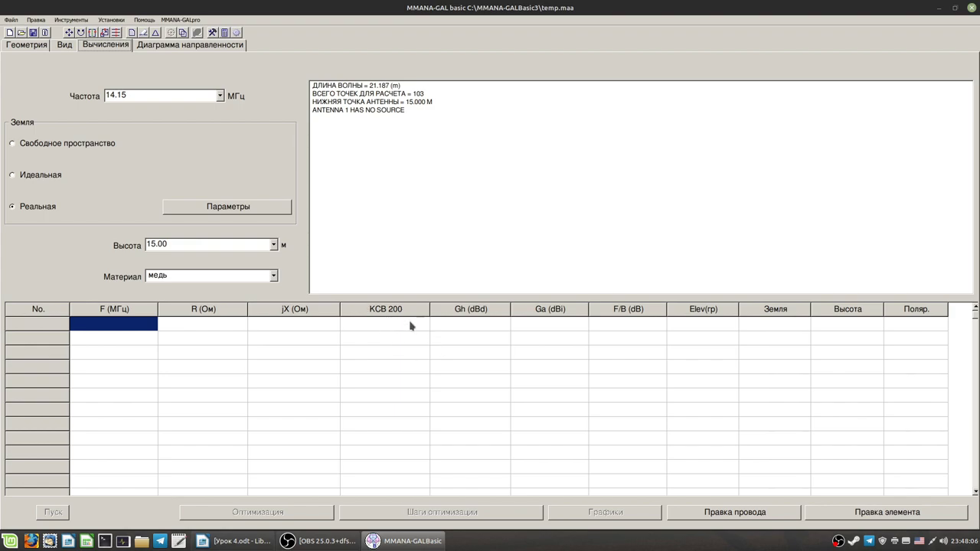
click(65, 46)
click(45, 47)
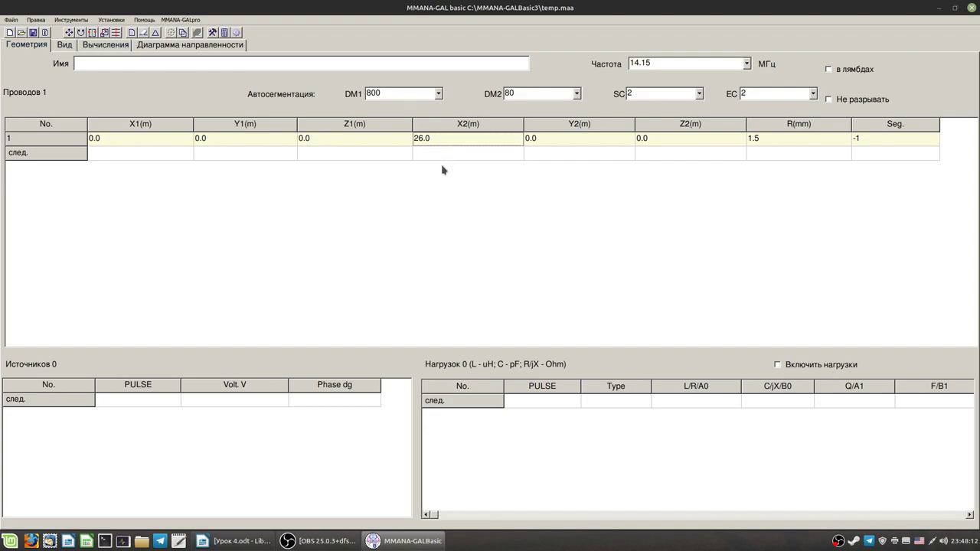
click(746, 65)
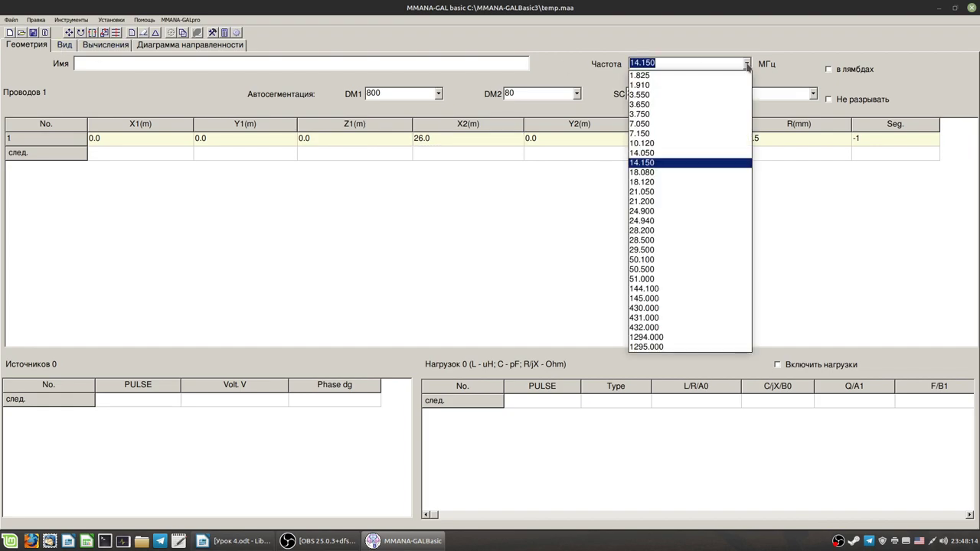
click(706, 95)
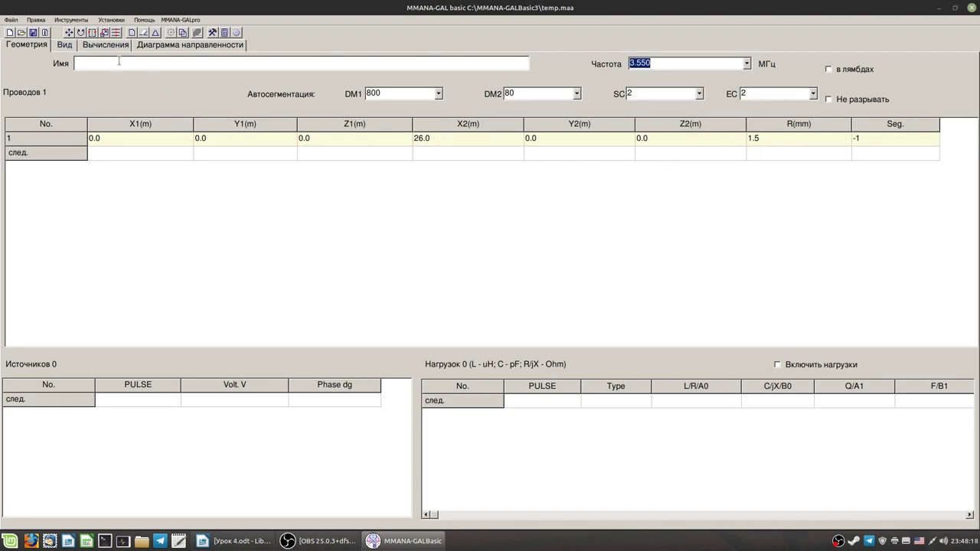
click(65, 46)
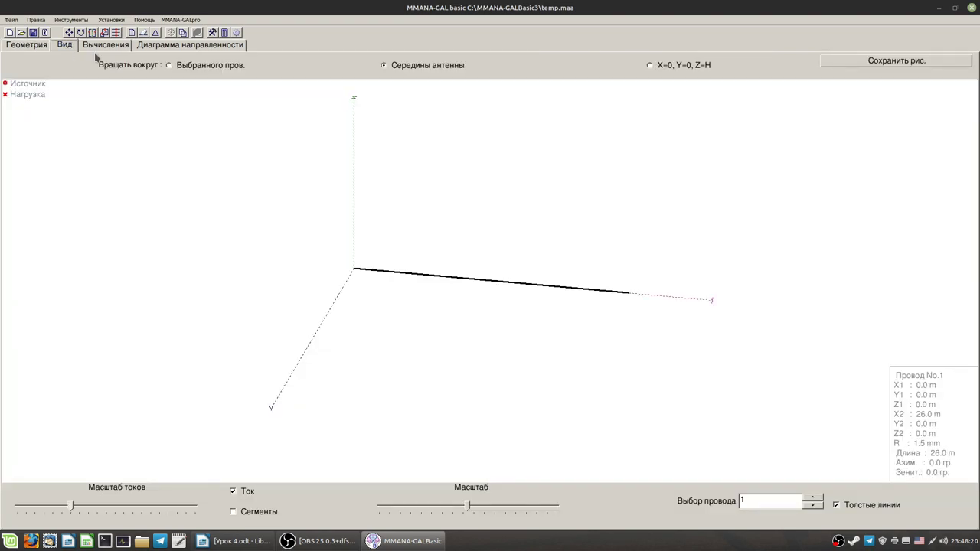
click(114, 47)
click(65, 46)
click(40, 48)
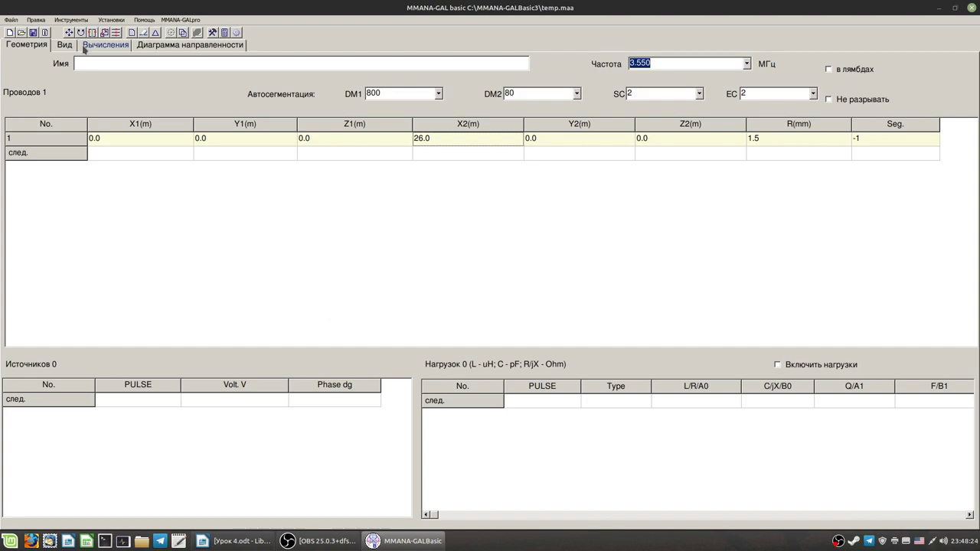
Compare wire 1's dimensions in wavelengths and in metres, leaving the geometry table in metres
click(828, 70)
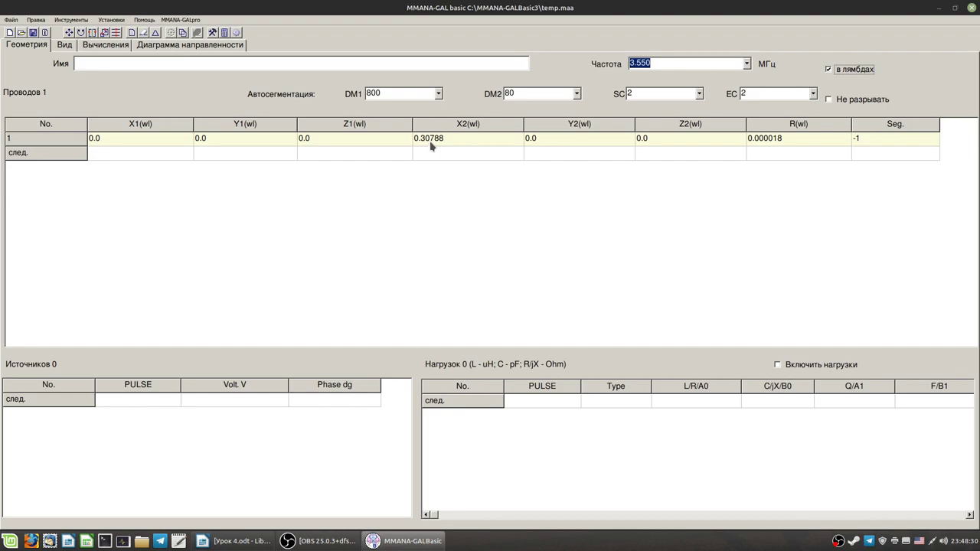
click(829, 70)
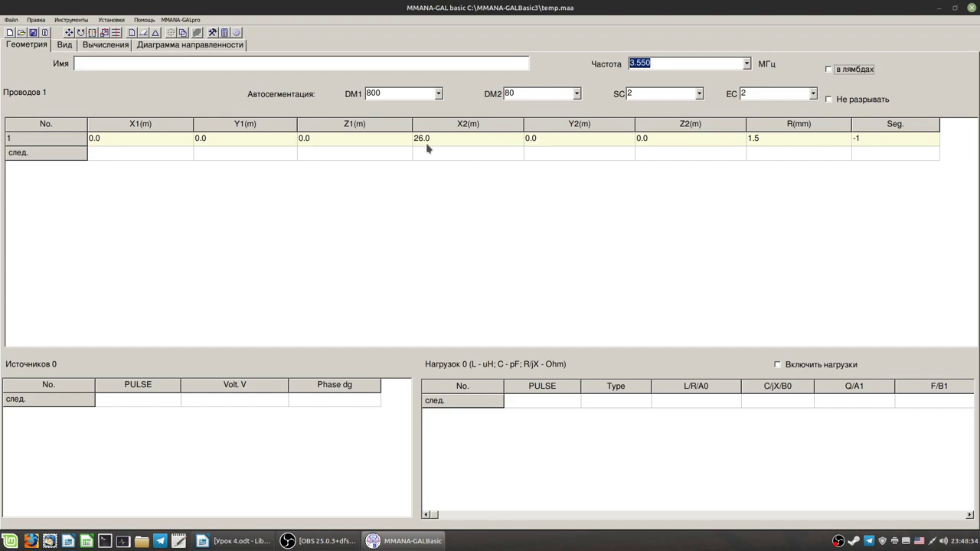
click(852, 68)
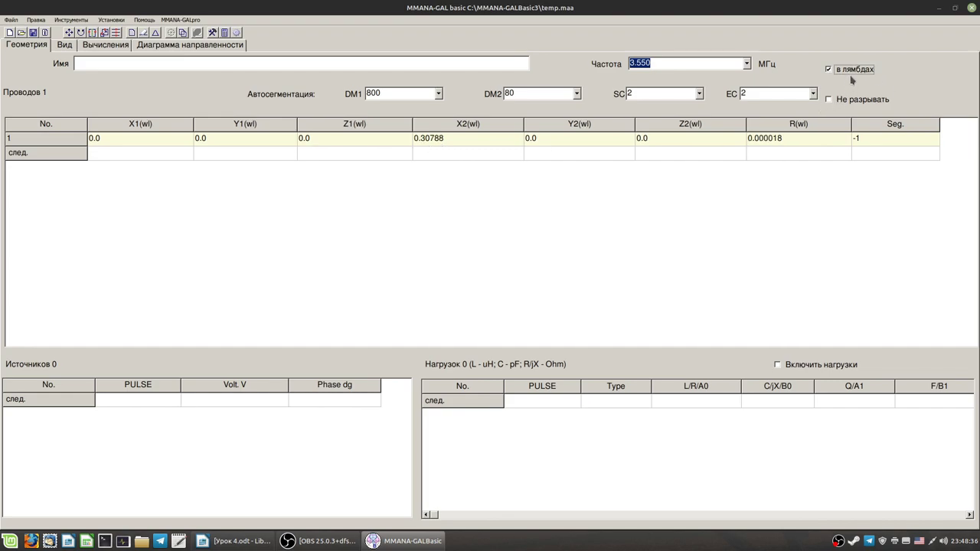
click(852, 71)
click(852, 71)
click(852, 71)
click(853, 70)
click(852, 70)
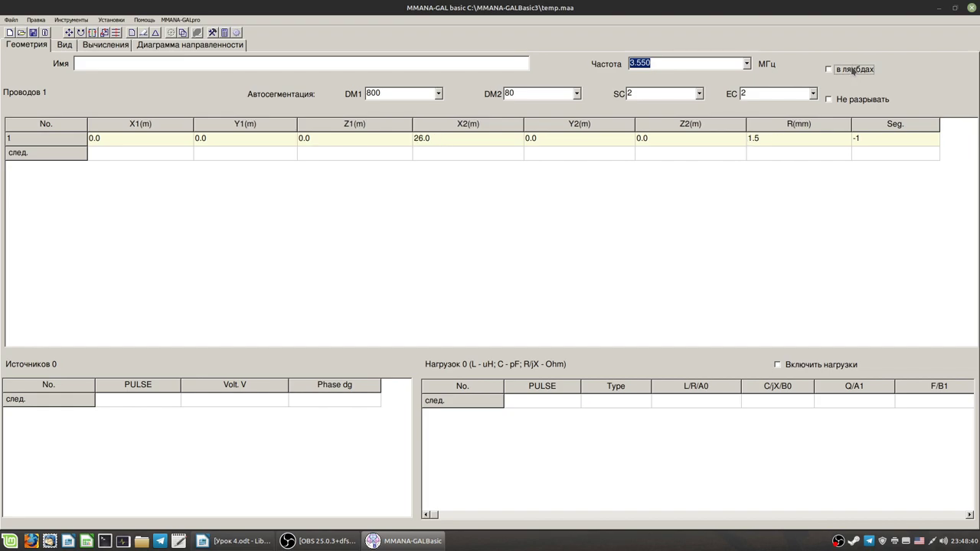
click(839, 73)
click(839, 72)
click(841, 71)
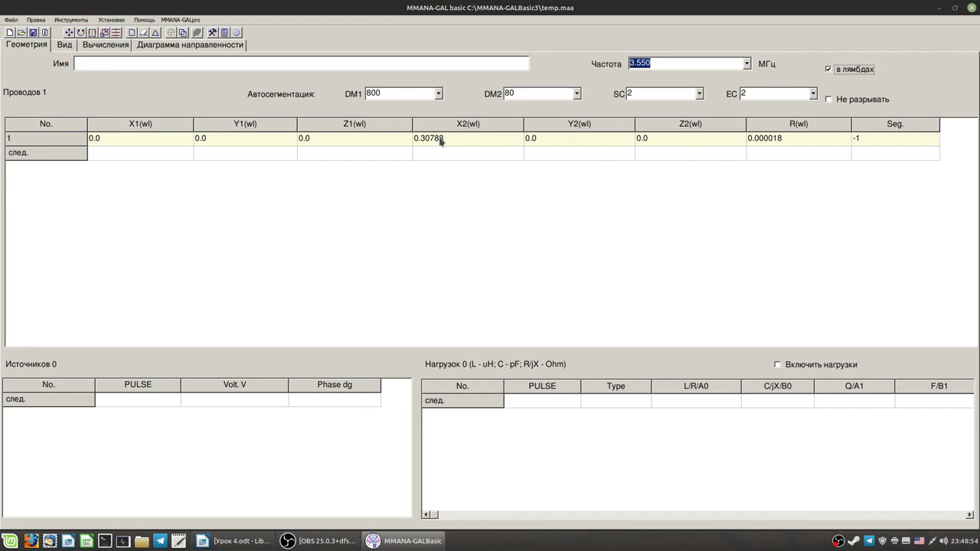
click(828, 70)
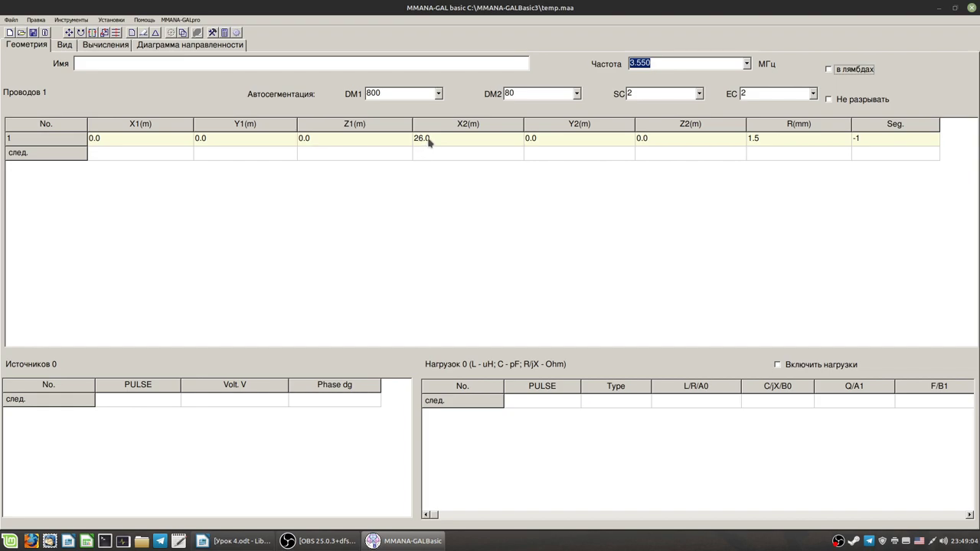
Check wire 1 in the 3D view and add a second wire with X1 at 0
click(64, 46)
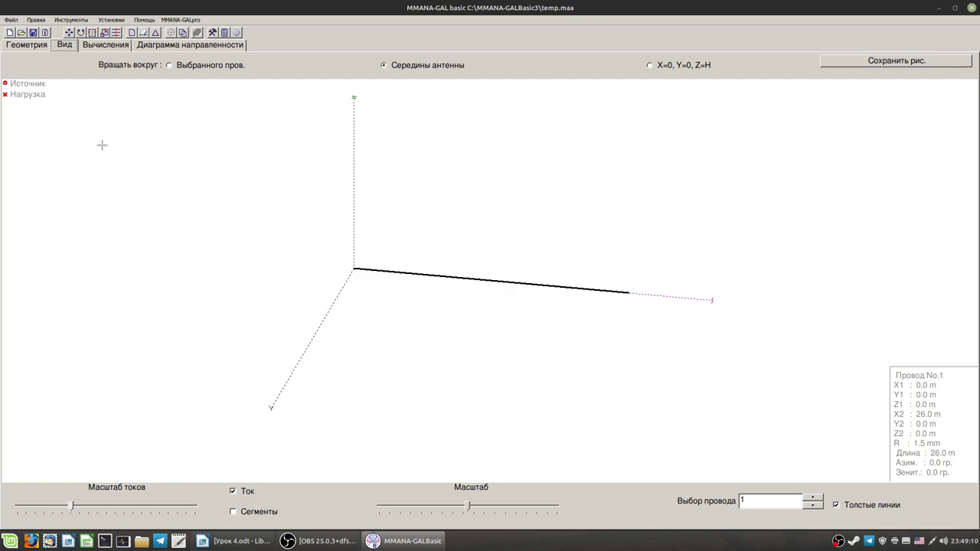
click(28, 46)
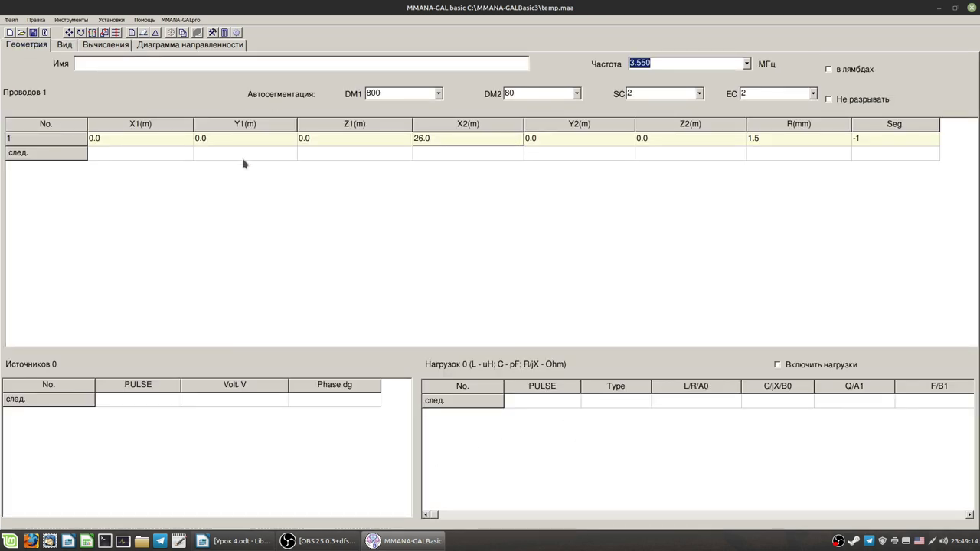
click(119, 157)
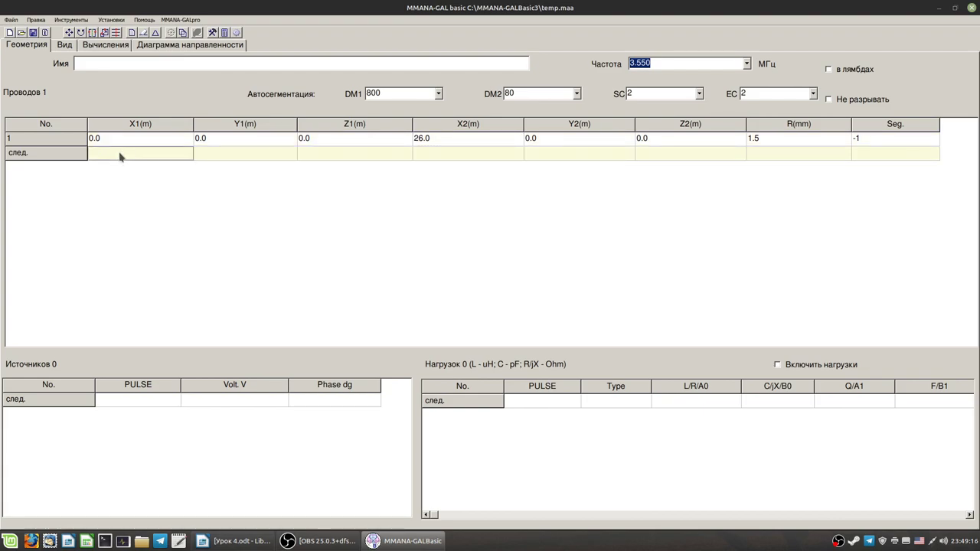
click(118, 152)
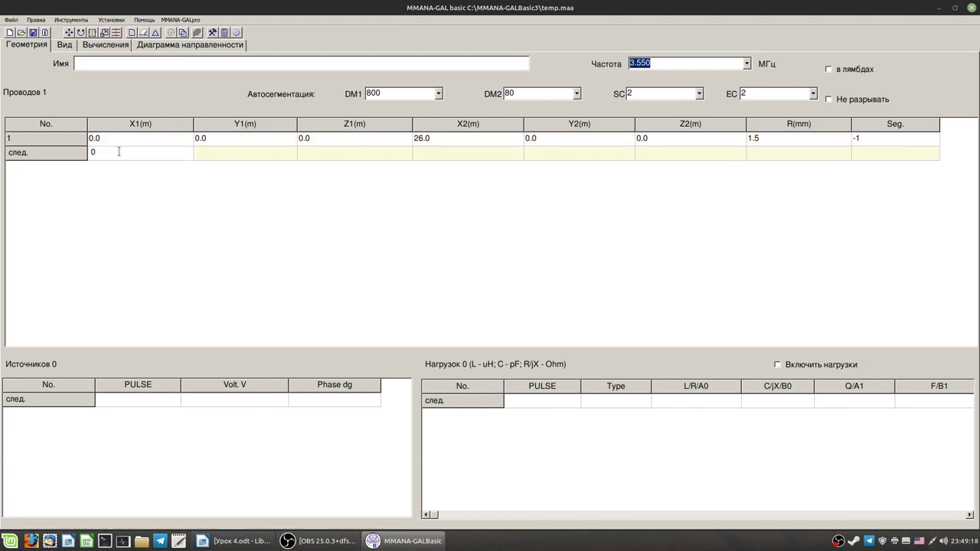
text(0)
key(Return)
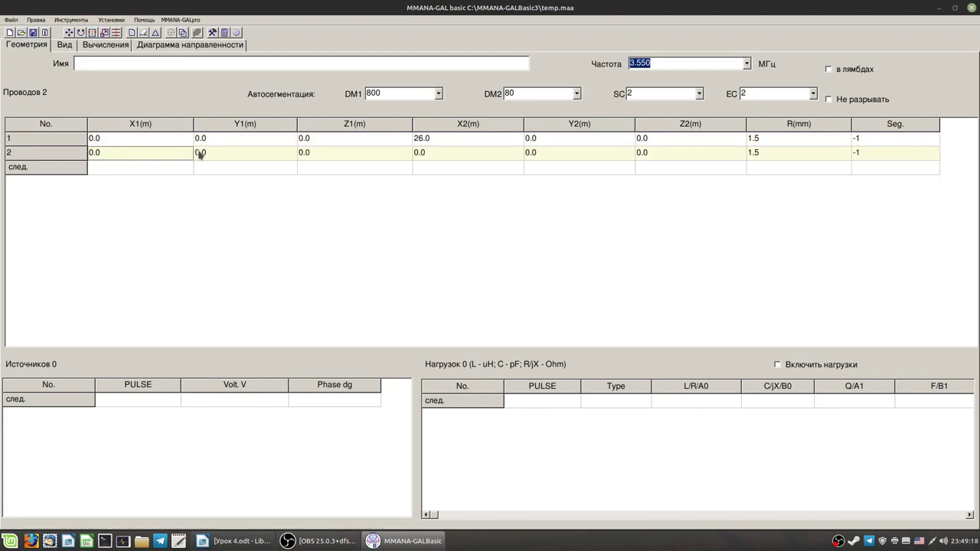
Set the X2 coordinate of wire 2 to 13 m after checking its position in the 3D view
click(423, 158)
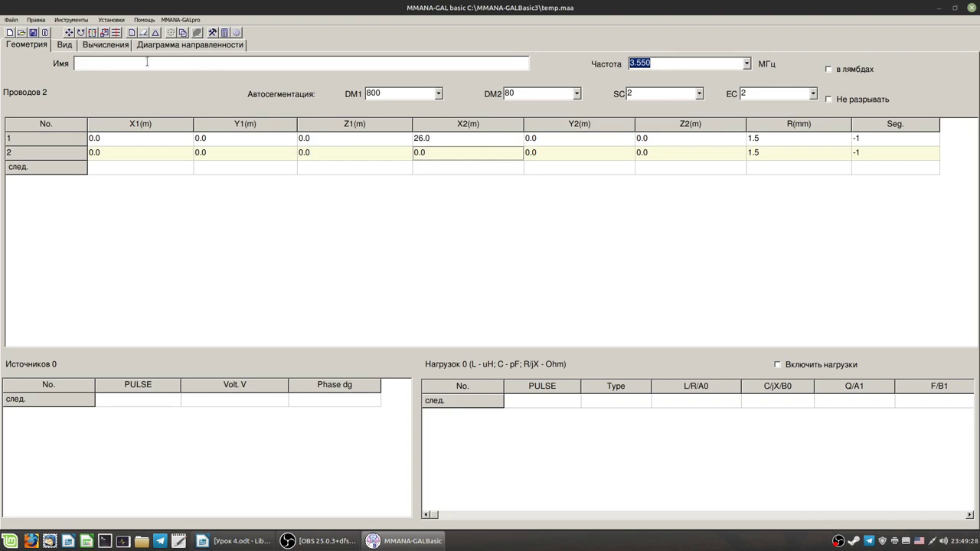
click(64, 45)
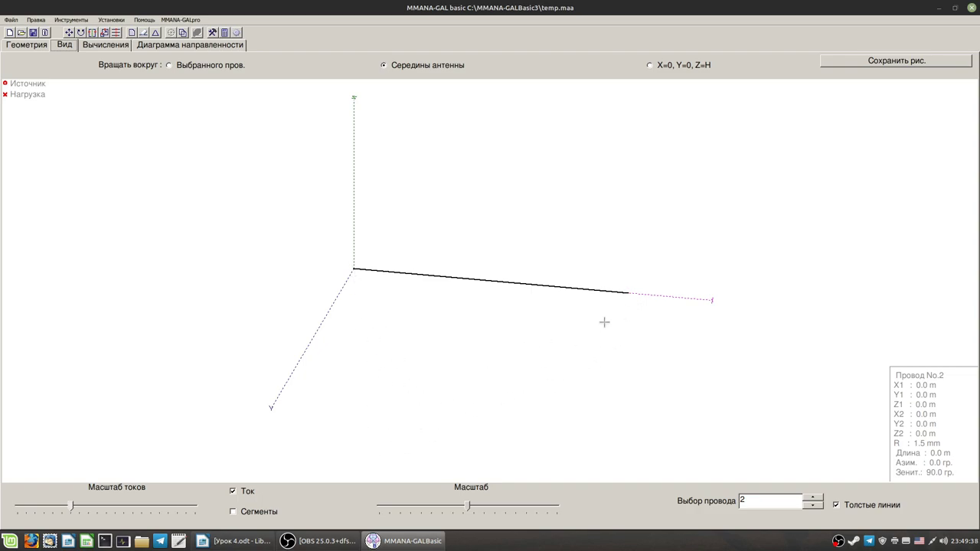
click(33, 48)
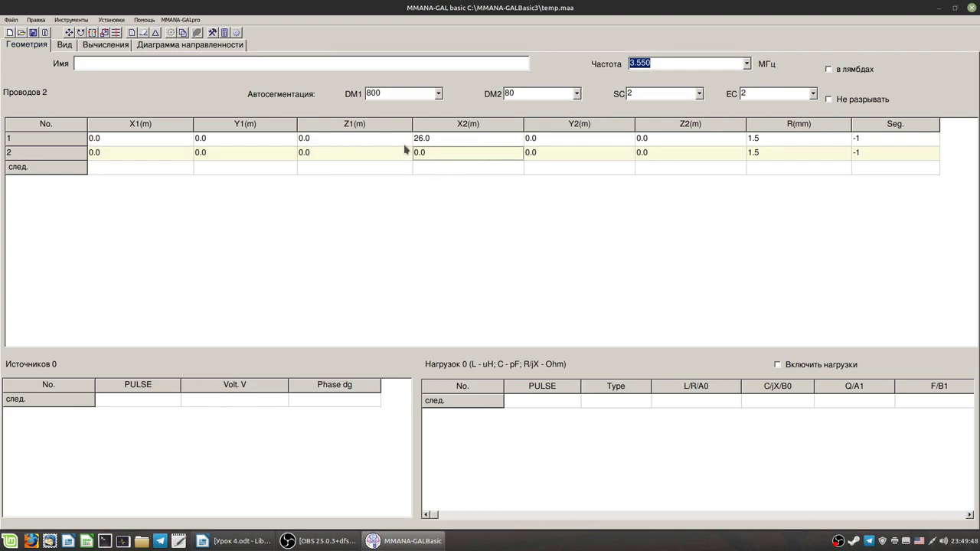
text(13)
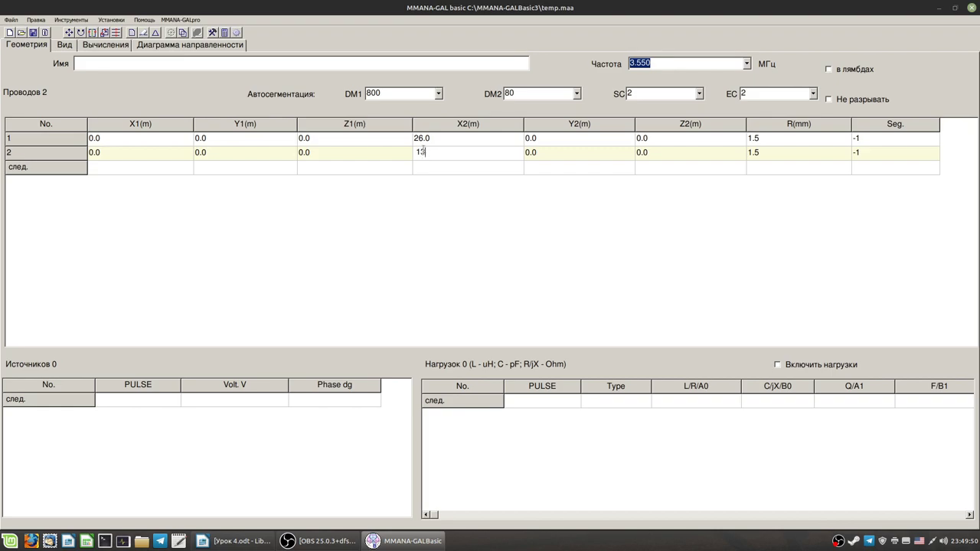
key(Return)
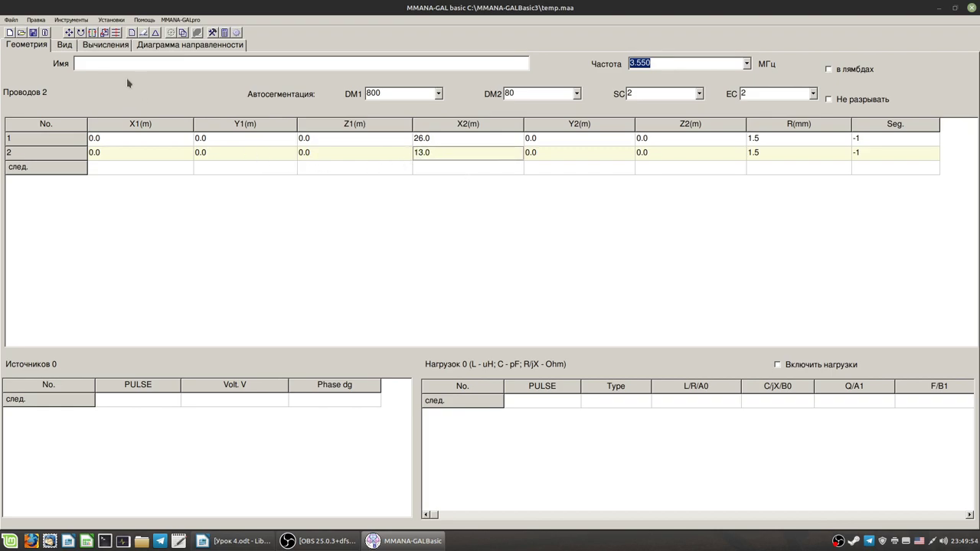
Examine where wire 2 ends along wire 1 in the 3D view and compare it with the coordinate table
click(64, 45)
click(491, 283)
click(472, 281)
click(497, 281)
click(479, 280)
click(472, 280)
click(469, 280)
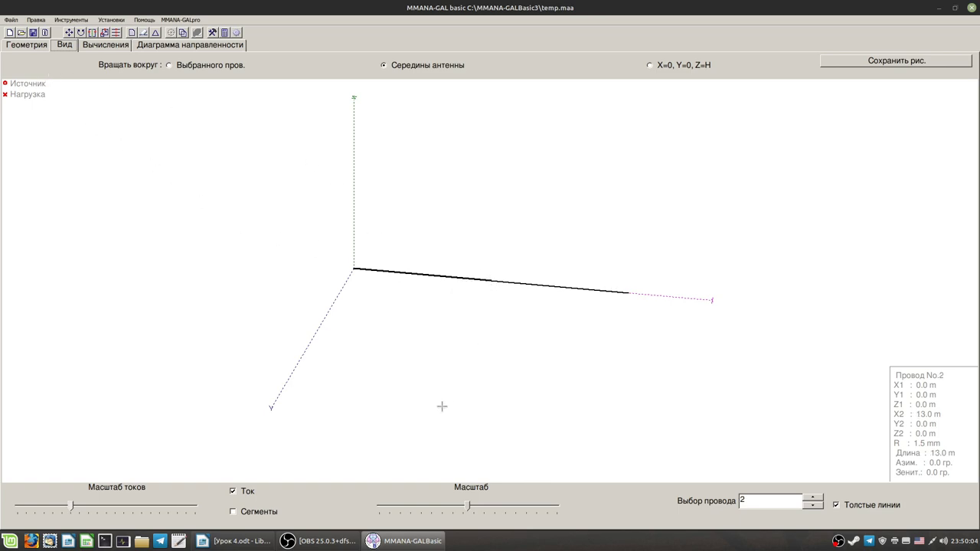
click(28, 46)
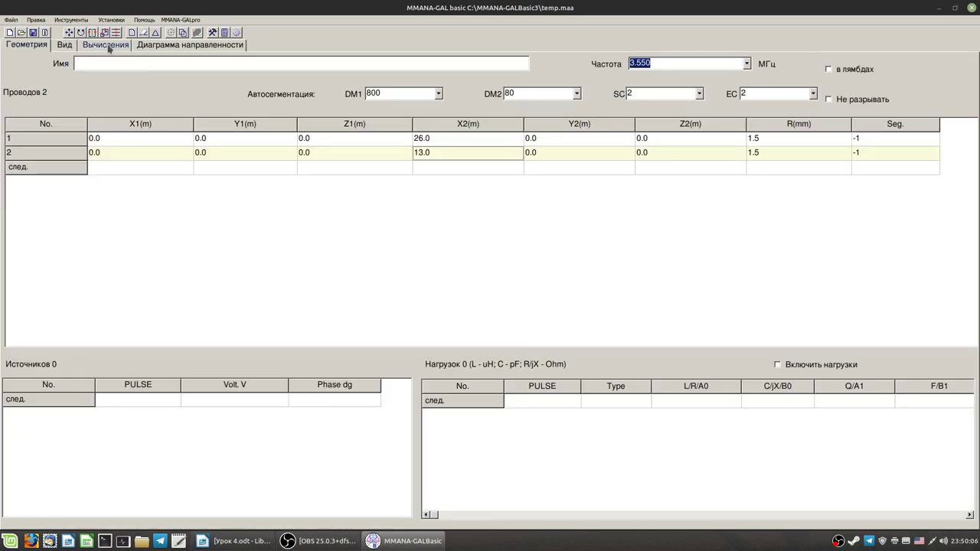
click(63, 45)
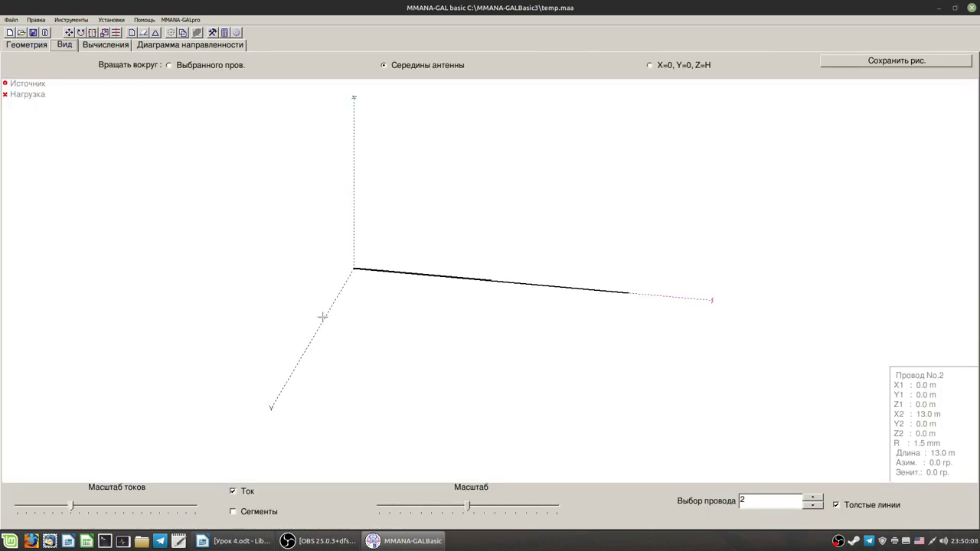
click(9, 46)
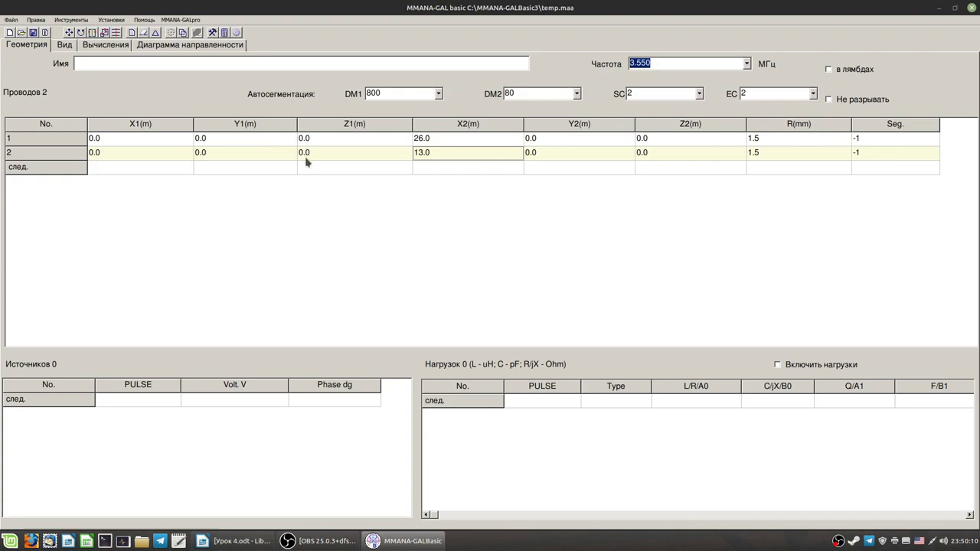
Set the Y2 coordinate of wire 2 to 20 m and inspect the wire from another angle in the 3D view
click(238, 156)
click(237, 157)
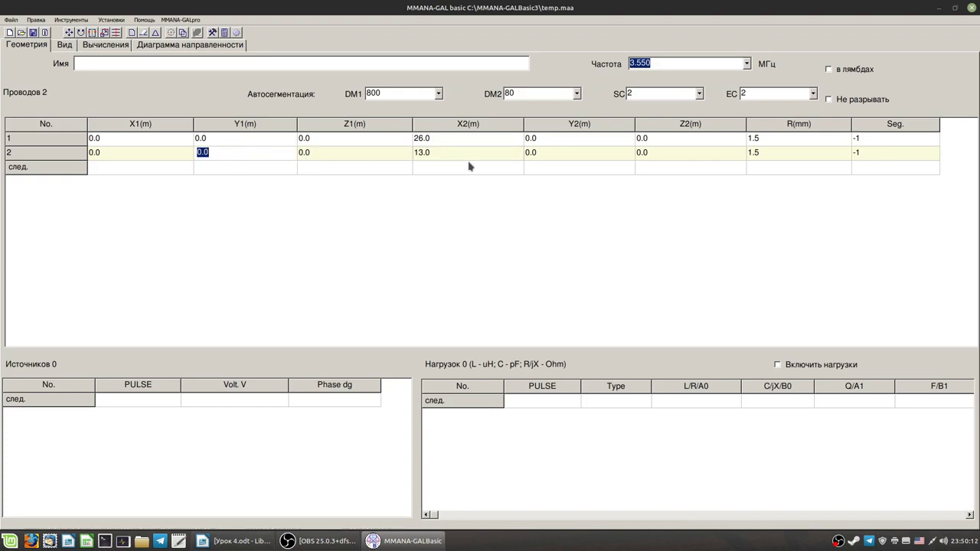
click(242, 172)
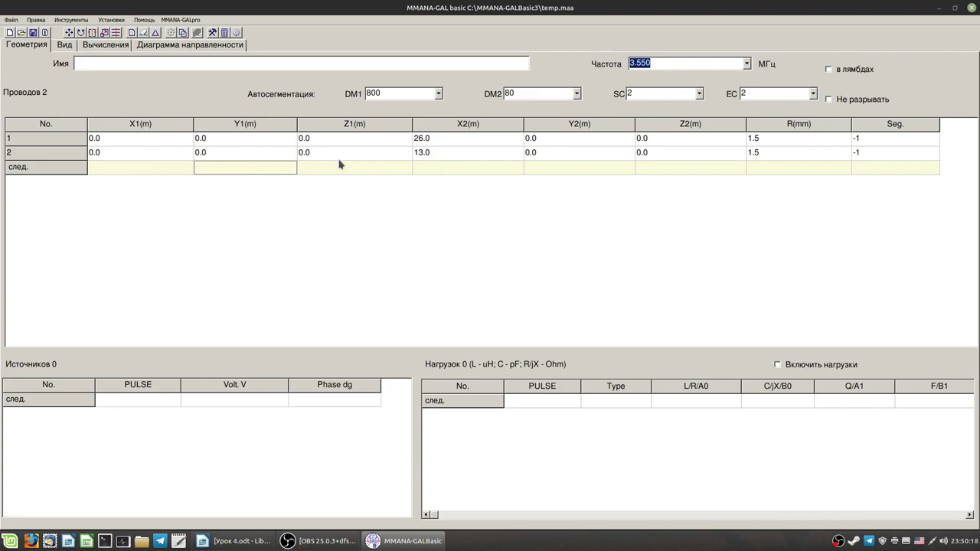
click(535, 153)
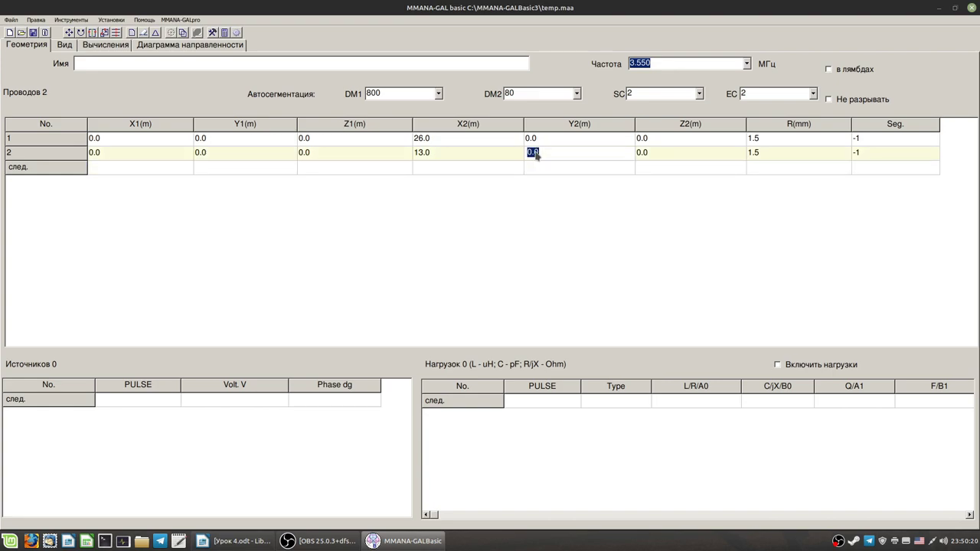
text(20)
key(Return)
click(65, 46)
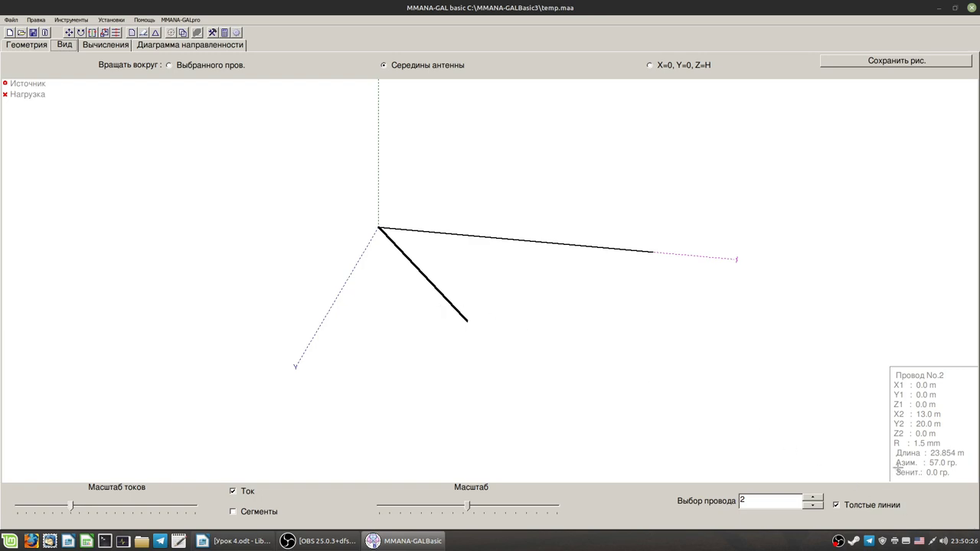
drag(676, 360, 675, 365)
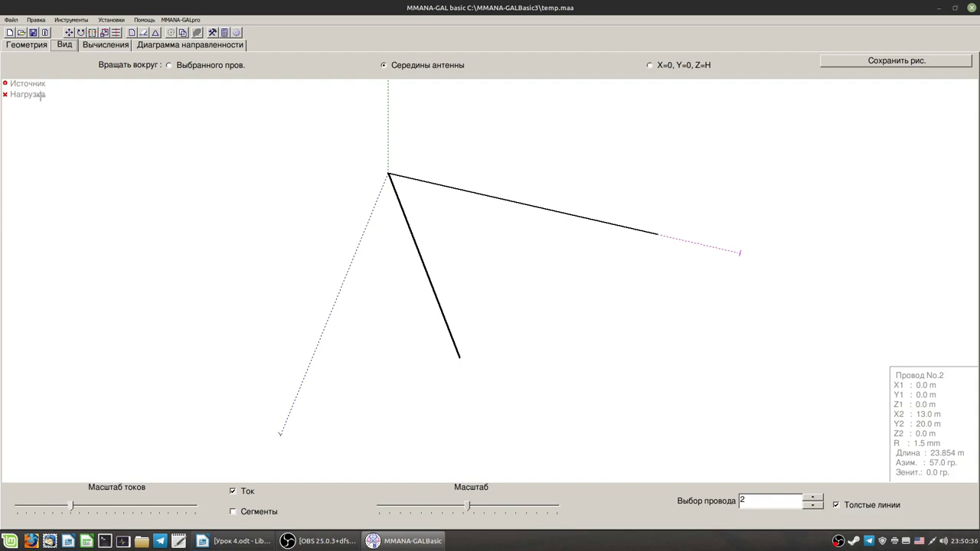
Set the Y2 coordinate of wire 2 to 25 m and check the lengthened wire in the 3D view
click(30, 45)
click(534, 152)
text(25)
key(Return)
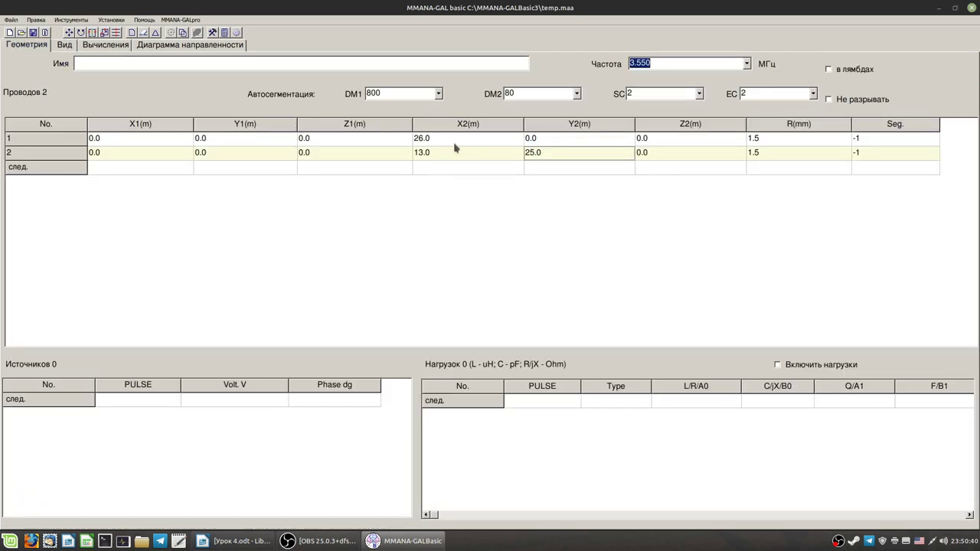
click(69, 46)
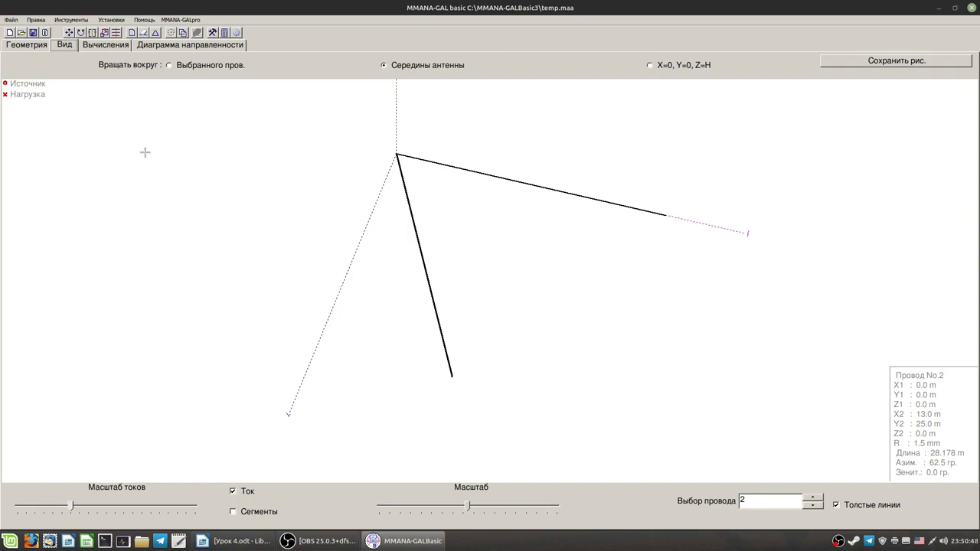
click(106, 46)
click(64, 46)
Add a third wire to close the triangle, with X1 at 13, Y1 at 25, X2 at 26 and Y2 at 0 m
click(34, 46)
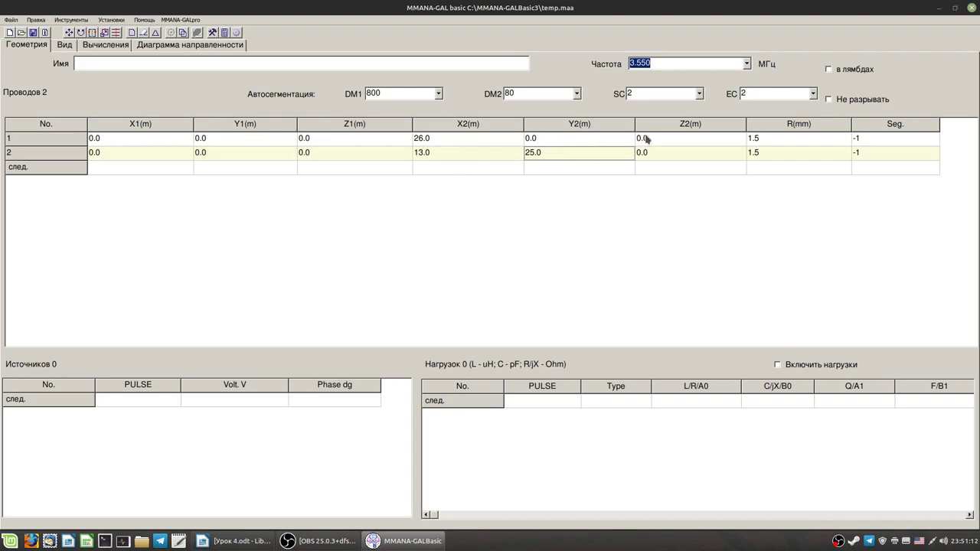
click(165, 170)
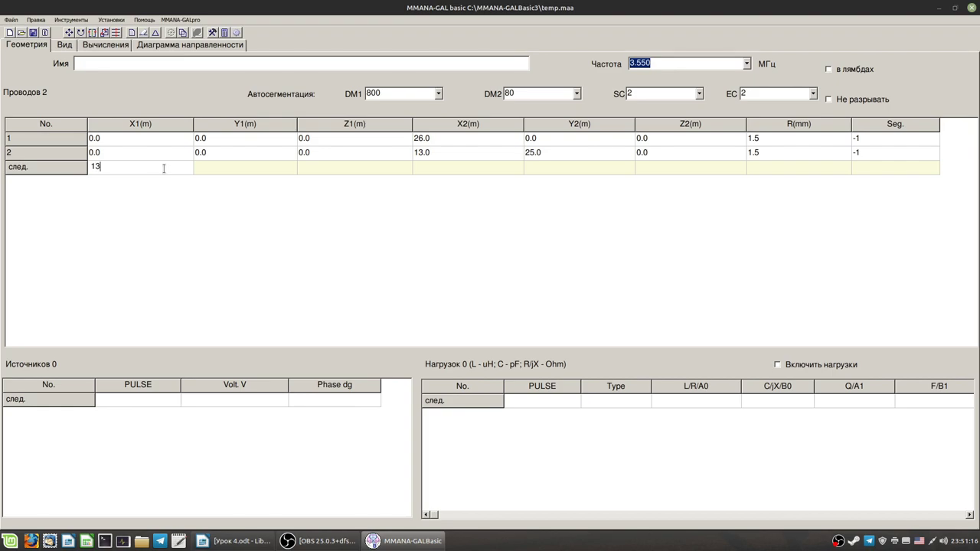
text(13)
key(Return)
click(237, 170)
text(25)
key(Return)
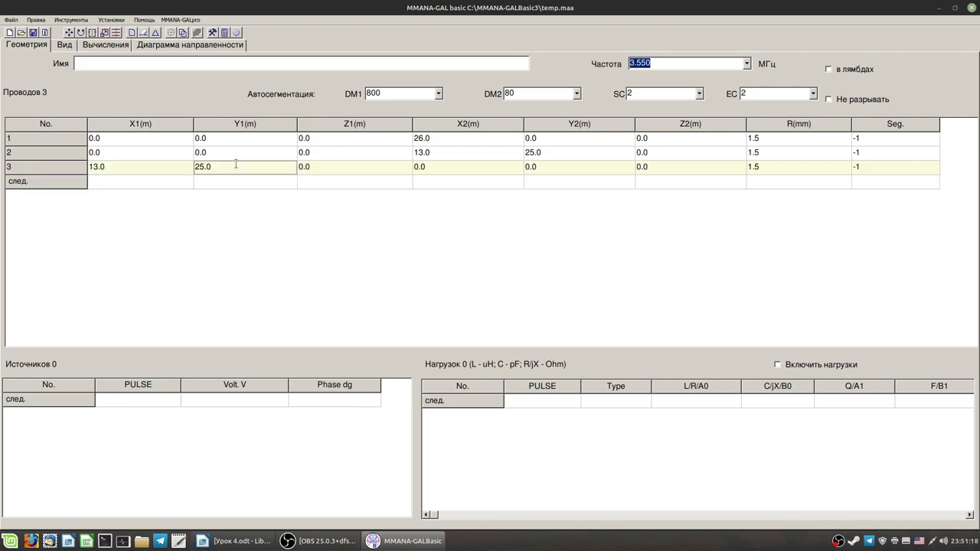
click(420, 170)
text(26)
key(Return)
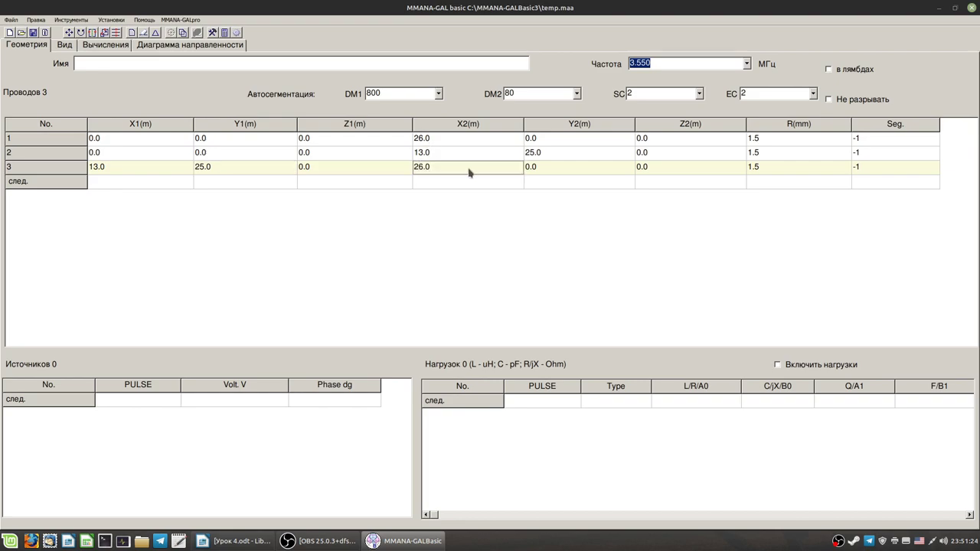
click(537, 170)
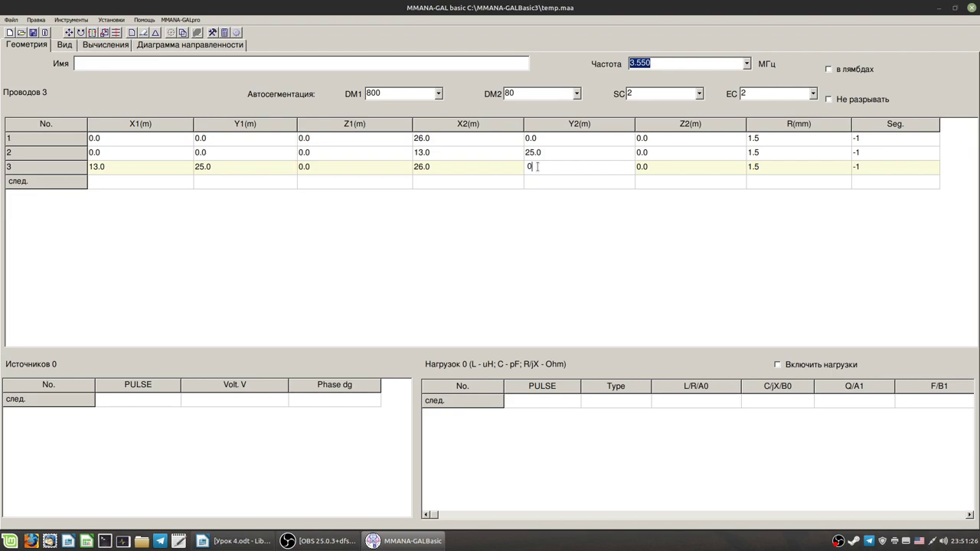
Inspect the closed triangle in the 3D view and consult the Урок 4.odt notes in LibreOffice Writer
click(65, 45)
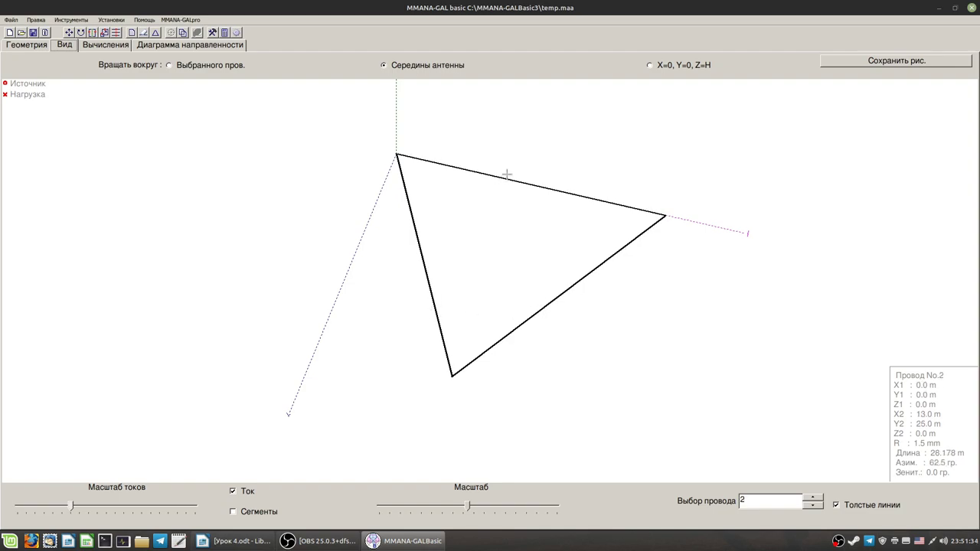
drag(676, 448, 626, 382)
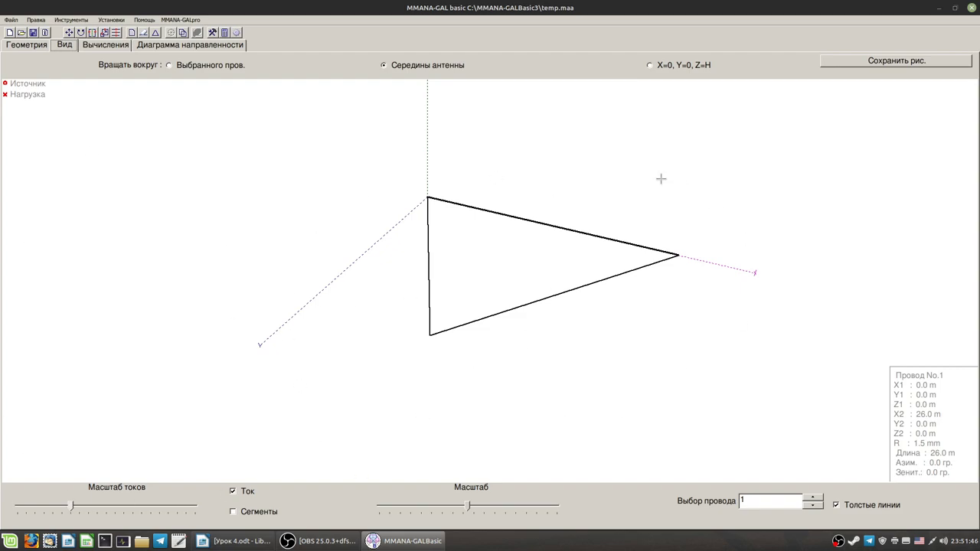
drag(494, 265, 496, 285)
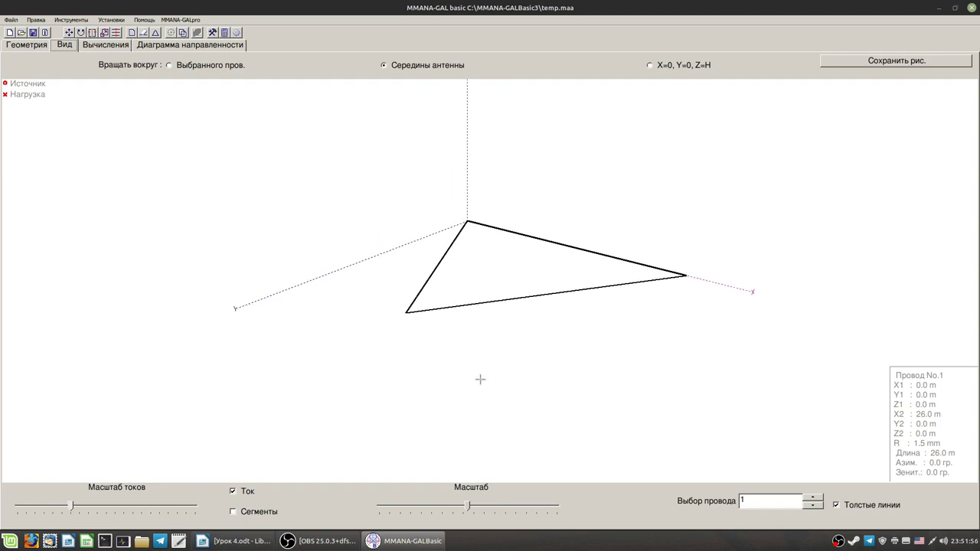
drag(480, 380, 475, 379)
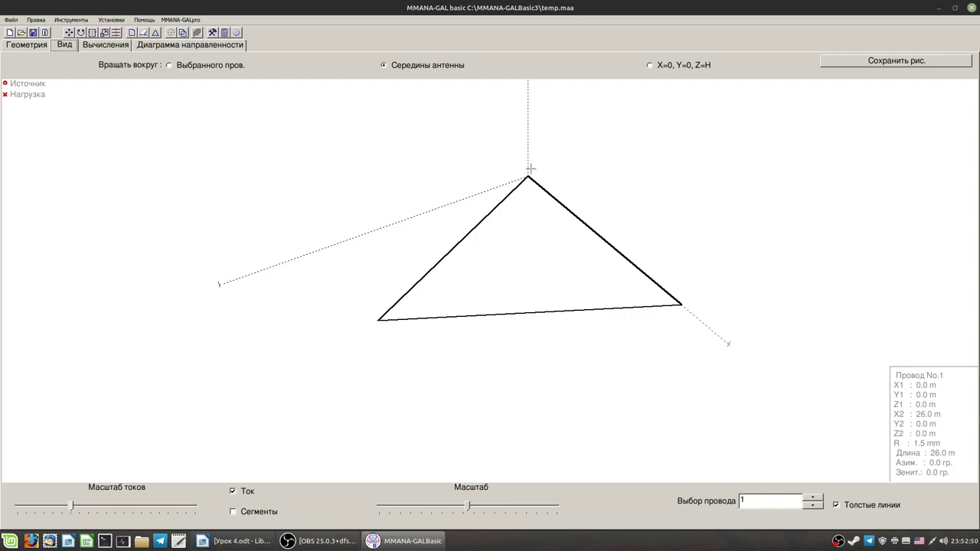
drag(505, 313, 497, 380)
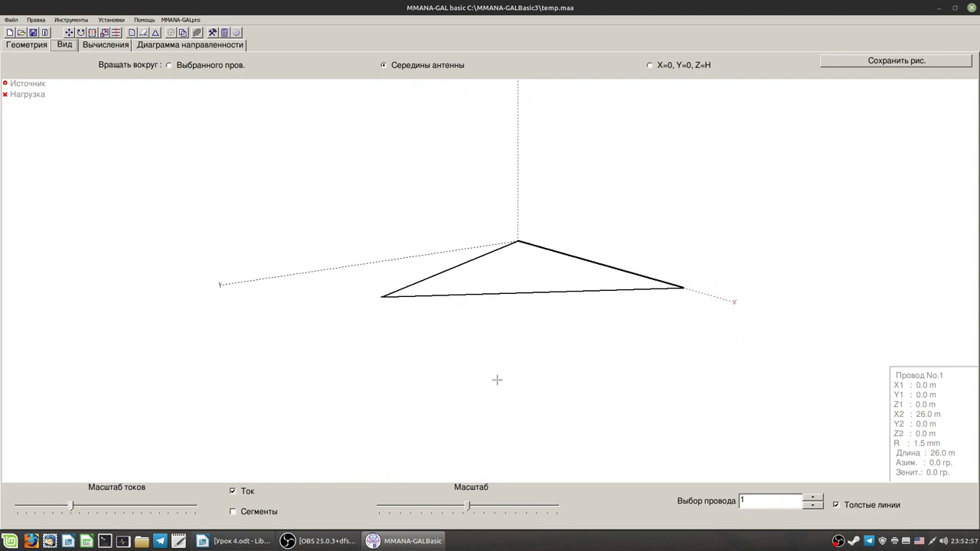
click(241, 540)
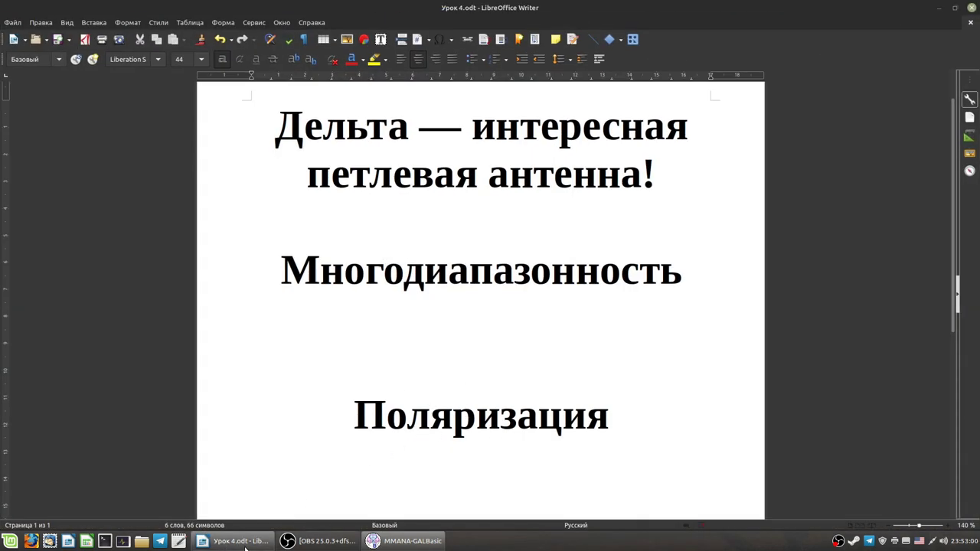
key(alt+Tab)
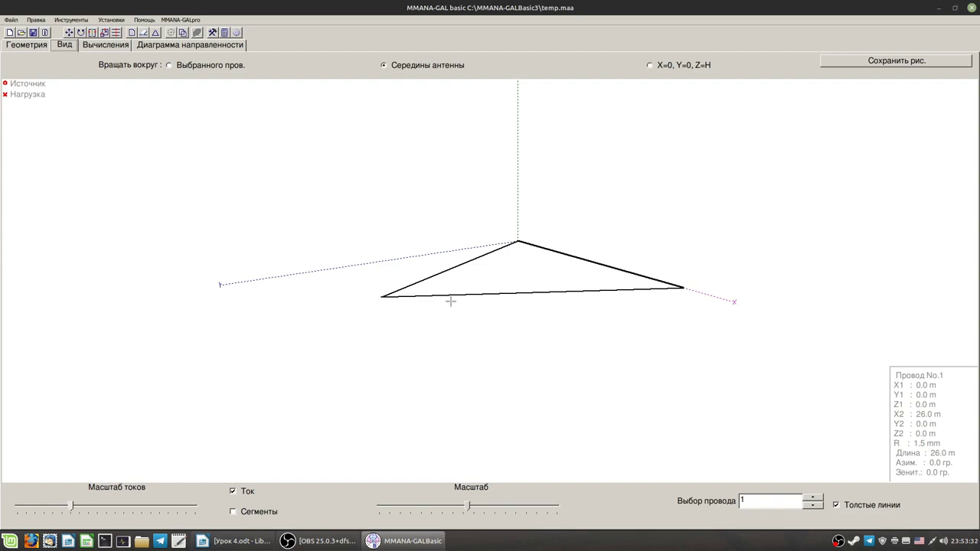
Examine the delta loop edge-on and from above in the 3D view to compare its corners as feed points
drag(516, 387, 515, 373)
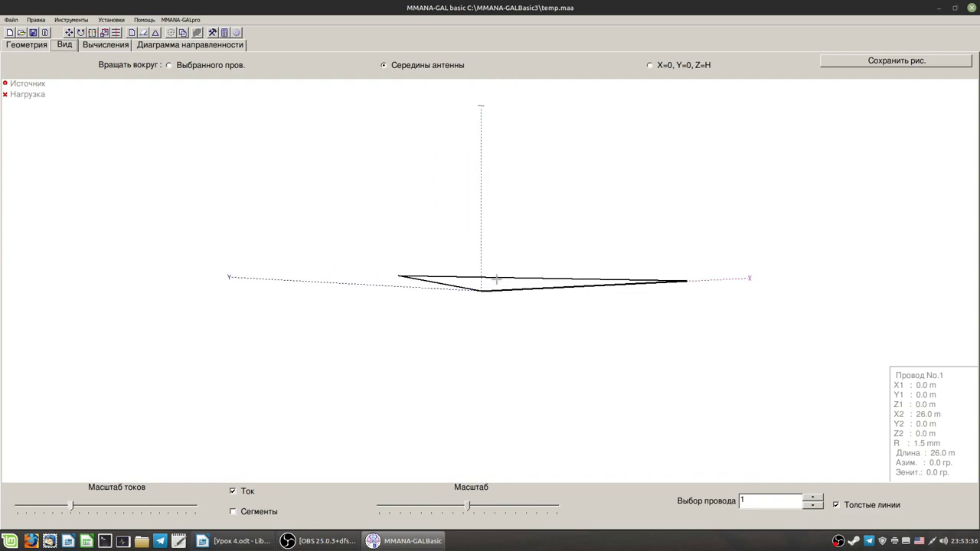
drag(562, 337, 544, 258)
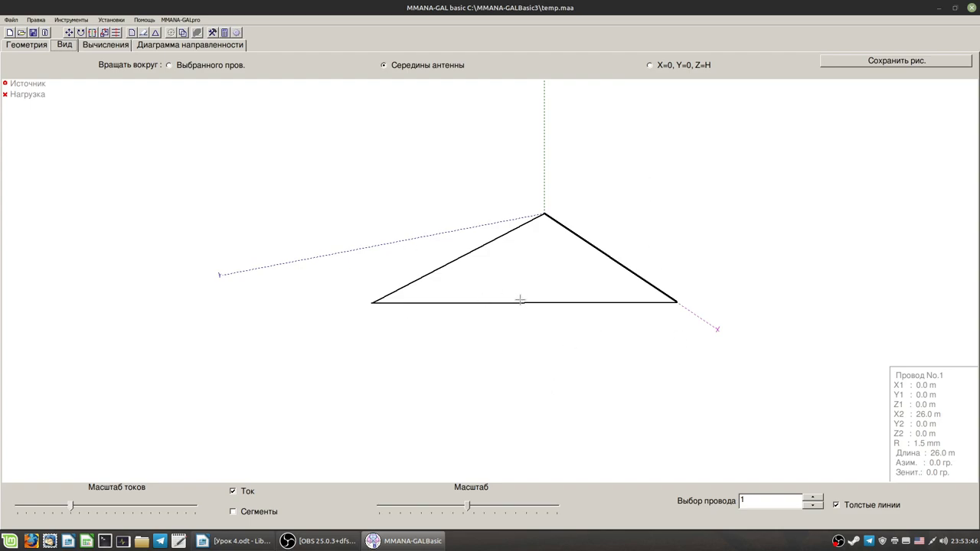
drag(519, 300, 492, 403)
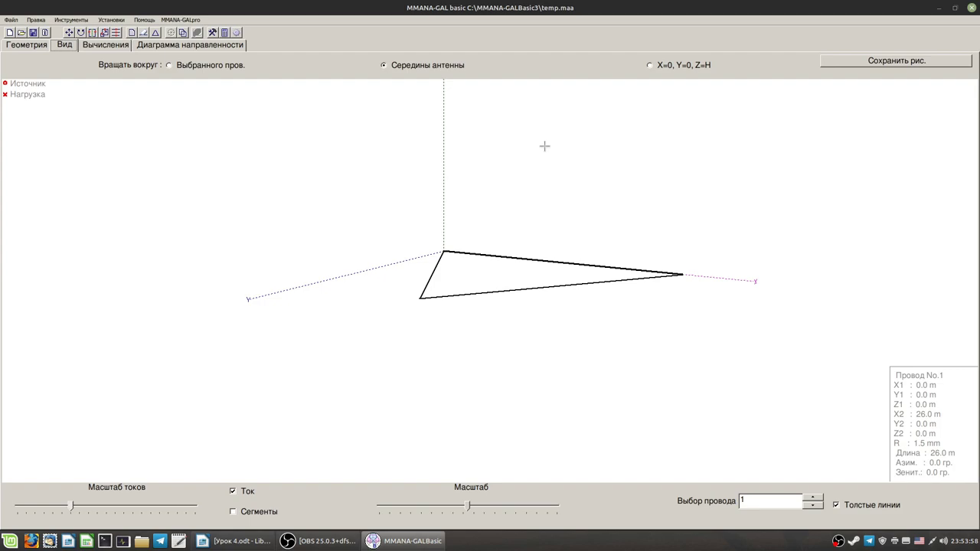
drag(477, 284, 501, 331)
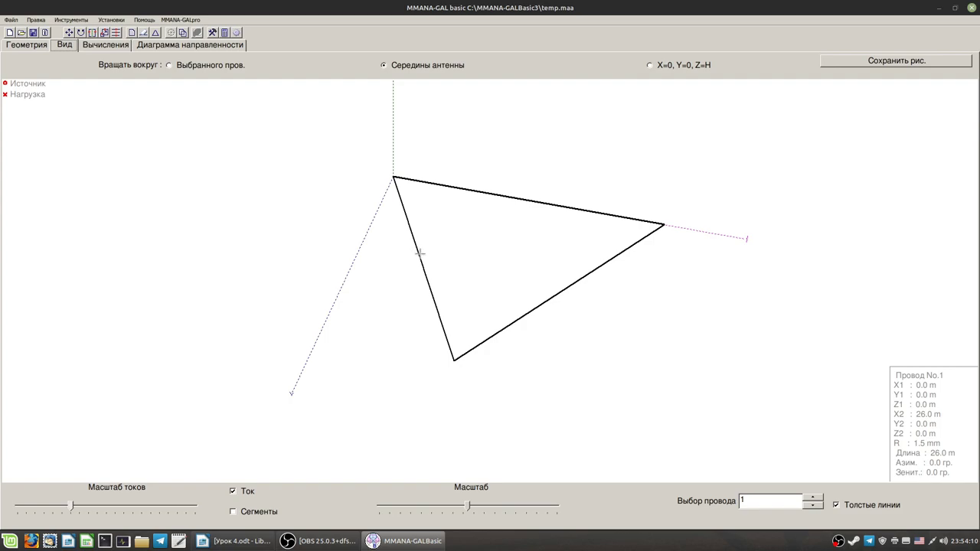
drag(528, 360, 520, 349)
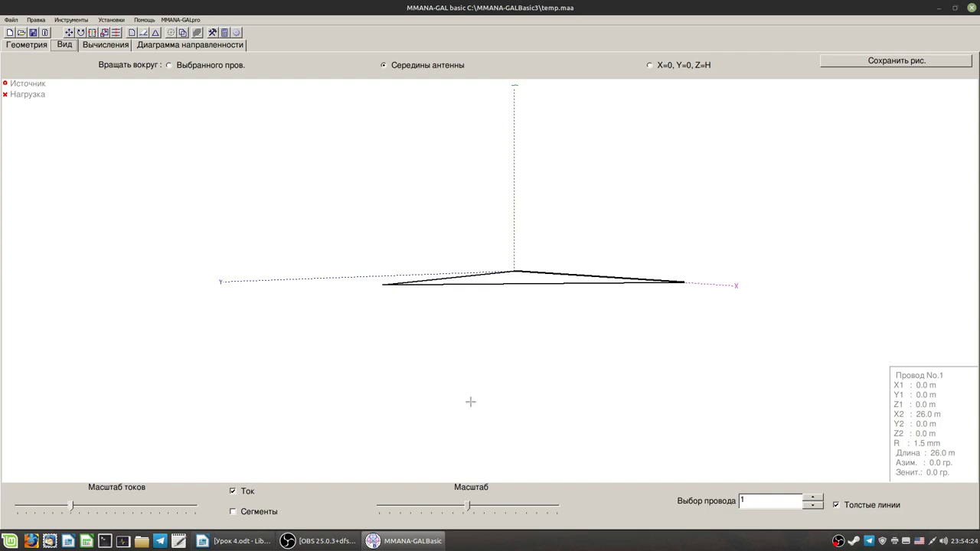
drag(487, 389, 492, 392)
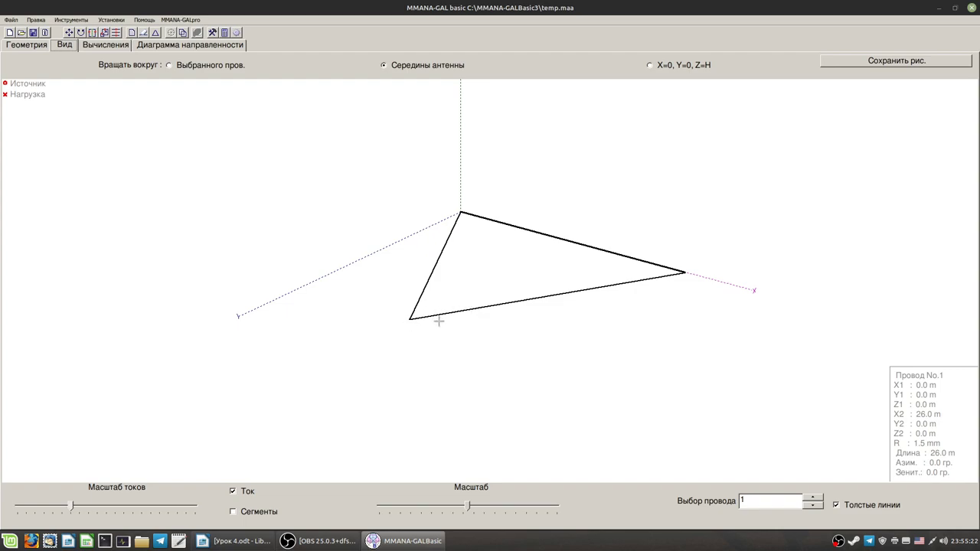
key(Left)
key(Left)
key(Left)
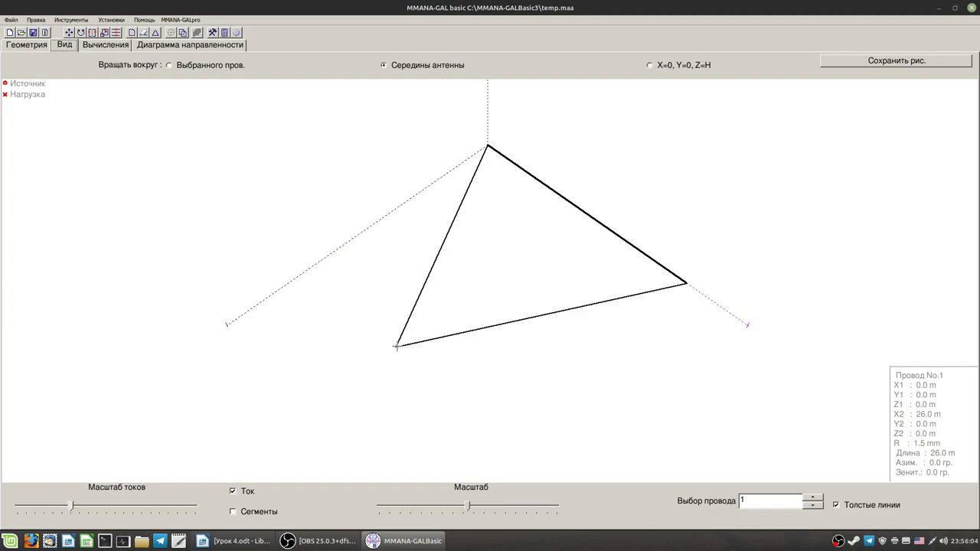
Add a source at the end of wire 3 and check its location from other angles
right_click(397, 345)
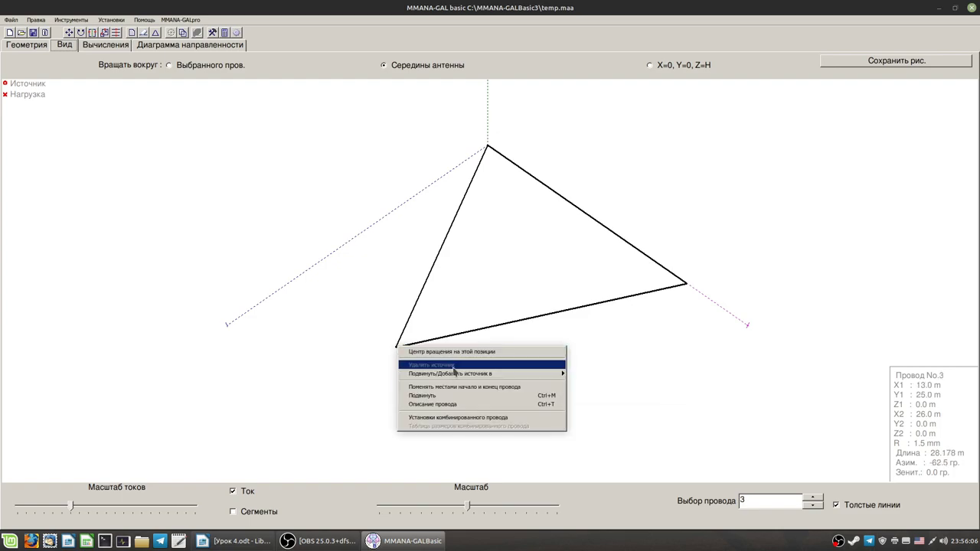
mouse_move(467, 373)
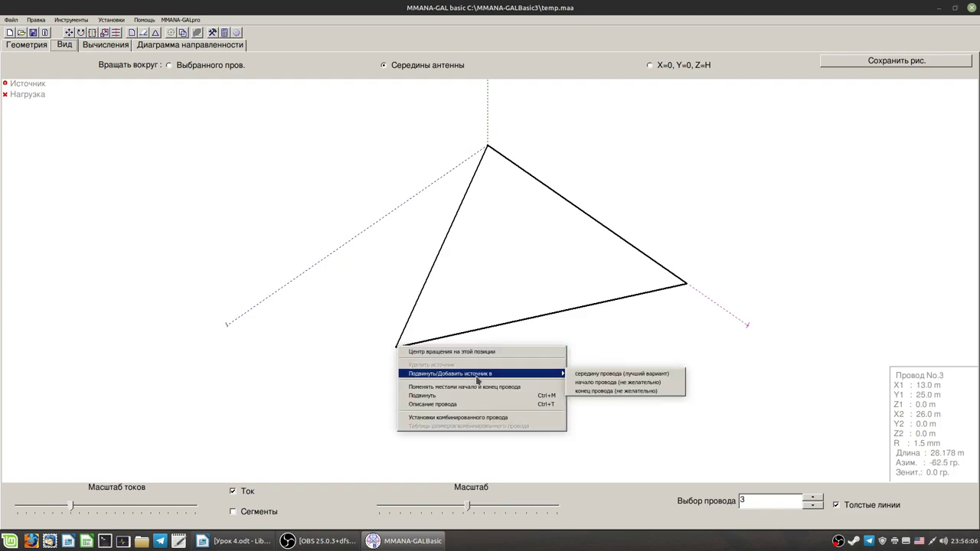
click(607, 391)
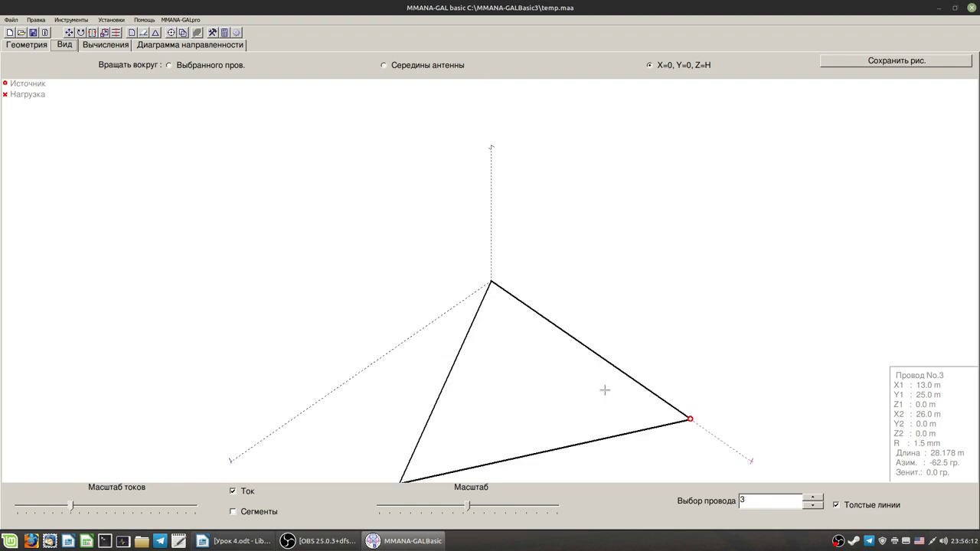
key(Left)
key(Left)
key(Left)
key(Left)
key(Left)
key(Left)
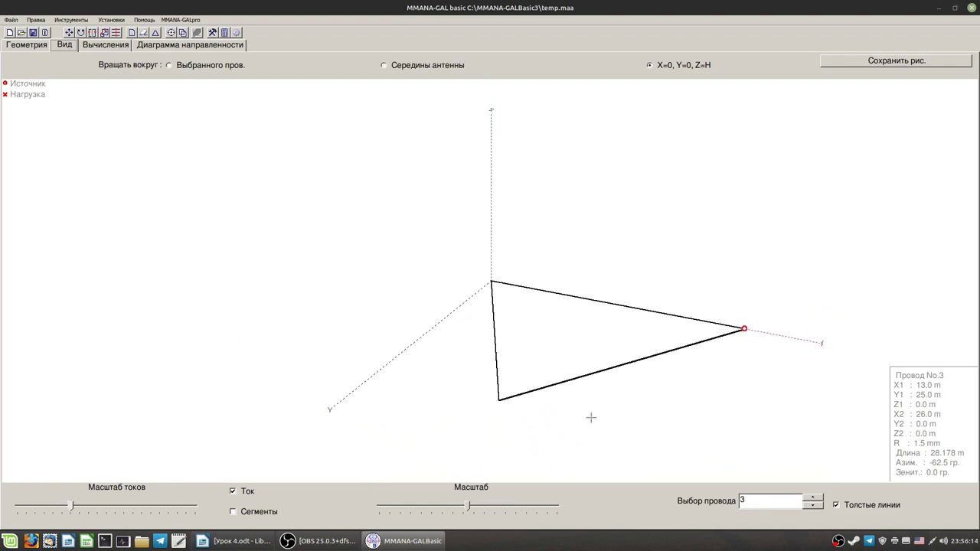
key(Up)
key(Up)
key(Up)
key(Up)
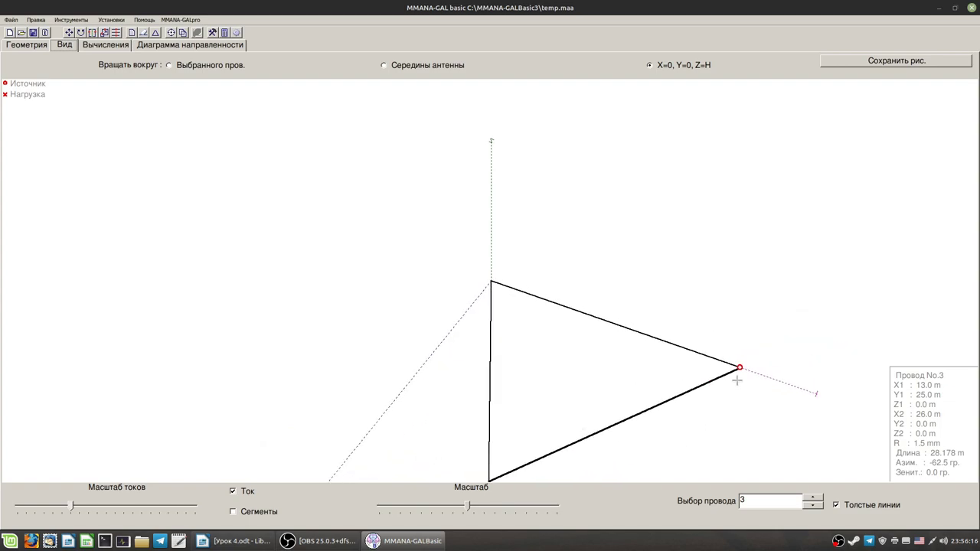
Move the source to the start of wire 3 and inspect wires 2 and 1 in the 3D view
right_click(553, 446)
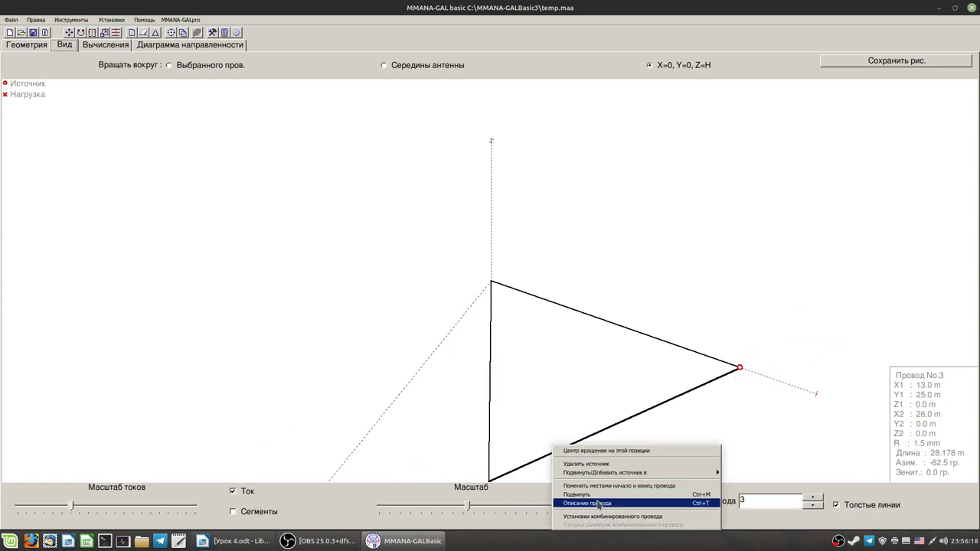
mouse_move(627, 473)
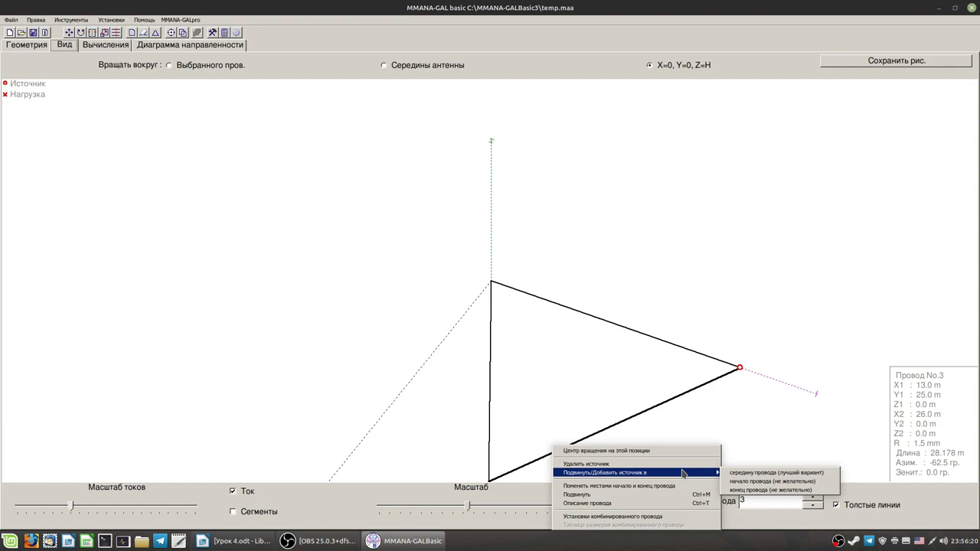
click(742, 488)
drag(684, 442, 681, 438)
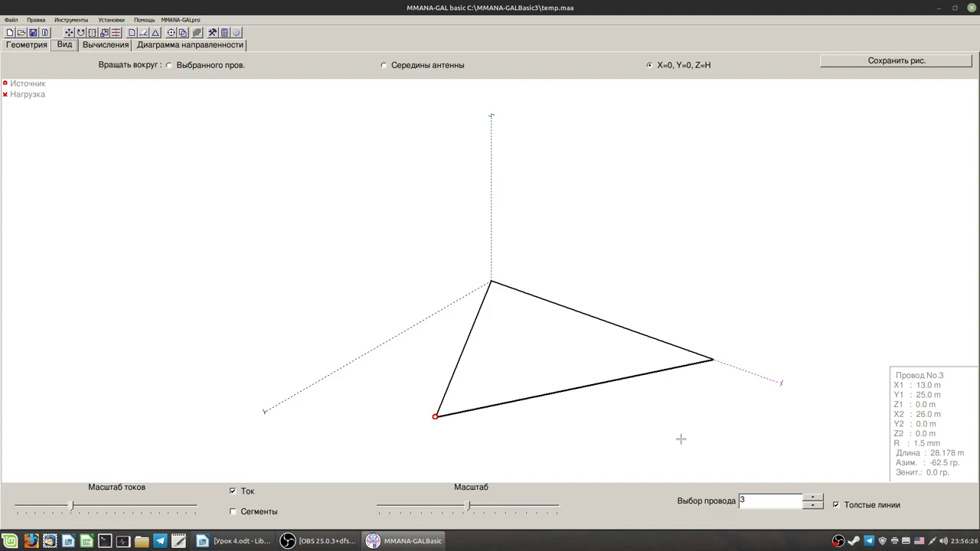
drag(556, 422, 548, 418)
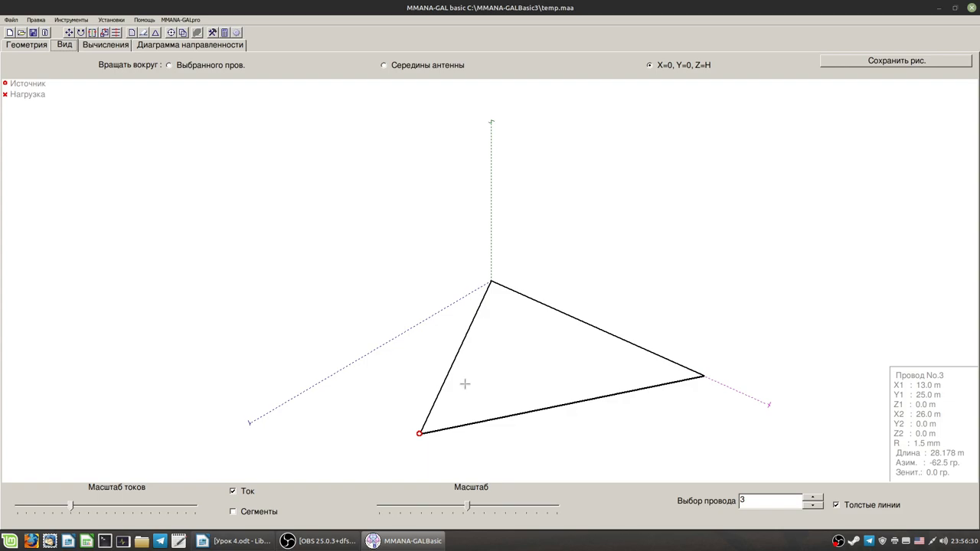
click(445, 372)
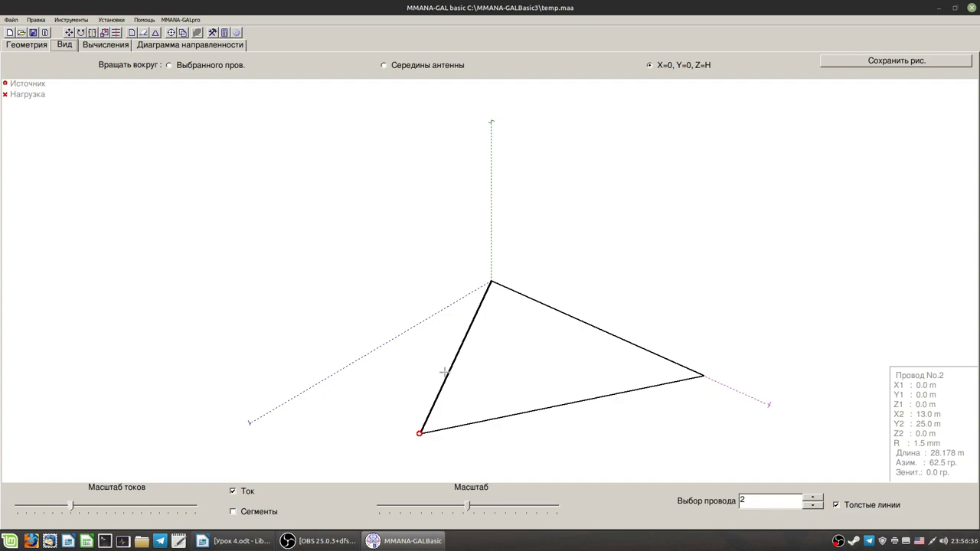
click(561, 312)
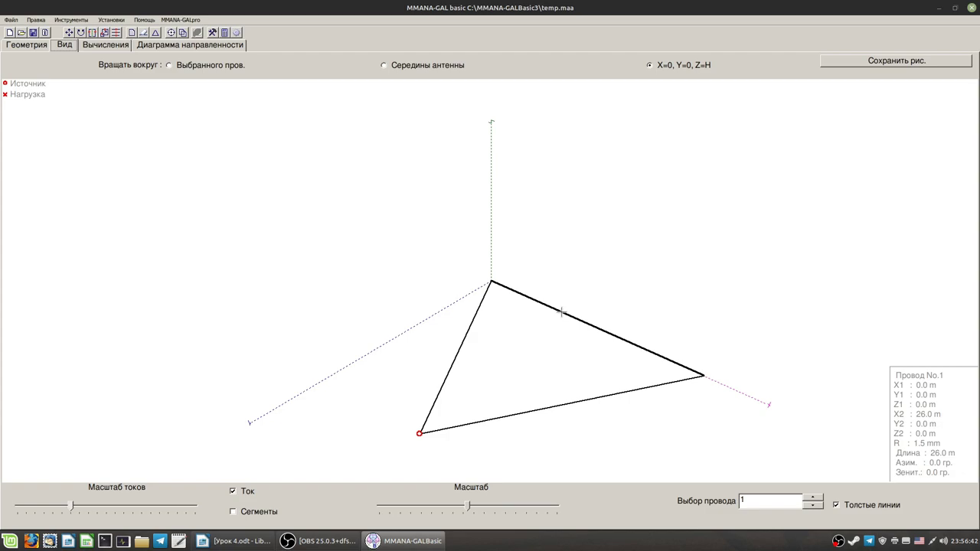
Run the antenna calculation and check the resulting resistance R
click(103, 46)
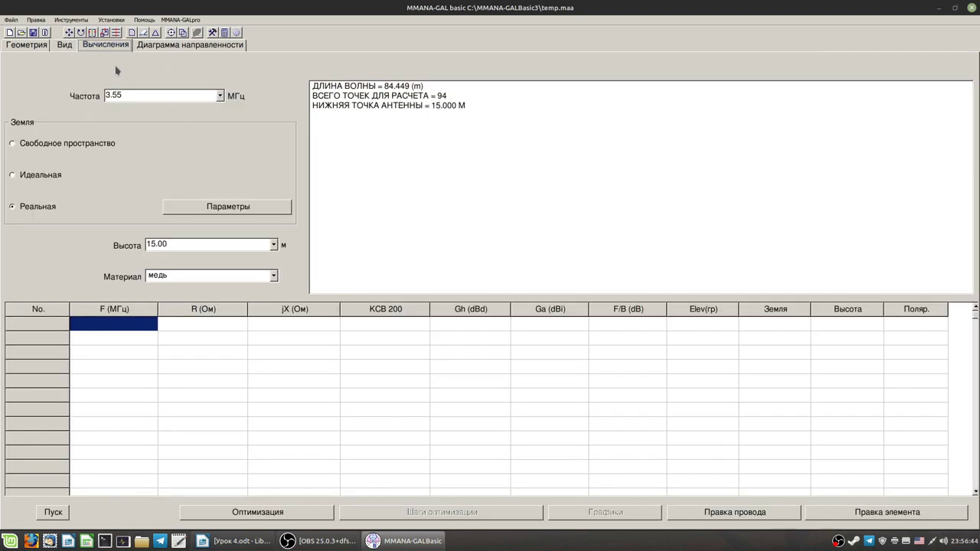
click(54, 512)
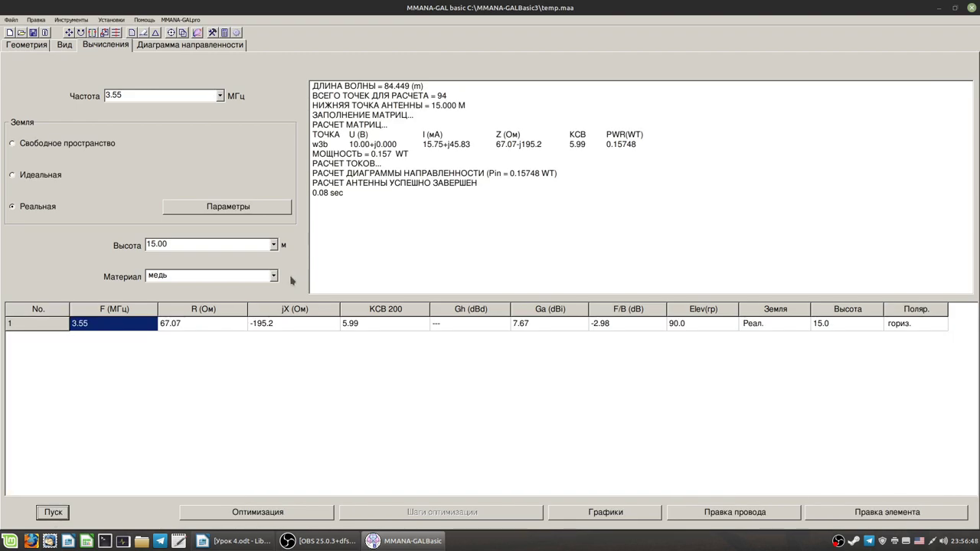
click(163, 328)
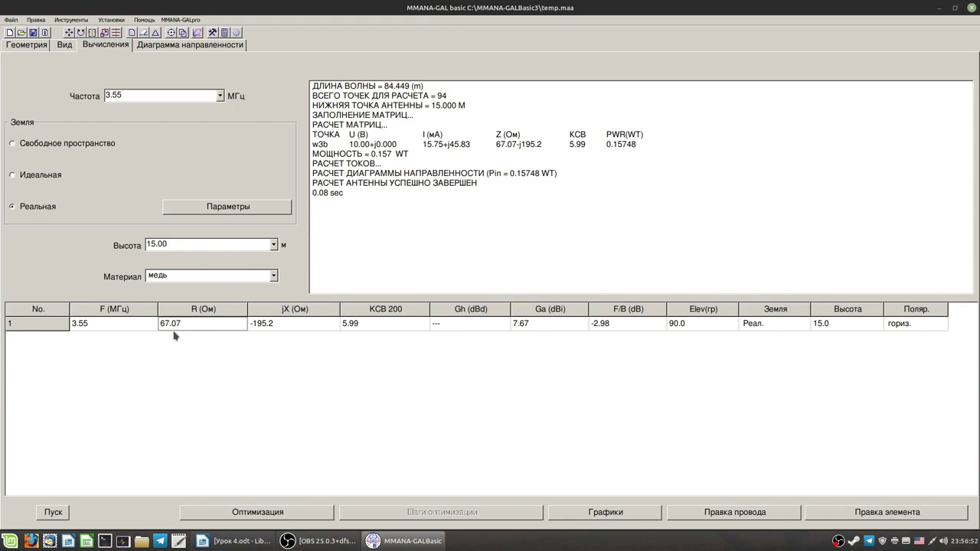
Examine the current distribution along the delta loop's wires in the 3D view
click(296, 330)
click(64, 44)
drag(372, 322, 374, 320)
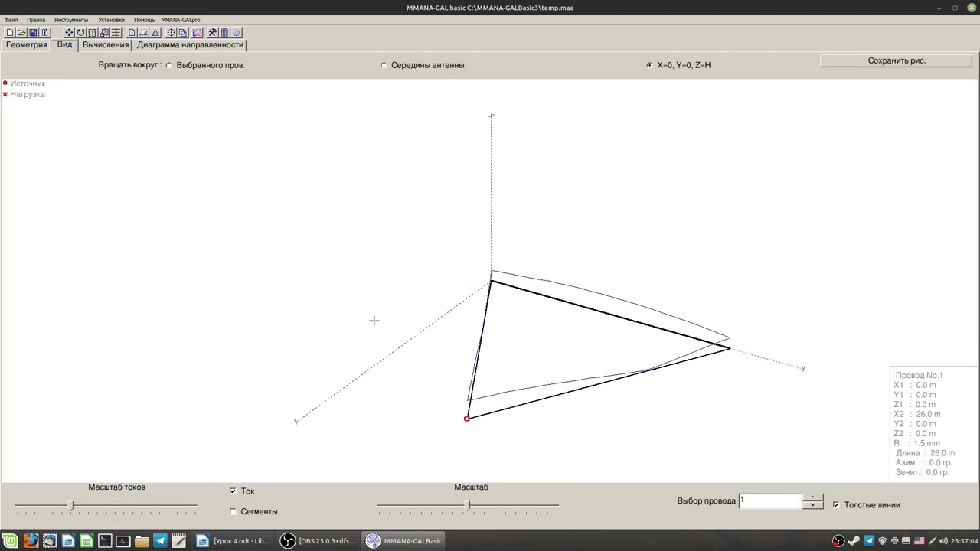
Set the calculation frequency to 3.750 MHz and recalculate the antenna
click(106, 44)
click(219, 95)
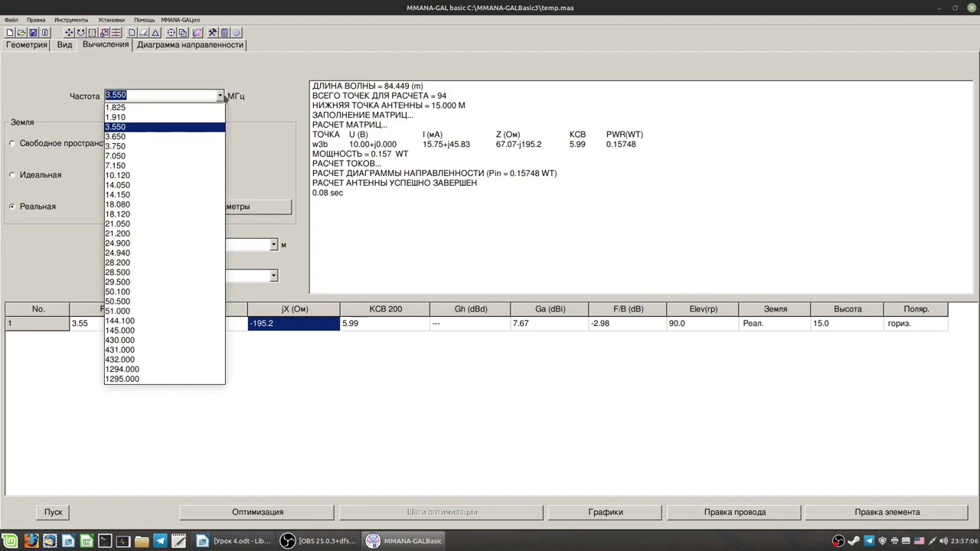
click(160, 146)
click(51, 513)
Change the calculation frequency to 3.850 MHz and run the calculation again
click(115, 95)
drag(114, 95, 111, 95)
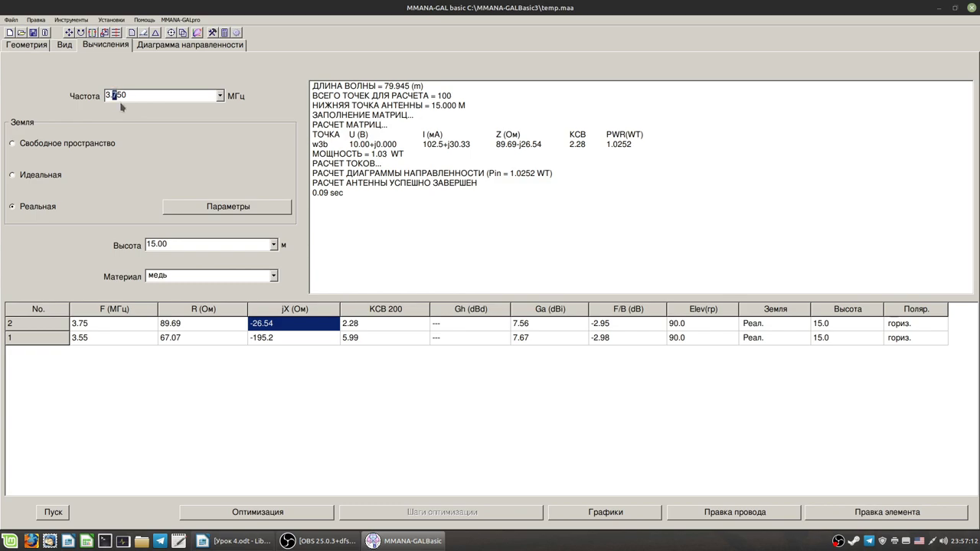
text(8)
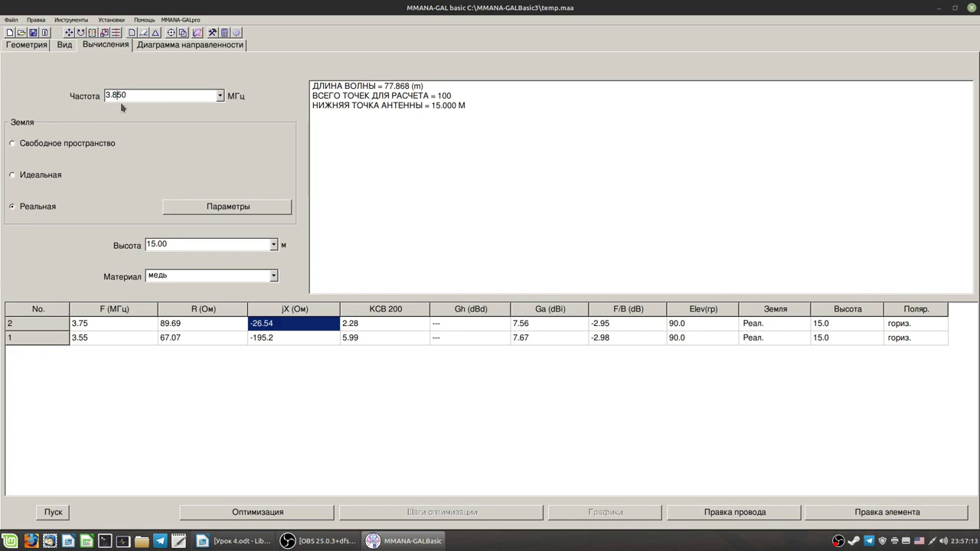
click(53, 512)
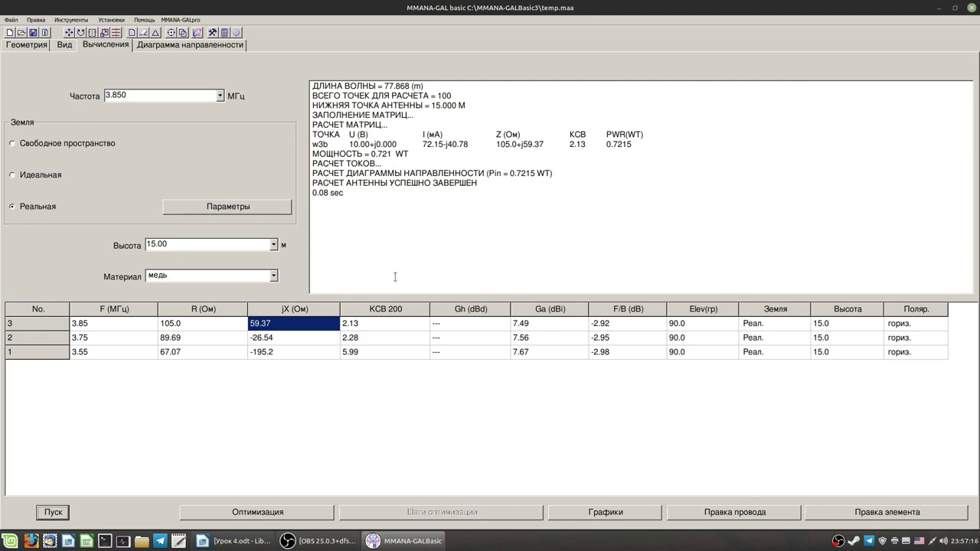
Recalculate the antenna at 3.950 MHz and compare the jX values in the results table
click(114, 95)
text(7)
key(Return)
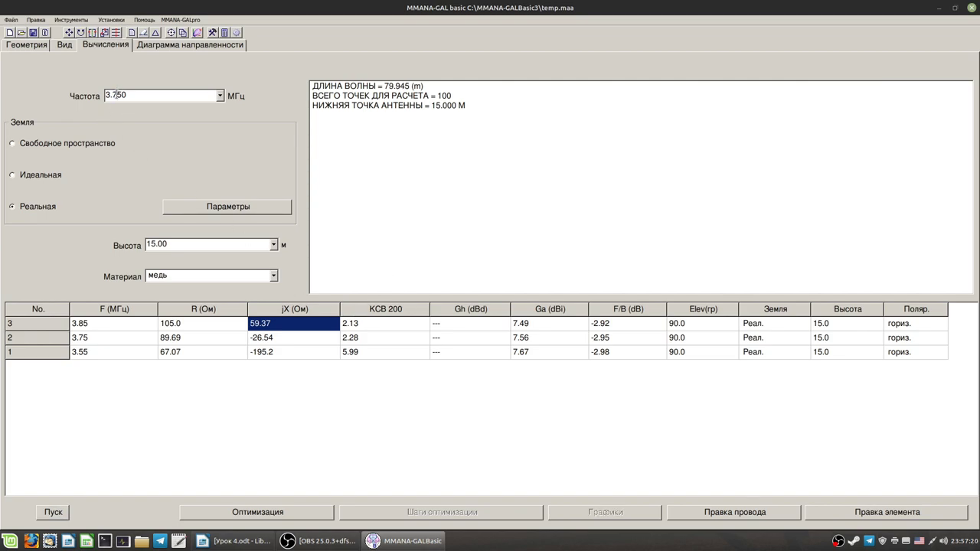
key(BackSpace)
text(9)
click(58, 513)
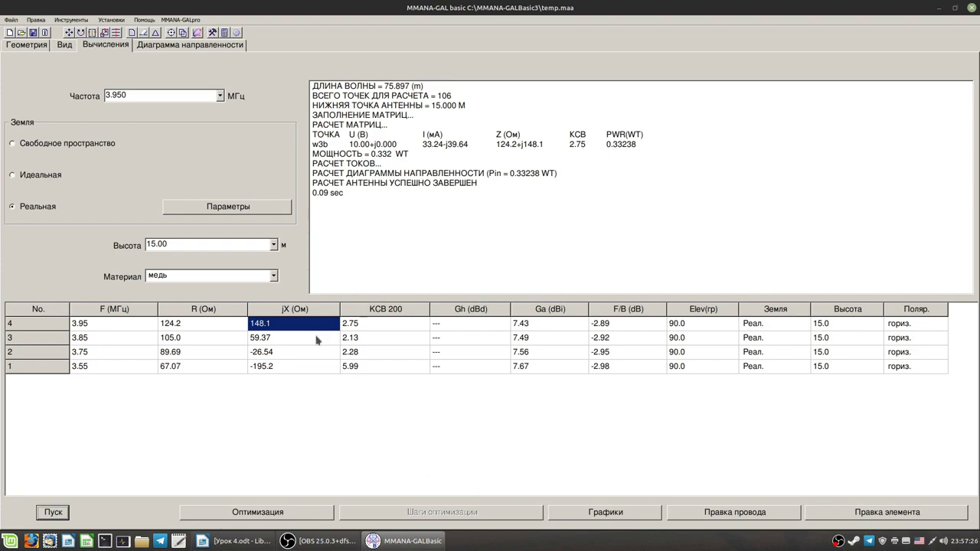
click(321, 339)
click(294, 328)
click(287, 336)
click(289, 327)
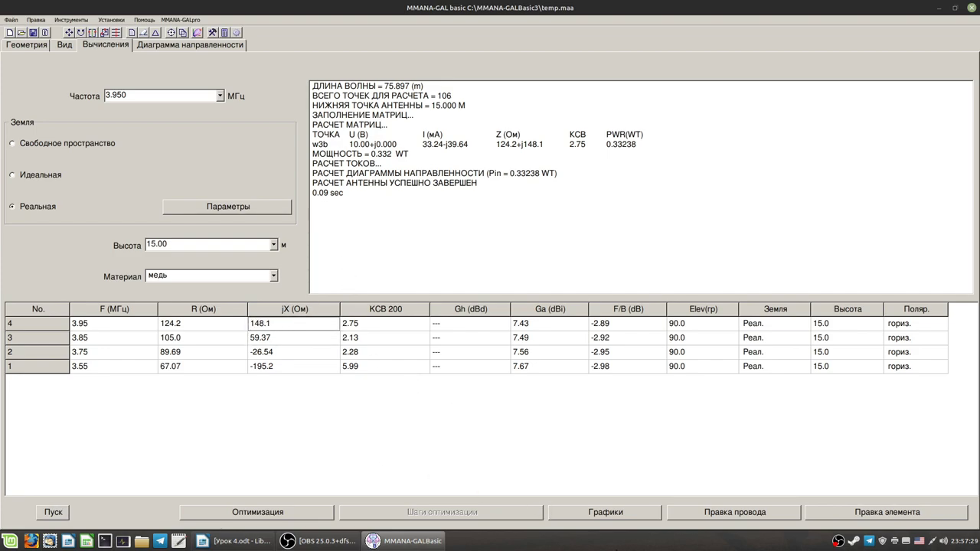
Open the SWR graph and calculate the antenna's resonance
click(624, 515)
click(336, 166)
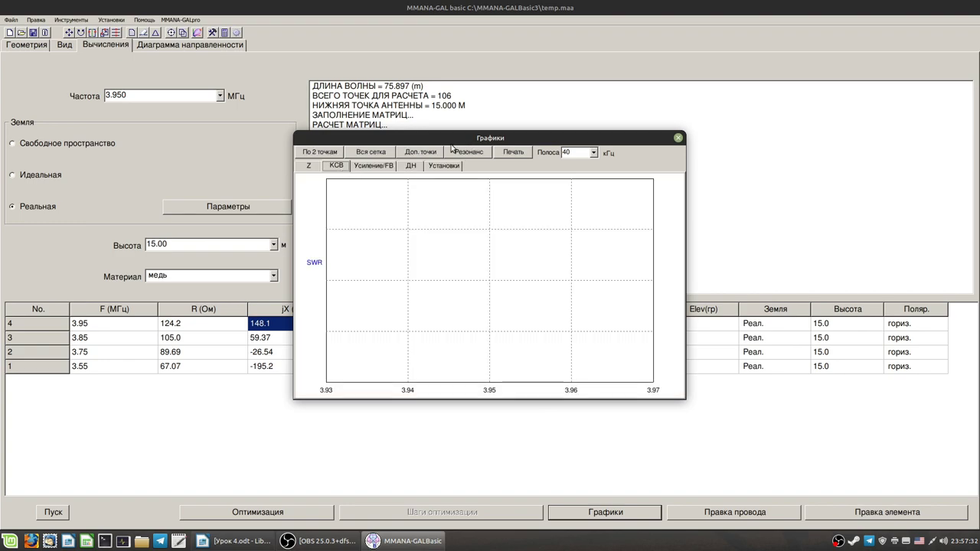
click(470, 153)
click(473, 280)
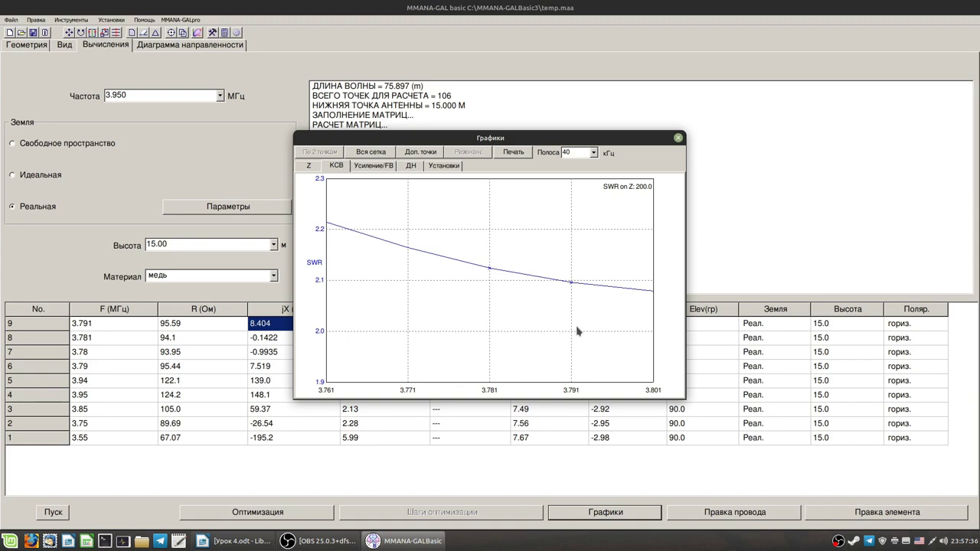
Widen the SWR graph's band to 800 kHz, plot it with additional points, and close the graphs
click(594, 152)
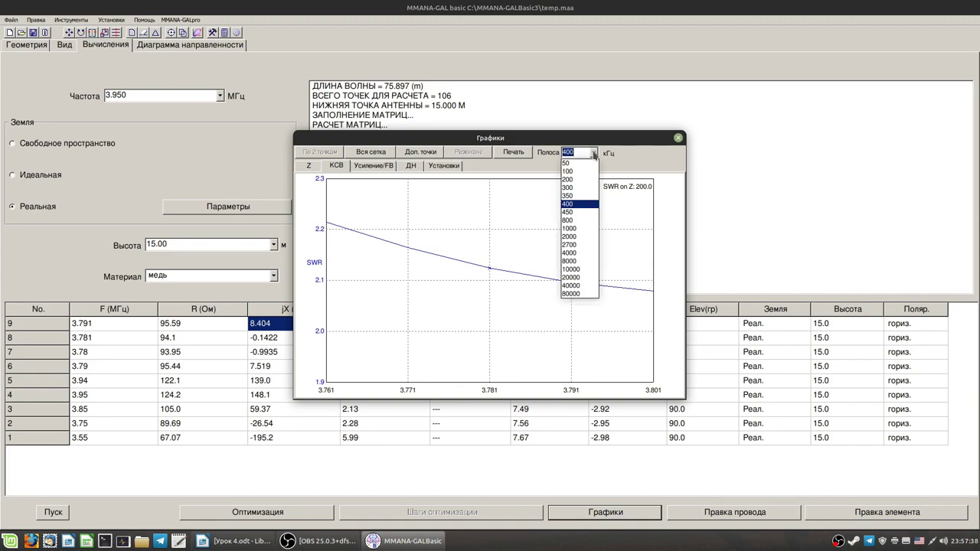
click(569, 220)
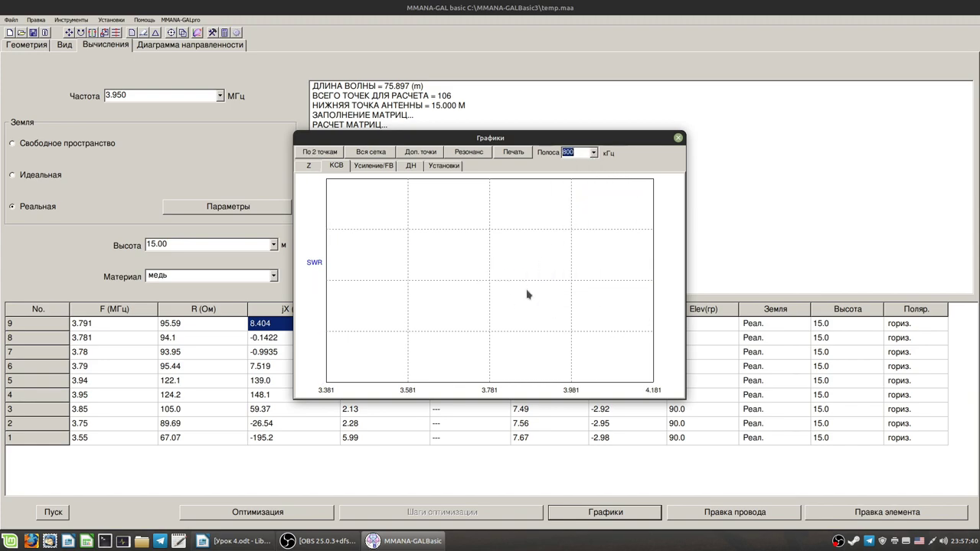
click(410, 155)
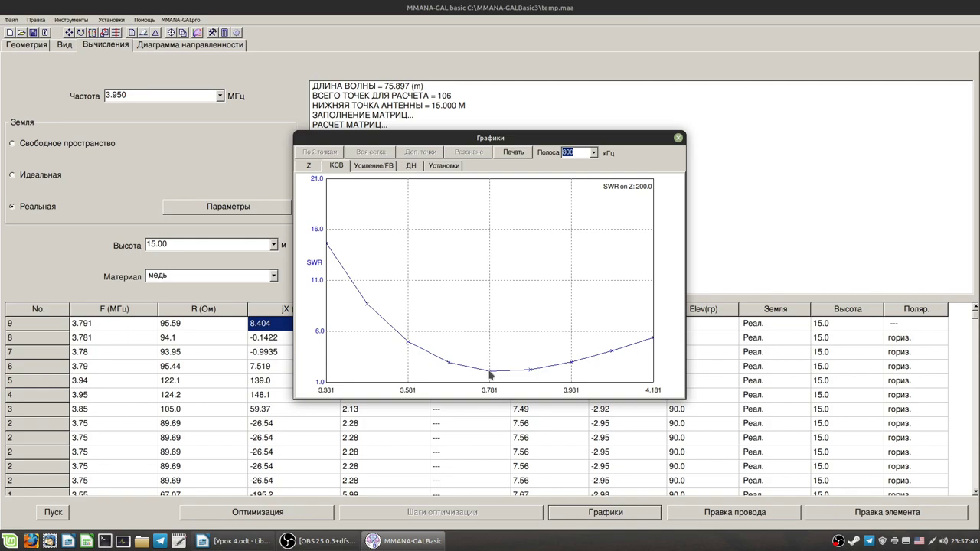
click(678, 138)
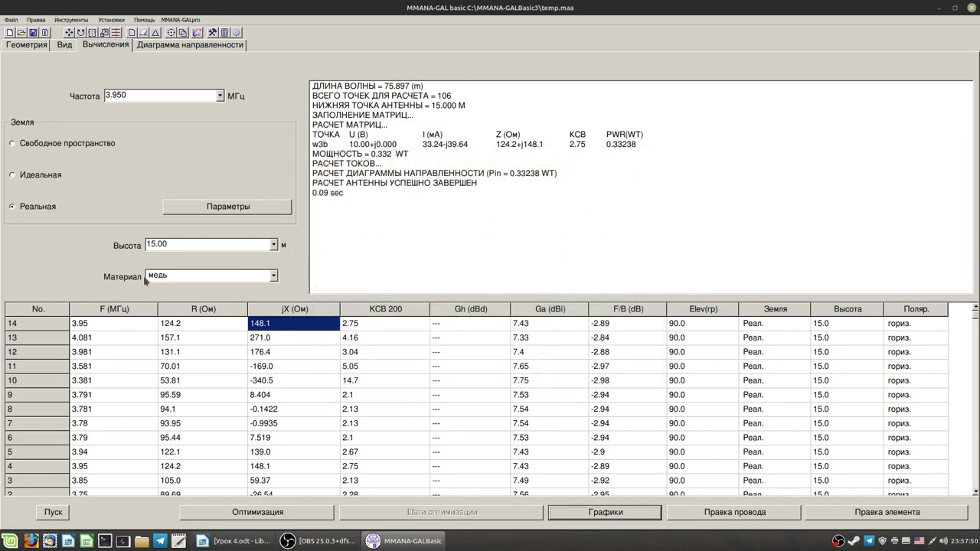
Set the antenna height to 17 m and recalculate at 3.950 MHz
click(273, 245)
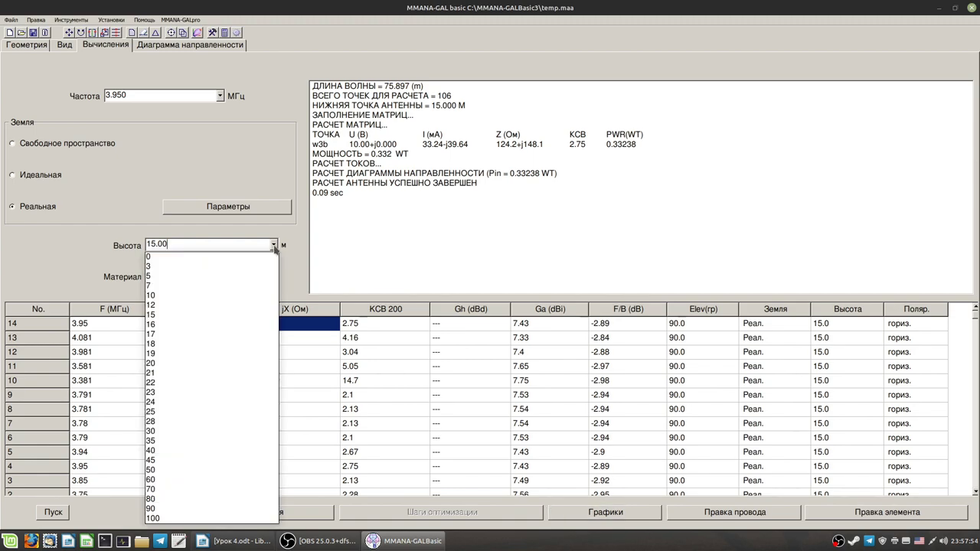
click(178, 334)
click(53, 512)
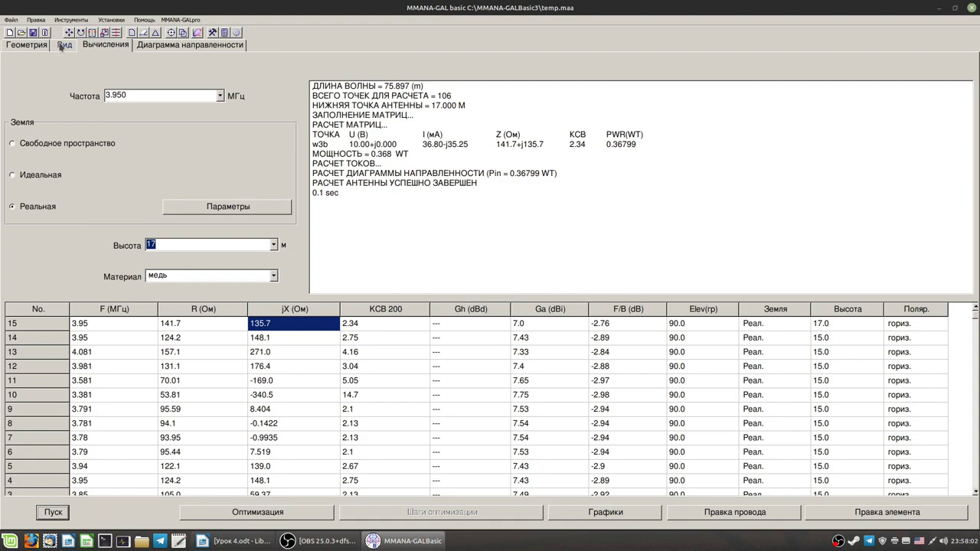
Review the currents of the loop raised to 17 m in the 3D view
click(33, 49)
drag(562, 411, 591, 438)
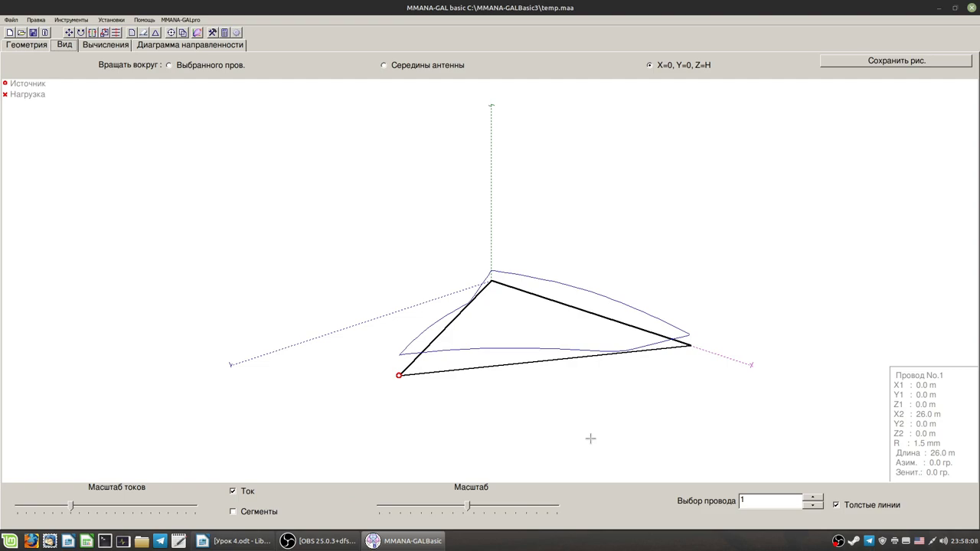
click(127, 45)
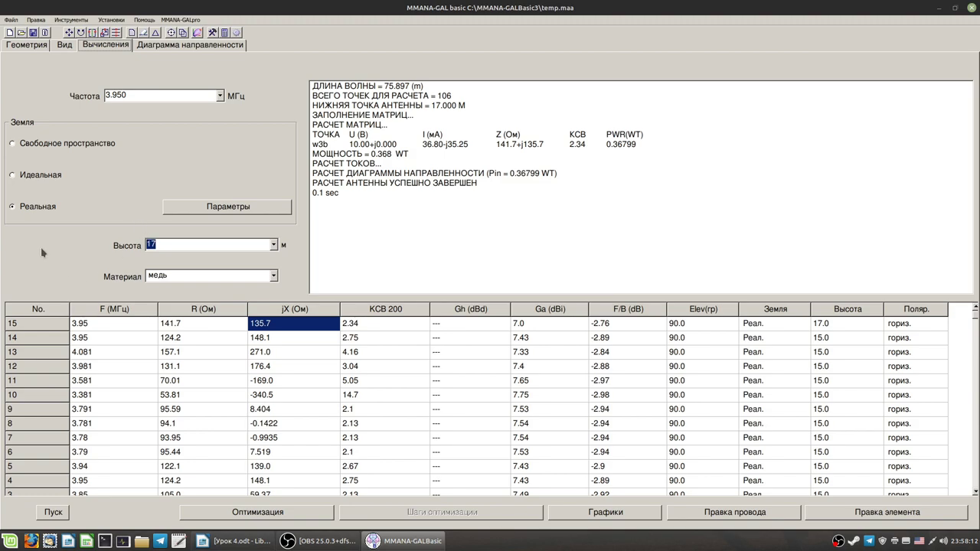
Check the dielectric constant and conductivity in the real ground parameters, leaving them unmodified
click(157, 245)
click(166, 212)
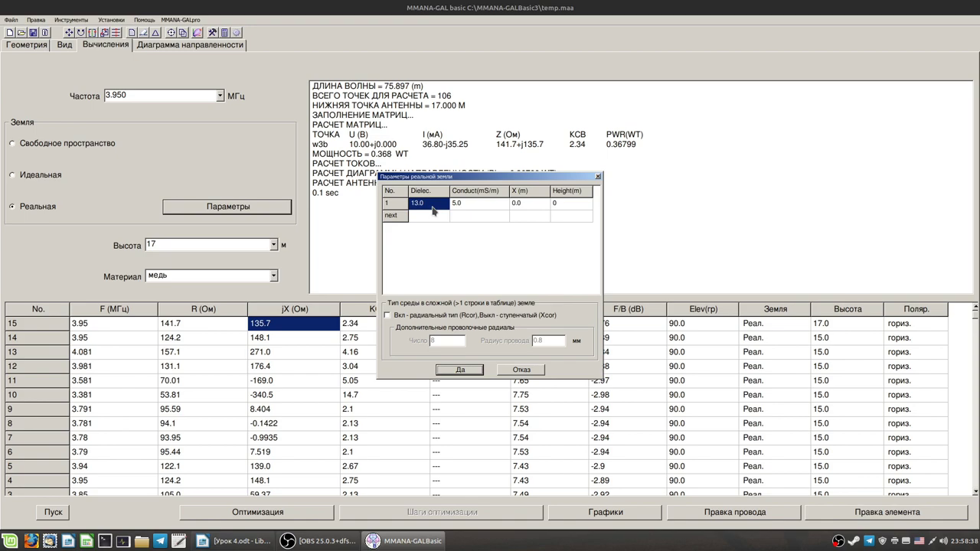
click(521, 372)
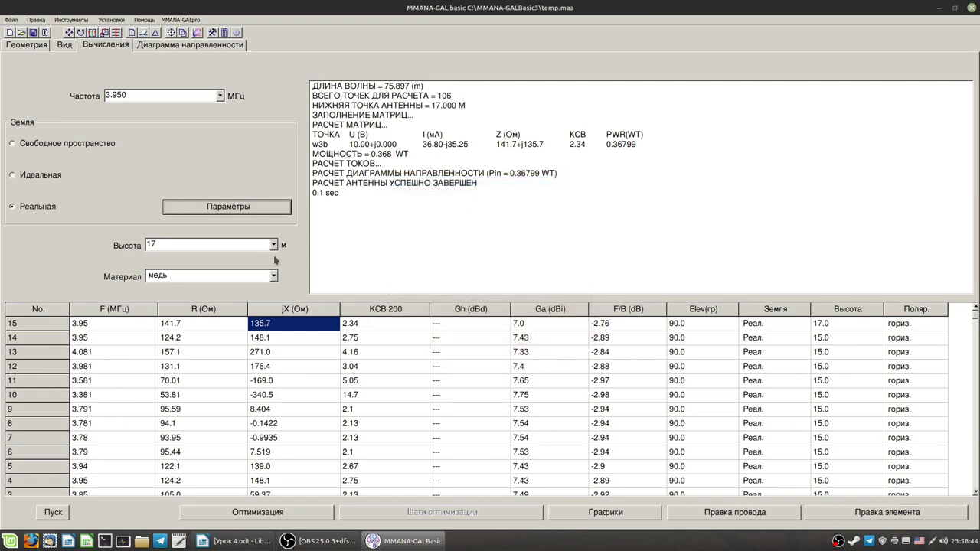
Set the frequency back to 3.550 MHz and recalculate the antenna at 17 m height
click(219, 96)
click(158, 127)
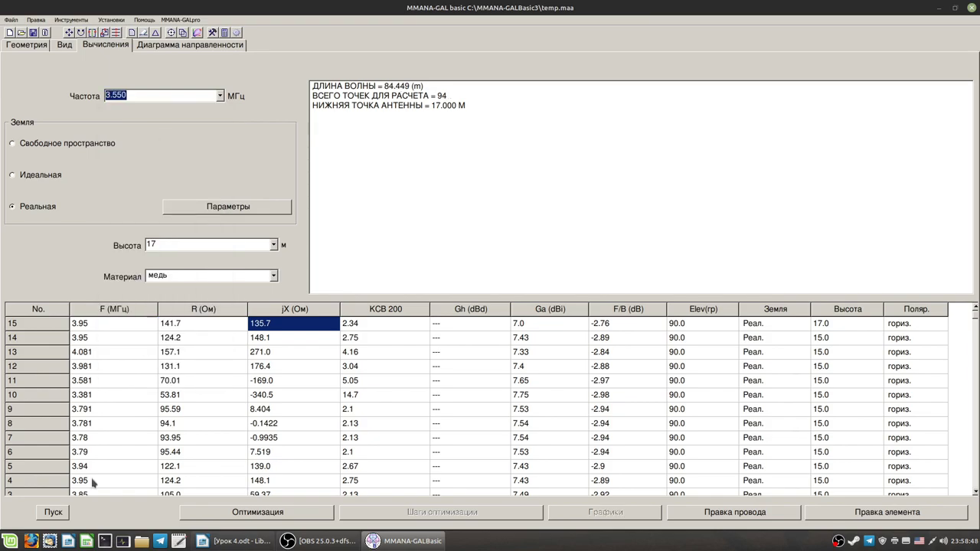
click(50, 509)
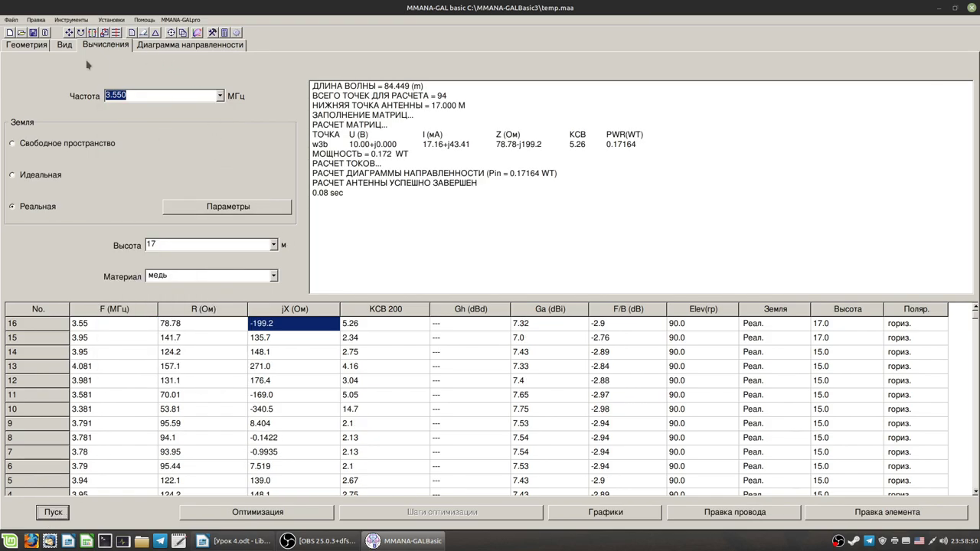
Compare the coordinates and lengths of the loop's individual wires in the 3D view
click(64, 44)
drag(569, 439, 560, 437)
click(404, 392)
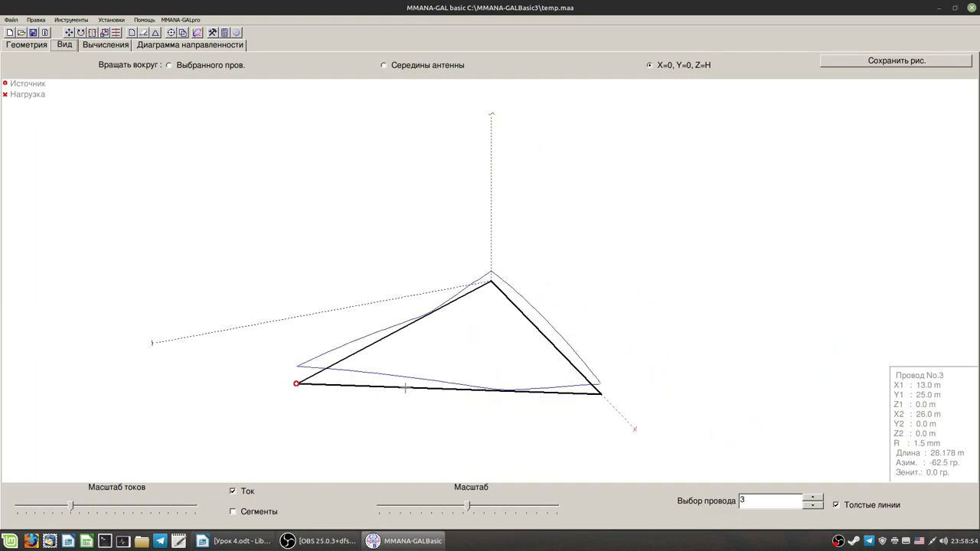
click(384, 339)
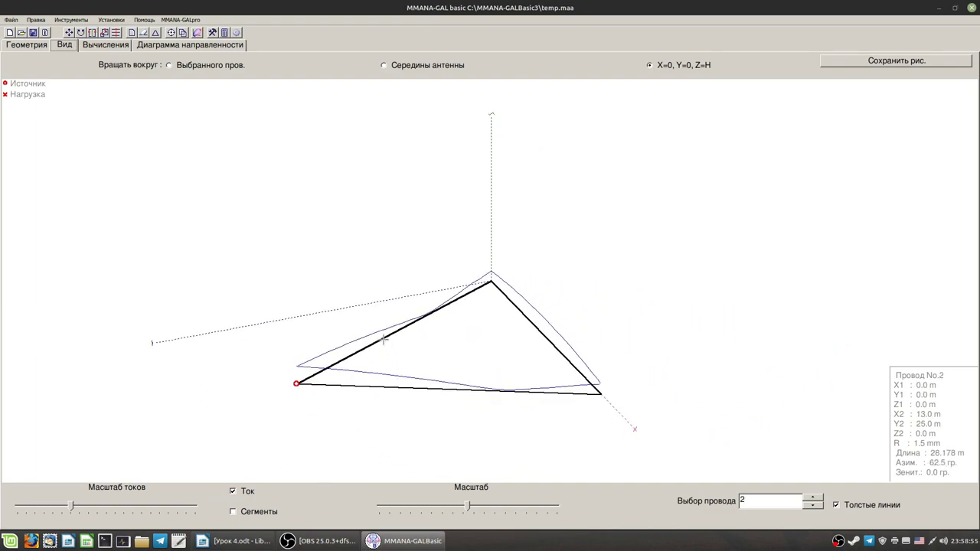
click(416, 389)
drag(474, 427, 487, 430)
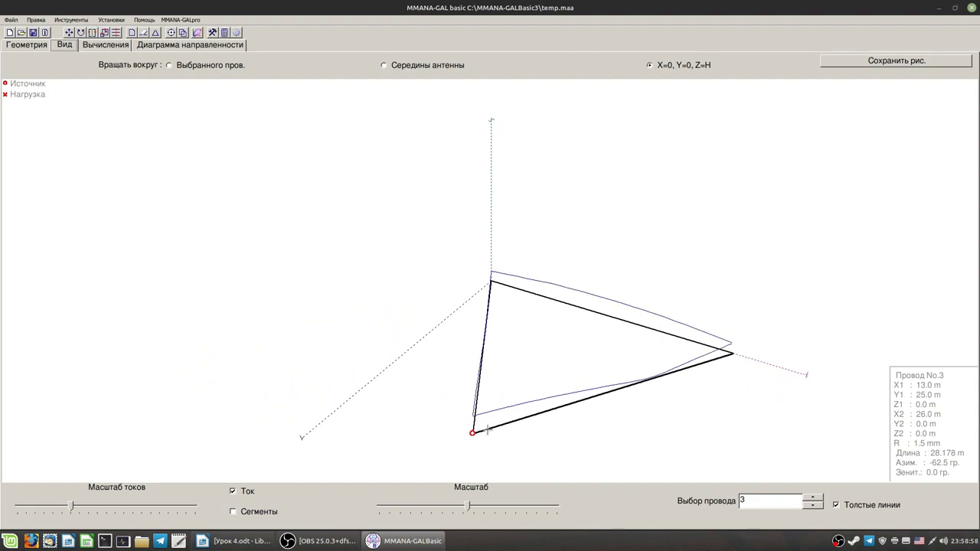
click(477, 387)
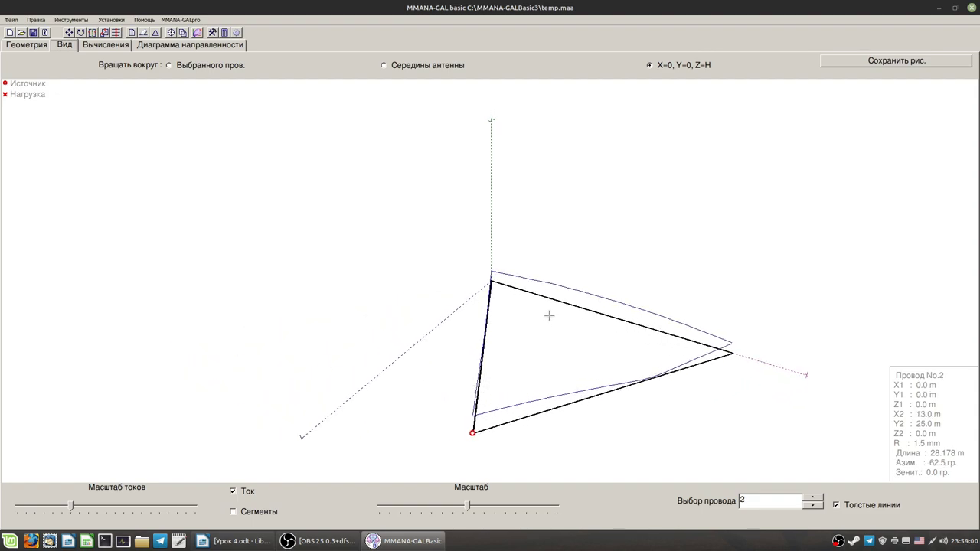
click(557, 300)
click(610, 391)
click(477, 368)
click(107, 45)
click(254, 514)
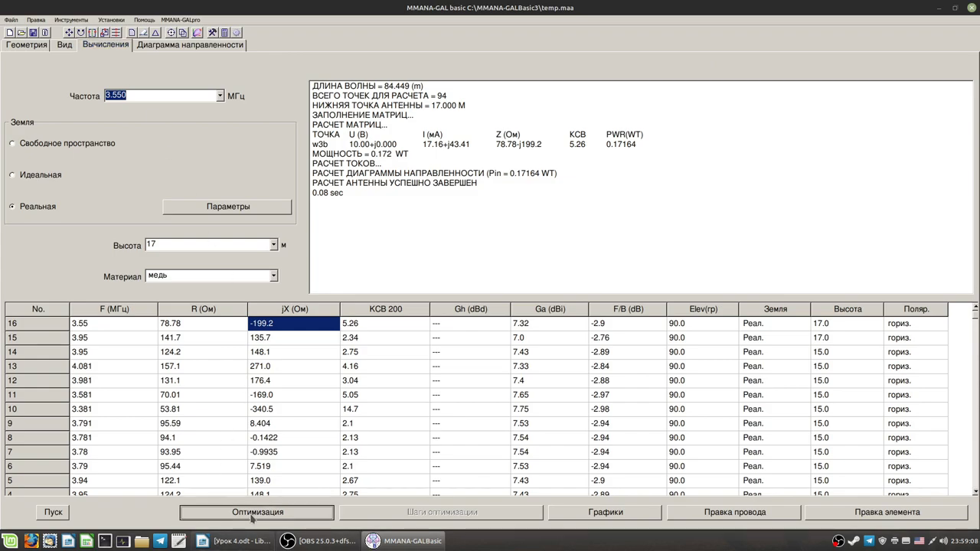
click(640, 384)
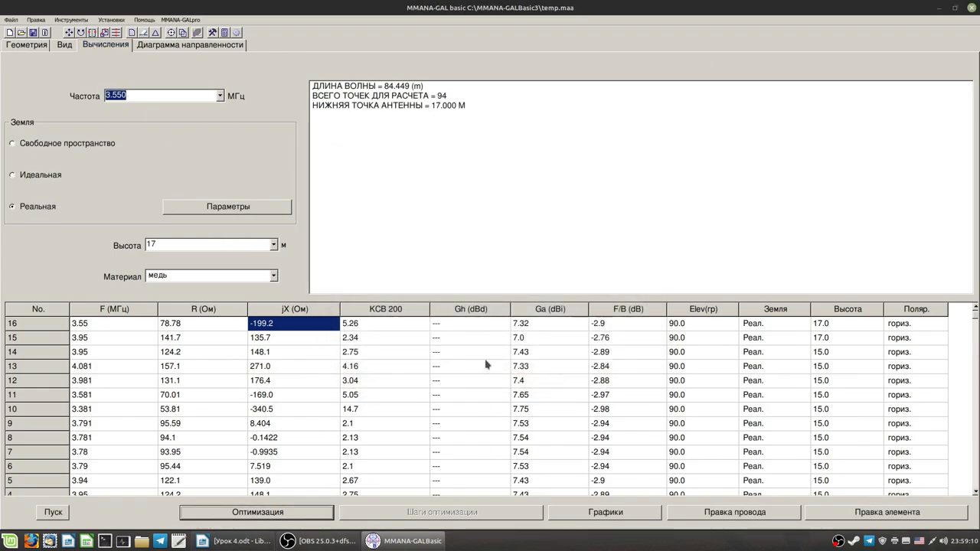
Examine the source corner and the wires meeting there from several angles in the 3D view
click(65, 46)
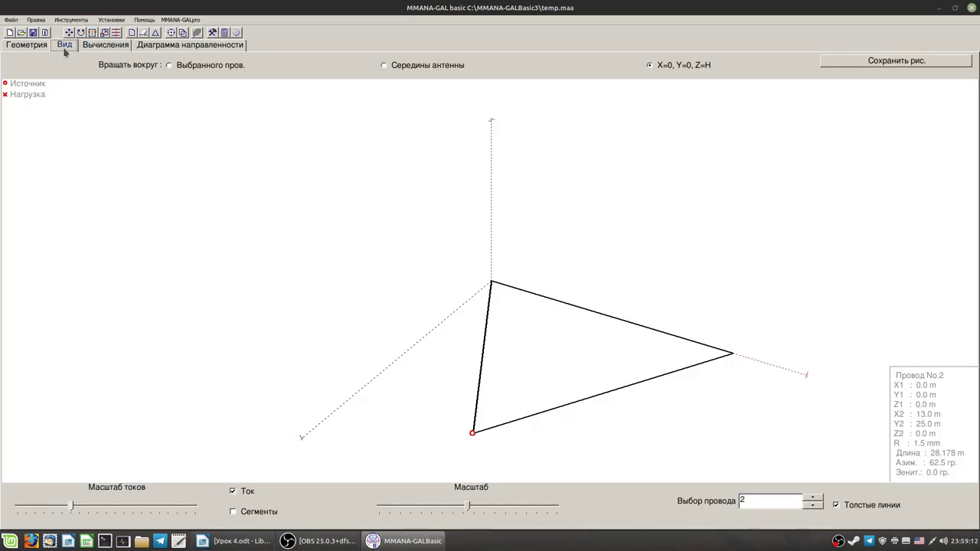
mouse_move(616, 401)
mouse_down()
mouse_move(634, 435)
mouse_move(641, 424)
mouse_move(678, 439)
mouse_up()
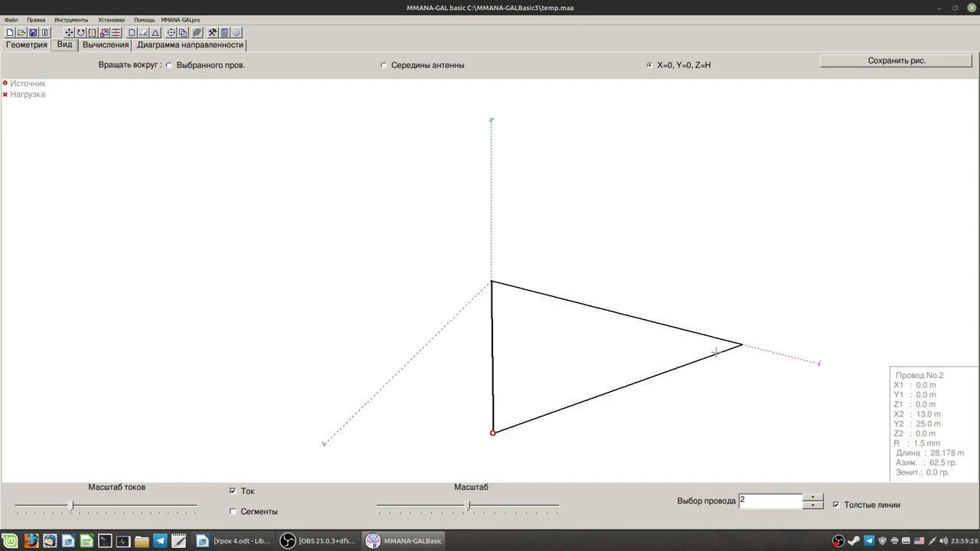
drag(664, 428, 661, 421)
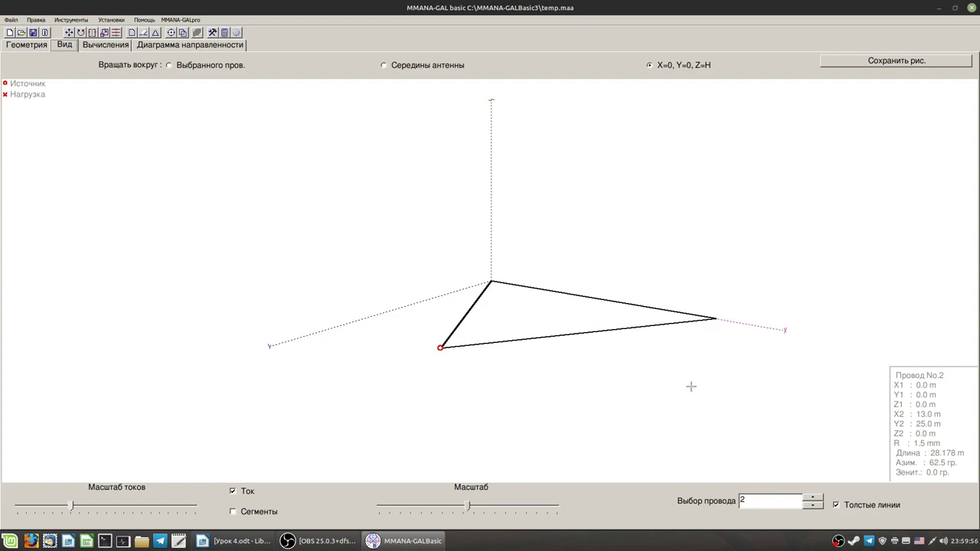
drag(608, 385, 615, 391)
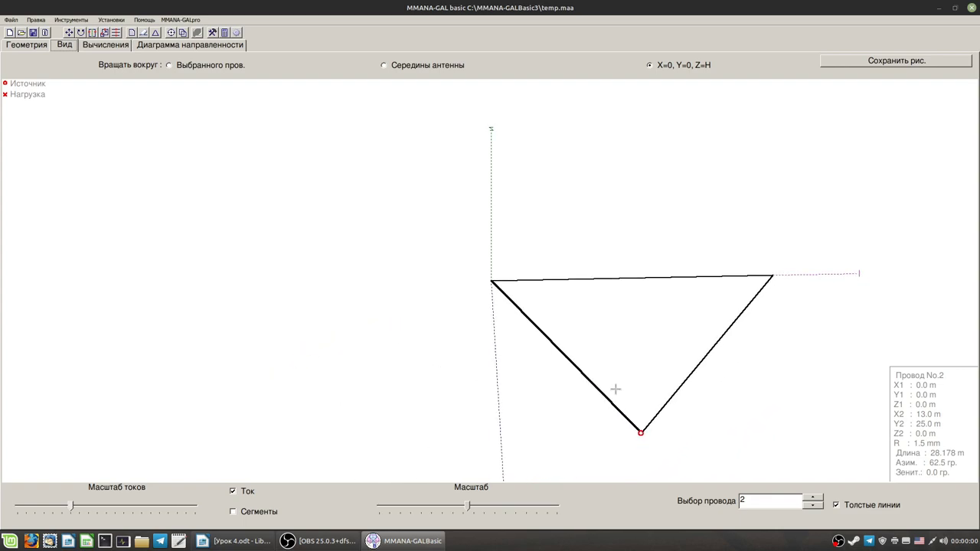
drag(696, 437, 691, 437)
click(639, 420)
click(551, 422)
click(613, 446)
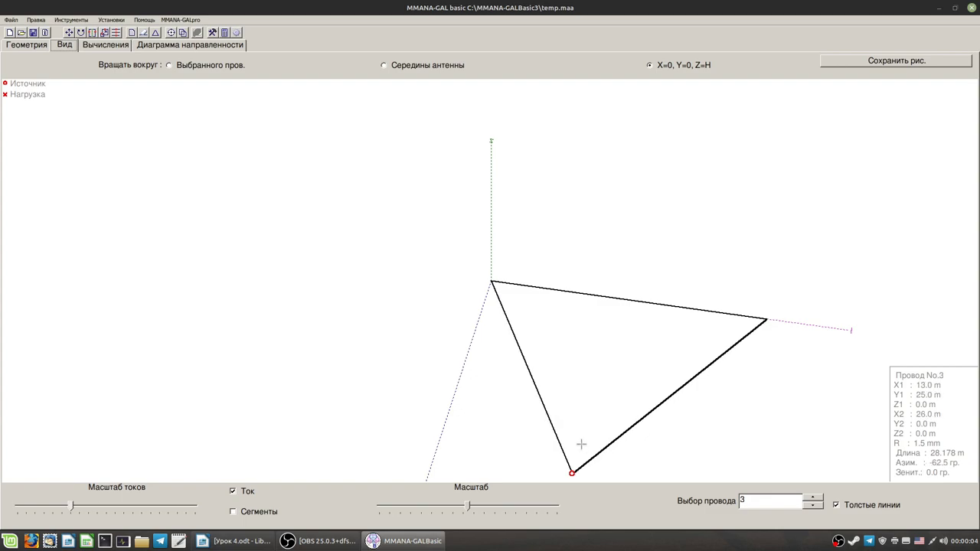
Swap the start and end of wire 3 so the source moves to the loop's corner on the X axis
click(558, 444)
click(592, 460)
right_click(593, 457)
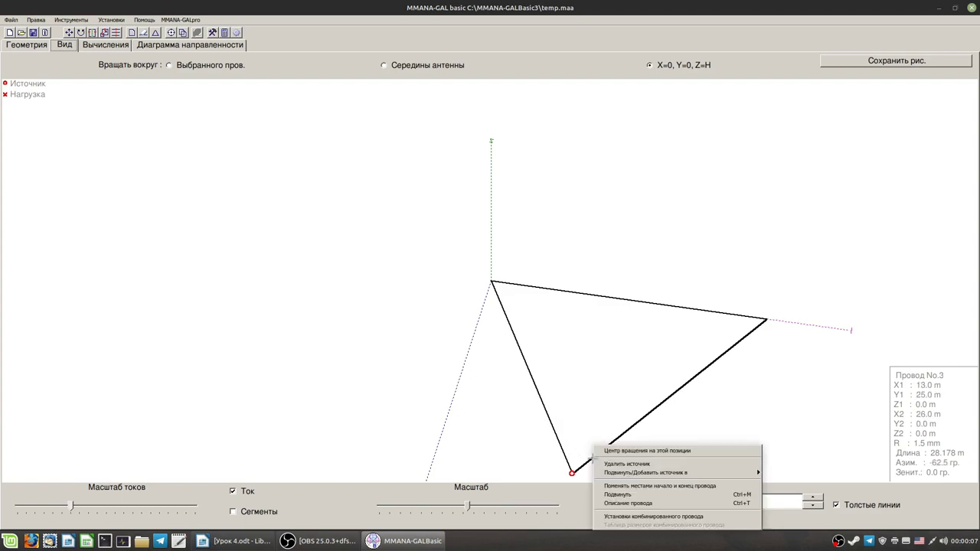
click(625, 485)
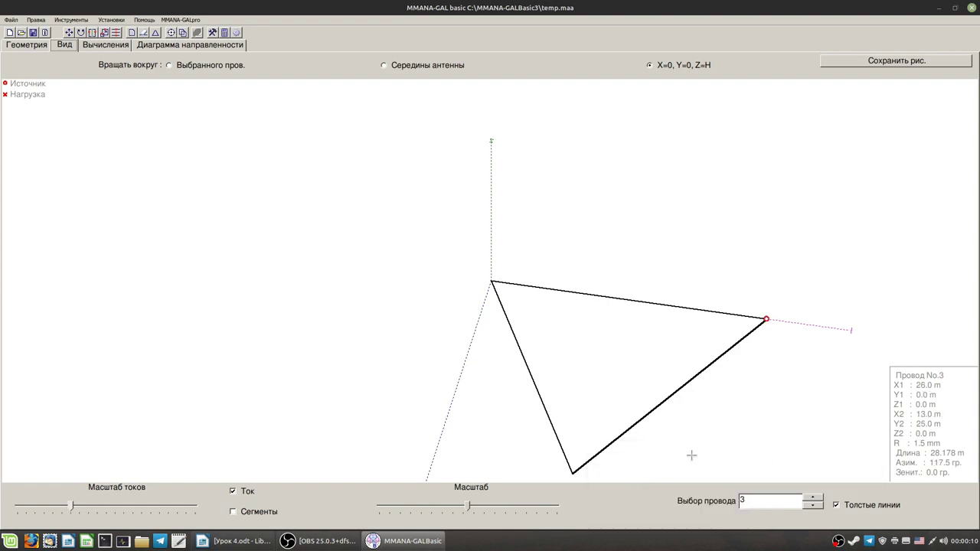
Move the source from the start of wire 3 to the end of that wire
key(Up)
key(Up)
key(Up)
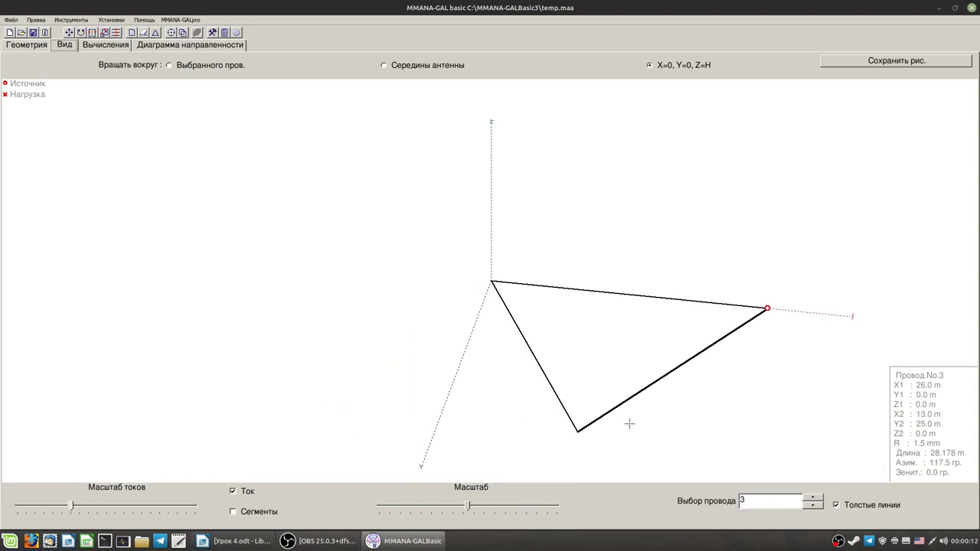
right_click(604, 414)
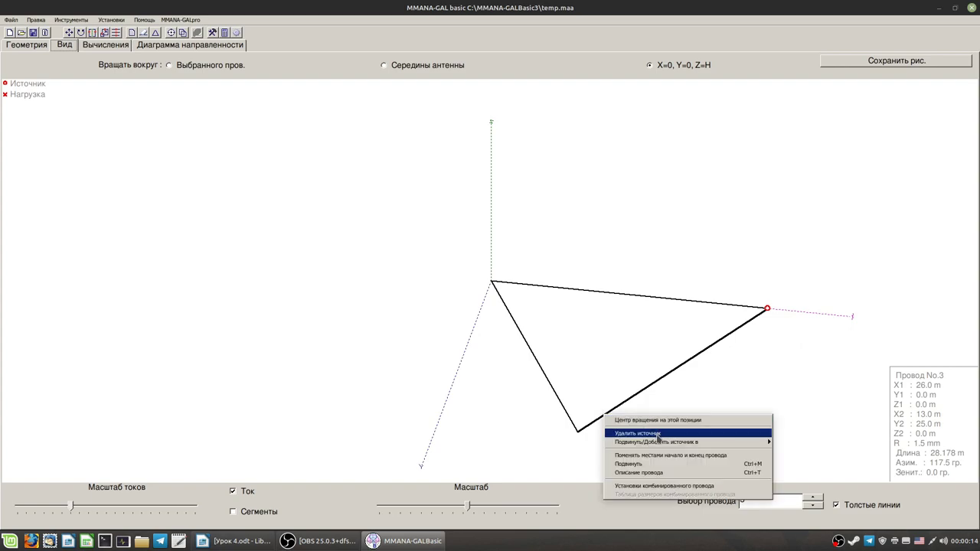
mouse_move(664, 443)
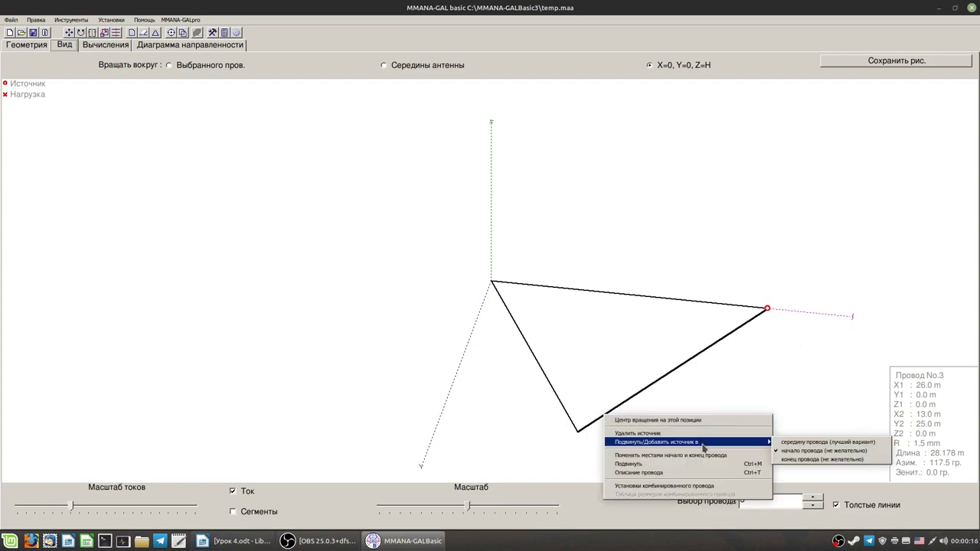
mouse_move(707, 442)
click(796, 460)
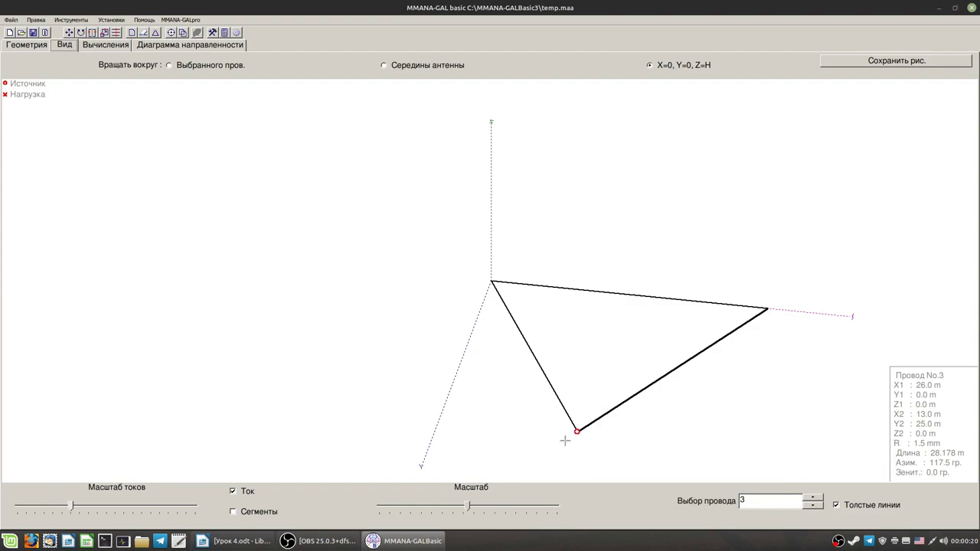
Check wire 2's end coordinates in the 3D view and the wire and source entries in the geometry table
click(550, 383)
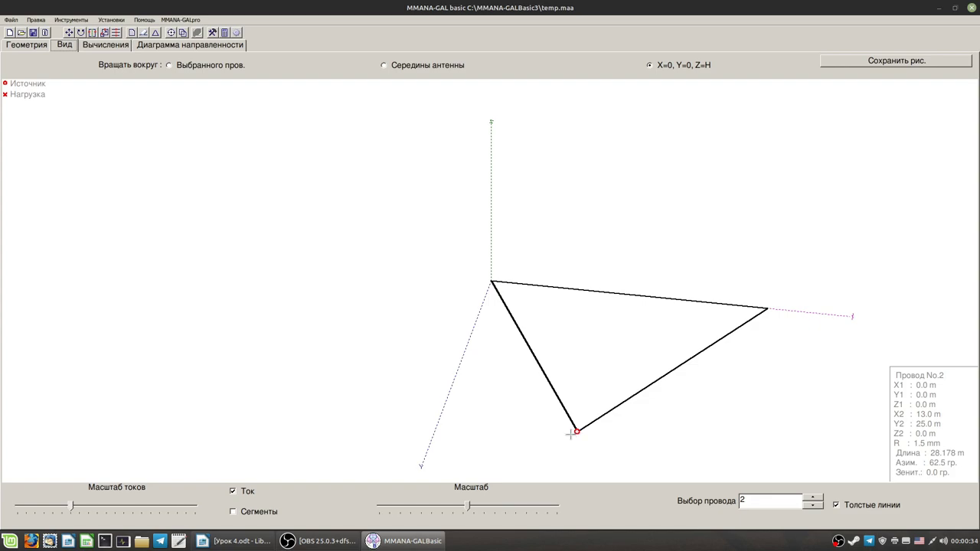
click(28, 45)
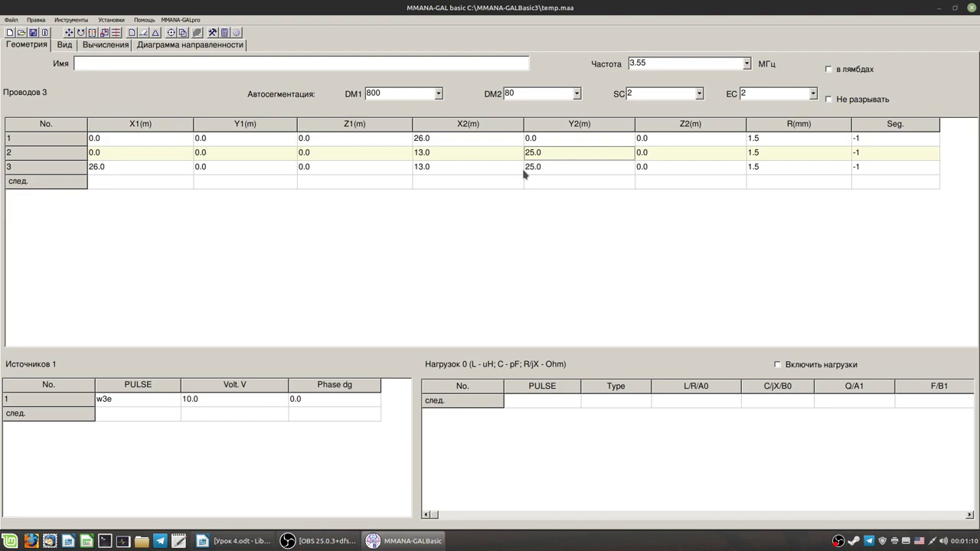
click(11, 33)
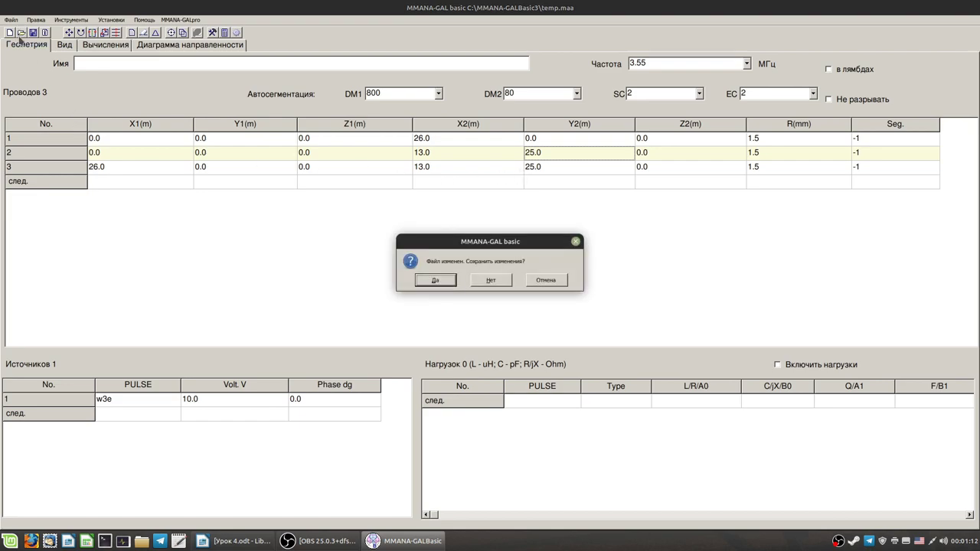
click(546, 281)
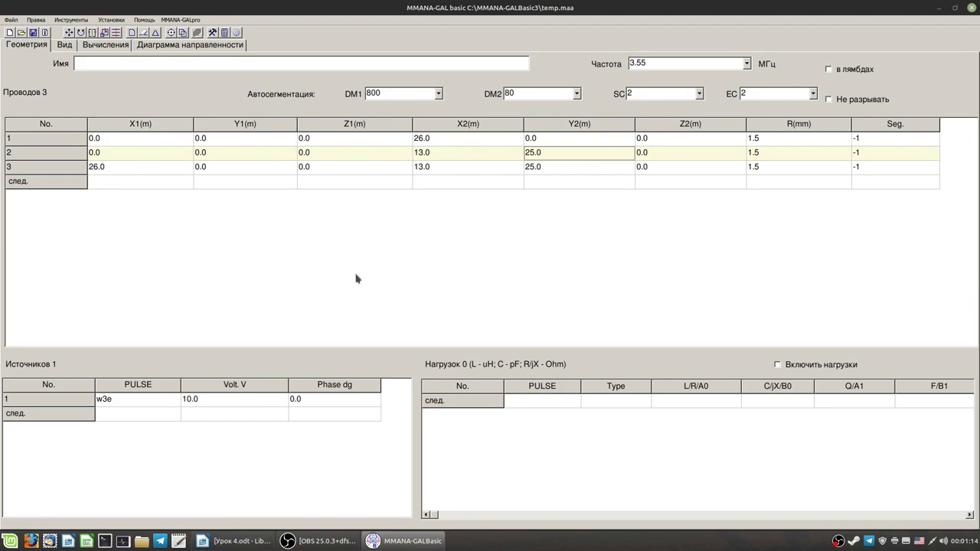
click(65, 46)
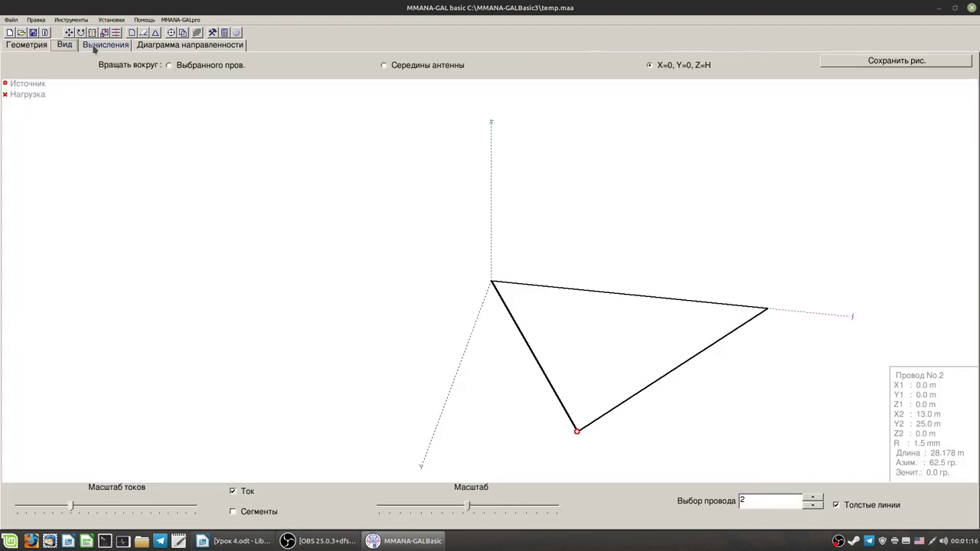
Set the optimisation goals to SWR (КСВ) only: SWR at maximum weight, with gain, F/B and jX at minimum
click(94, 47)
click(262, 514)
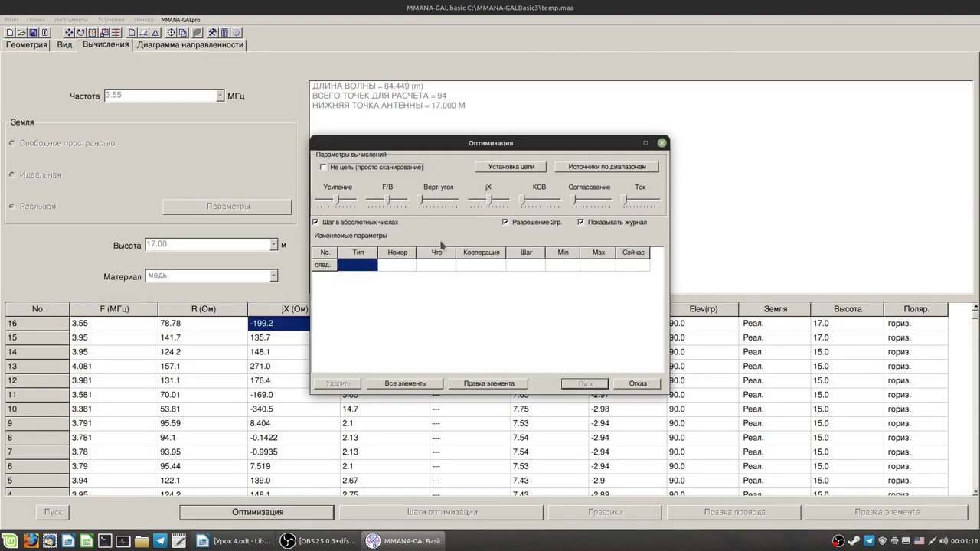
click(335, 205)
click(388, 202)
click(490, 203)
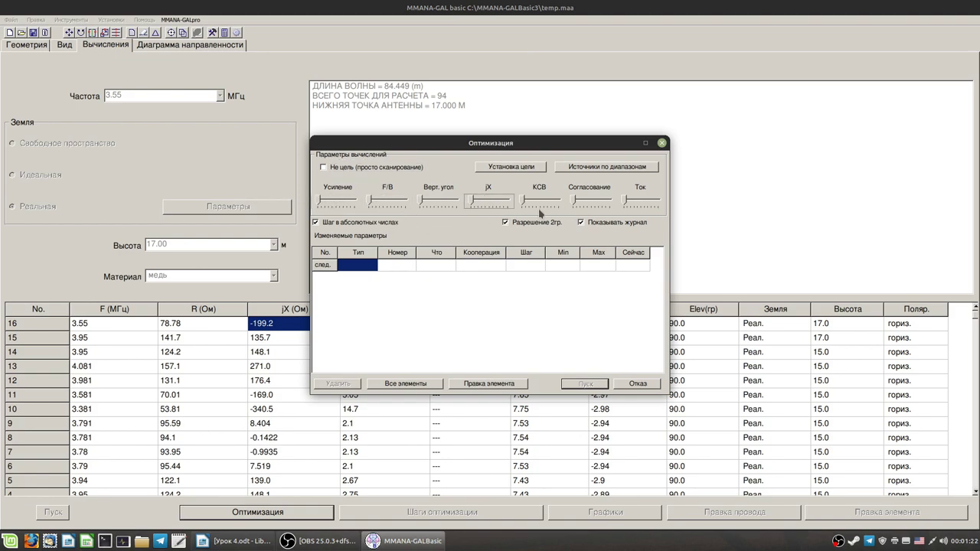
drag(523, 202, 558, 202)
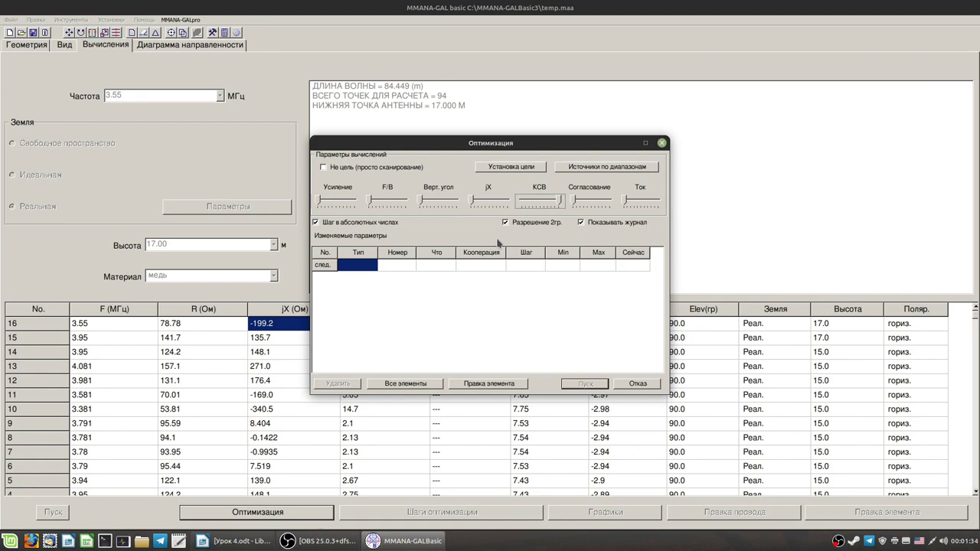
Add 7.1 and 14.15 MHz to the sources by band and turn off priority for the first source
click(633, 167)
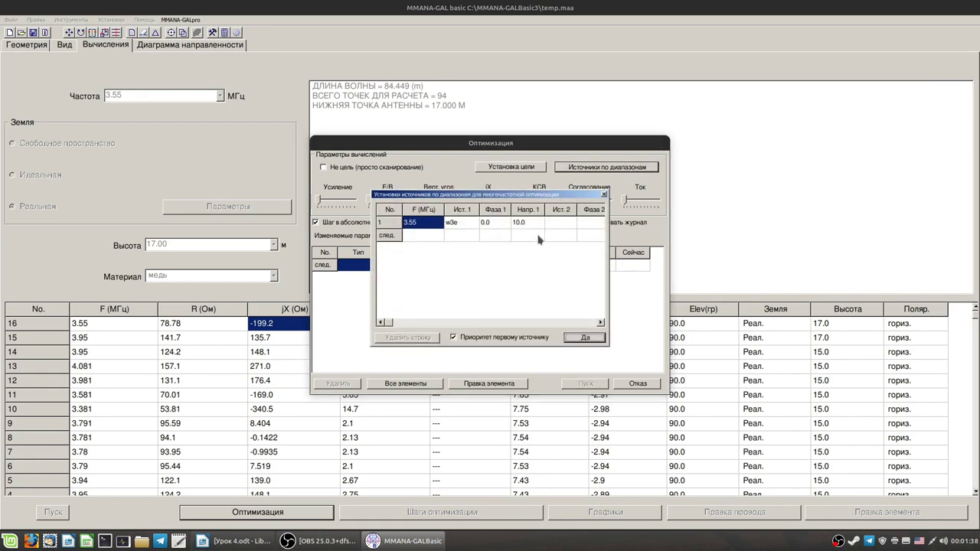
click(414, 237)
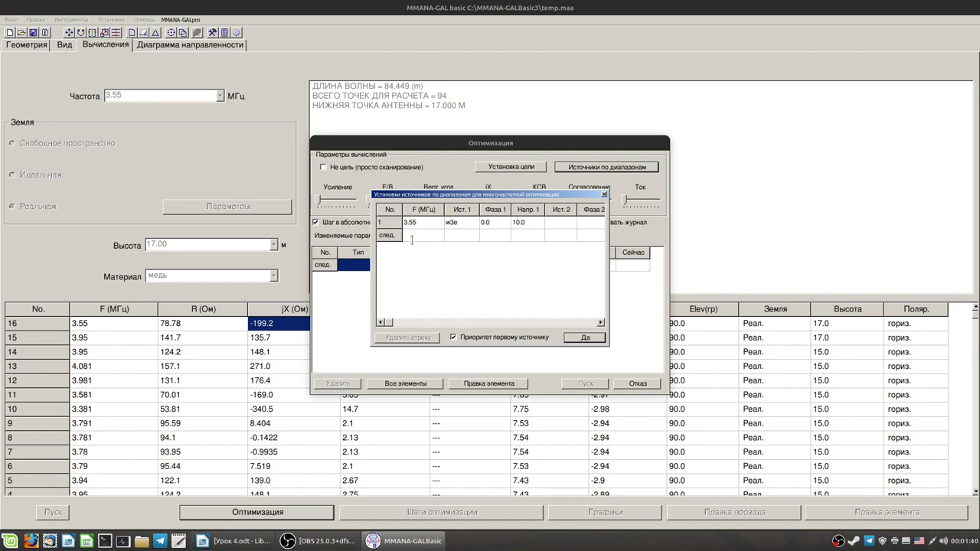
text(7.1)
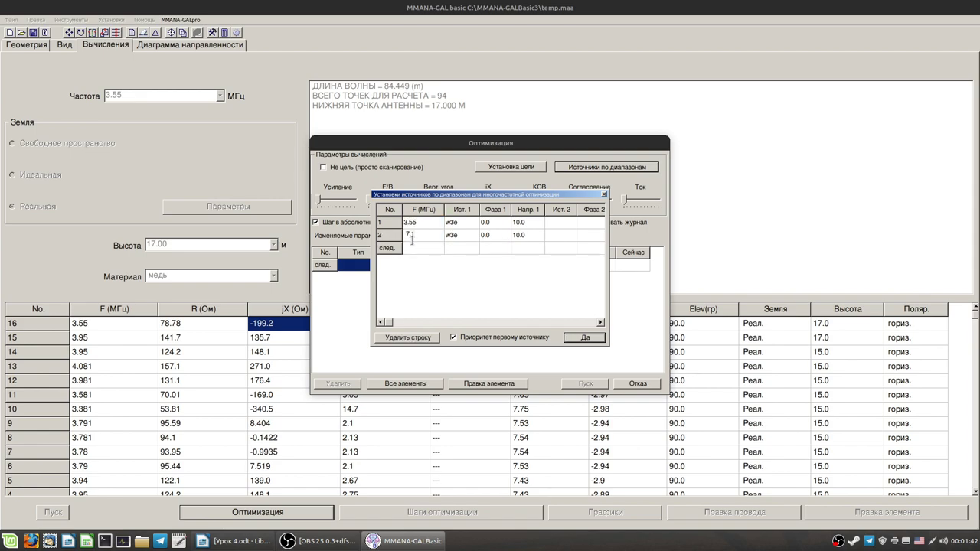
click(422, 245)
text(14.15)
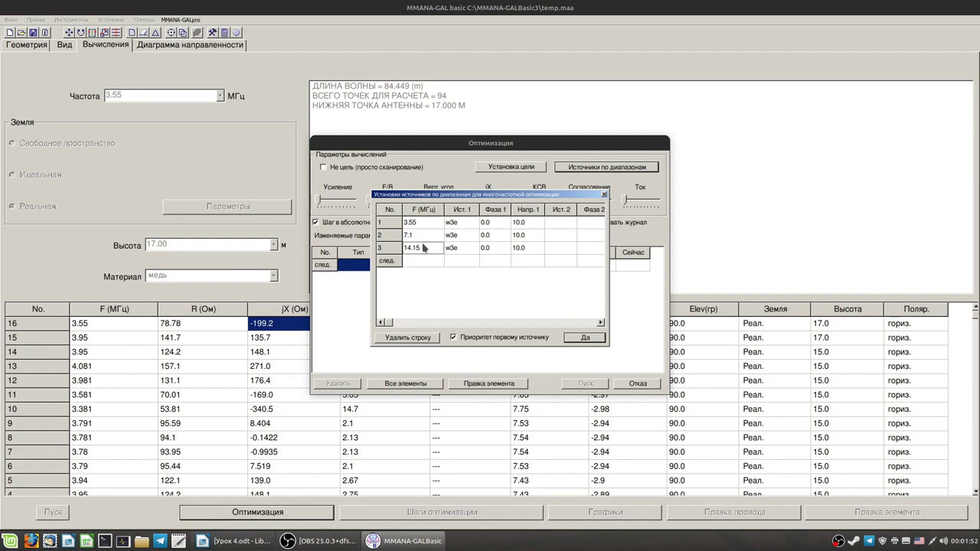
click(453, 338)
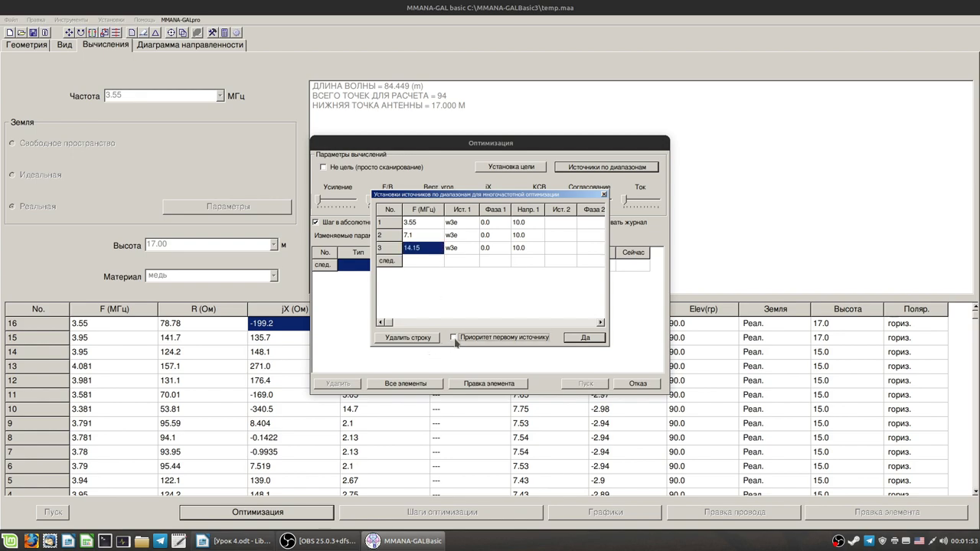
Switch to the lesson document in LibreOffice Writer, highlight the line "Многодиапазонность", and return to MMANA-GAL
click(223, 544)
click(320, 269)
shift+click(600, 269)
click(660, 270)
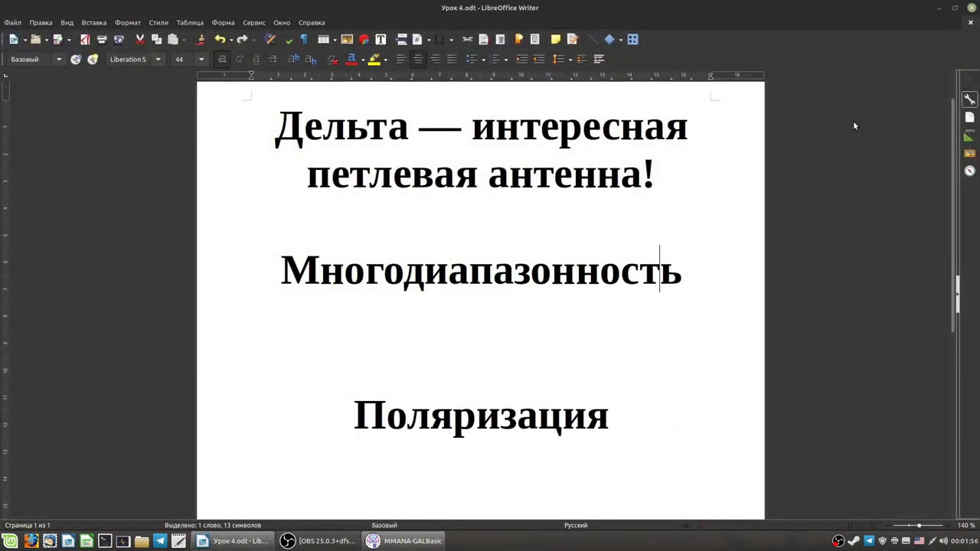
click(938, 8)
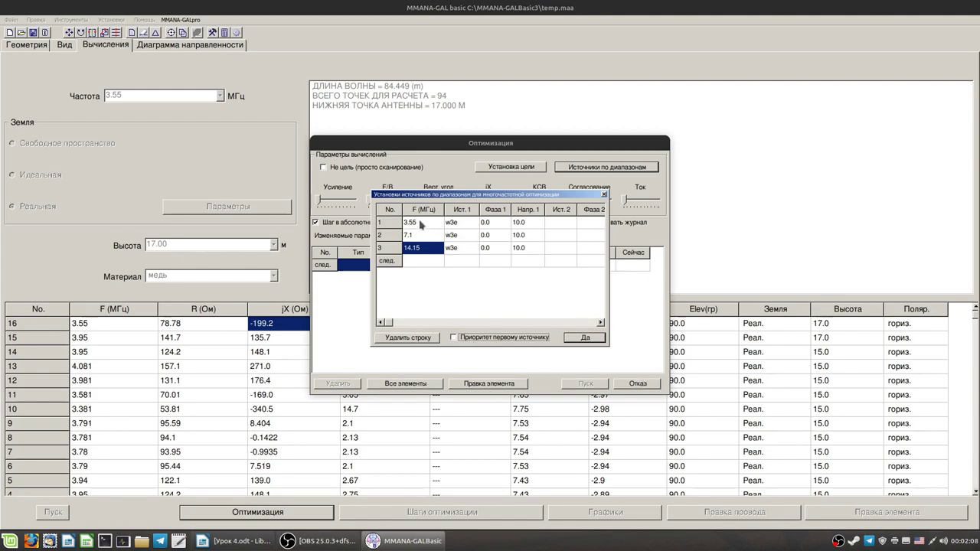
Confirm the band sources and add wires 2 and 3 in Cartesian coordinates as the parameters to vary
click(586, 339)
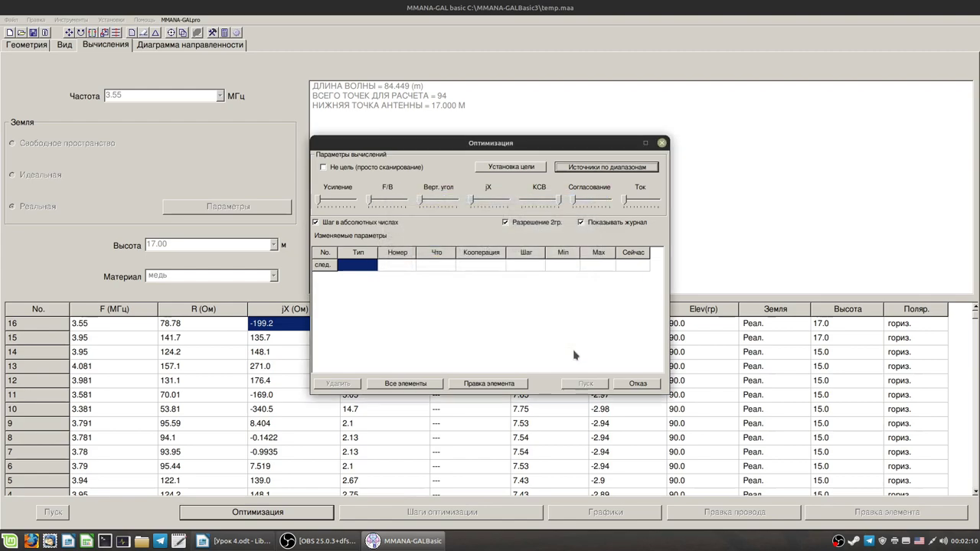
click(347, 265)
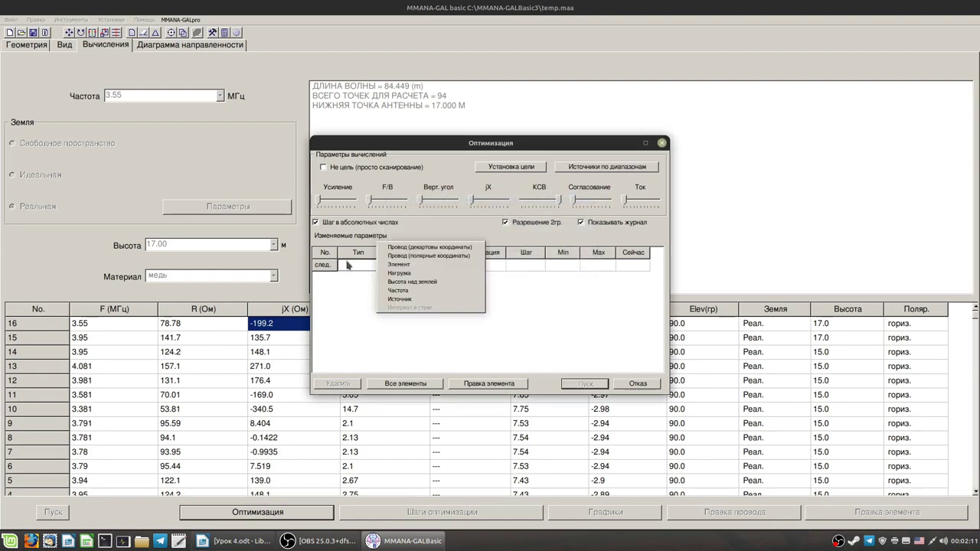
click(397, 251)
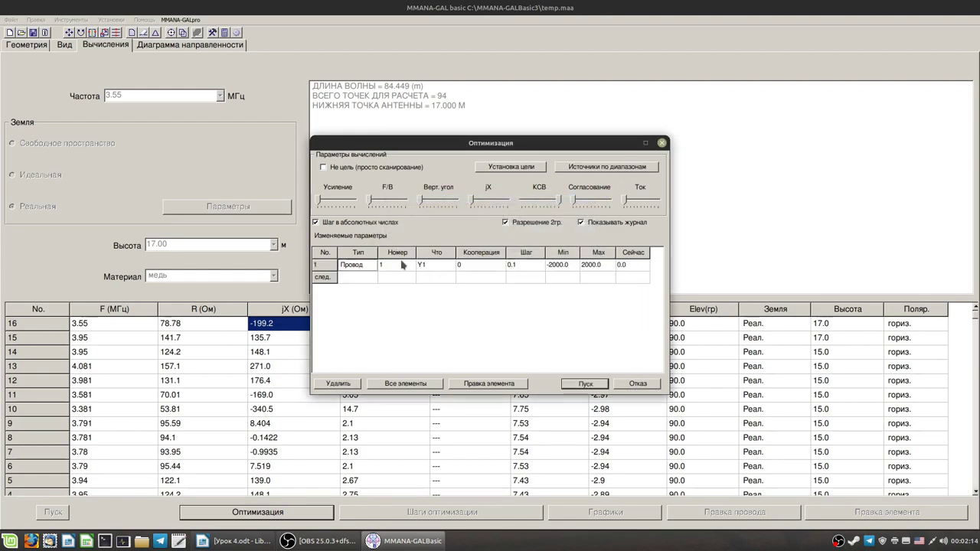
click(366, 282)
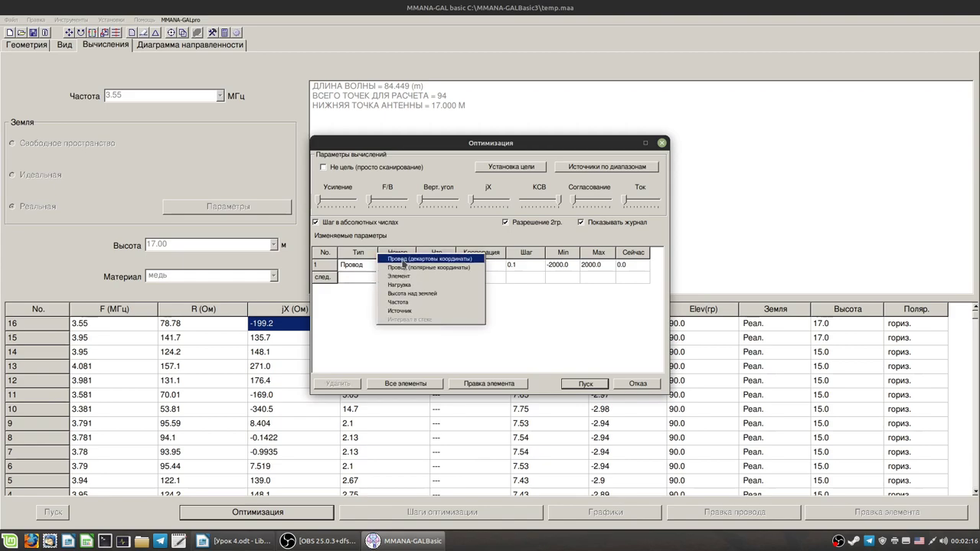
click(391, 262)
click(386, 268)
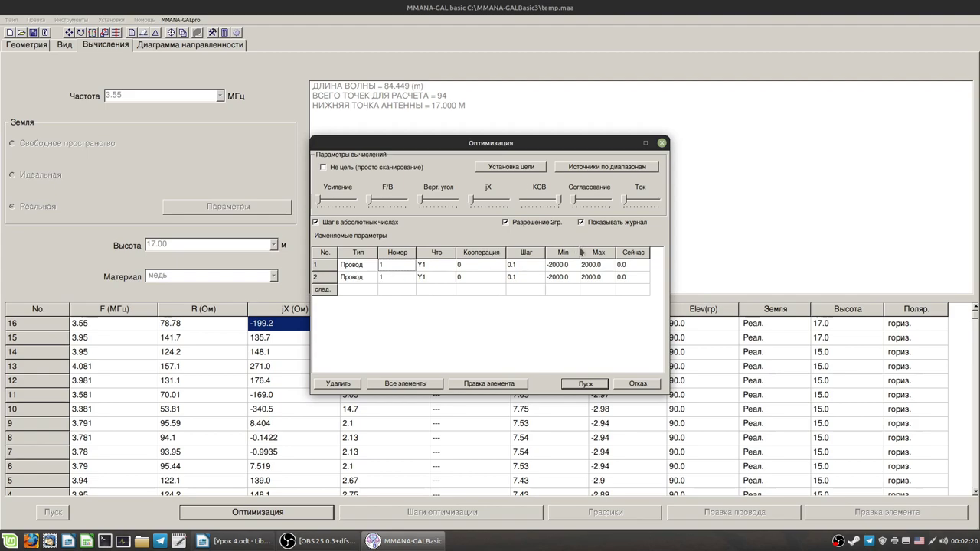
text(2)
click(392, 280)
key(BackSpace)
text(3)
Change the type of both varied wires to polar coordinates
click(430, 267)
click(430, 267)
click(361, 266)
click(364, 267)
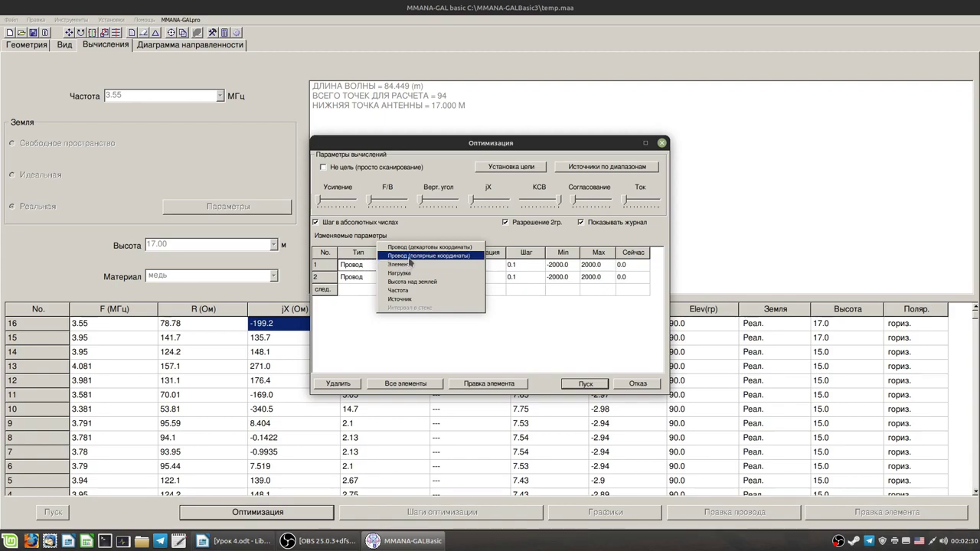
click(411, 257)
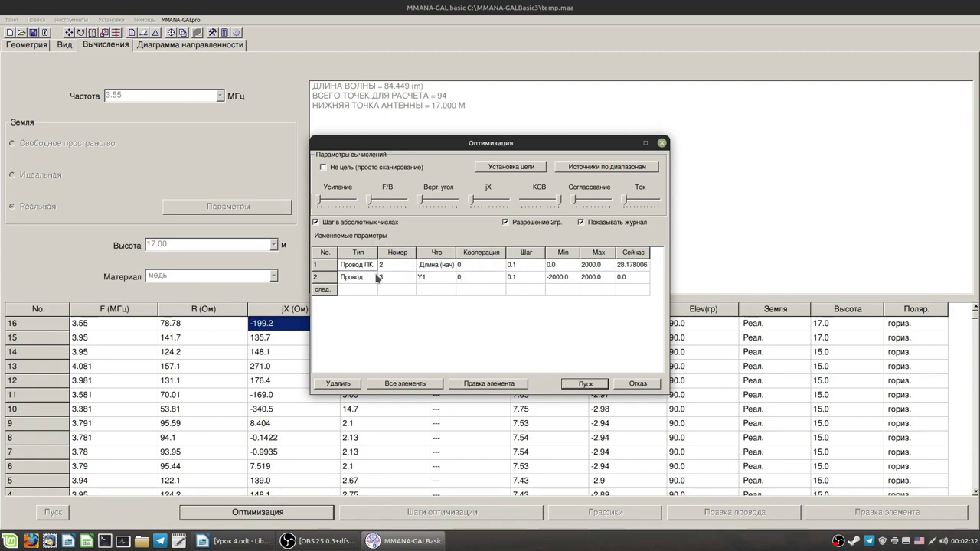
click(364, 281)
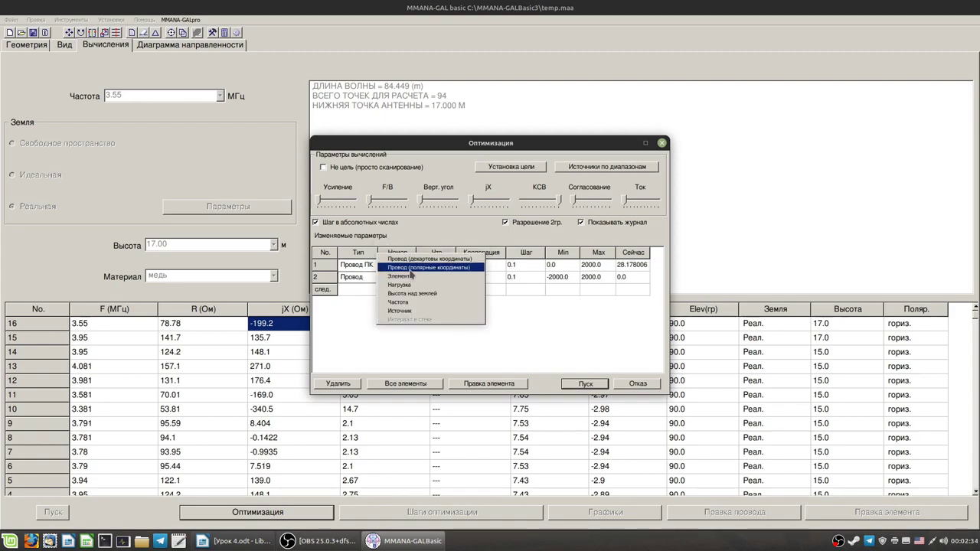
click(412, 268)
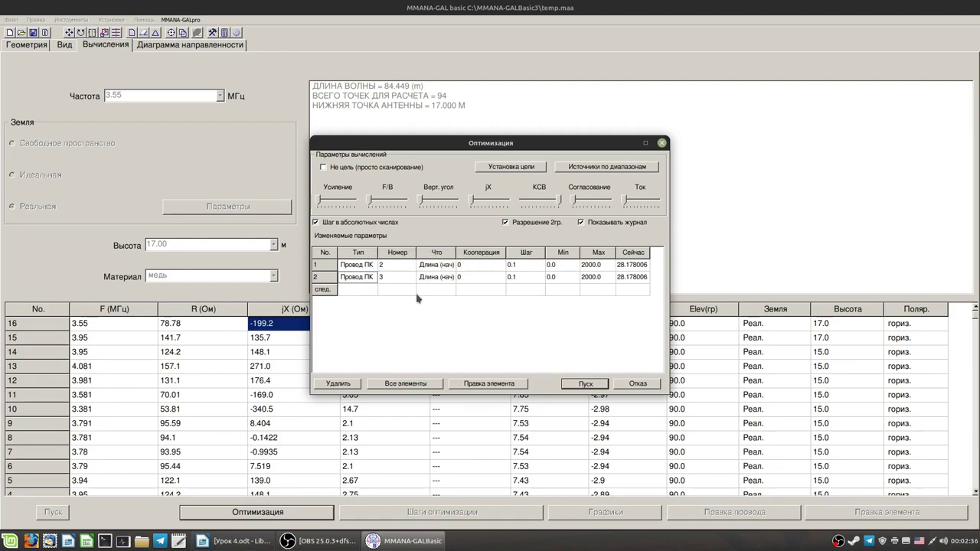
Set the varied quantity of both wires to length at the end point (Длина, конечная точка)
click(444, 265)
click(444, 265)
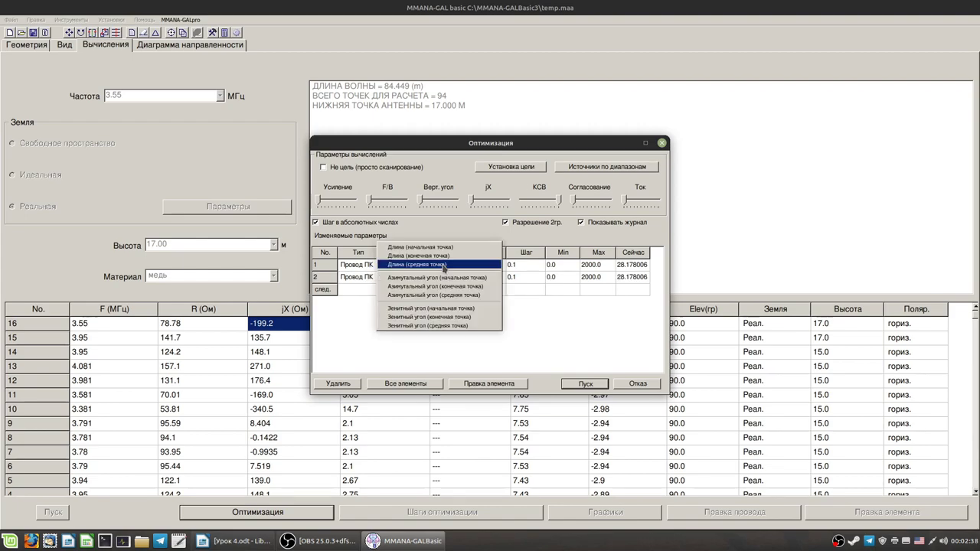
click(444, 265)
click(437, 276)
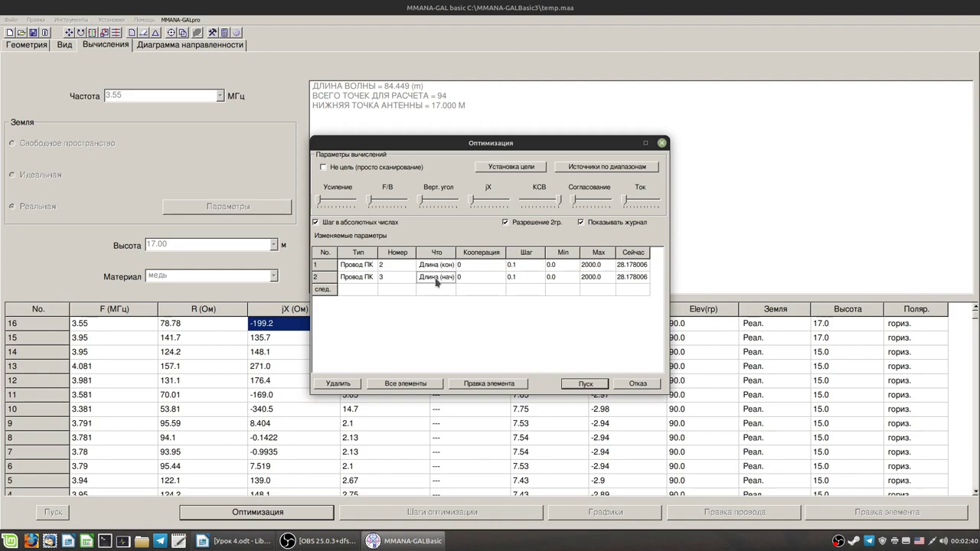
click(437, 277)
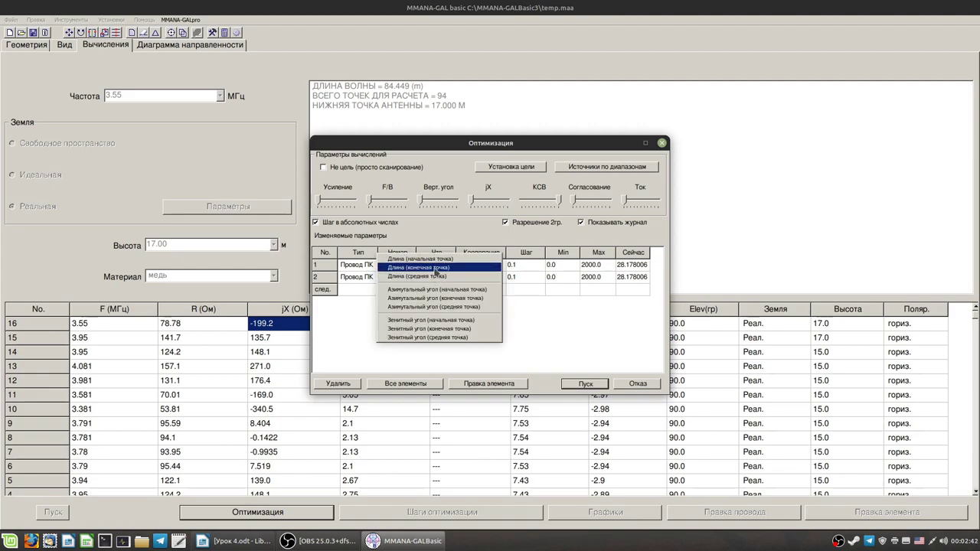
click(435, 268)
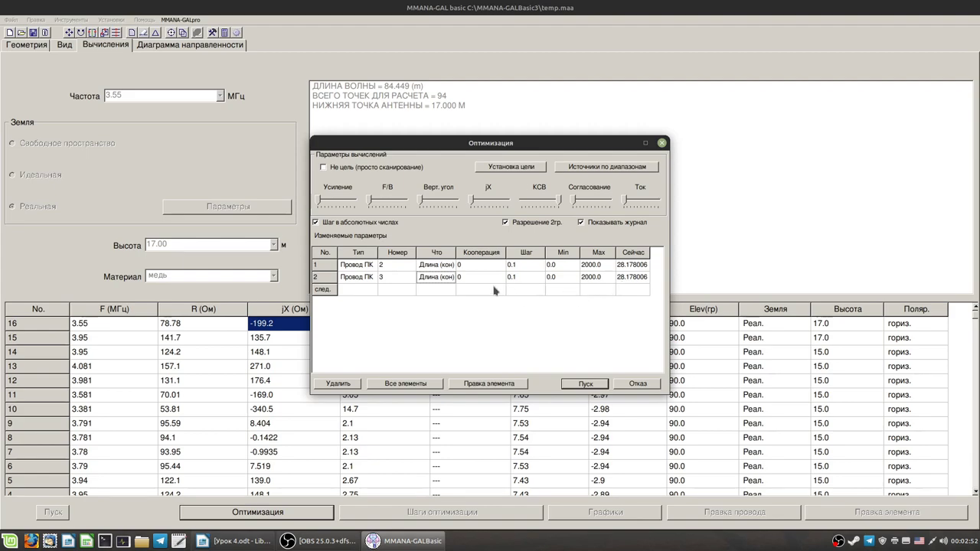
Set the cooperation of wire 3 to 1 and run the optimisation, declining to save its table
click(467, 280)
key(BackSpace)
text(1)
key(BackSpace)
text(0)
text(1)
key(Return)
click(586, 385)
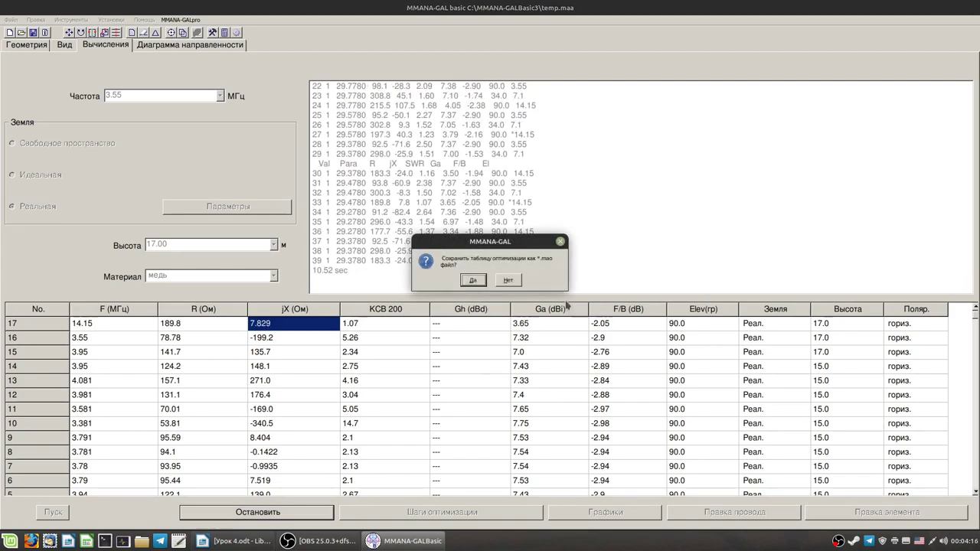
click(512, 282)
Calculate the optimised antenna at 3.55 MHz and then at 3.650 MHz
click(58, 519)
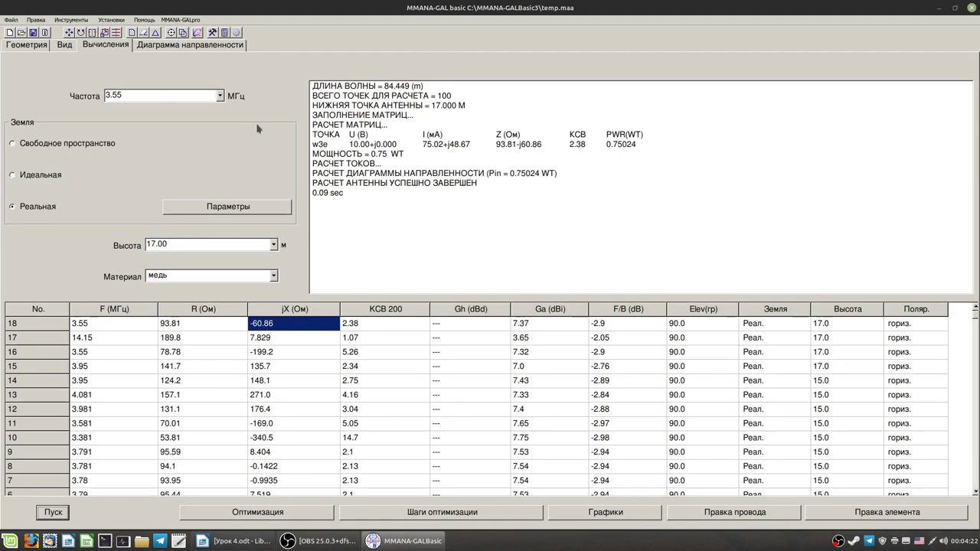
click(220, 96)
click(171, 136)
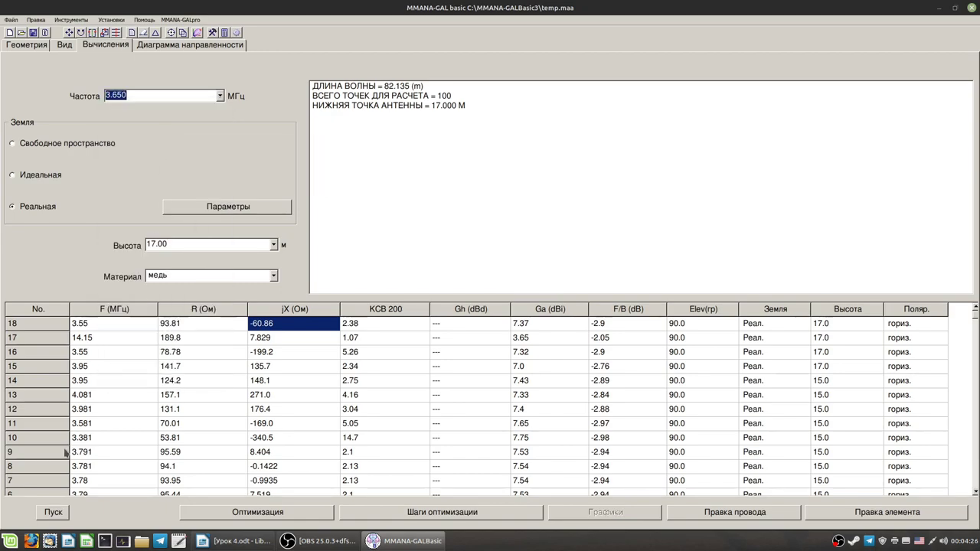
click(56, 523)
Calculate the antenna at 7.150 MHz, at 7.050 MHz, and once more at 7.150 MHz
click(220, 96)
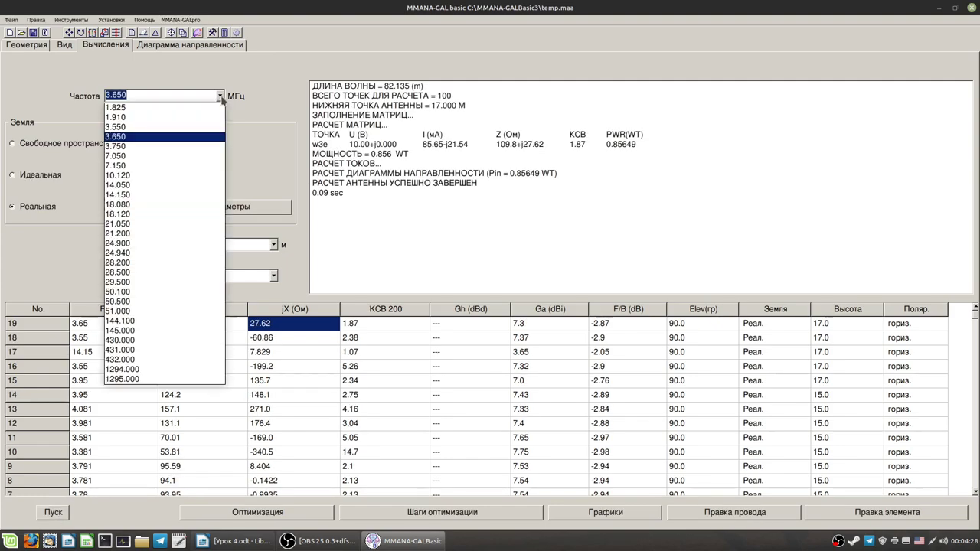
click(134, 166)
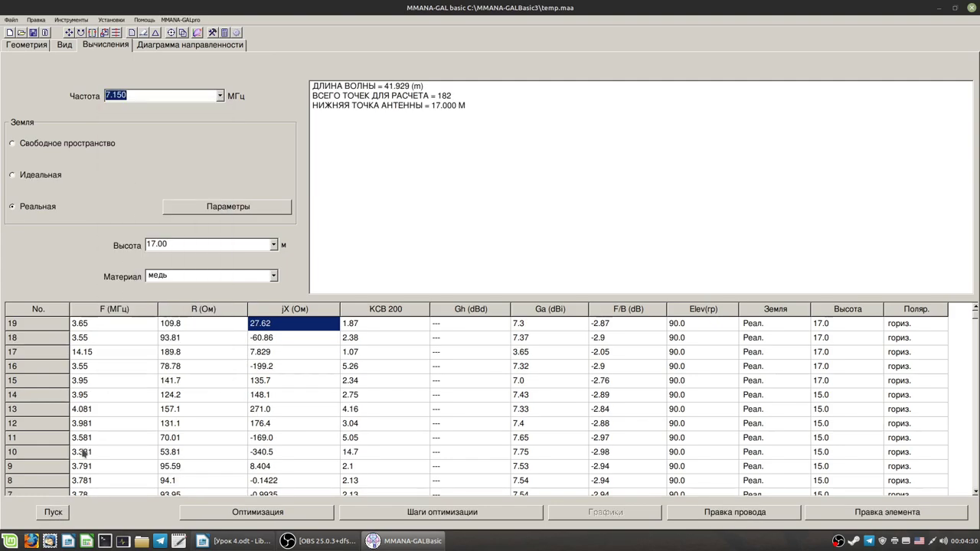
click(56, 511)
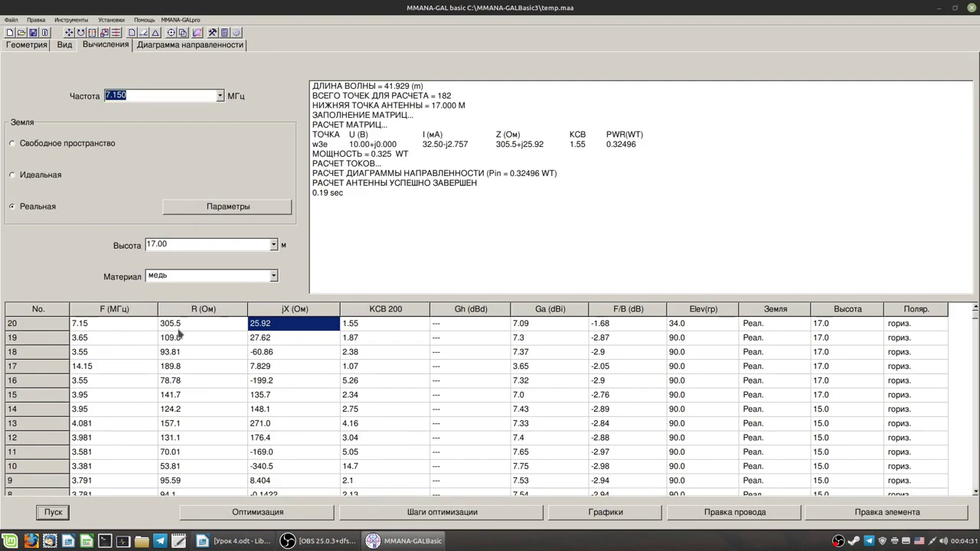
click(220, 97)
click(132, 156)
click(54, 512)
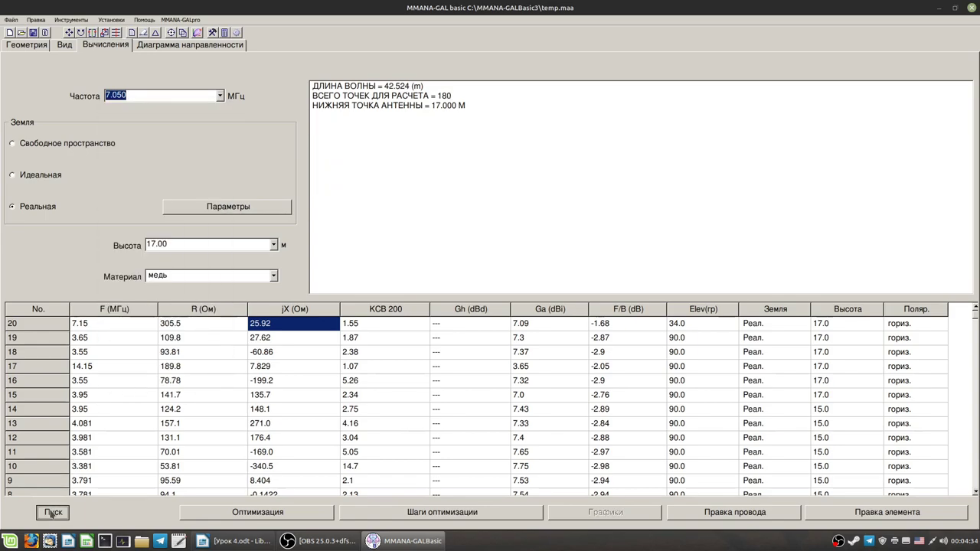
click(220, 96)
click(126, 166)
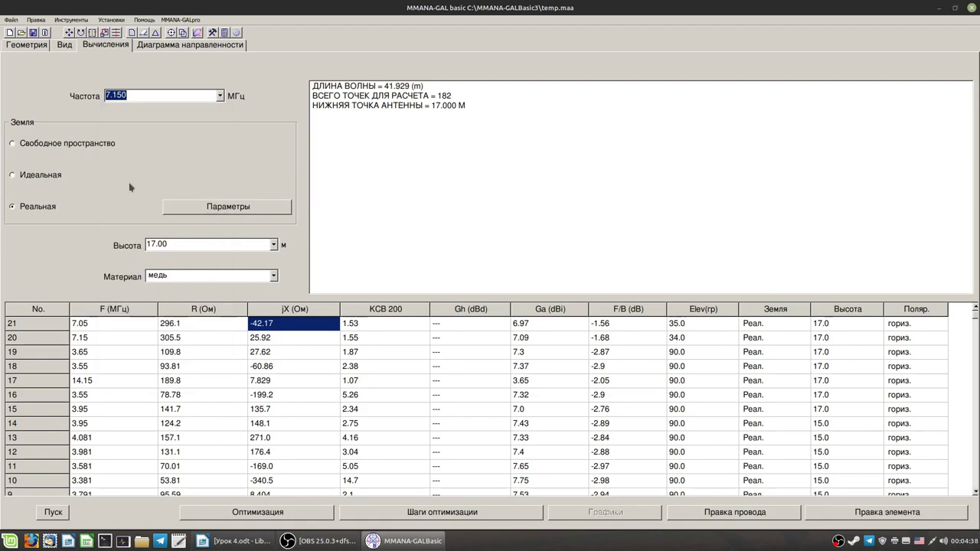
click(53, 512)
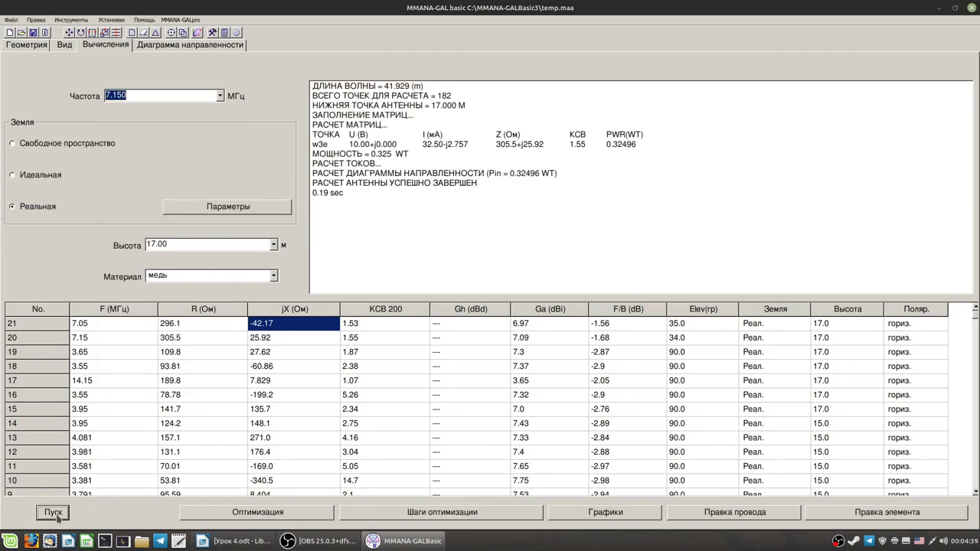
Change the frequency to 7.10 MHz and calculate the antenna for mid-band
click(220, 96)
click(220, 98)
click(115, 95)
drag(116, 95, 123, 96)
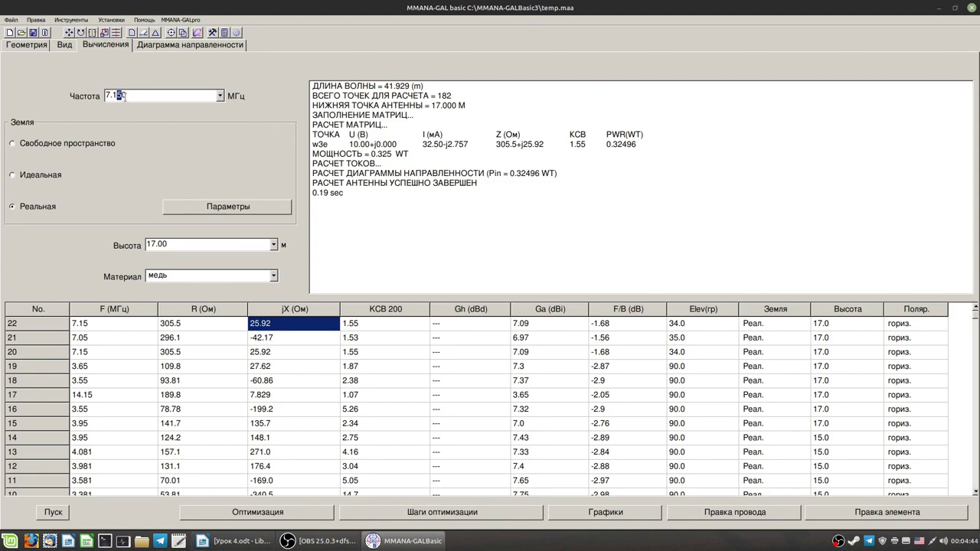
text(0)
key(Return)
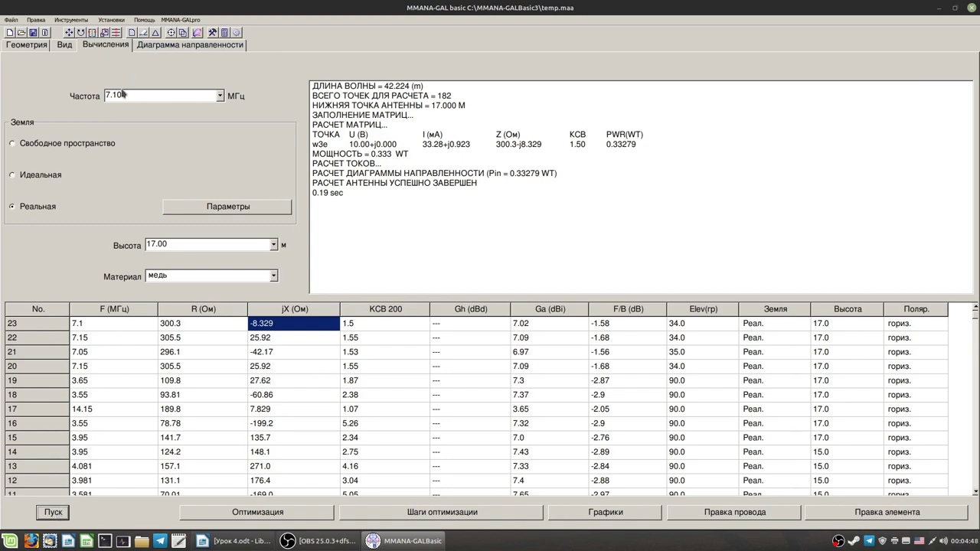
Calculate the antenna at 14.050 MHz and at 14.150 MHz
click(219, 95)
click(141, 184)
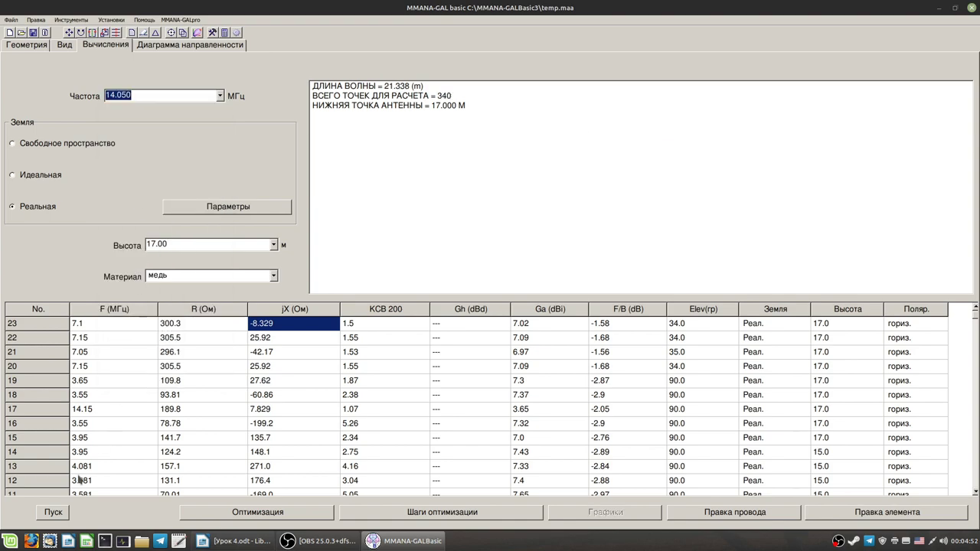
click(62, 513)
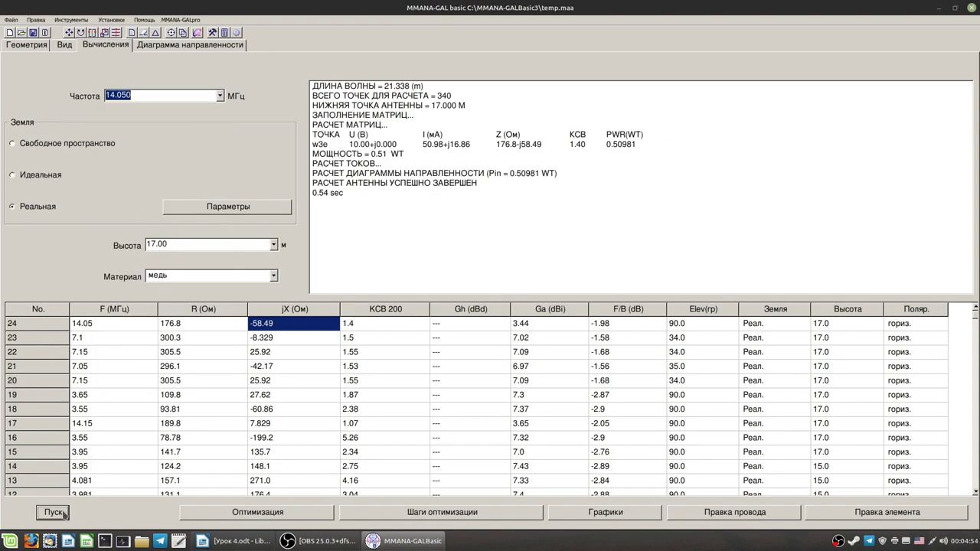
click(119, 96)
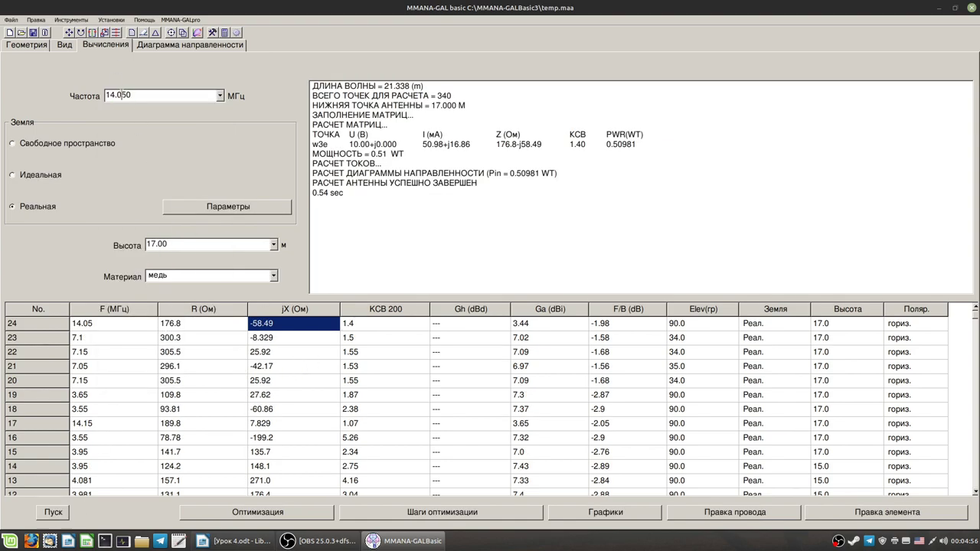
drag(121, 94, 118, 94)
text(1)
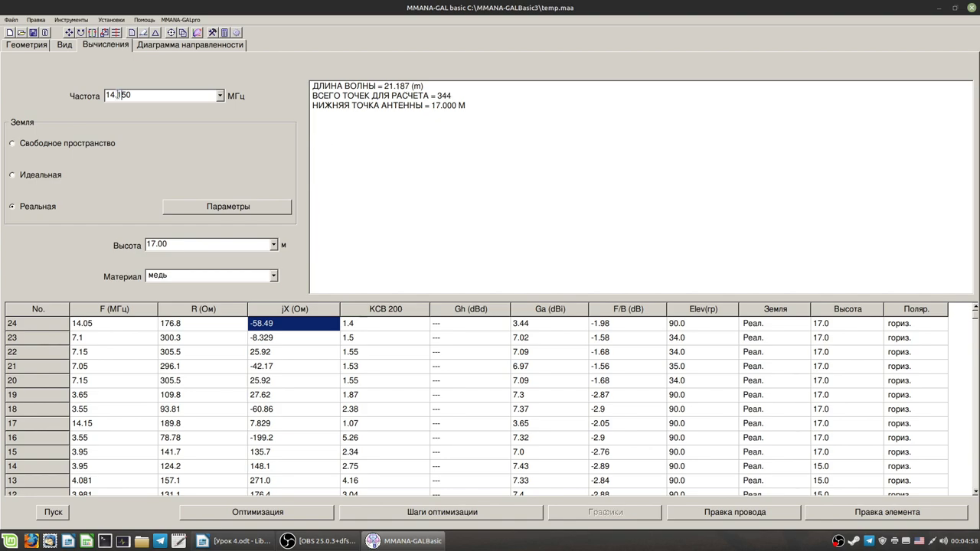
click(53, 514)
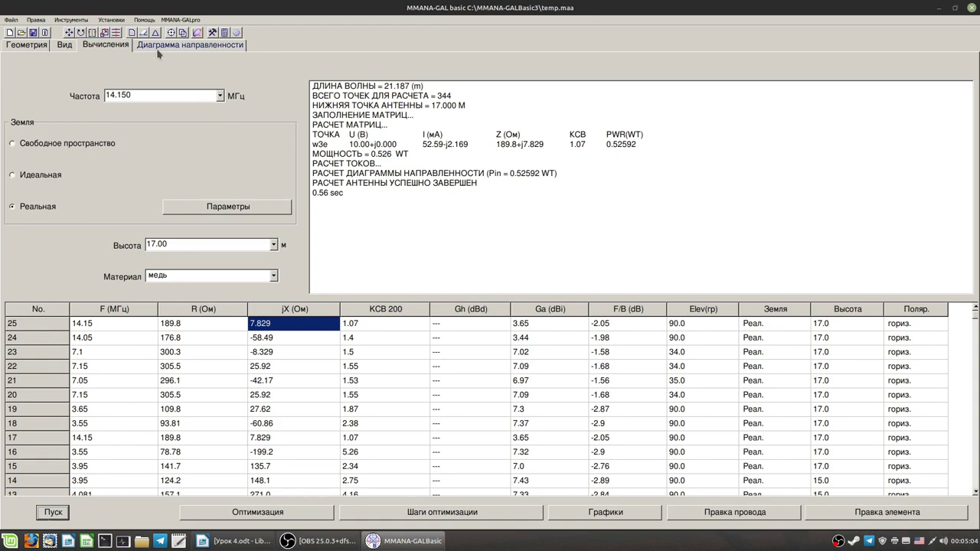
Recalculate the antenna at 3.550 MHz and plot its SWR (КСВ) over an 800 kHz band with additional points
click(219, 96)
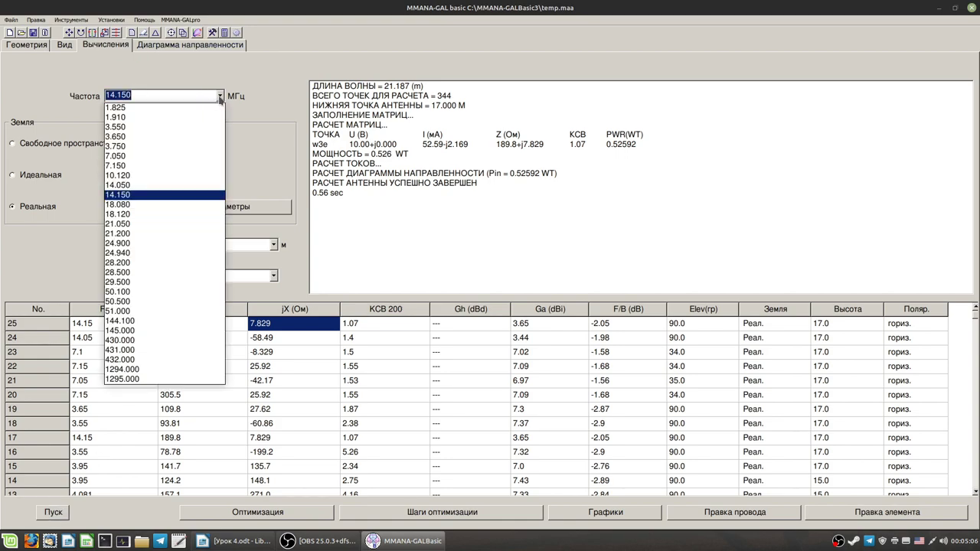
click(176, 128)
click(46, 509)
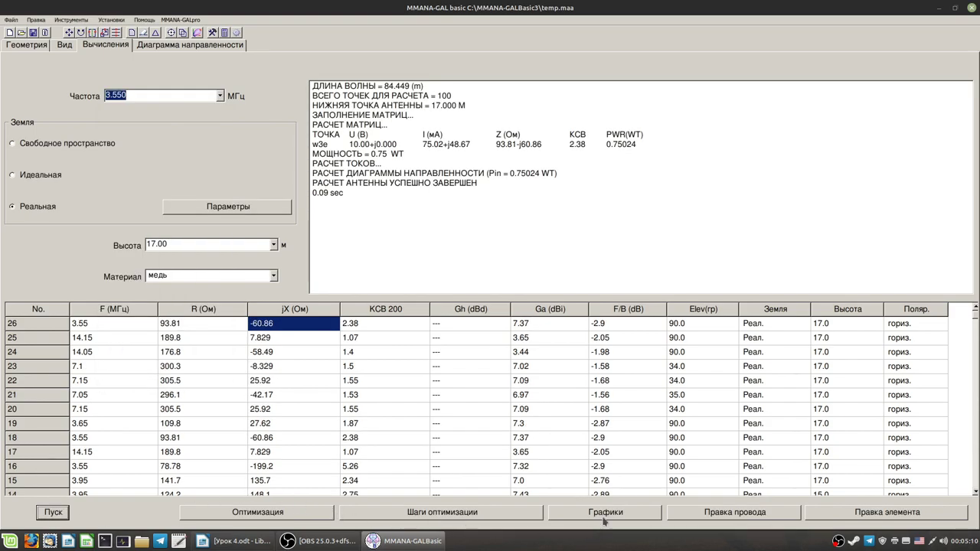
click(604, 518)
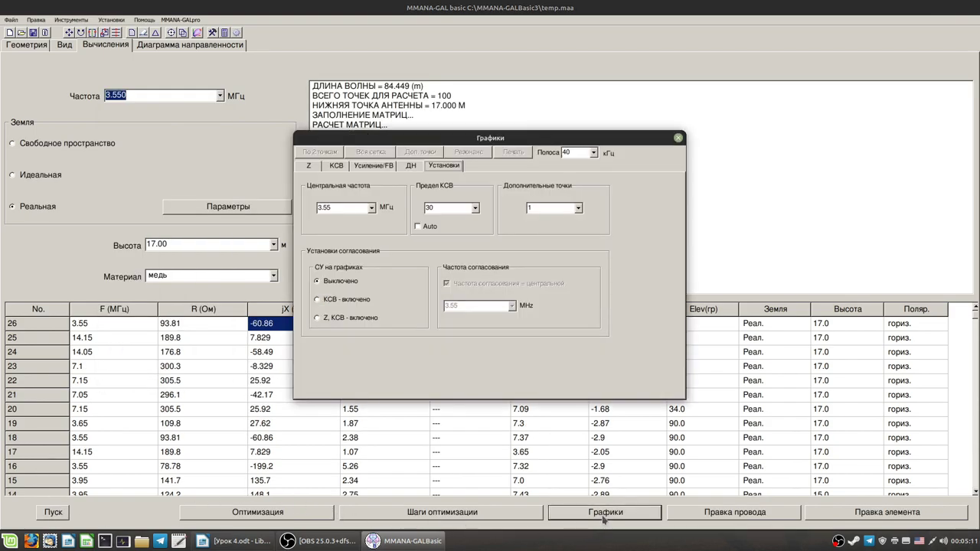
click(335, 168)
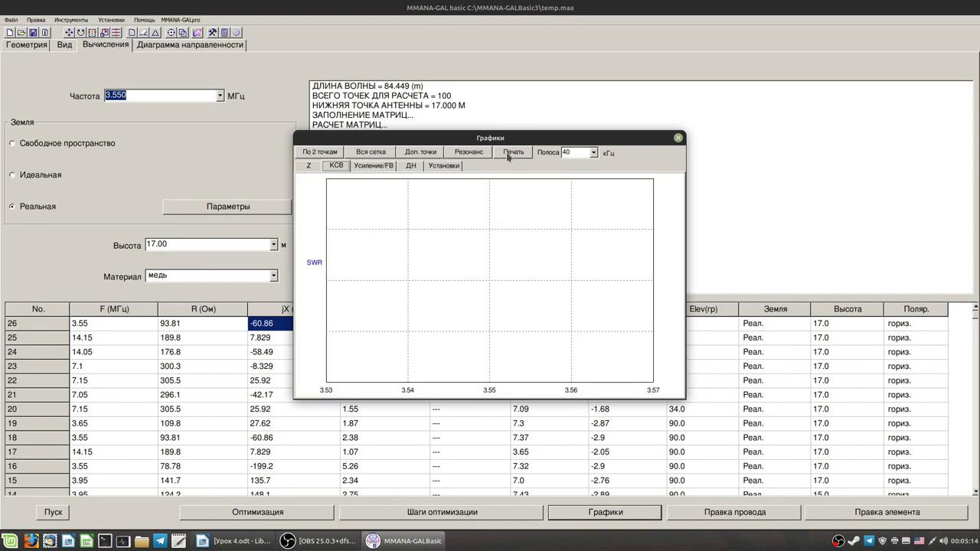
click(594, 153)
click(576, 224)
click(426, 153)
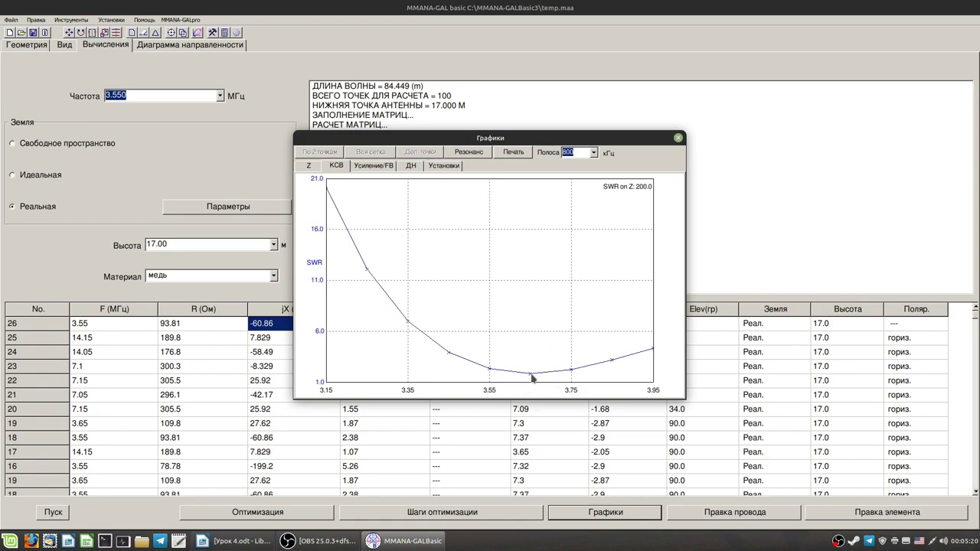
Narrow the SWR plot to a 400 kHz band, add extra points, and close the graphs
click(593, 153)
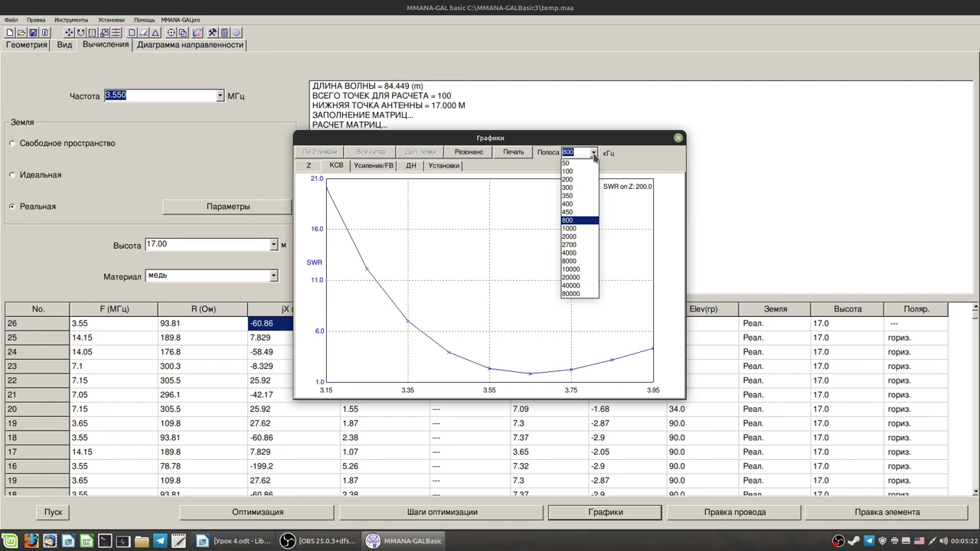
click(571, 205)
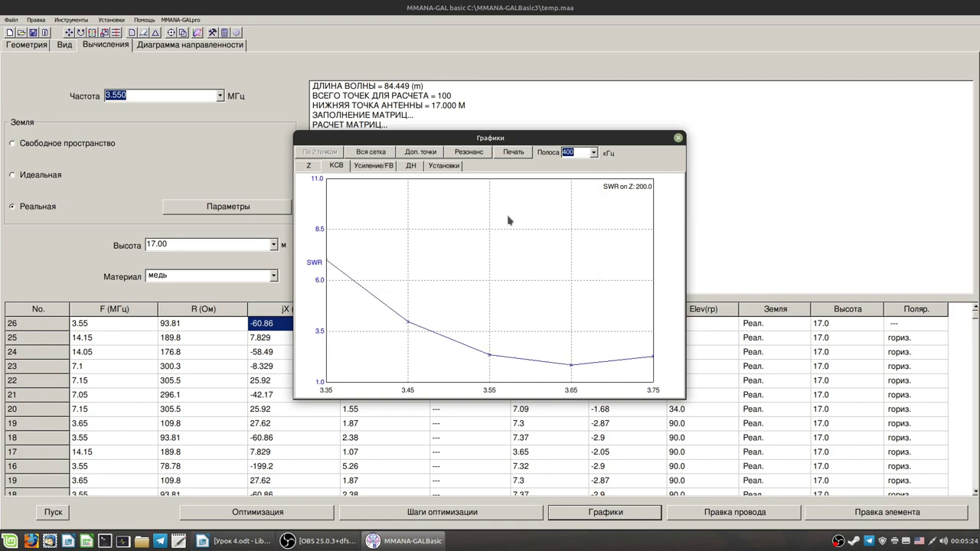
click(420, 152)
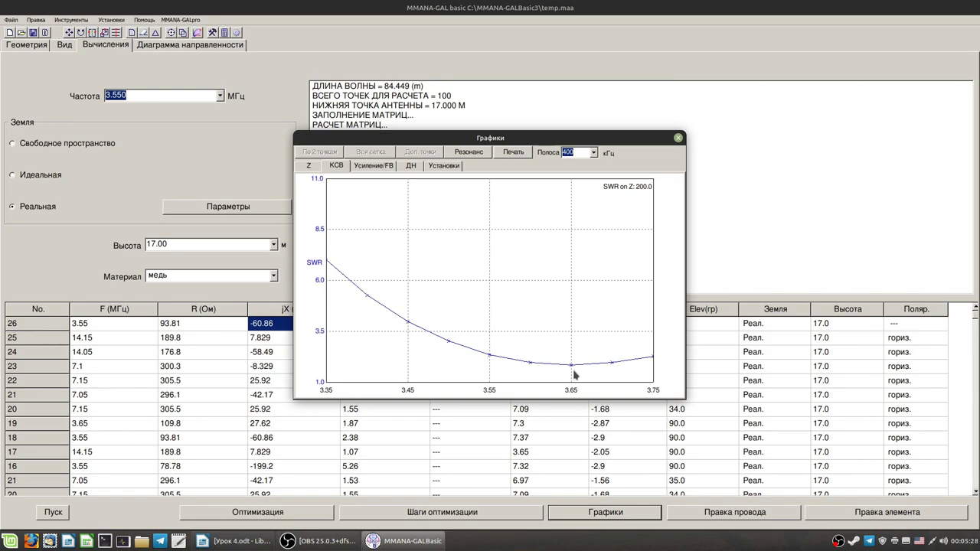
click(677, 137)
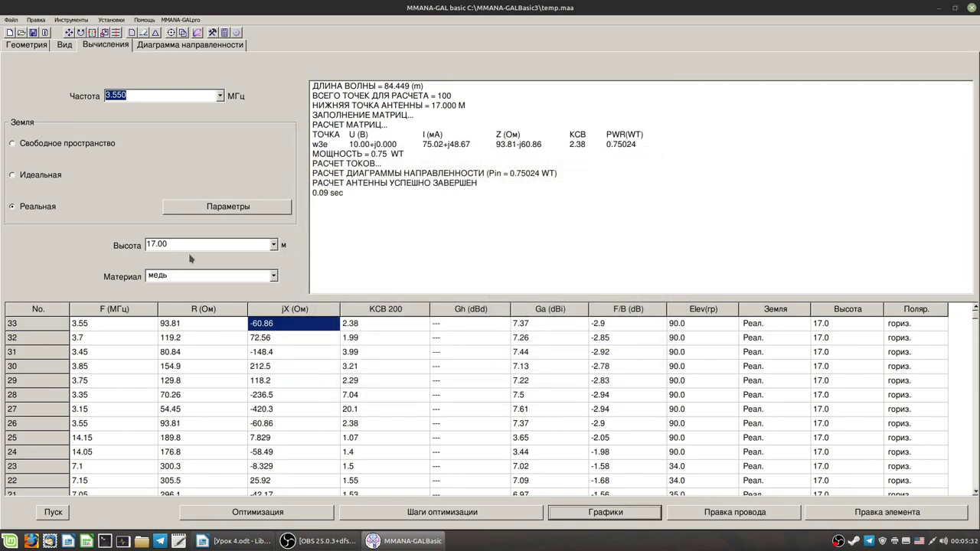
click(185, 328)
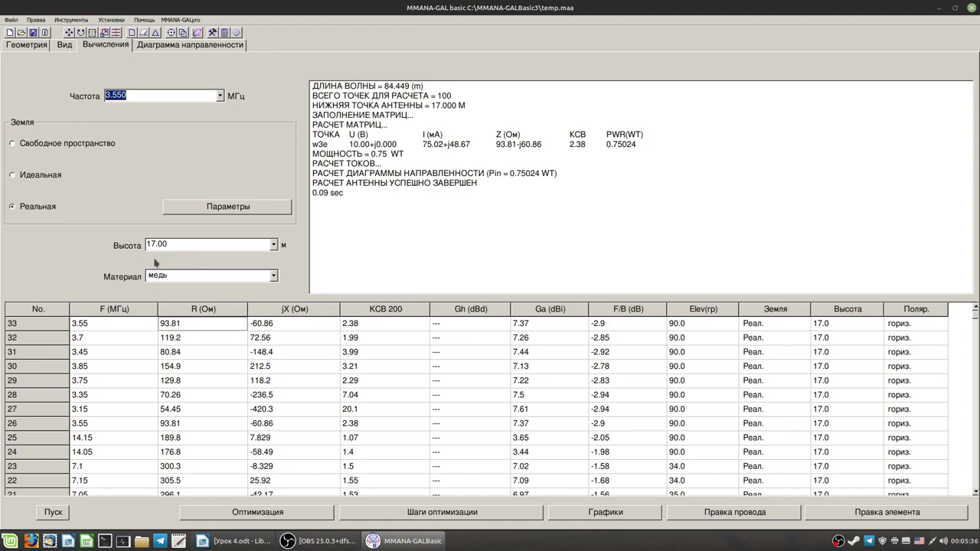
Set the frequency to 3.650 MHz and recalculate the antenna
click(219, 97)
click(163, 137)
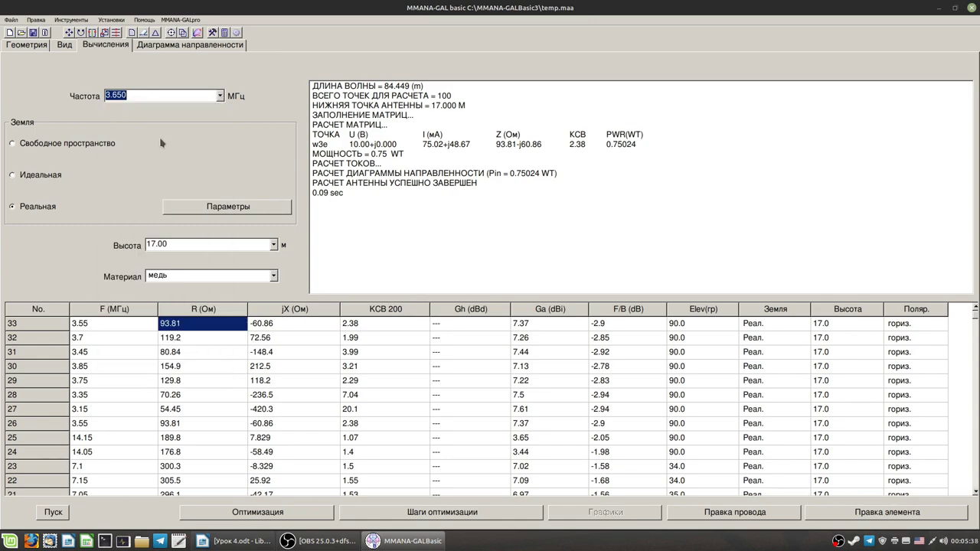
click(53, 511)
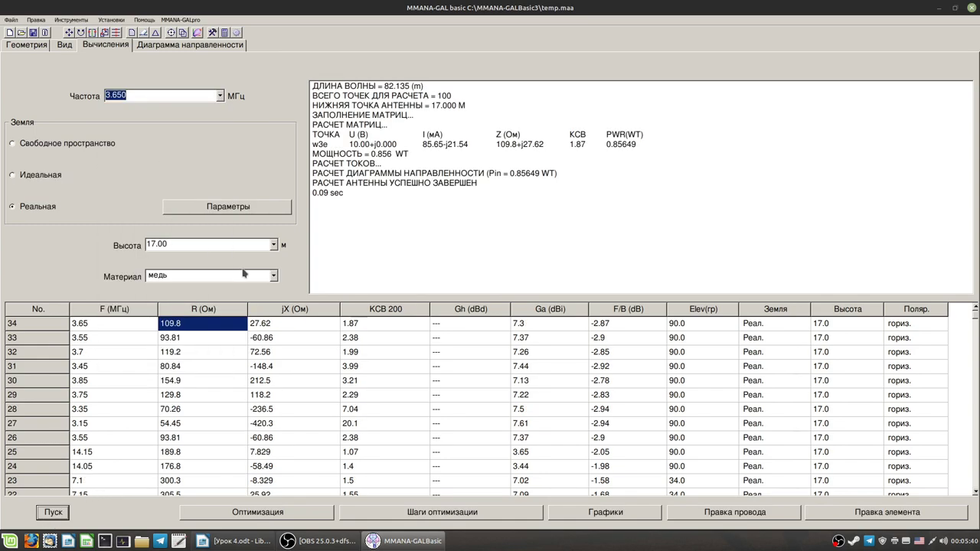
click(198, 352)
click(182, 326)
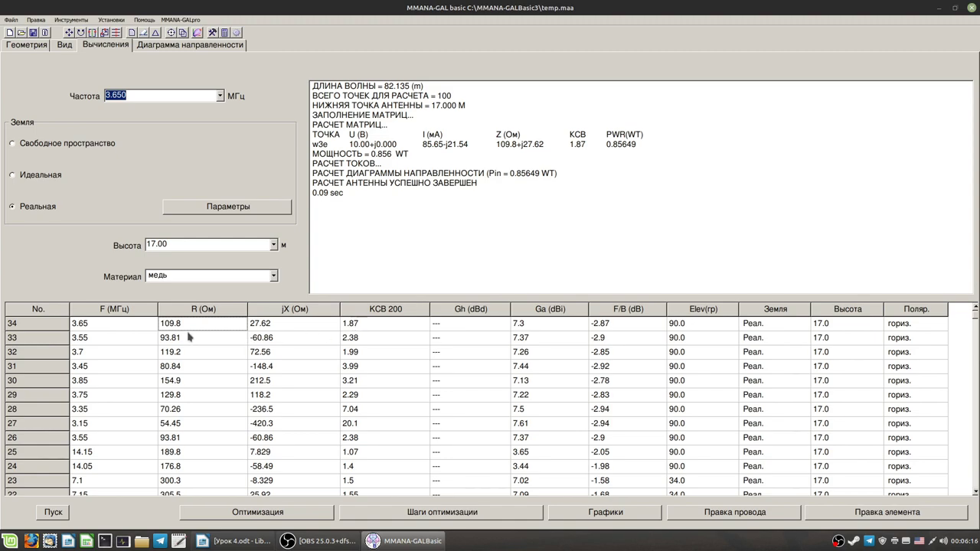
Review the band source frequencies in the optimisation settings, leaving without running the optimisation
click(219, 95)
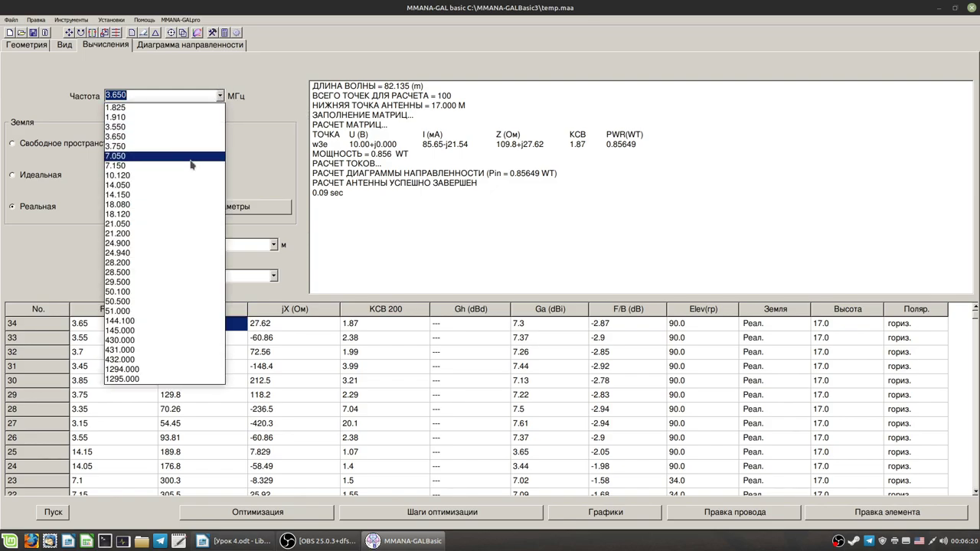
click(283, 520)
click(283, 520)
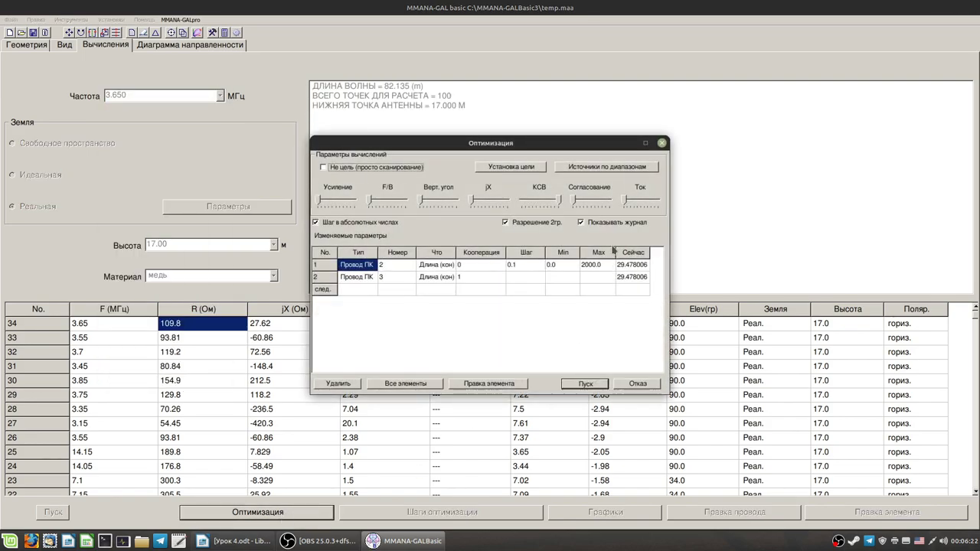
click(616, 170)
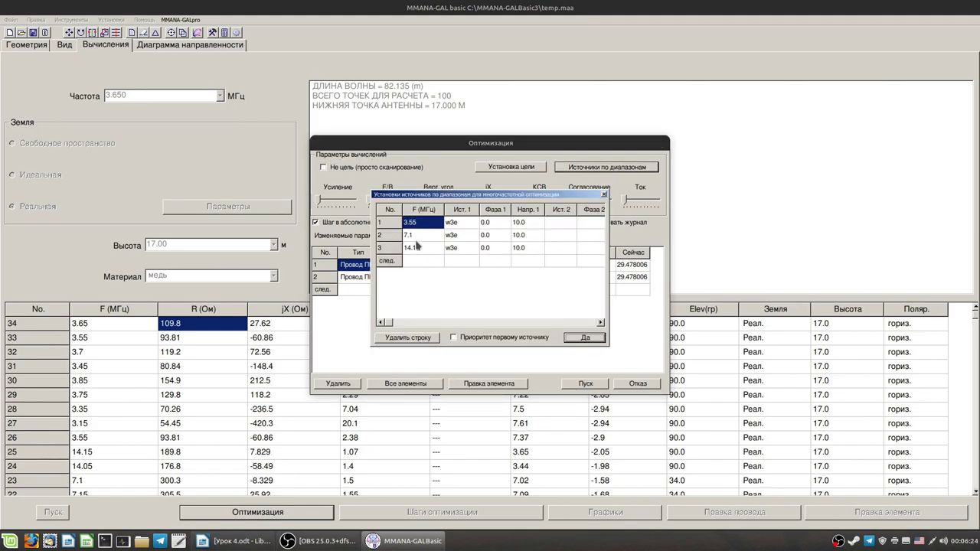
click(605, 197)
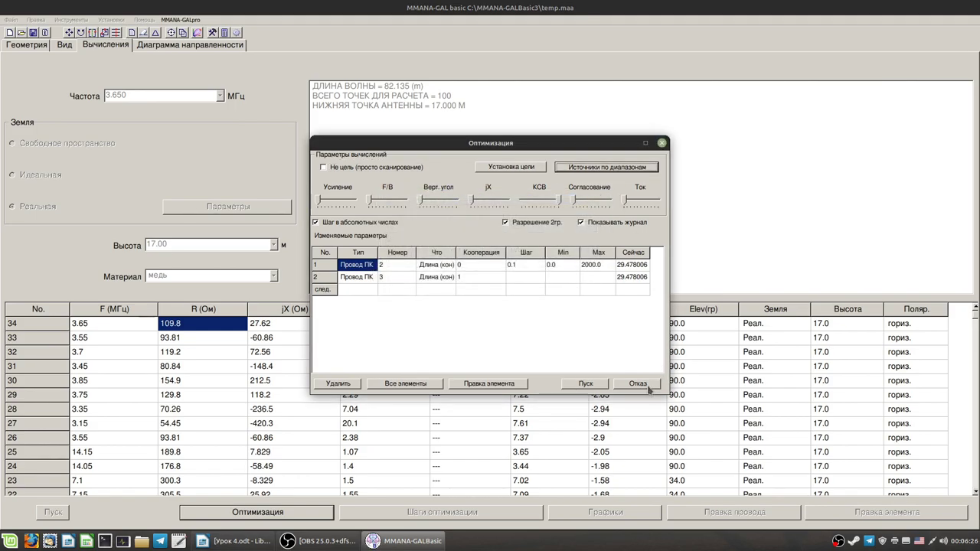
click(648, 385)
Set the frequency to 7.050 MHz and recalculate the antenna
click(220, 94)
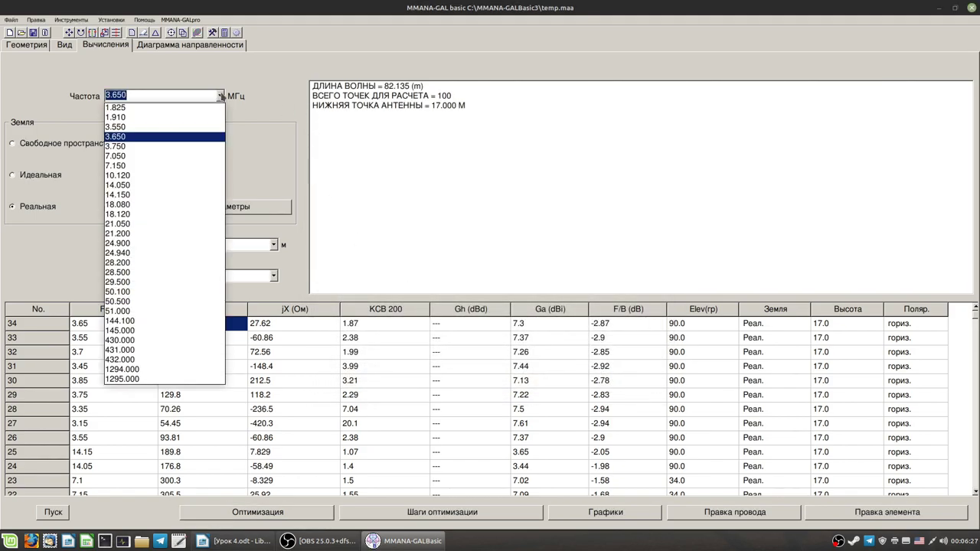
click(124, 157)
click(54, 515)
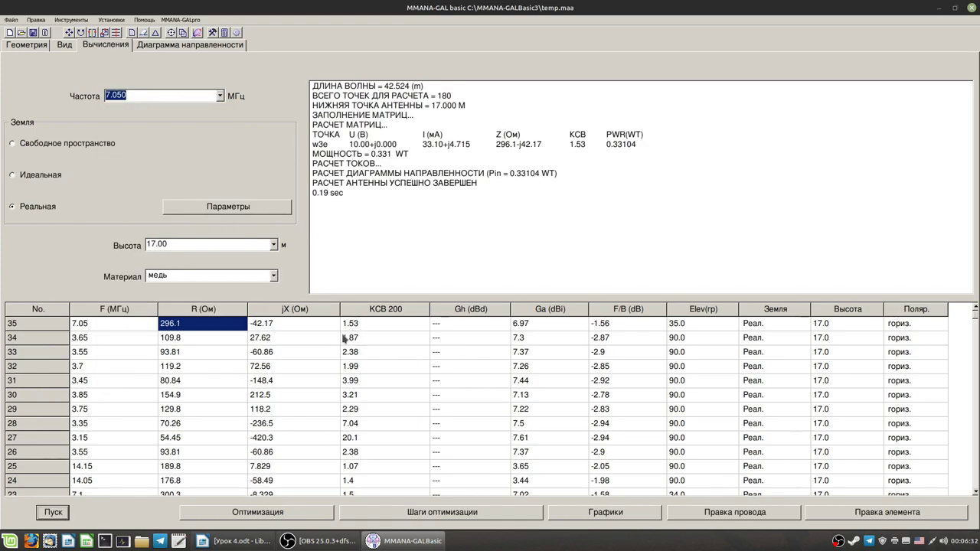
Set the frequency to 10.120 MHz and recalculate the antenna
click(220, 95)
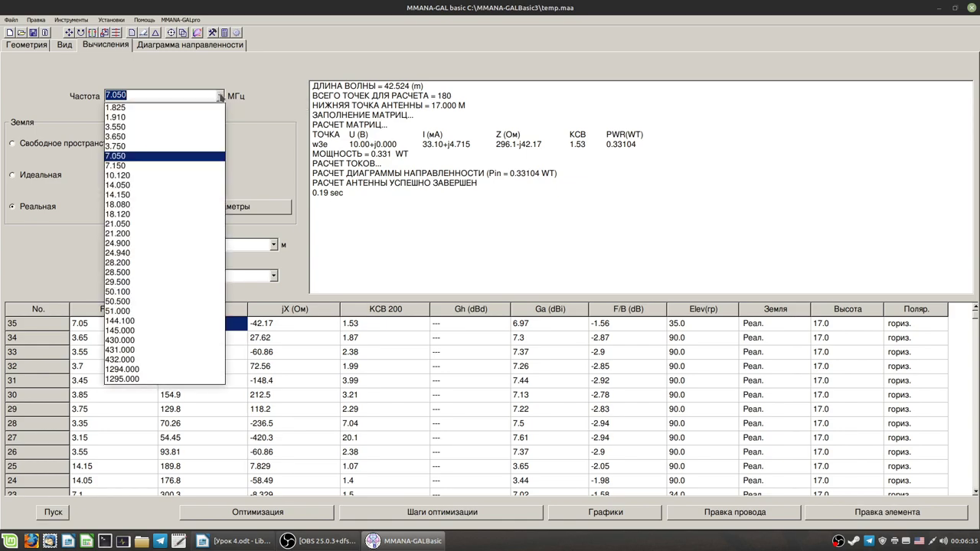
click(117, 175)
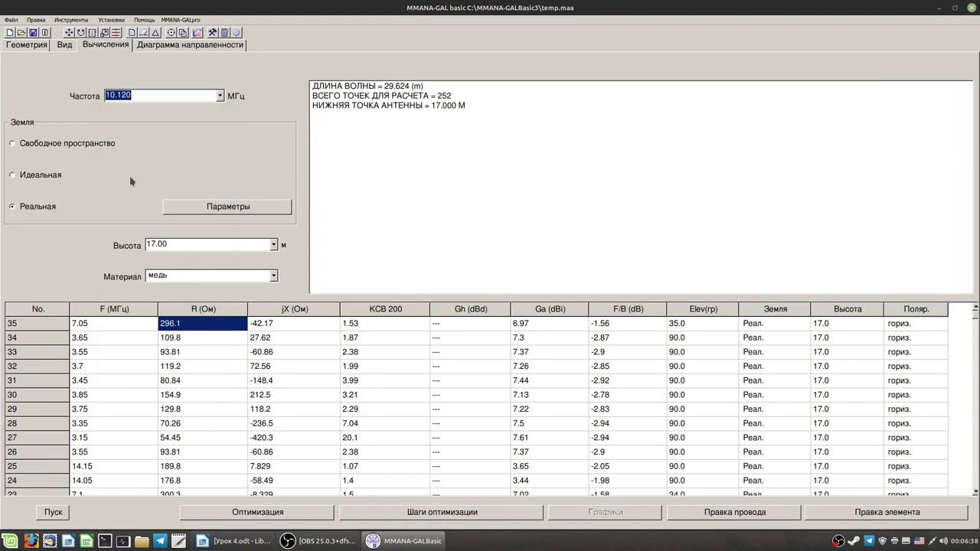
click(62, 518)
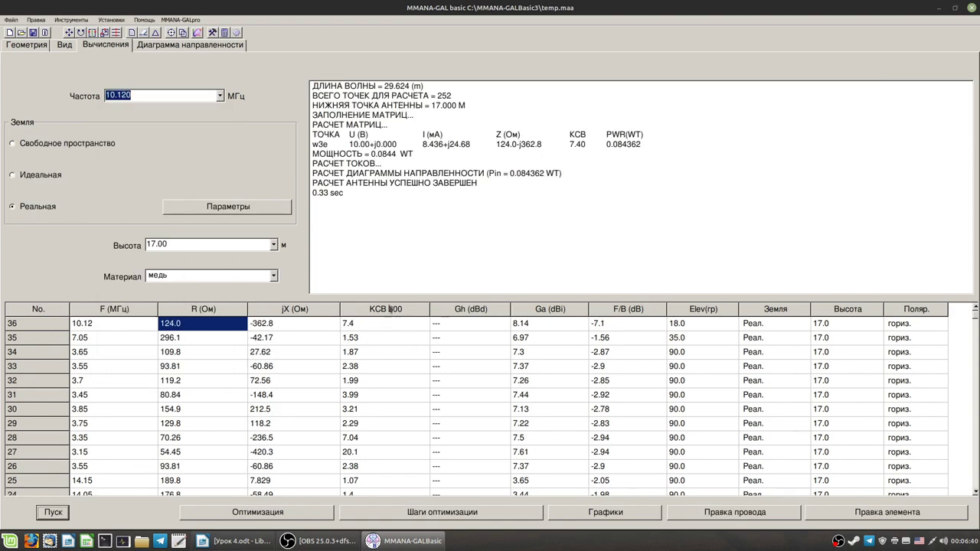
Recalculate the antenna at 18.080 MHz and again at 18.120 MHz
click(220, 96)
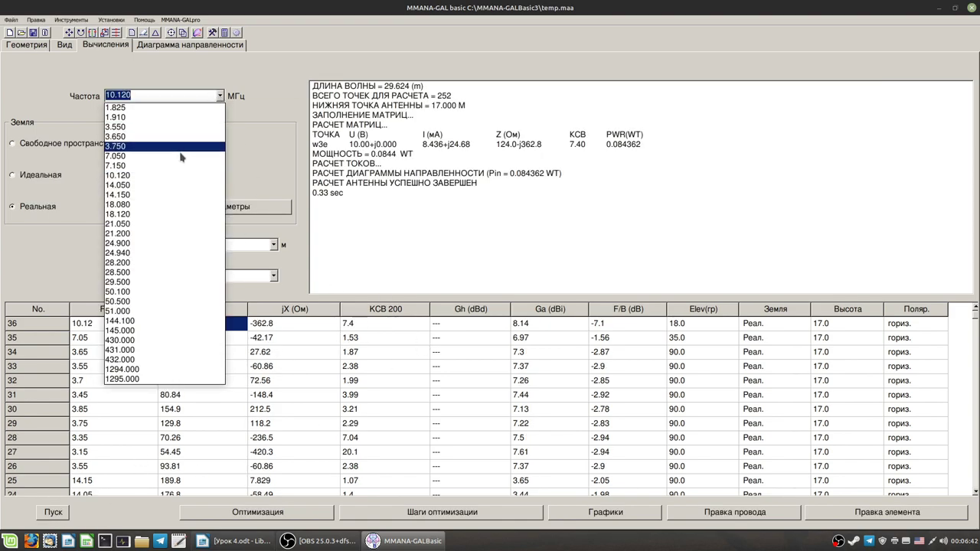
click(141, 206)
click(49, 516)
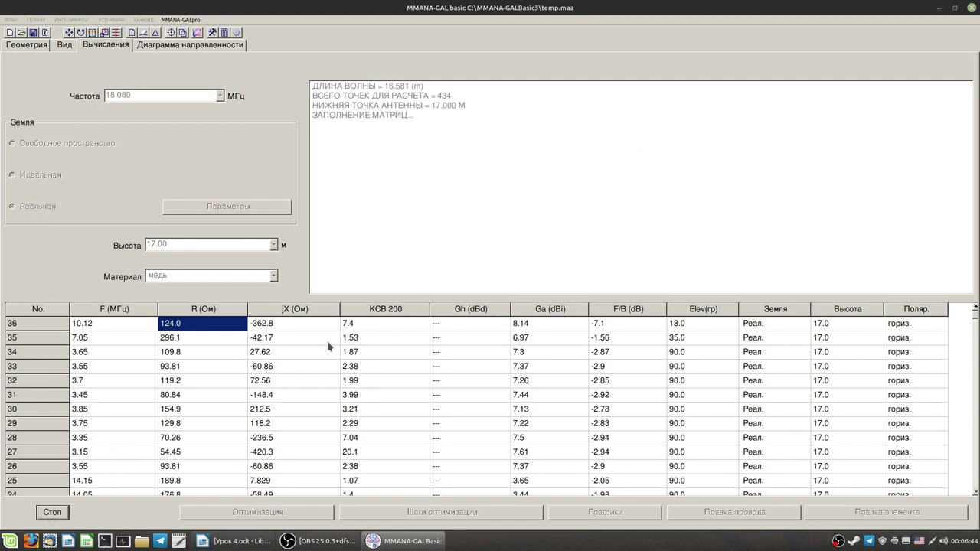
click(219, 95)
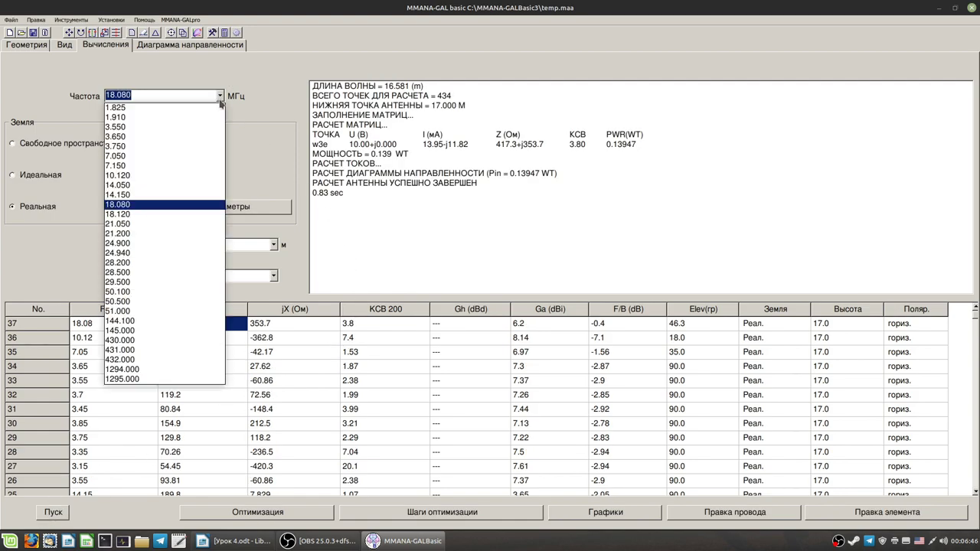
click(394, 231)
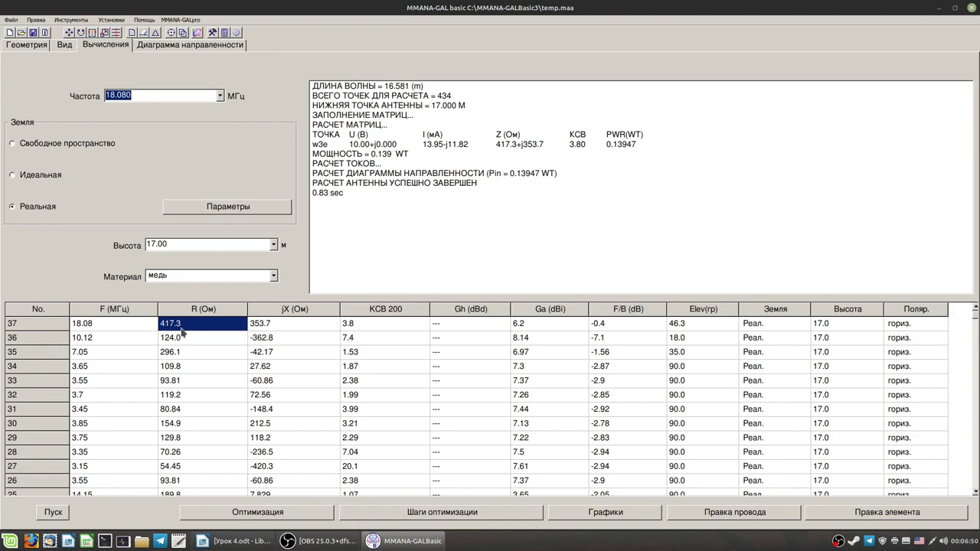
click(220, 96)
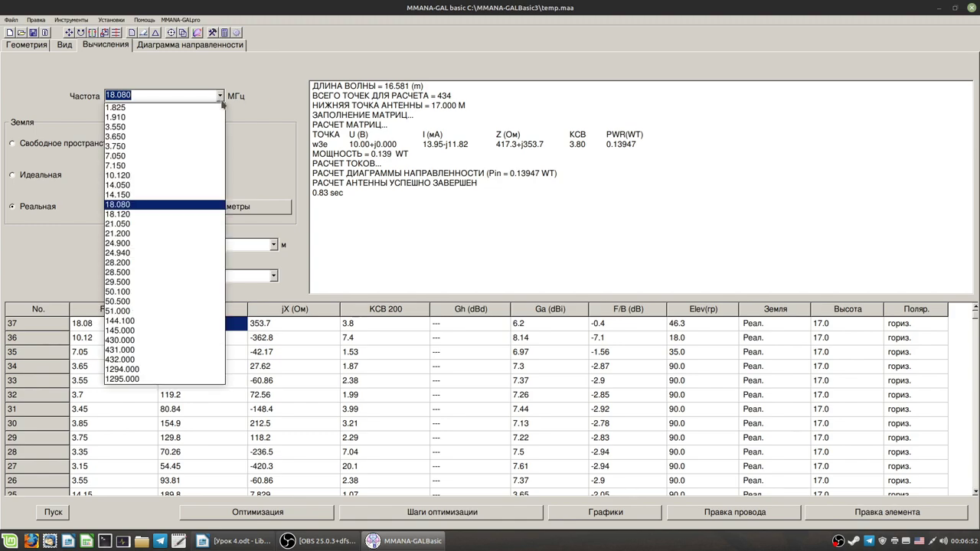
click(134, 219)
click(53, 512)
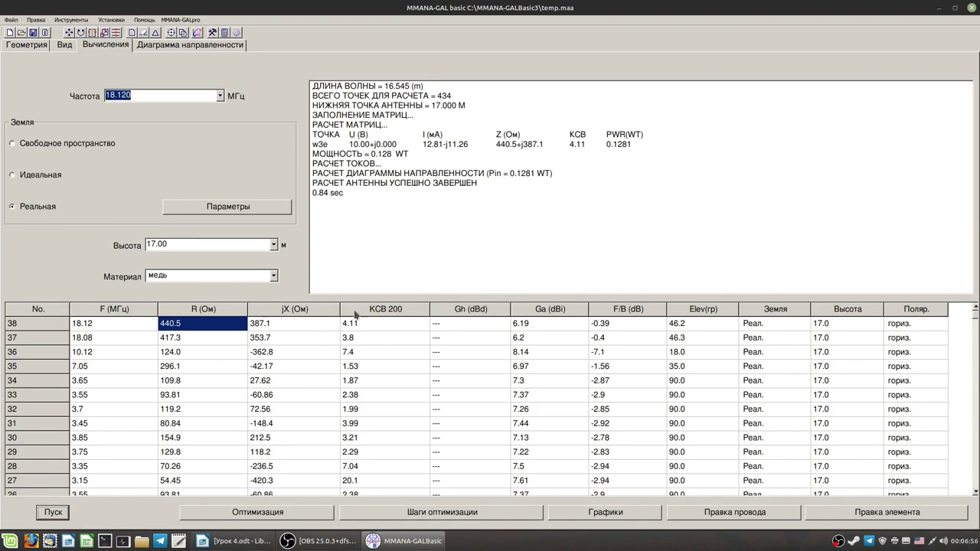
Set the frequency to 21.200 MHz and recalculate the antenna
click(221, 96)
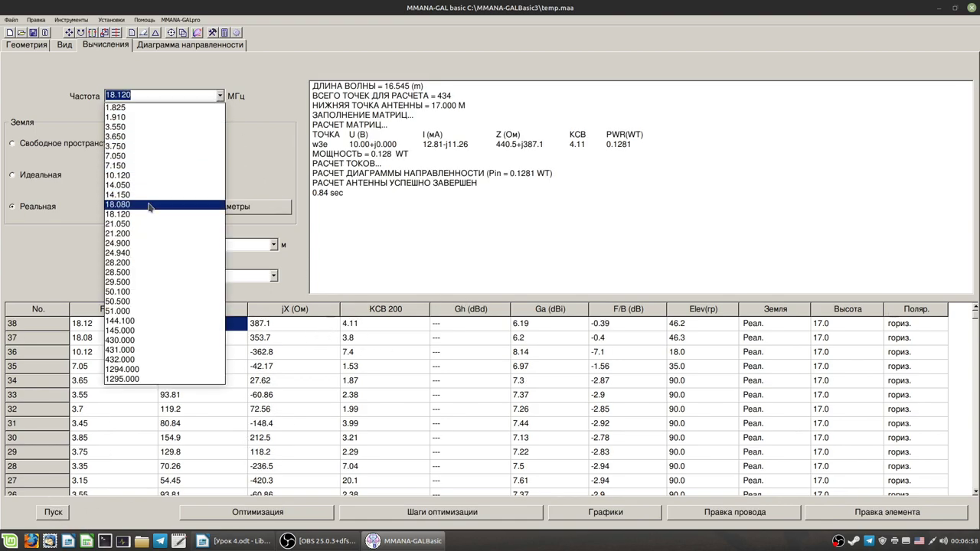
click(134, 242)
click(53, 512)
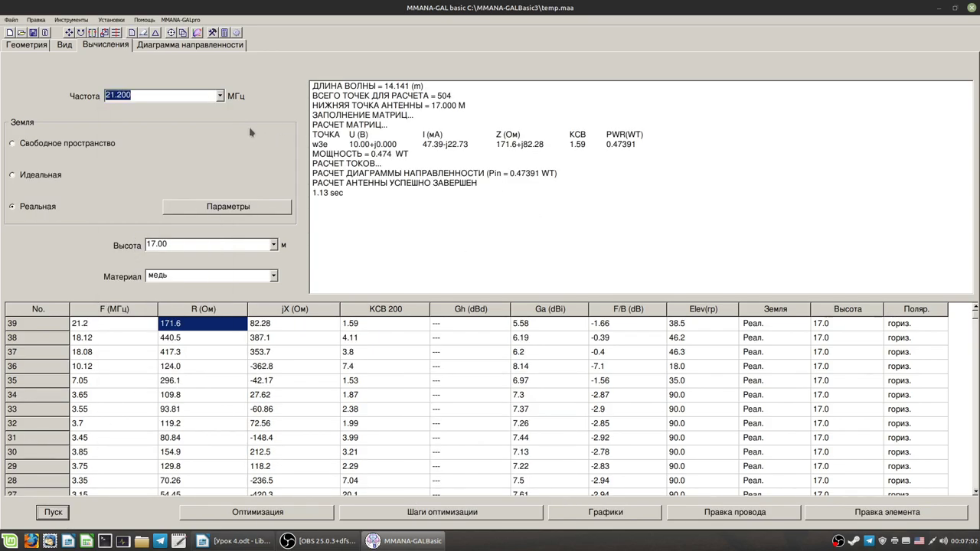
Recalculate the antenna at 24.940 MHz and again at 24.900 MHz
click(220, 96)
click(153, 253)
click(52, 509)
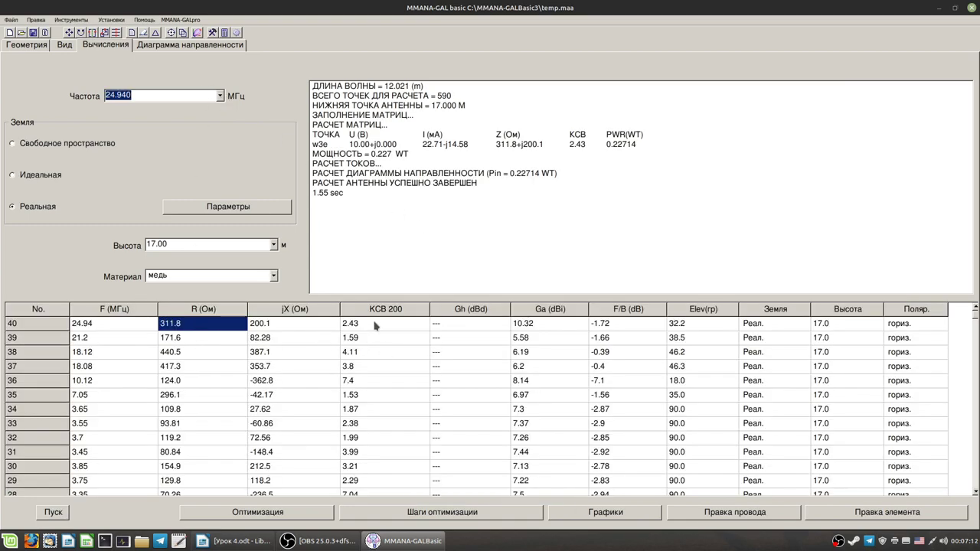
click(219, 95)
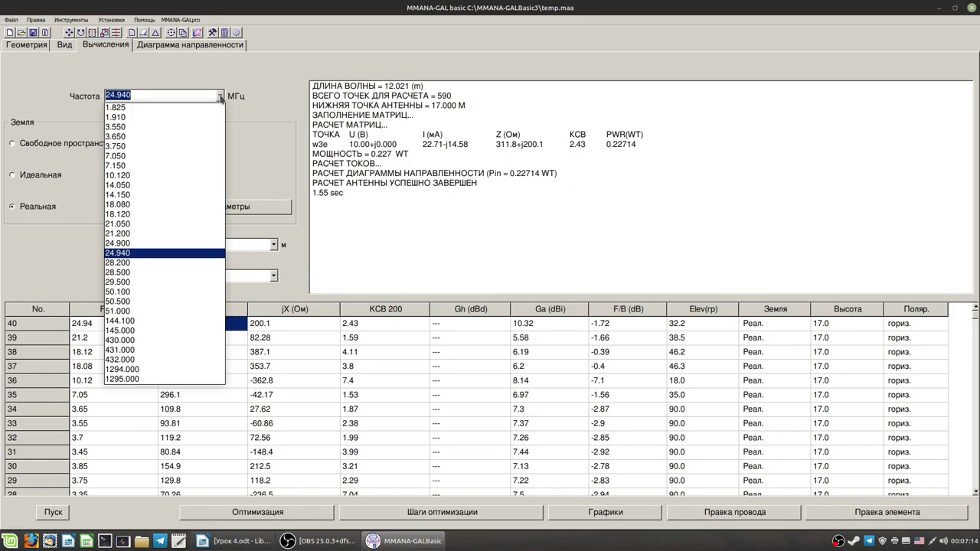
click(146, 244)
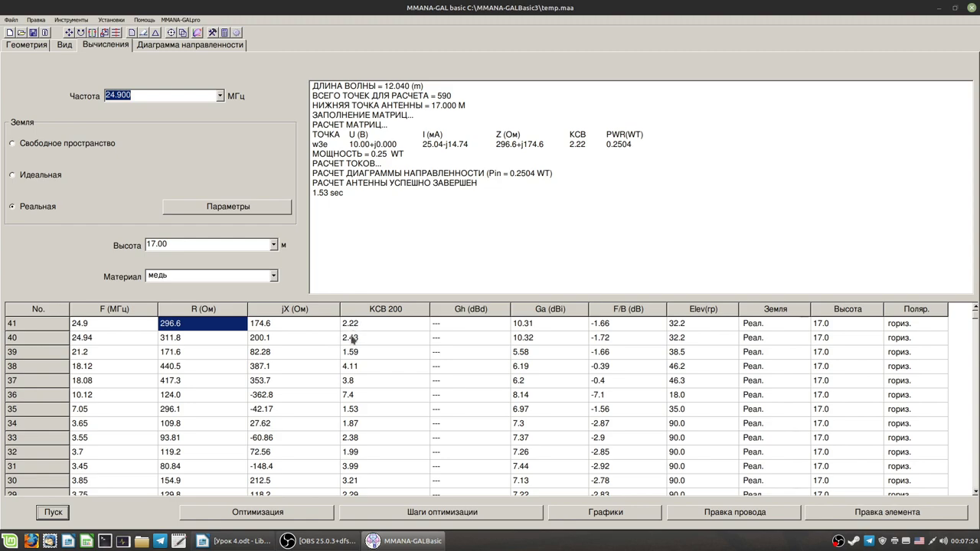
Set the frequency to 28.200 MHz and recalculate the antenna
click(220, 97)
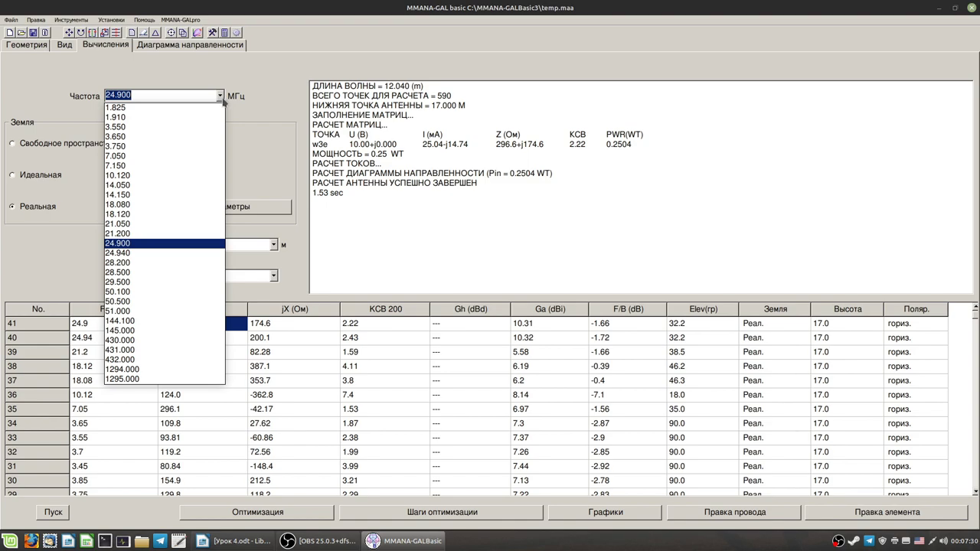
click(153, 264)
click(54, 512)
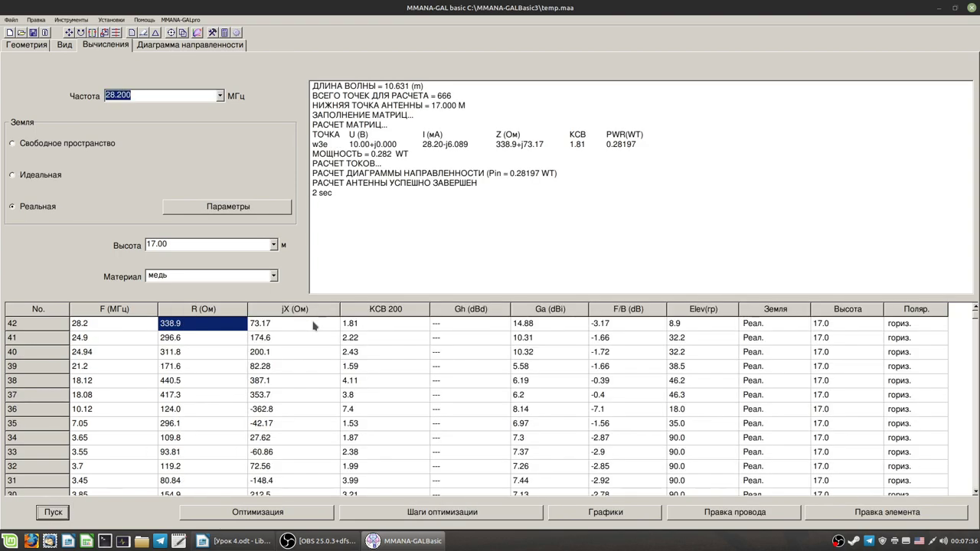
Change the frequency to 28.100 MHz and recalculate the antenna
double_click(120, 95)
click(126, 94)
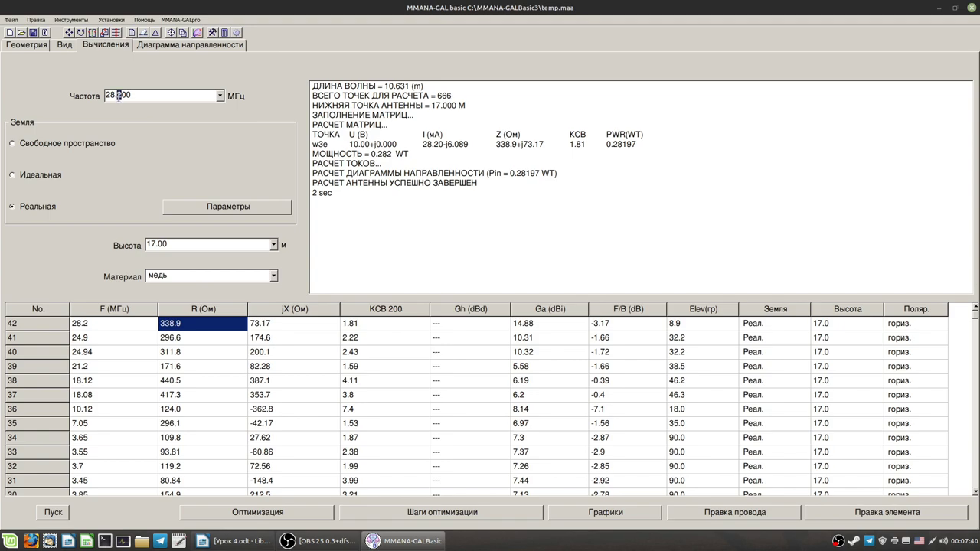
key(Delete)
text(1)
key(Return)
click(52, 512)
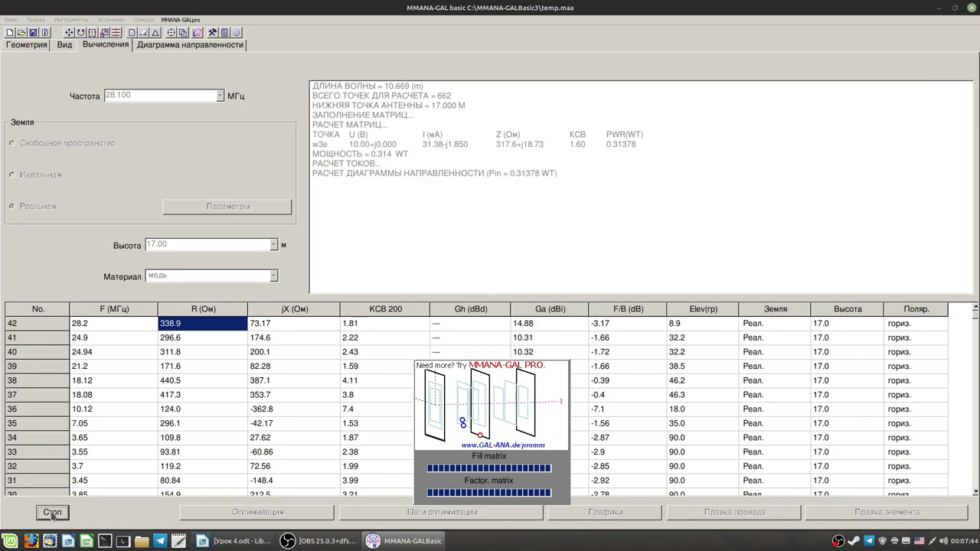
Change the frequency to 28.000 MHz and recalculate the antenna
click(122, 95)
key(BackSpace)
text(0)
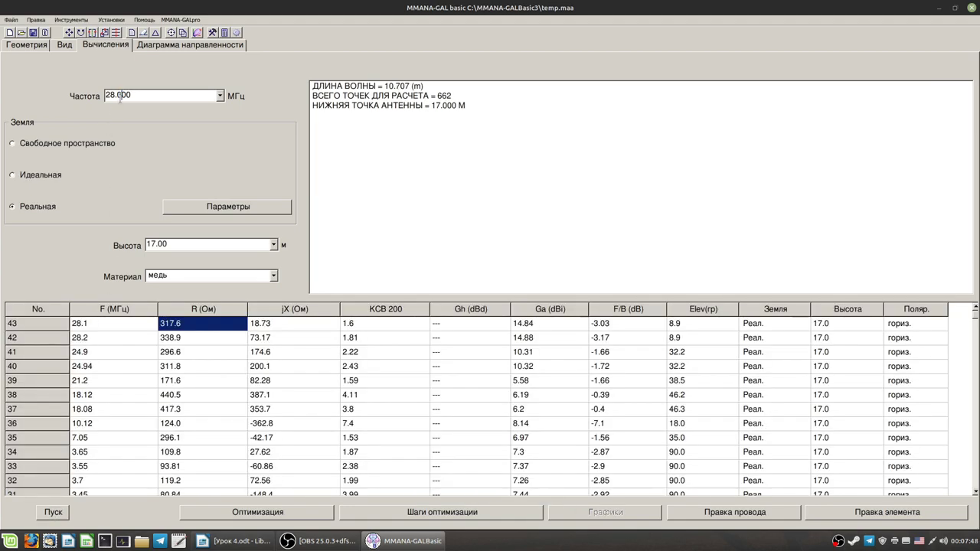
click(51, 515)
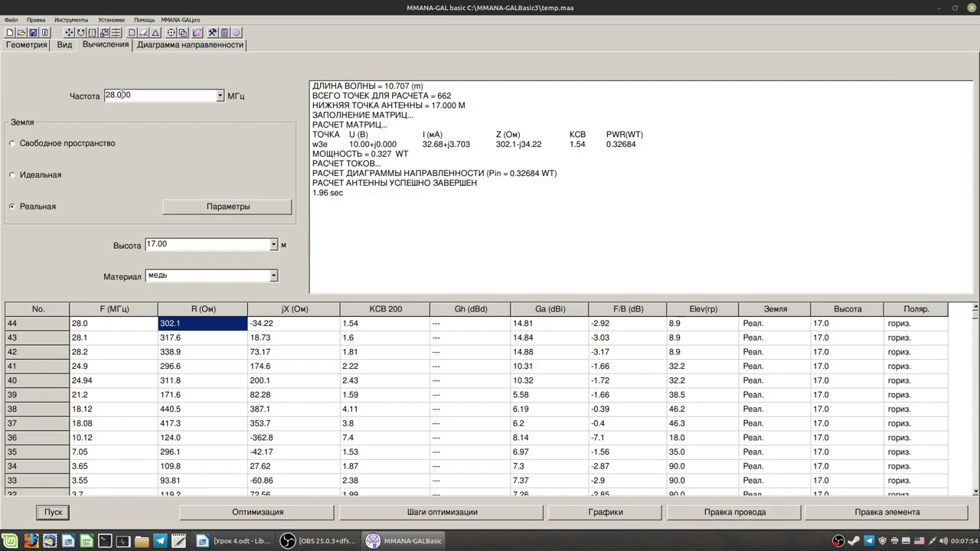
Examine the wire coordinates in the geometry table and the current distribution along the loop in the 3D view
click(66, 45)
click(27, 45)
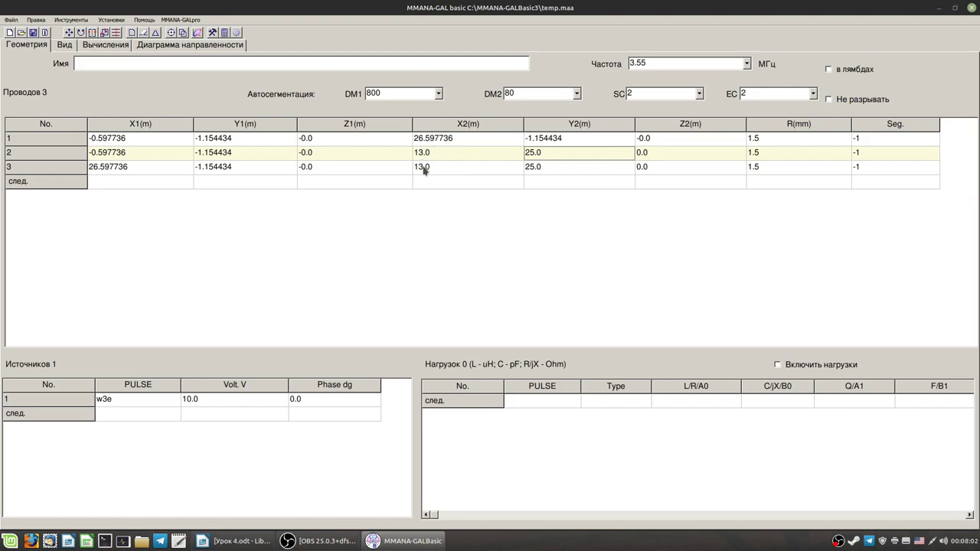
click(65, 45)
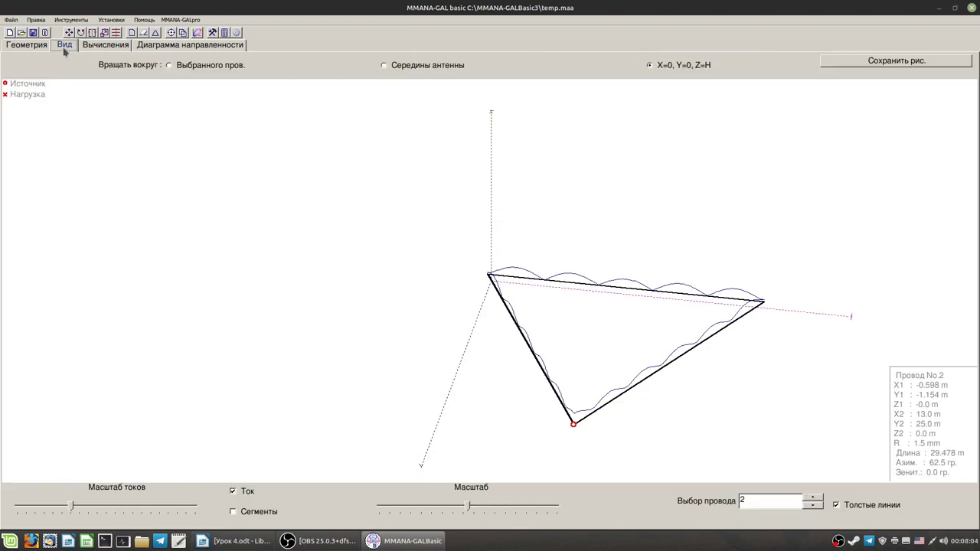
drag(630, 328, 505, 275)
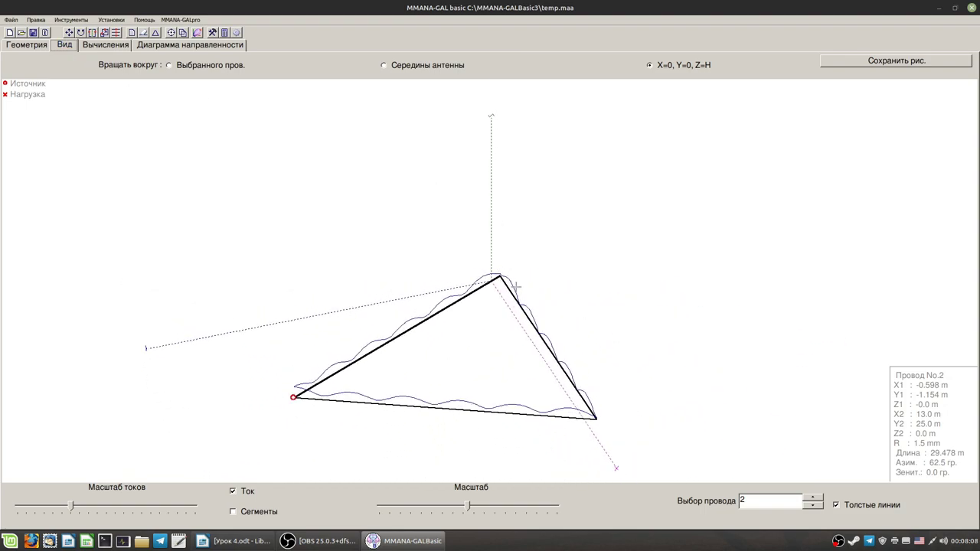
drag(505, 371, 525, 376)
right_click(607, 284)
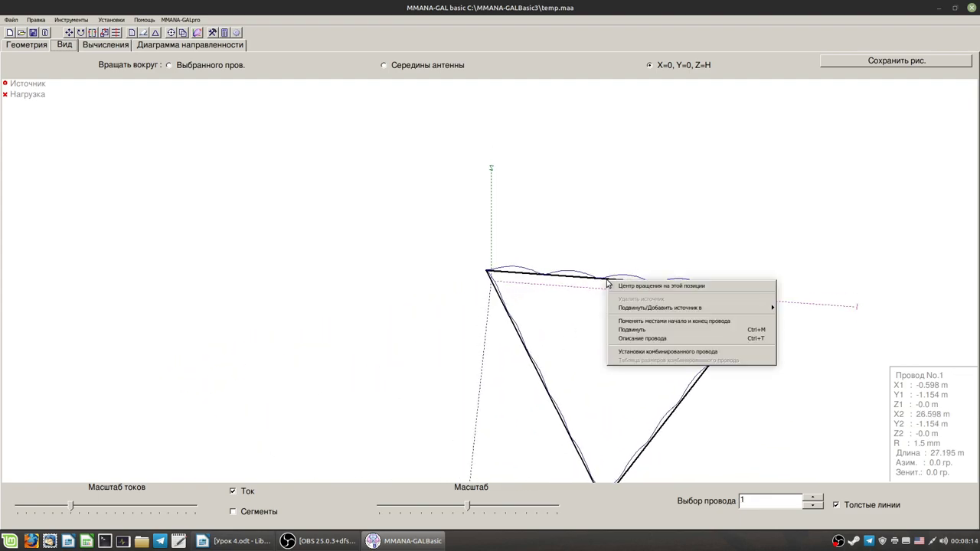
click(657, 330)
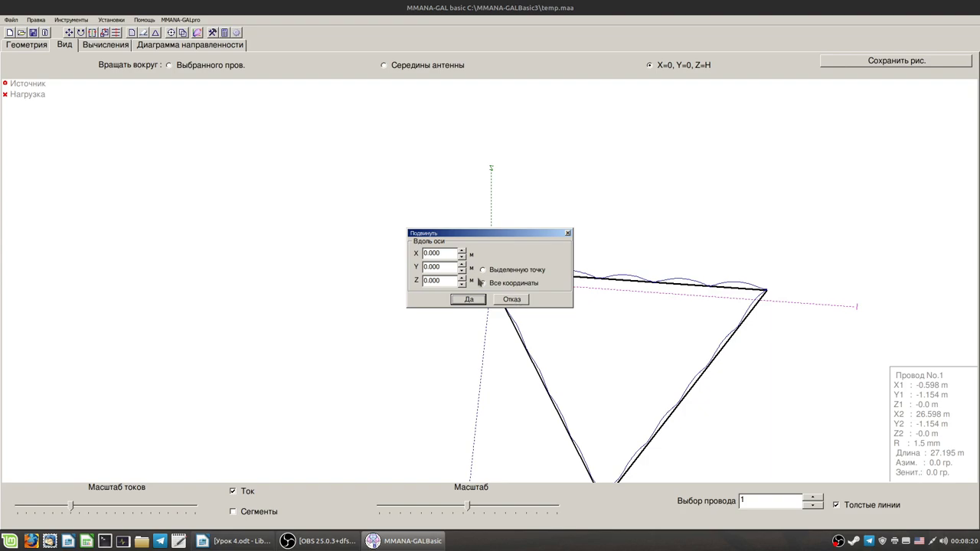
drag(493, 236, 291, 250)
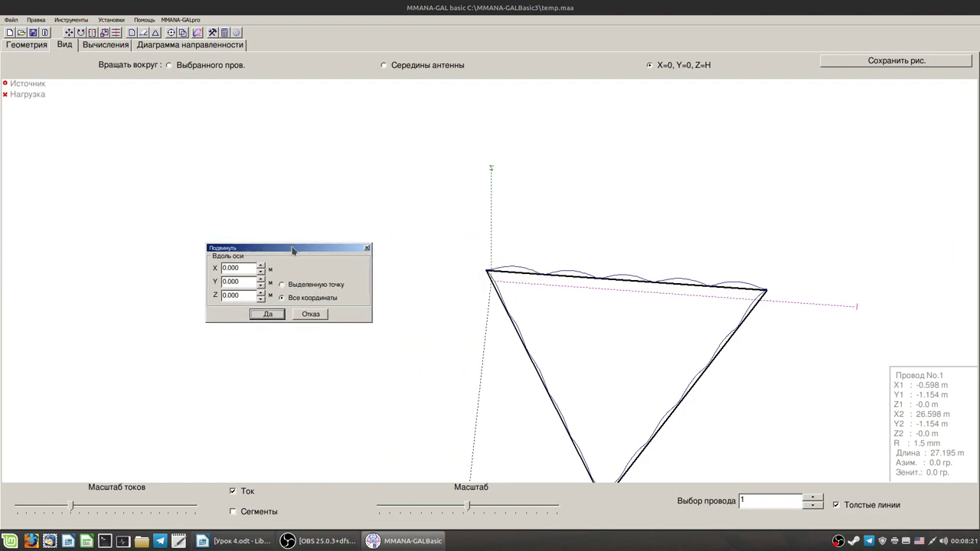
click(316, 313)
Inspect the wire description of the loop side opposite the origin, wire 3, leaving it without changes
drag(611, 341, 472, 386)
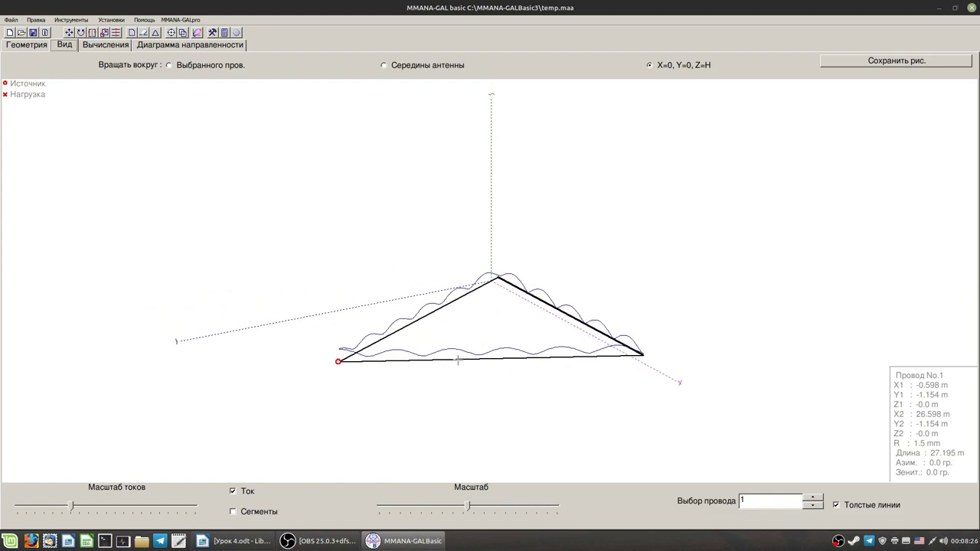
right_click(459, 360)
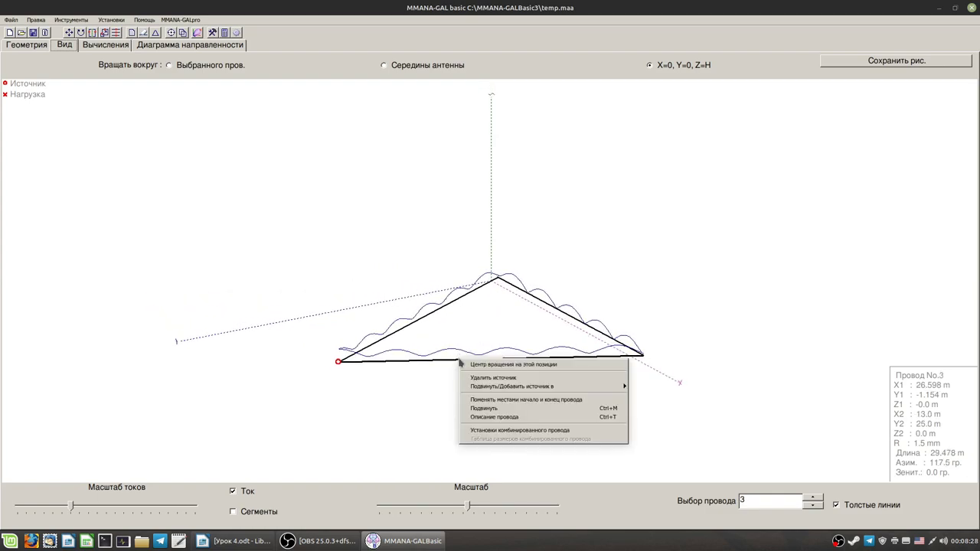
click(519, 420)
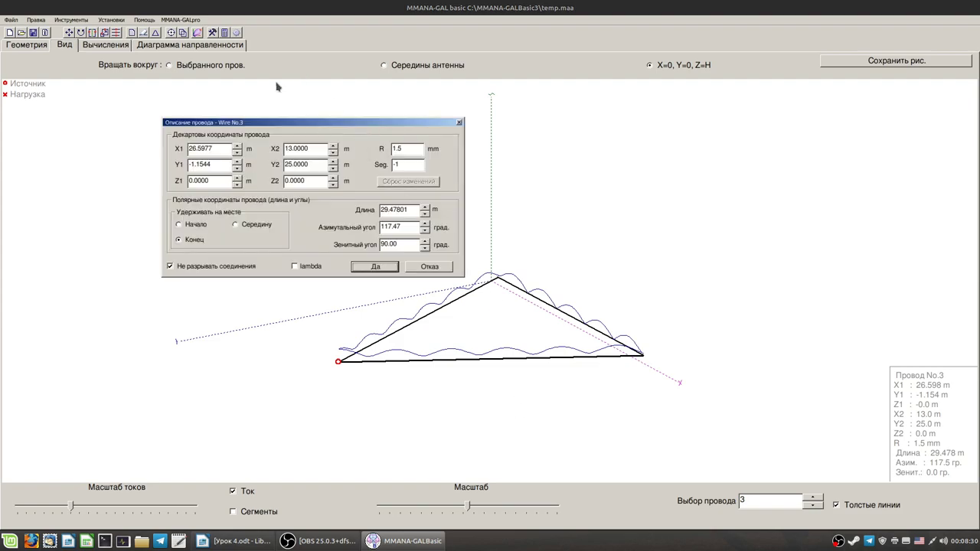
click(437, 267)
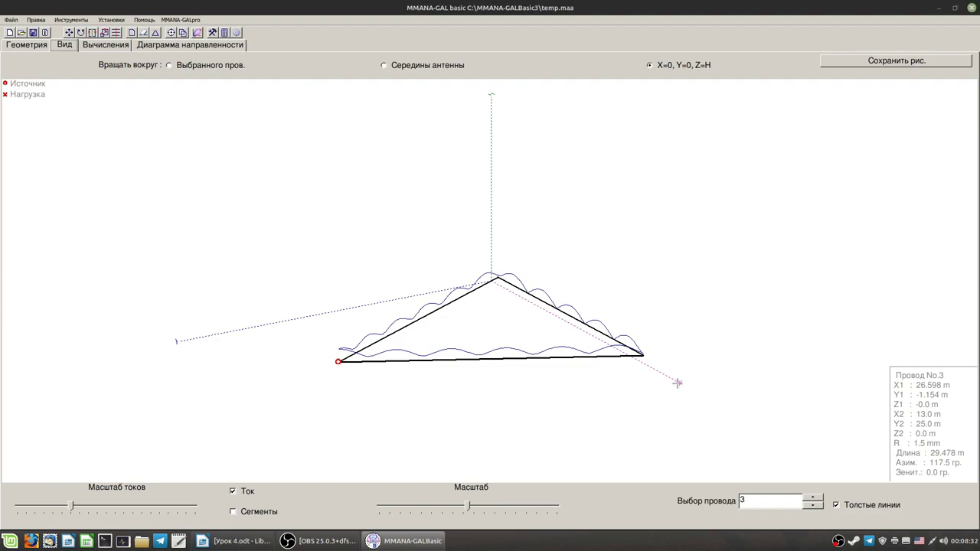
Move all coordinates of the loop 0.200 m along the Y axis
right_click(549, 309)
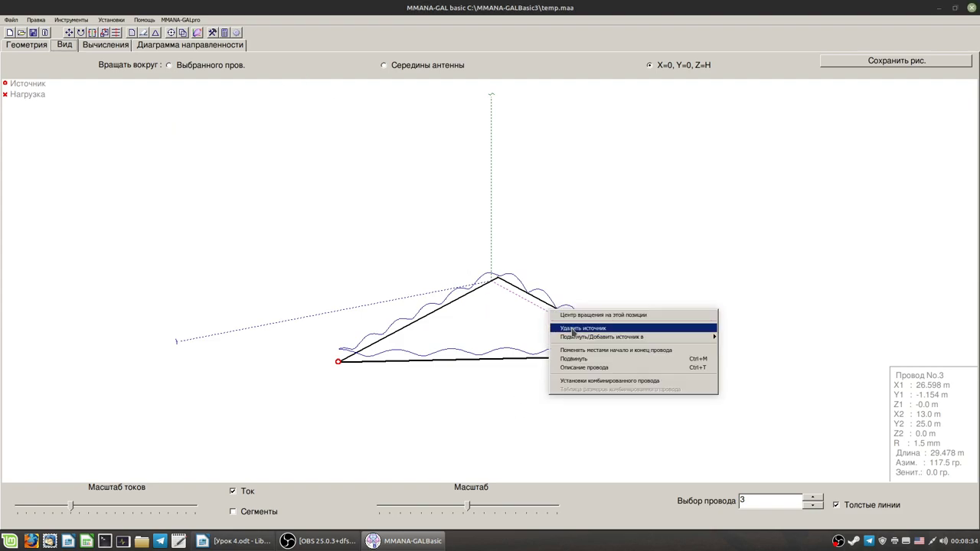
click(585, 358)
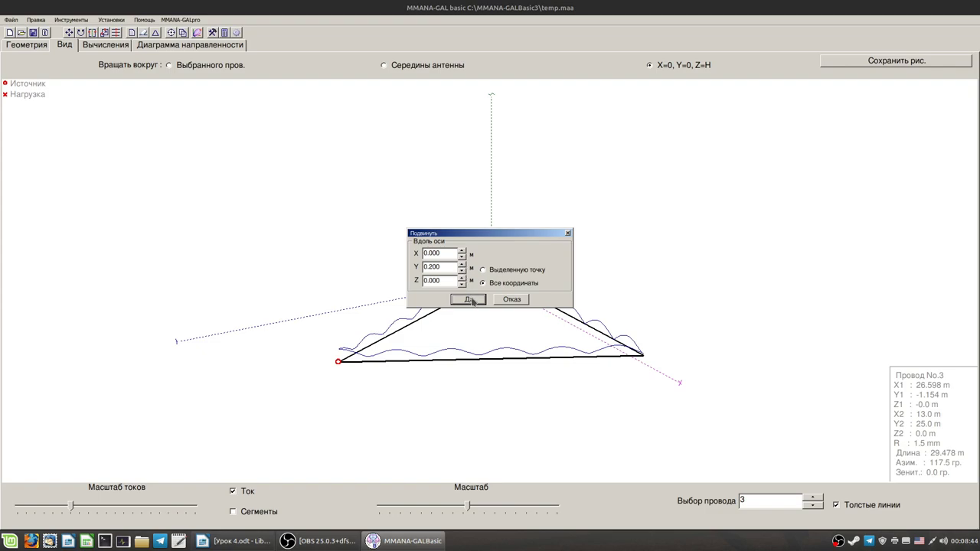
click(470, 299)
Move all coordinates of the loop a further 0.6 m along the Y axis
right_click(464, 297)
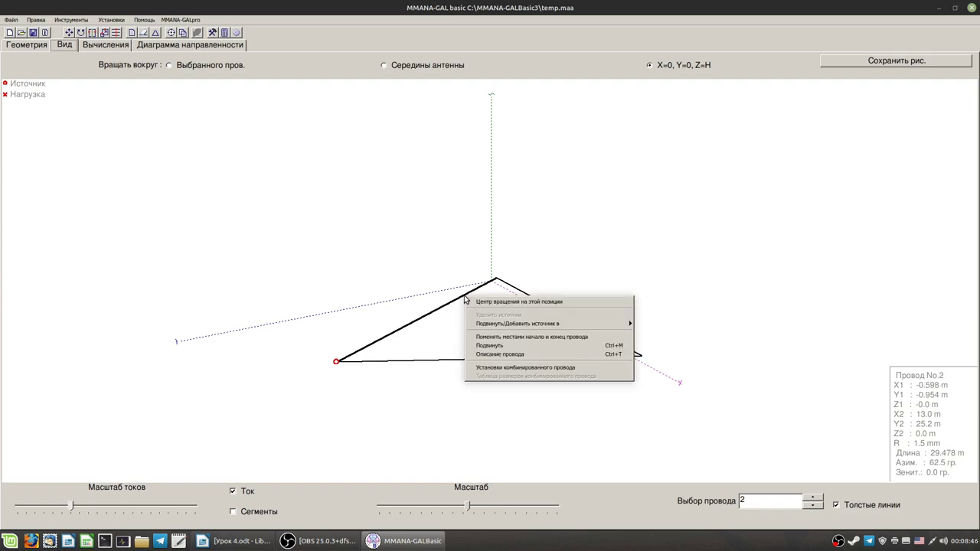
click(494, 345)
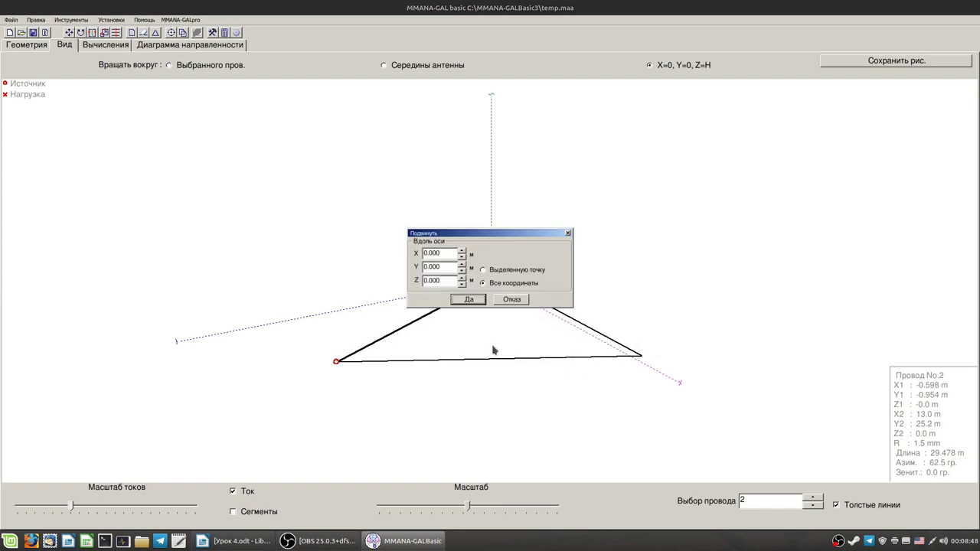
click(462, 257)
click(462, 263)
click(470, 300)
drag(581, 345, 589, 326)
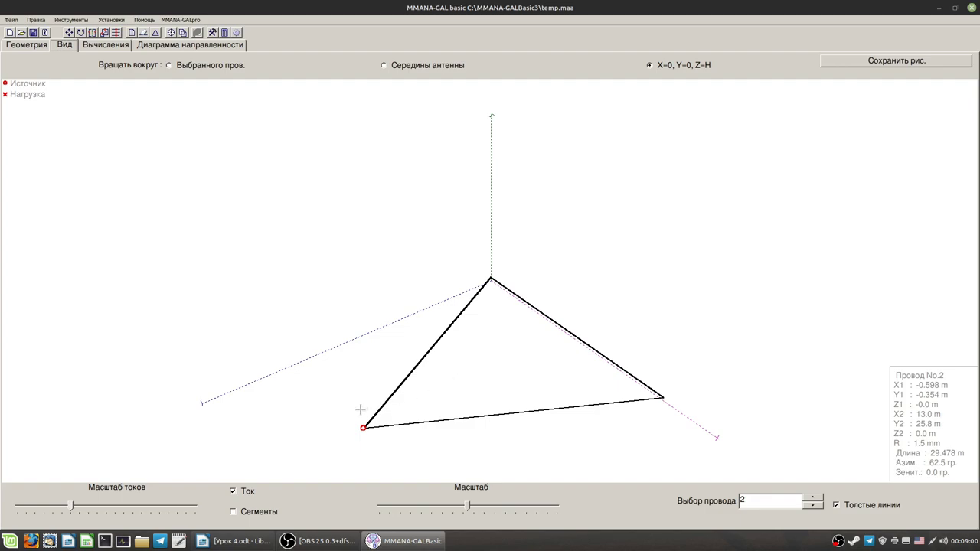
Examine the wire coordinates in the geometry table and inspect the individual sides of the loop in the 3D view
click(33, 46)
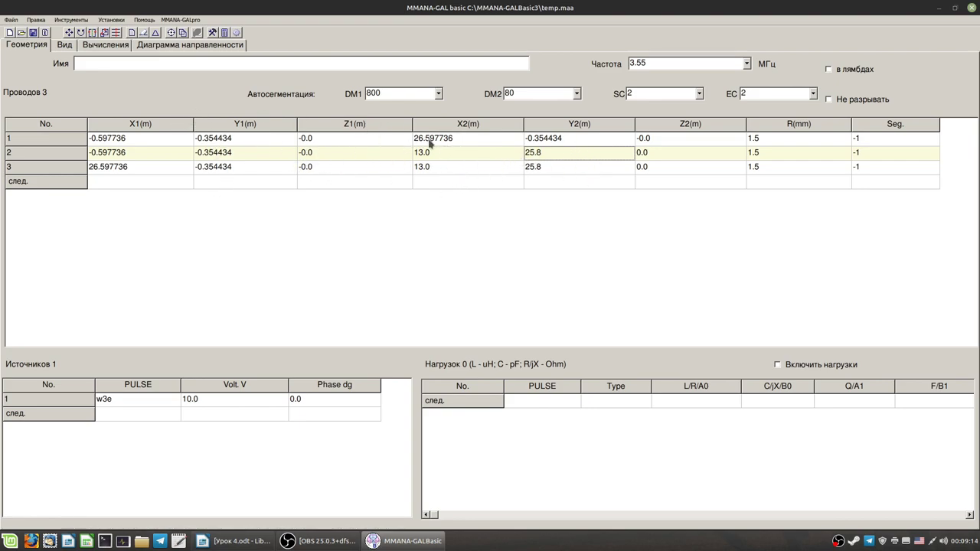
click(64, 46)
drag(481, 373, 496, 376)
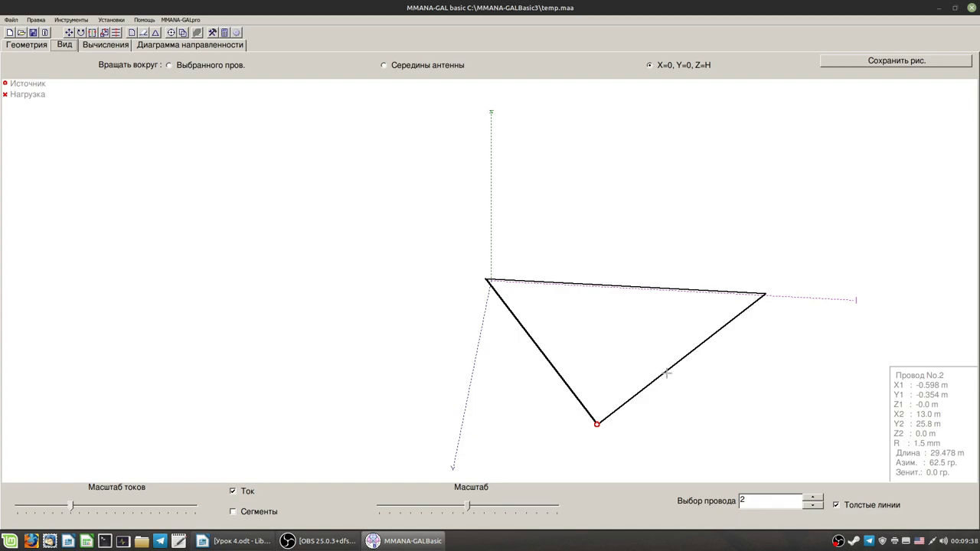
click(561, 375)
click(631, 398)
click(651, 384)
click(623, 387)
click(649, 387)
click(565, 386)
click(612, 285)
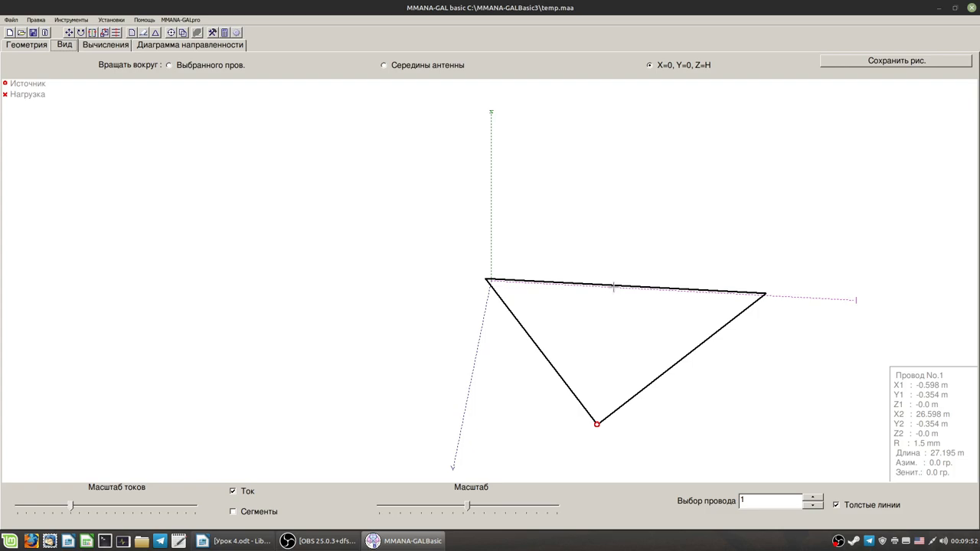
mouse_move(630, 319)
mouse_down()
mouse_move(595, 320)
mouse_move(626, 314)
mouse_move(634, 323)
mouse_up()
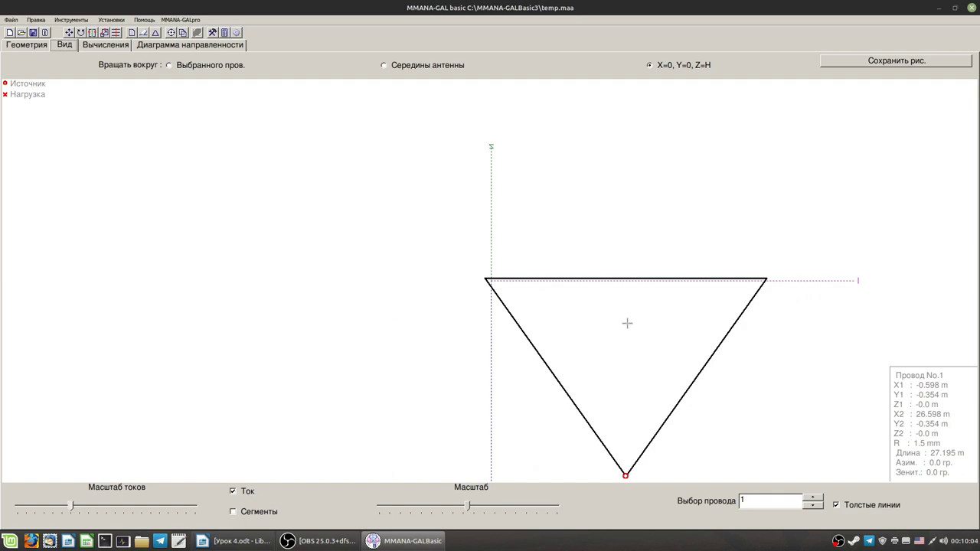
Open the optimisation setup and examine the quantity and row options available for the wire 2 variable
click(106, 46)
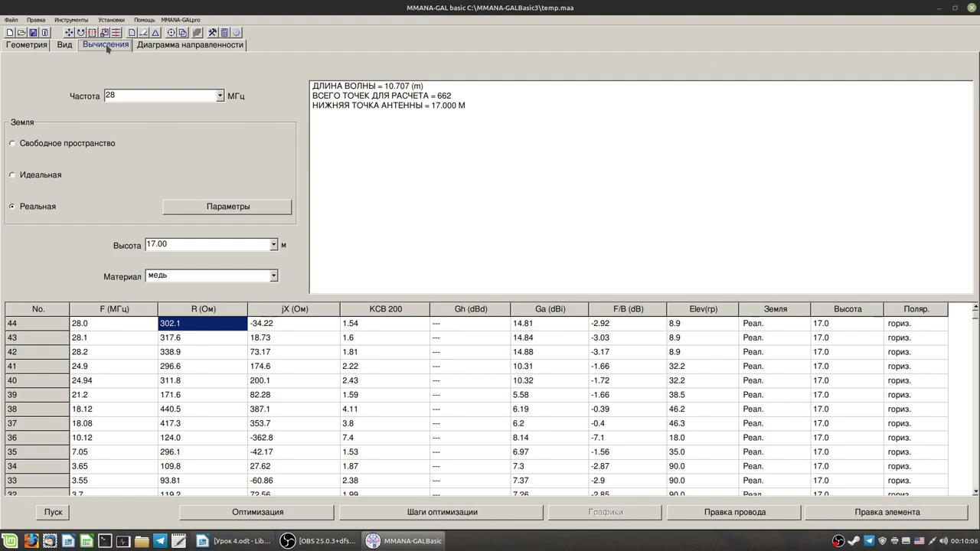
click(260, 512)
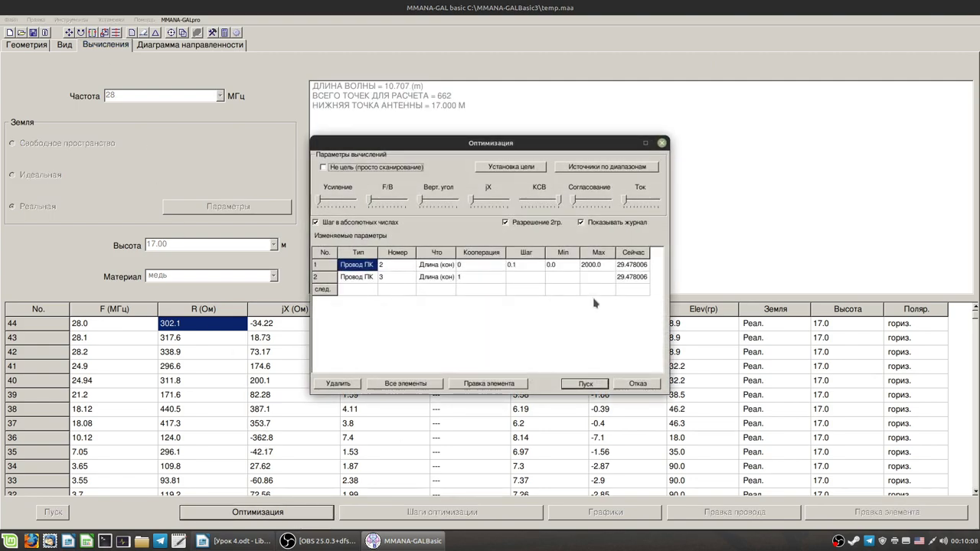
click(444, 268)
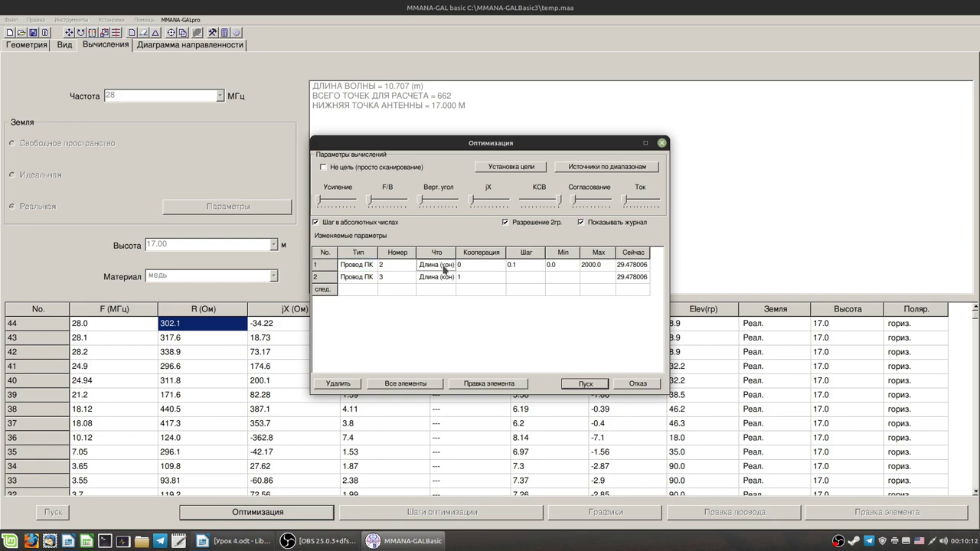
click(444, 268)
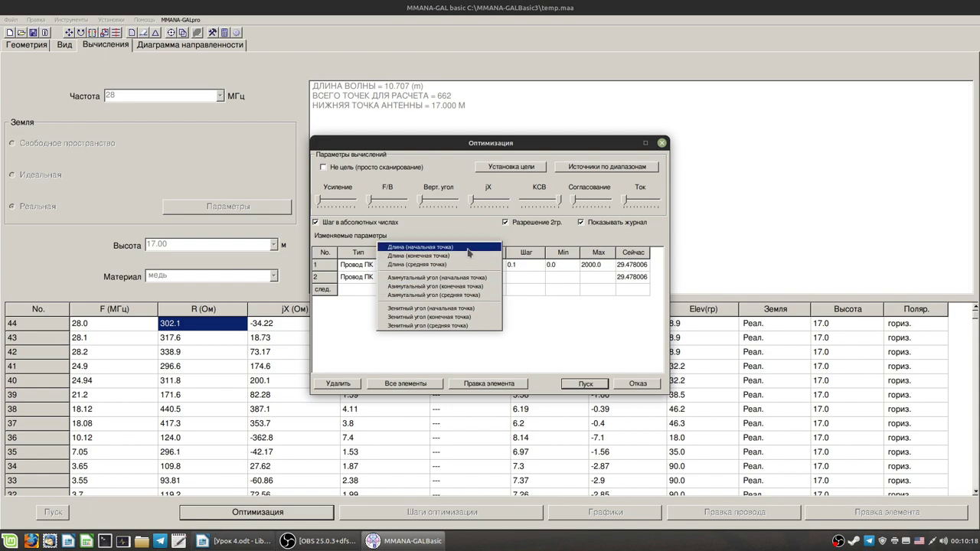
click(472, 248)
click(367, 267)
click(367, 268)
click(590, 345)
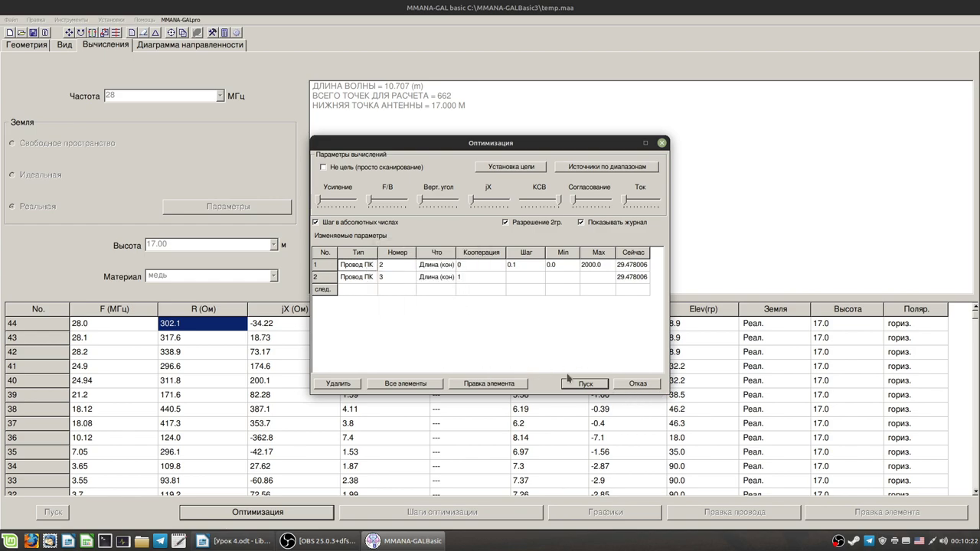
right_click(353, 268)
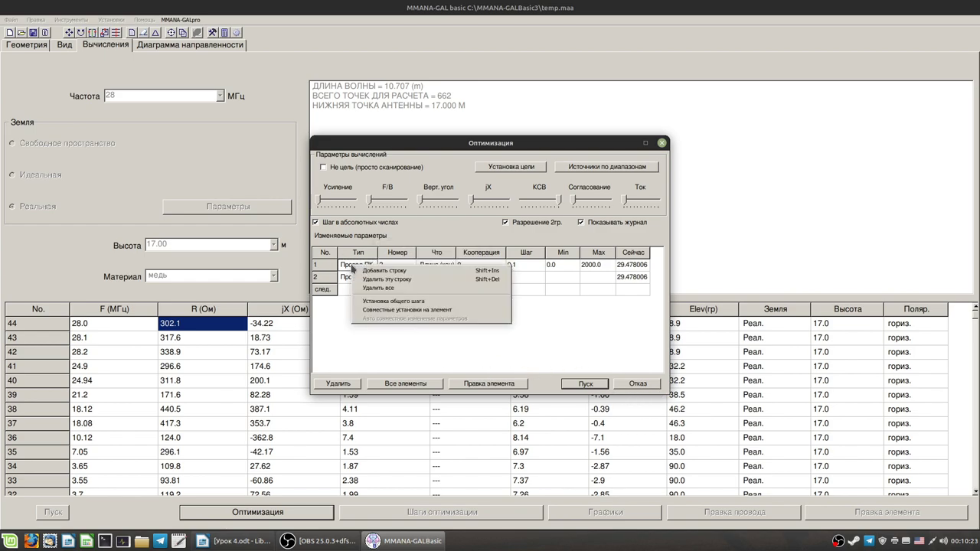
click(335, 308)
Switch both optimisation variables, for wires 2 and 3, to wire type in Cartesian coordinates
click(363, 268)
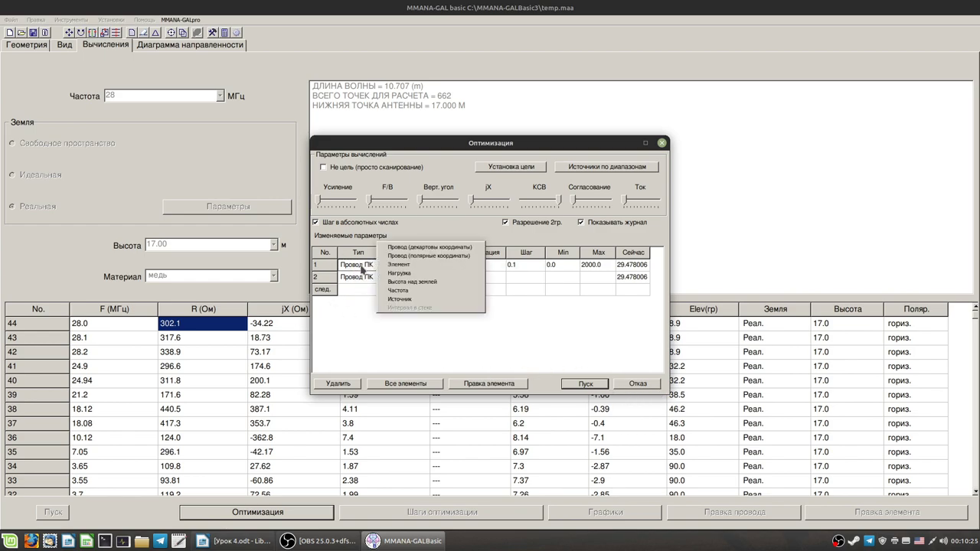
click(401, 251)
click(368, 281)
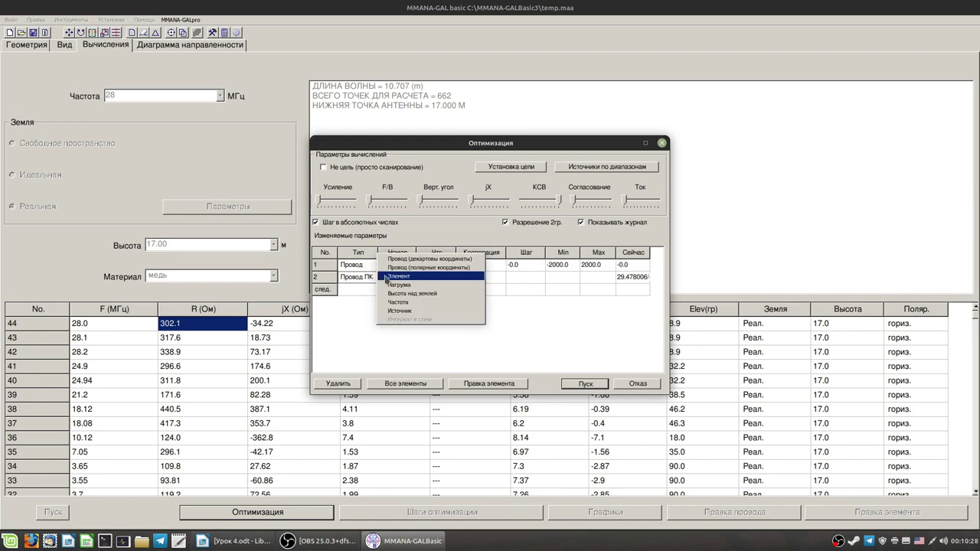
click(412, 257)
Make Y2 the varied coordinate of wires 2 and 3 with a step of 0.05, and close the optimisation setup
click(430, 266)
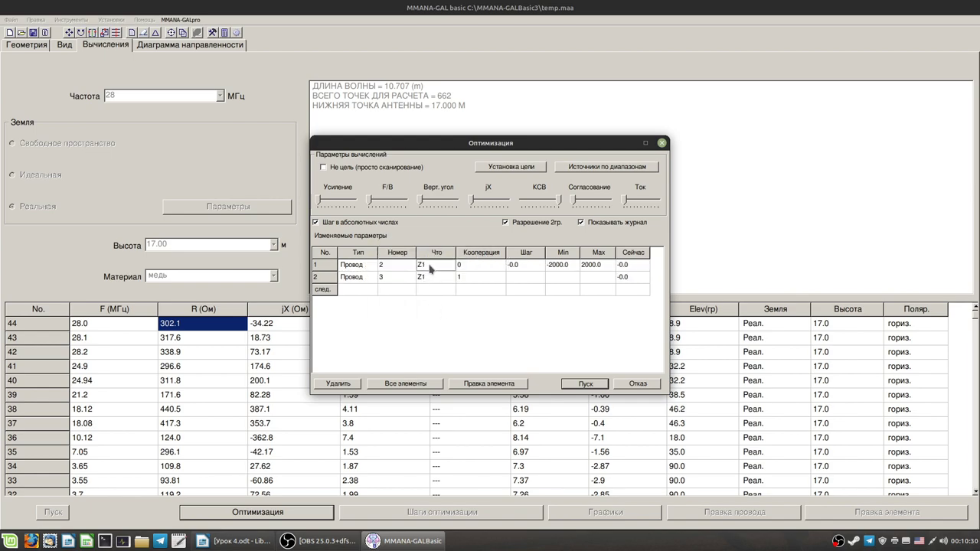
click(389, 264)
click(430, 279)
click(393, 277)
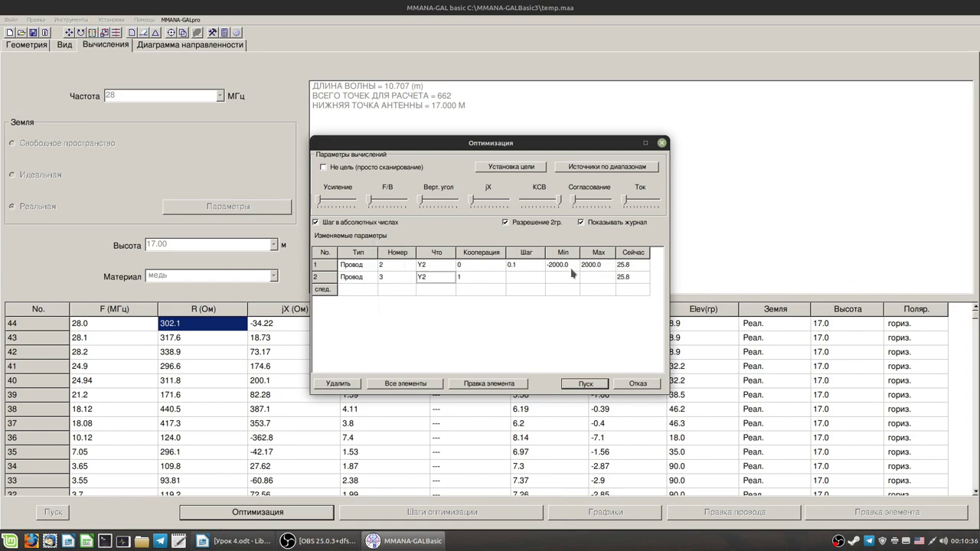
click(518, 266)
click(519, 268)
click(637, 384)
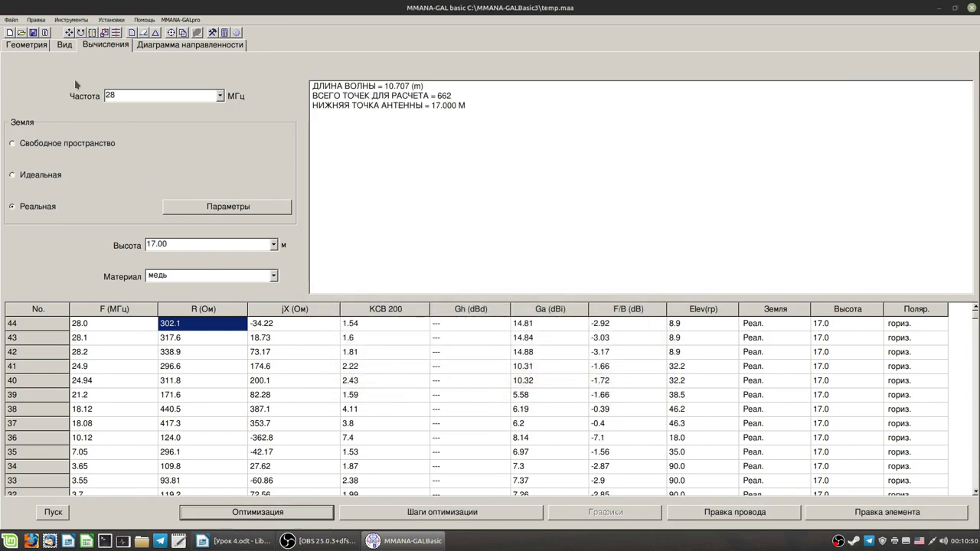
Set the length of wire 1 to 26 m about its midpoint, with X1 at 0 and X2 at 26 m, keeping the connections
click(64, 44)
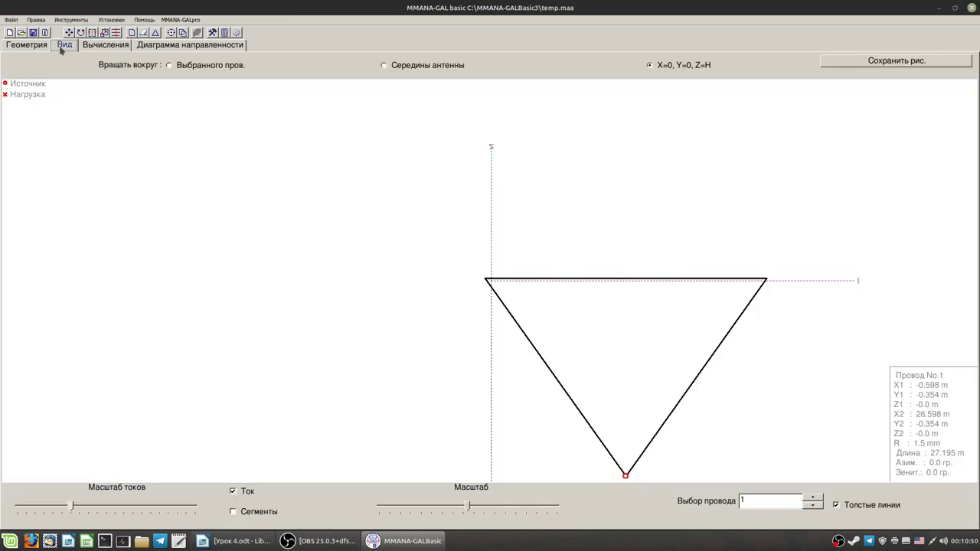
right_click(607, 279)
mouse_move(659, 306)
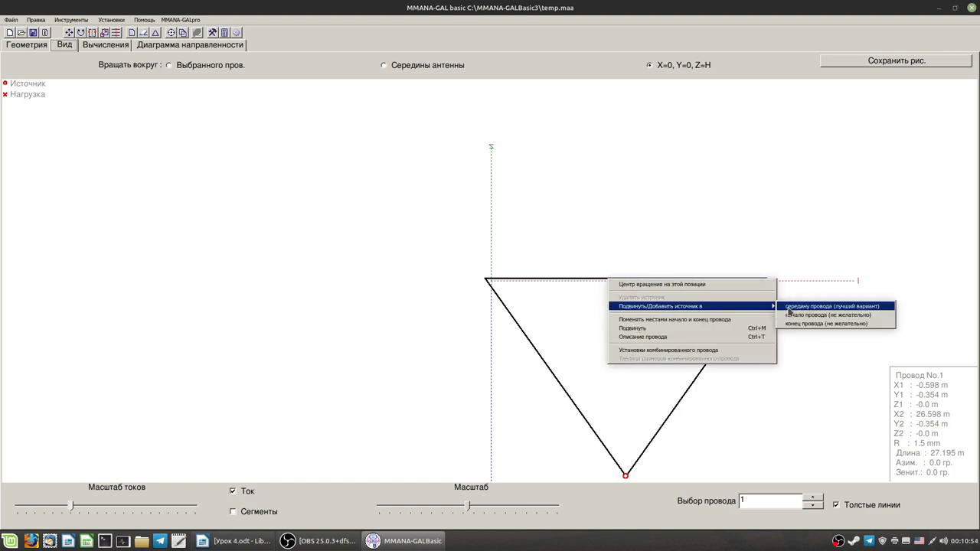
click(670, 339)
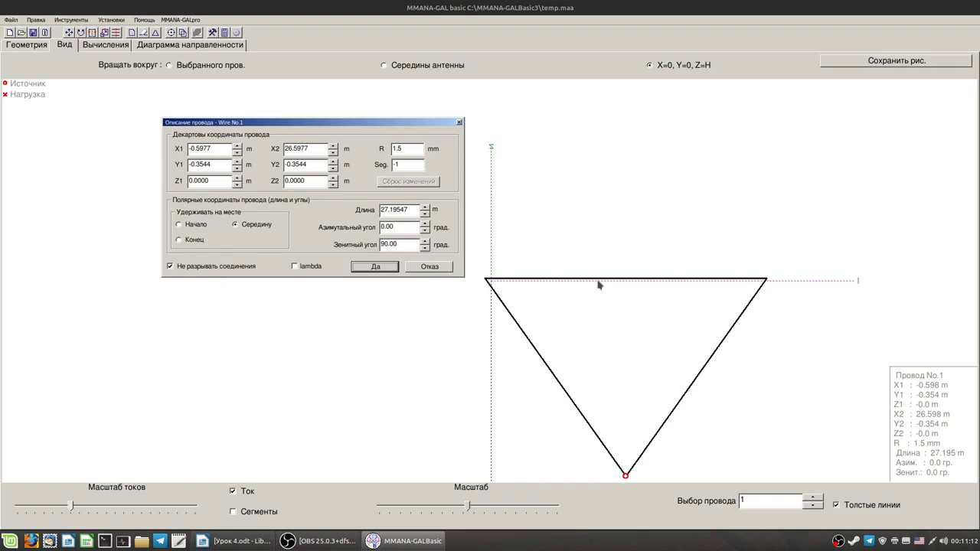
drag(384, 208, 407, 213)
text(25)
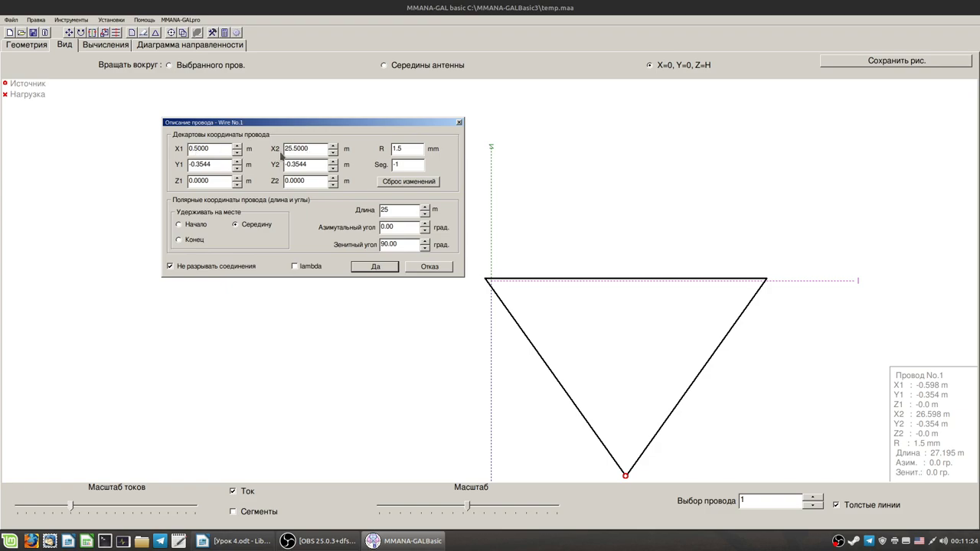
click(308, 149)
click(385, 268)
Examine the resized loop from several angles and check the end coordinates of wires 2 and 3 in the geometry table
drag(706, 327, 751, 398)
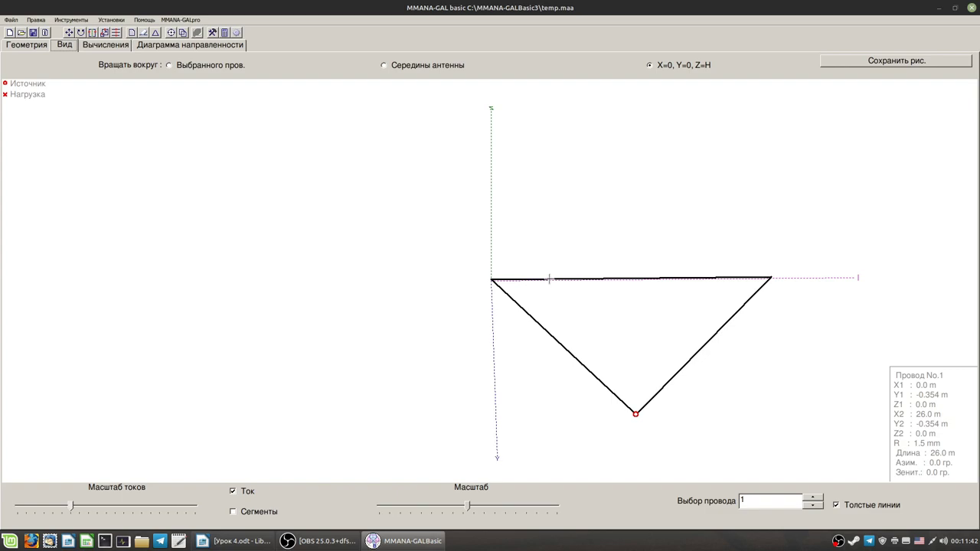
drag(650, 359, 631, 381)
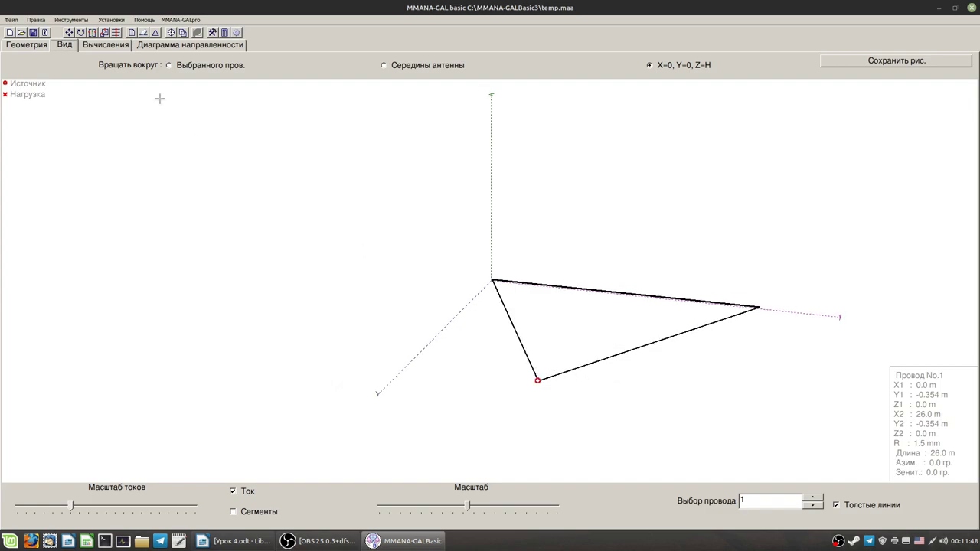
click(25, 44)
click(539, 157)
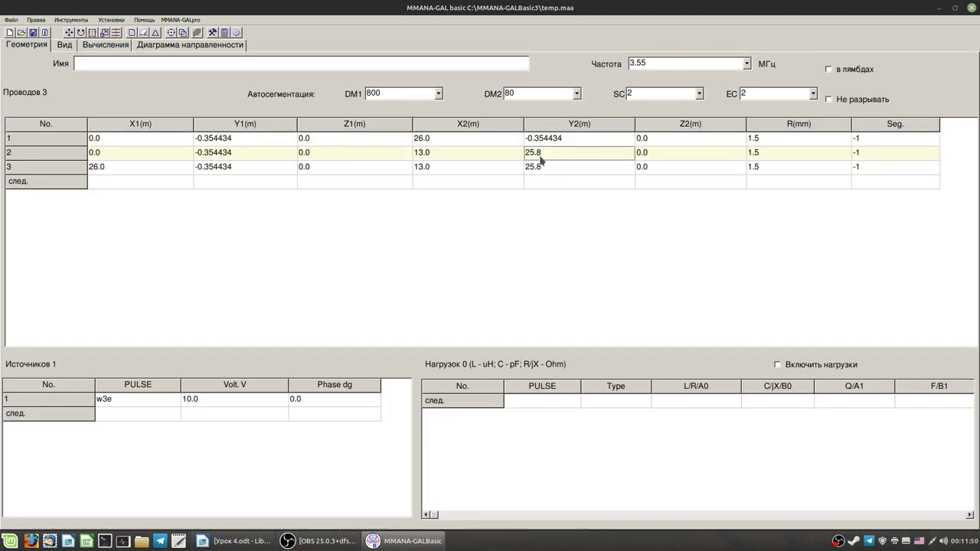
click(441, 172)
click(437, 157)
click(435, 169)
click(437, 156)
click(429, 170)
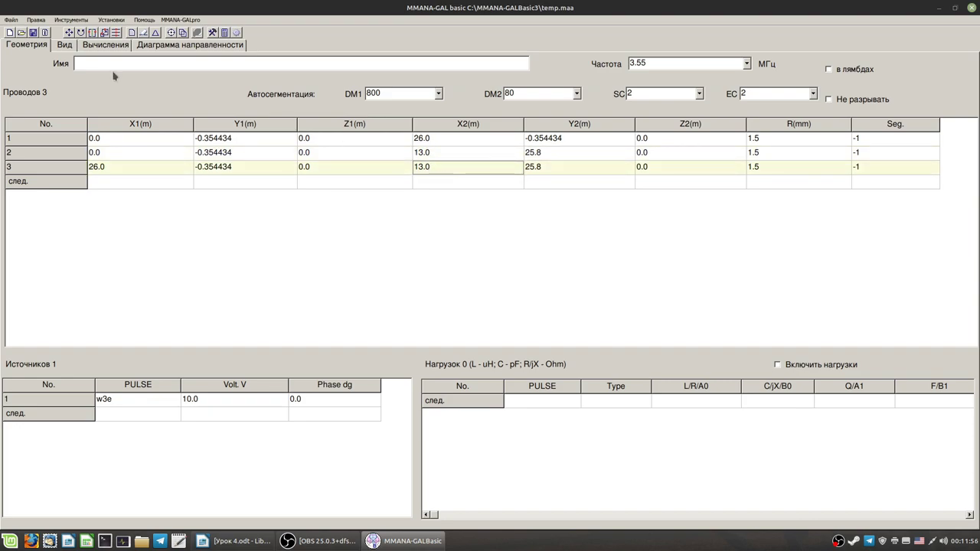
click(66, 46)
drag(630, 356, 575, 329)
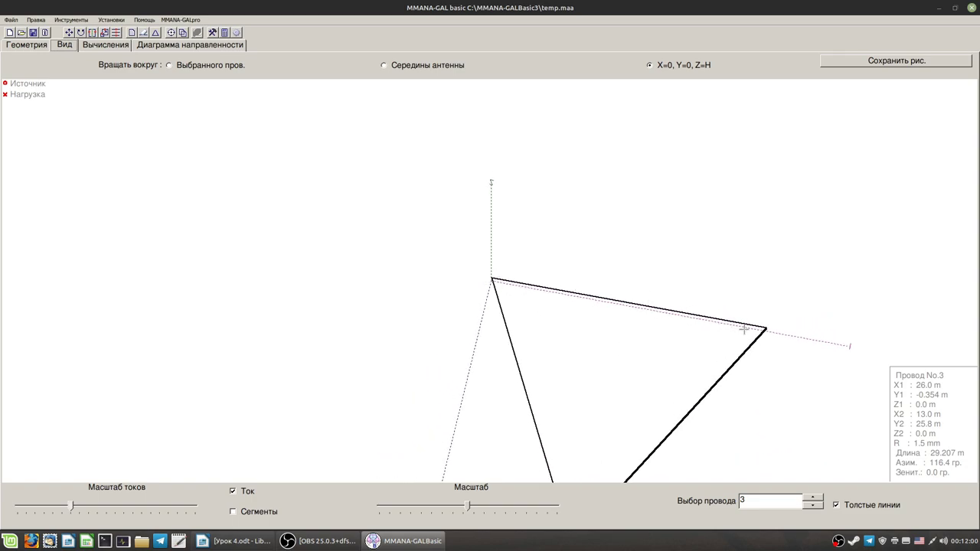
click(513, 349)
drag(582, 375, 580, 363)
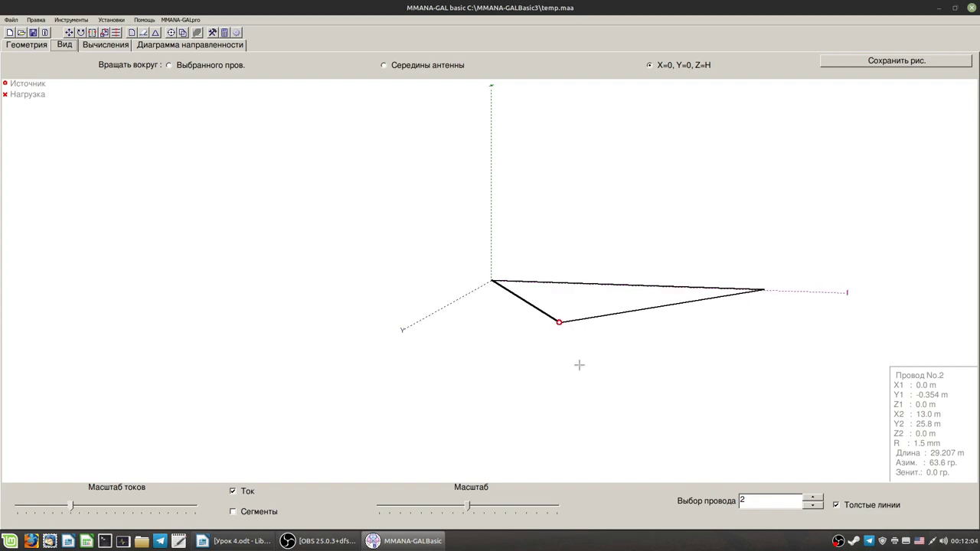
drag(578, 365, 569, 373)
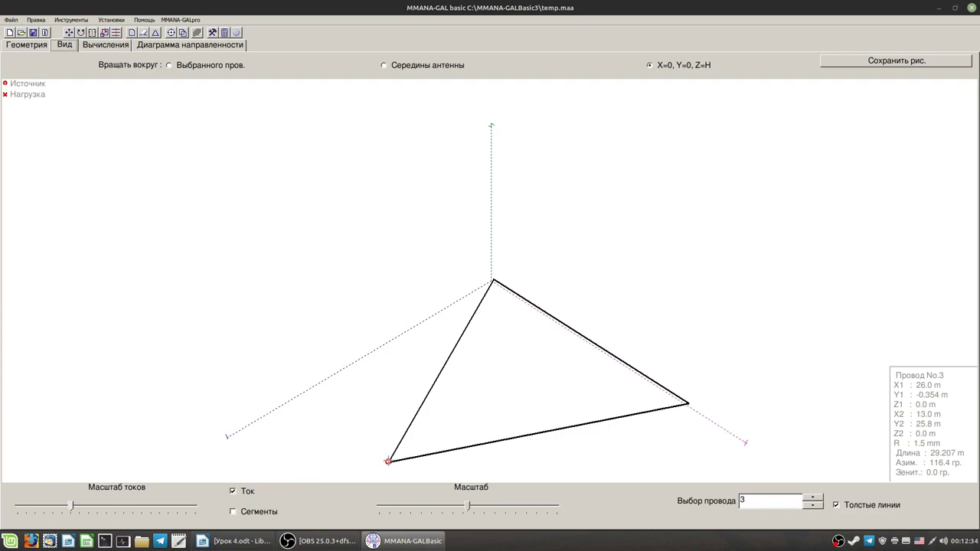
Run the optimisation of the Y2 coordinates of wires 2 and 3, follow it in the 3D view, and decline saving the optimisation table
click(107, 44)
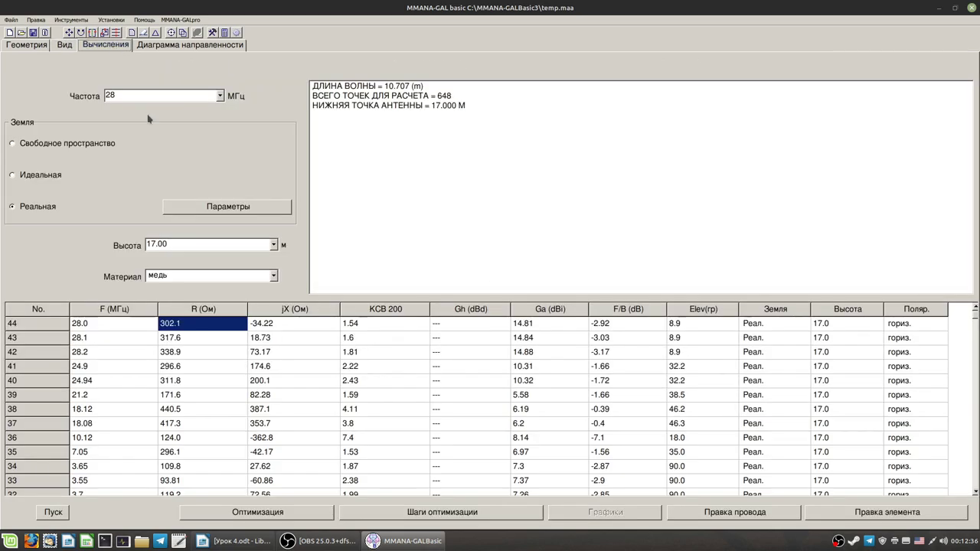
click(241, 511)
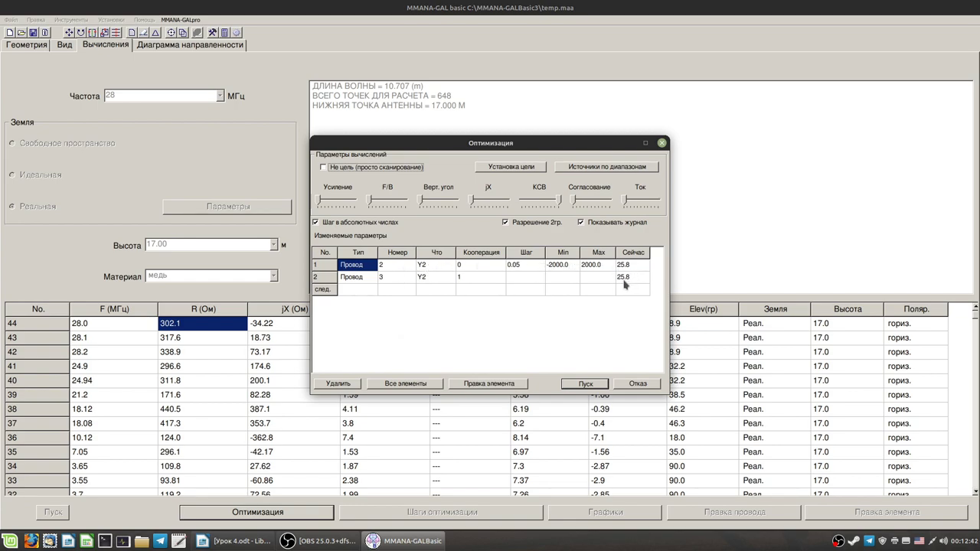
click(585, 384)
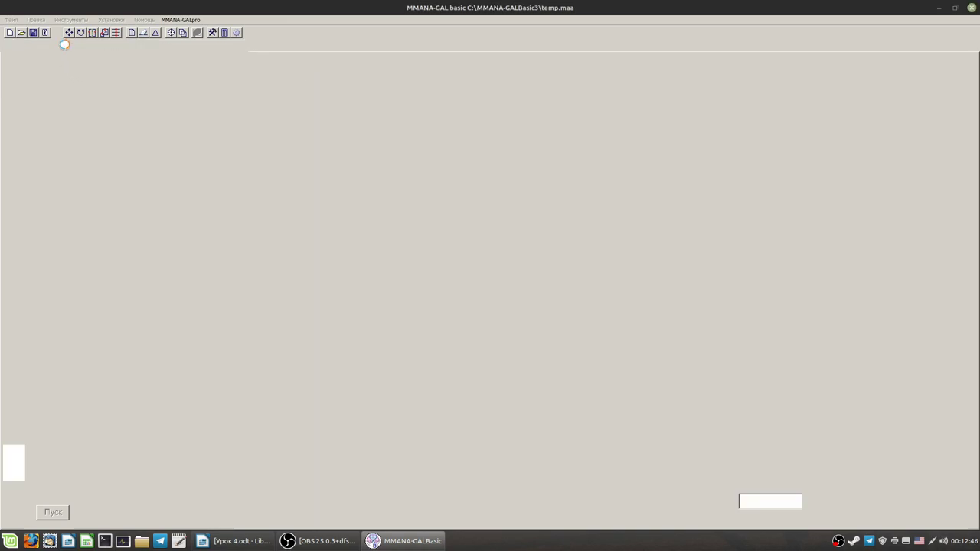
click(65, 43)
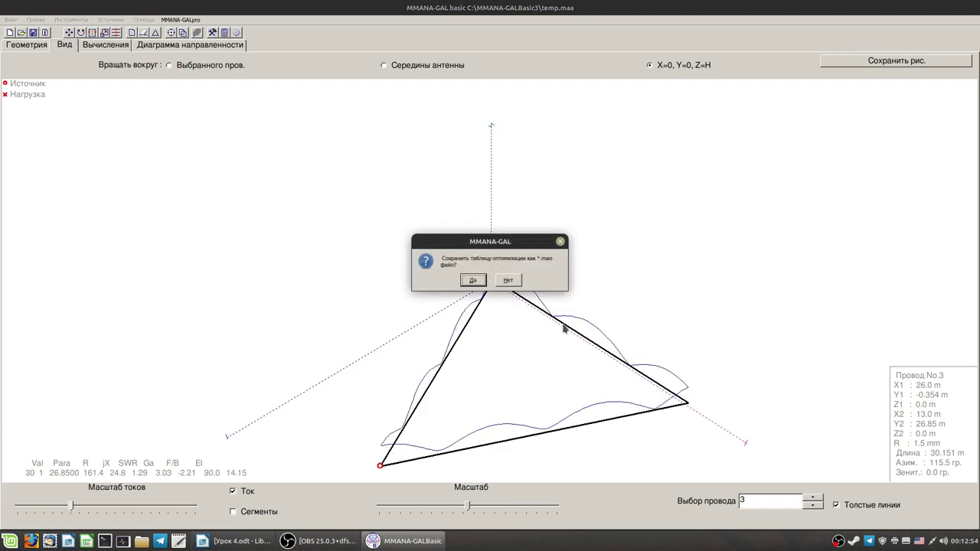
click(509, 281)
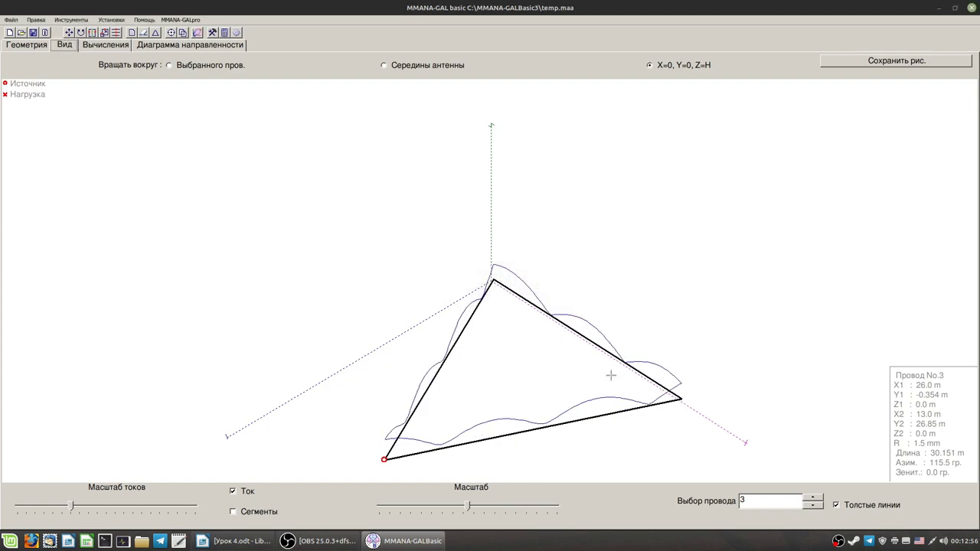
Examine the lengths and end coordinates of all three wires and the current distribution along the optimised loop
click(673, 393)
click(621, 412)
click(431, 382)
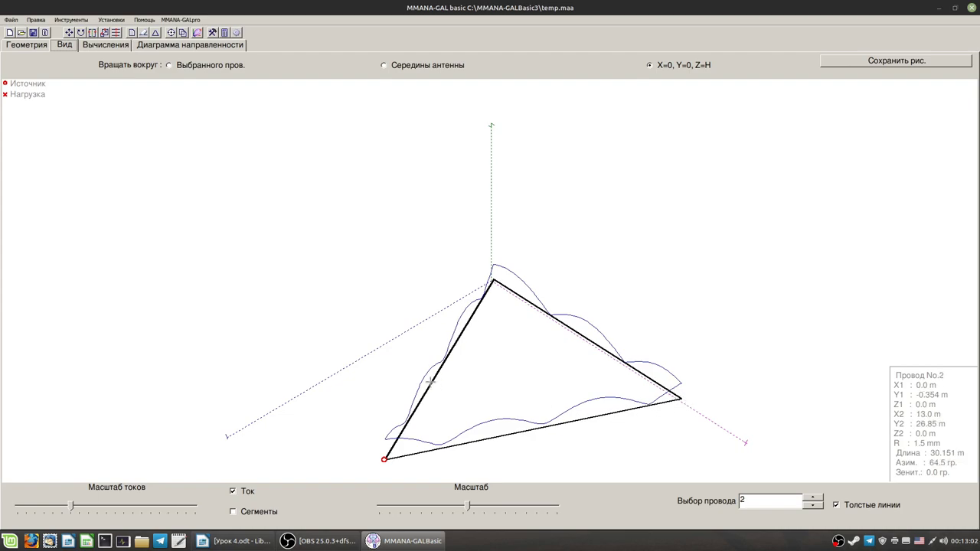
click(519, 432)
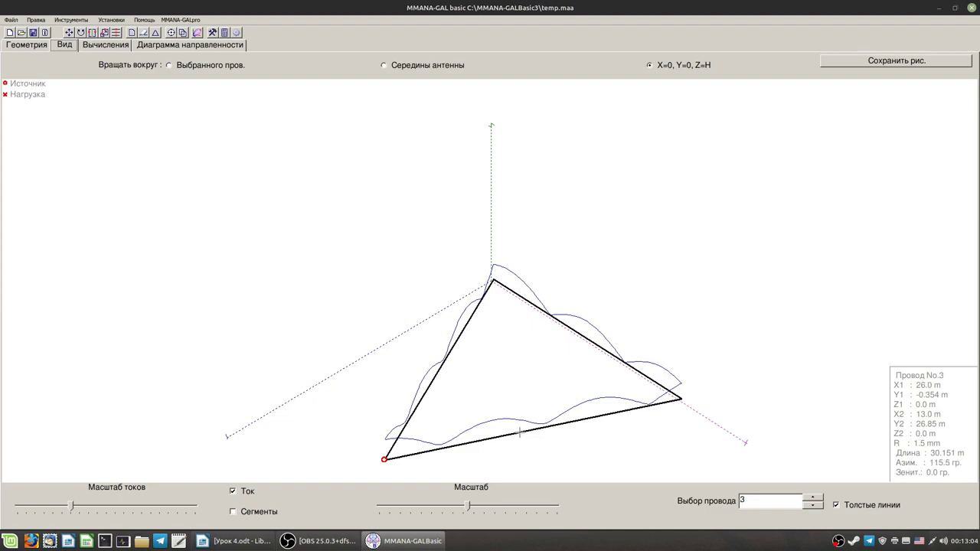
click(425, 395)
click(472, 442)
click(414, 396)
right_click(502, 411)
click(451, 394)
mouse_move(450, 394)
mouse_down()
mouse_move(492, 396)
mouse_move(467, 394)
mouse_up()
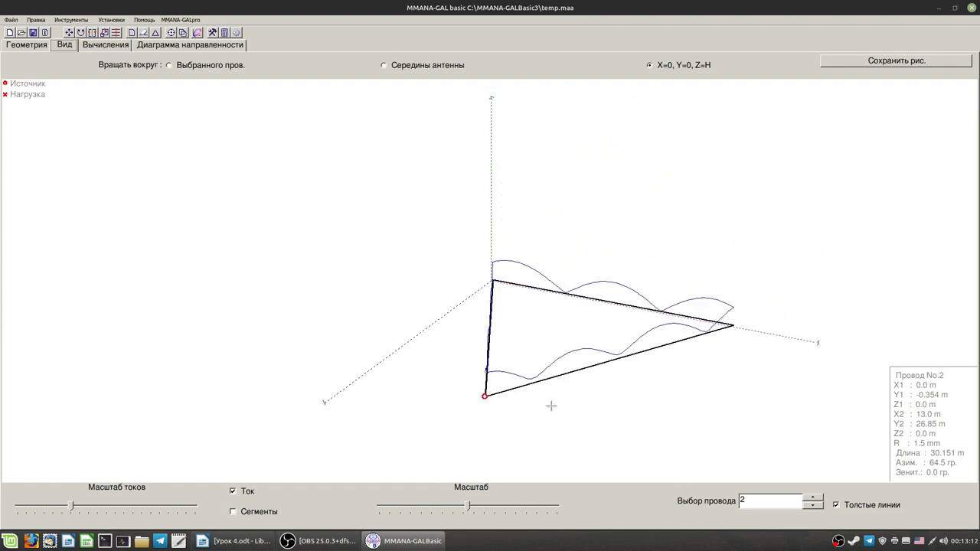
click(550, 291)
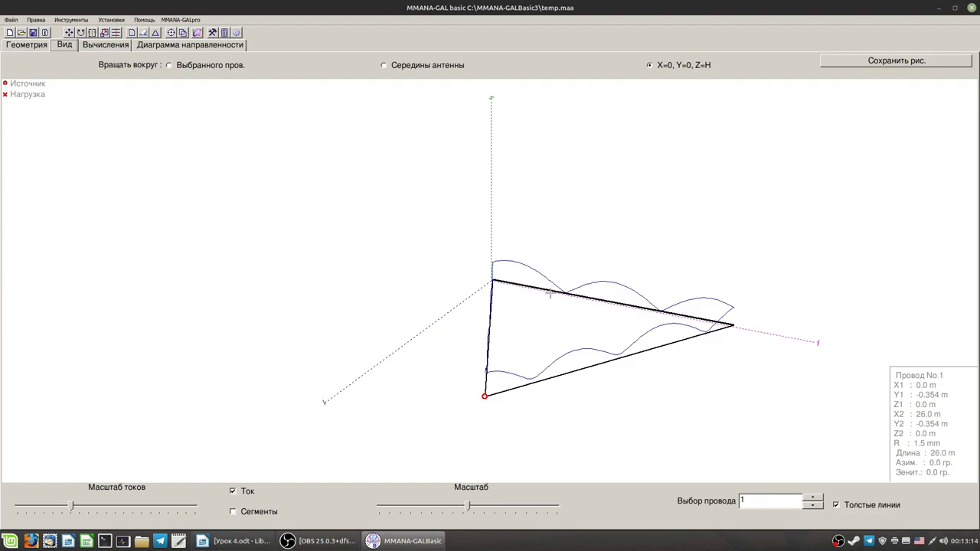
Compare the lengths and end coordinates of wires 1, 2 and 3 in the antenna view
click(488, 354)
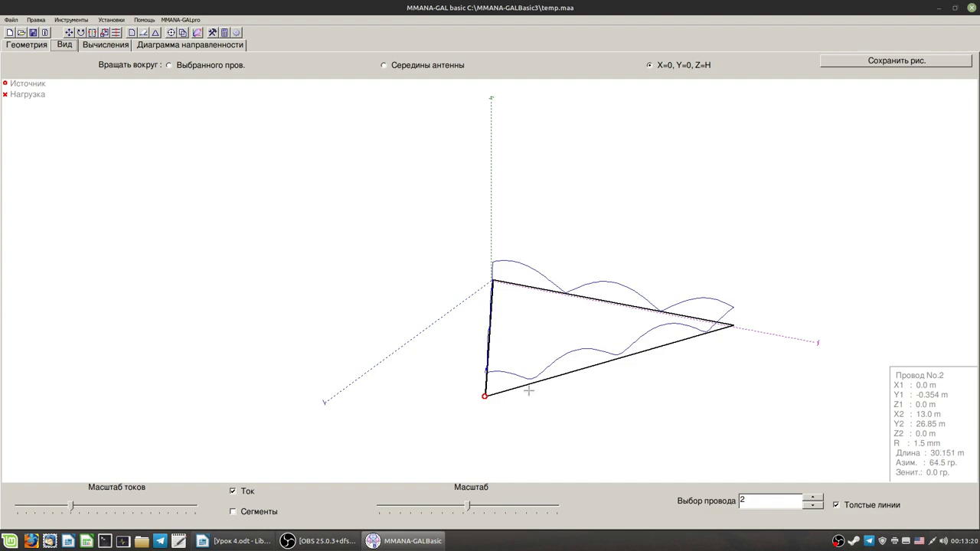
click(487, 375)
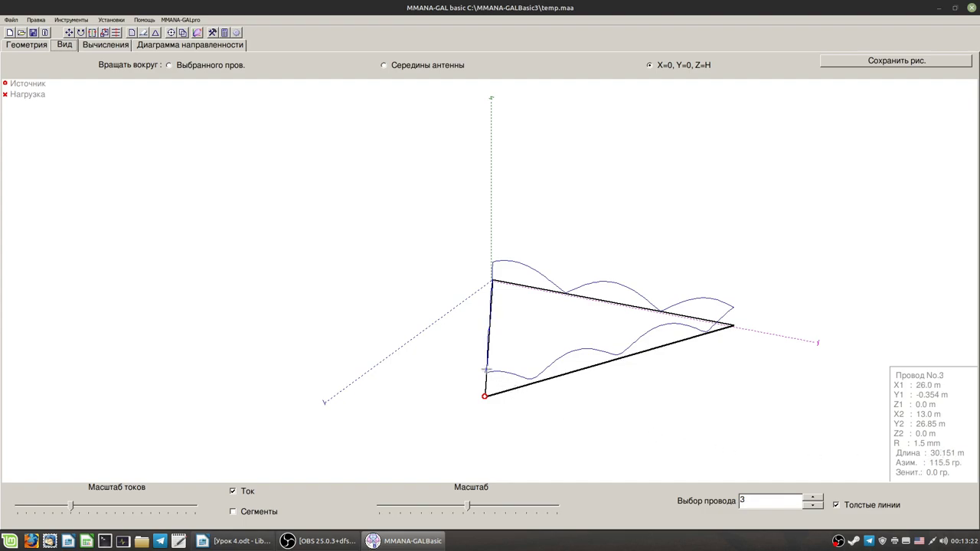
click(485, 369)
click(626, 305)
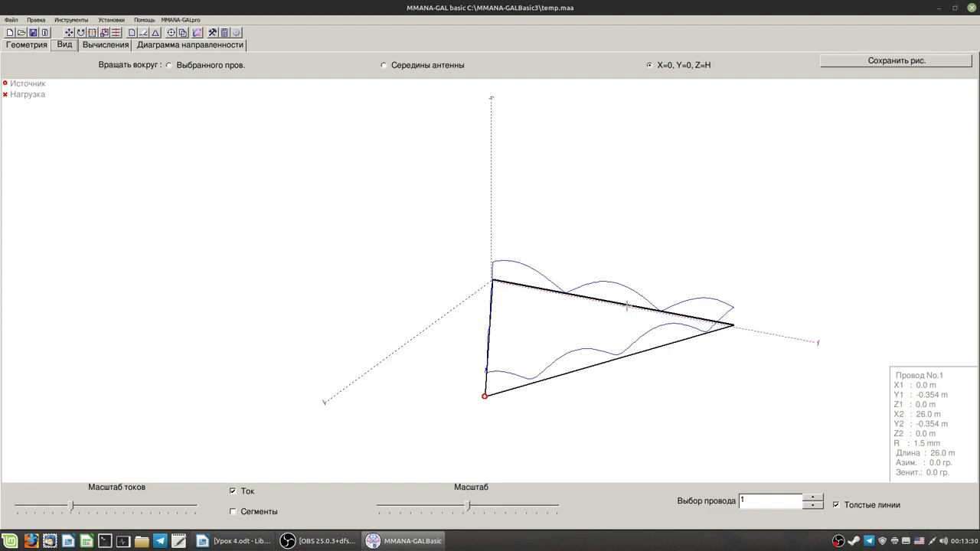
click(540, 381)
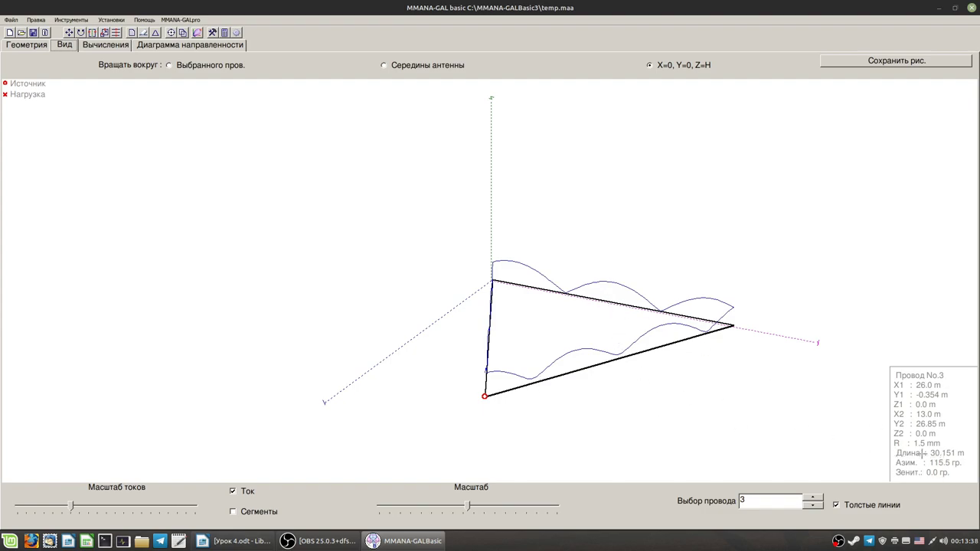
click(624, 305)
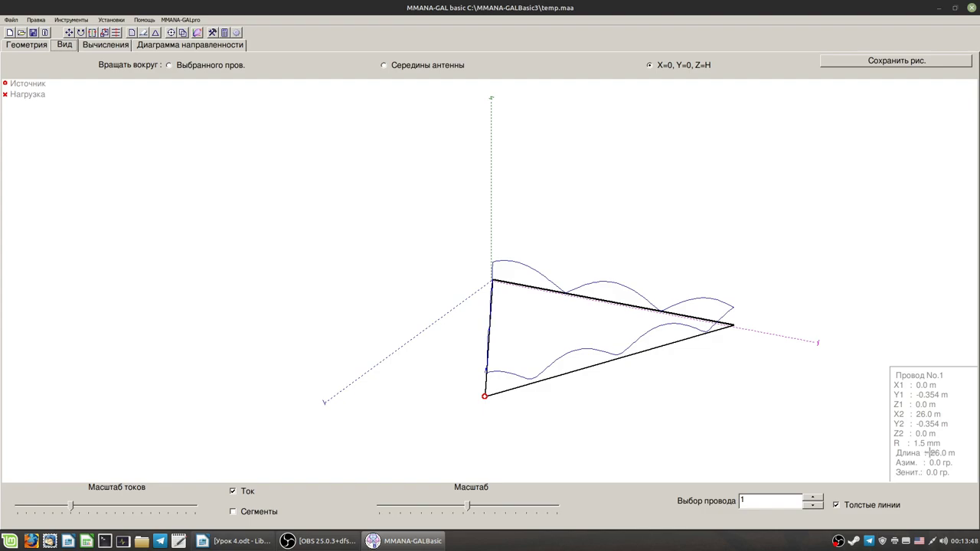
Calculate the optimised loop at 28 MHz and at 28.200 MHz over real ground at 17 m height
click(105, 45)
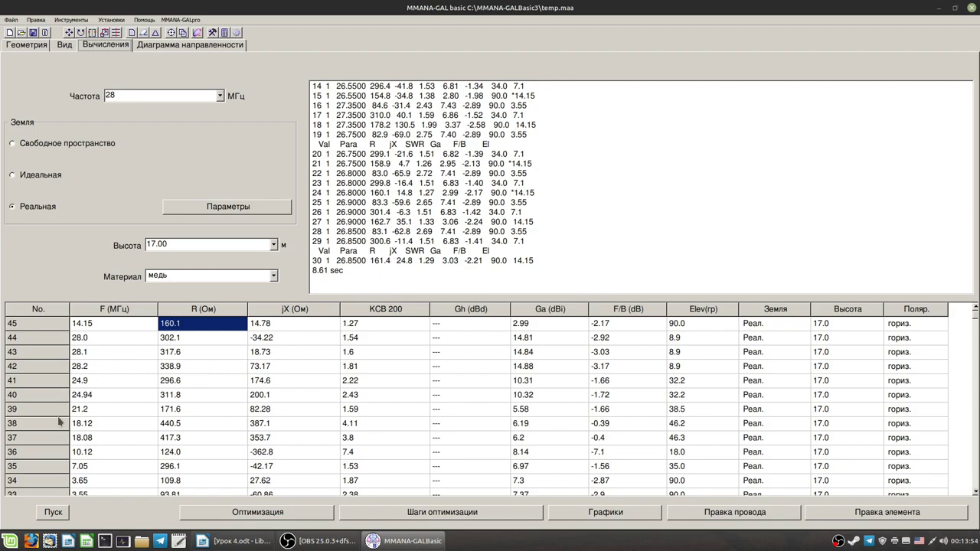
click(51, 516)
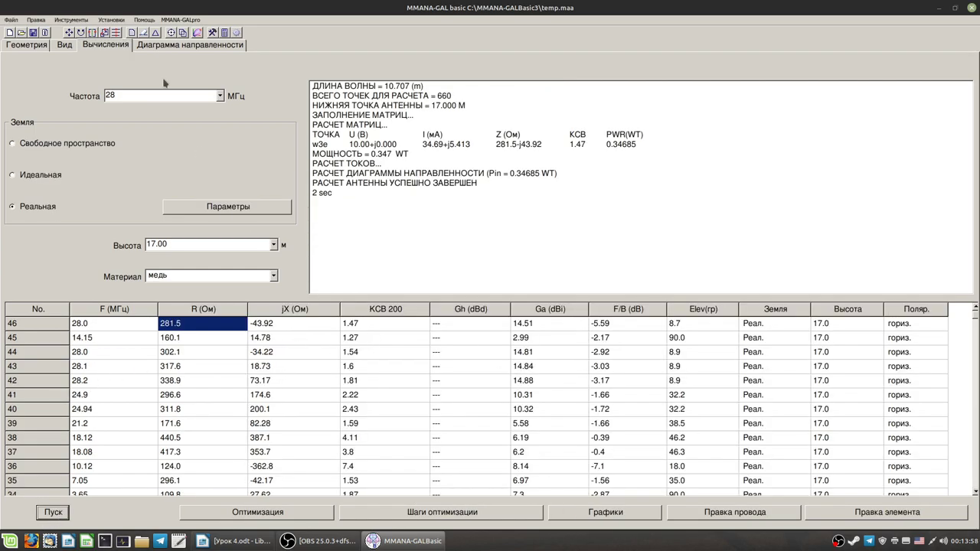
click(220, 95)
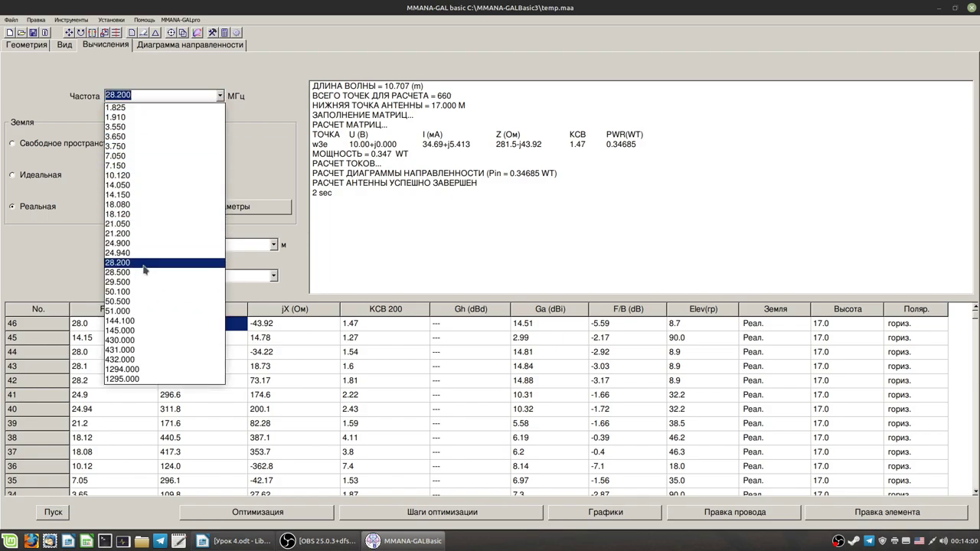
click(146, 265)
click(53, 512)
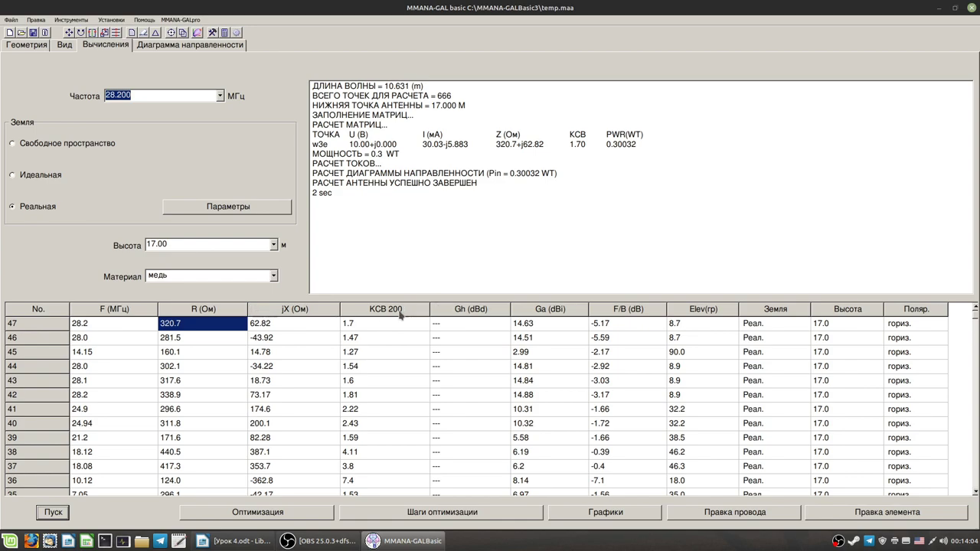
Calculate the loop at 21.200 MHz and compare its SWR with the earlier 21.2 MHz result in the table
click(219, 95)
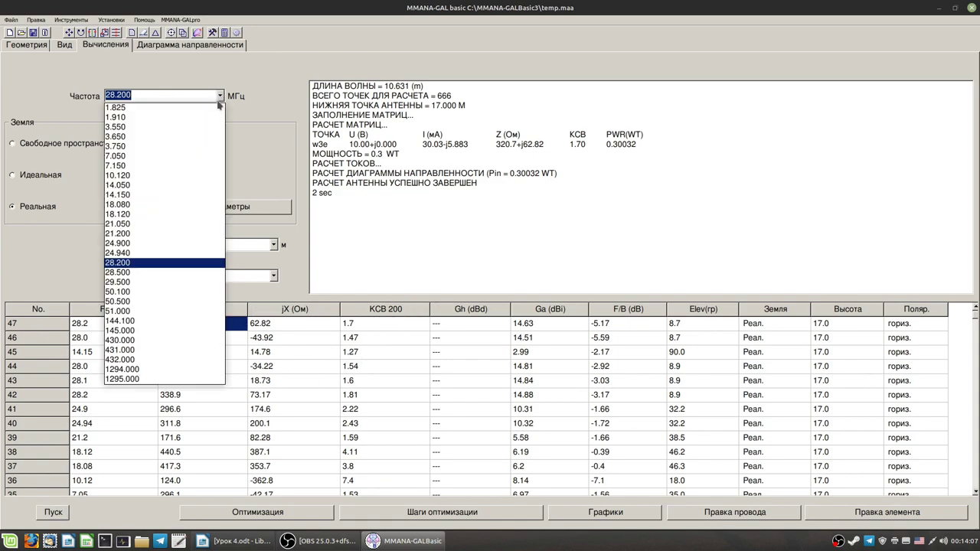
click(141, 234)
click(53, 512)
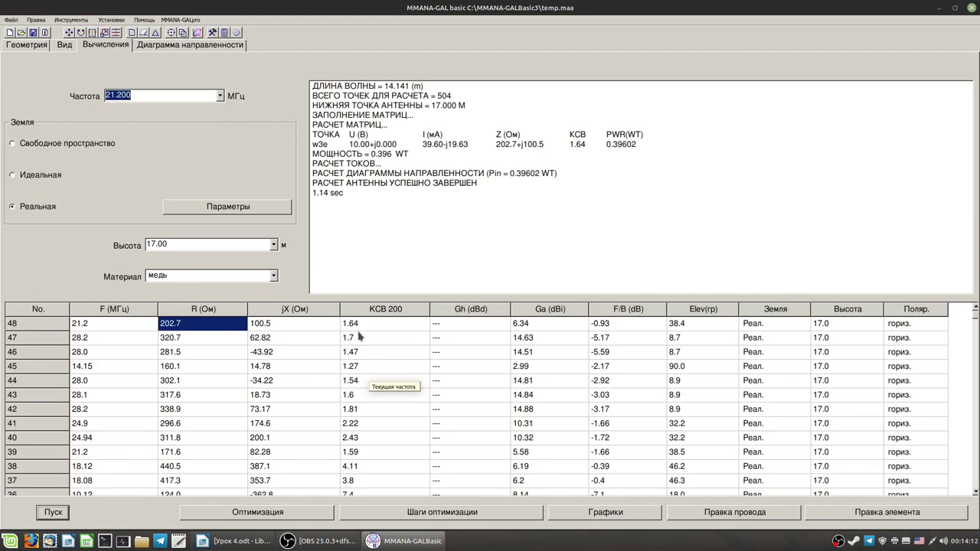
click(348, 457)
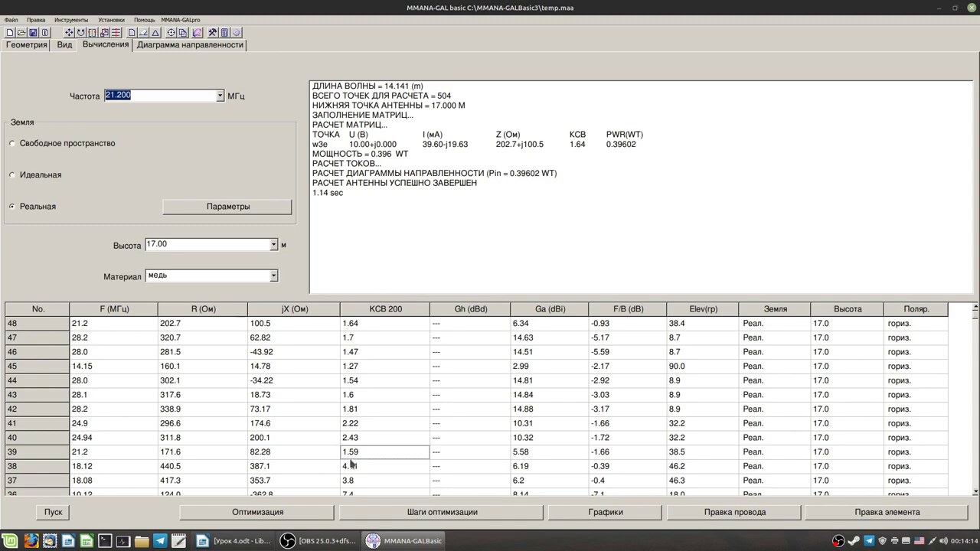
Calculate the loop at 14.150 MHz and compare its SWR with the earlier 14.15 and 14.05 MHz results in the table
click(219, 97)
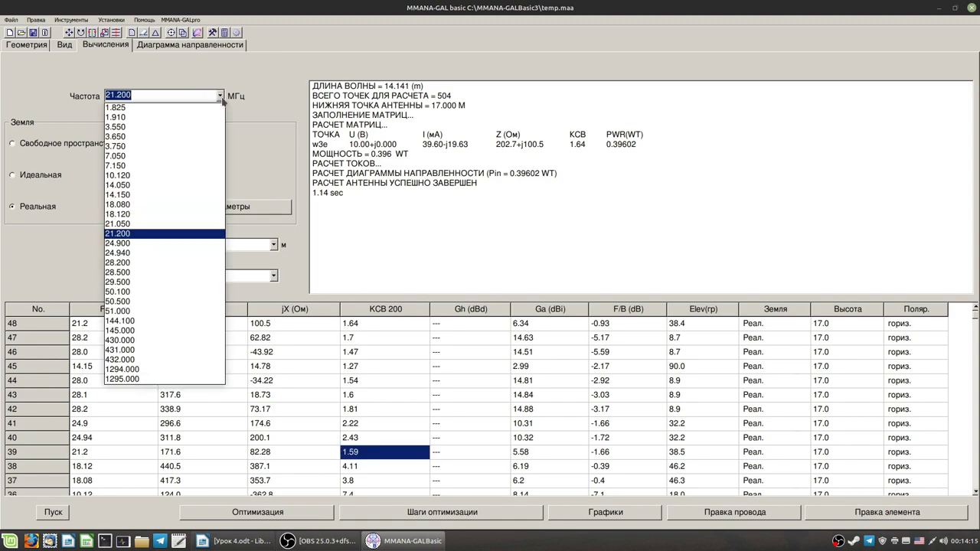
click(152, 196)
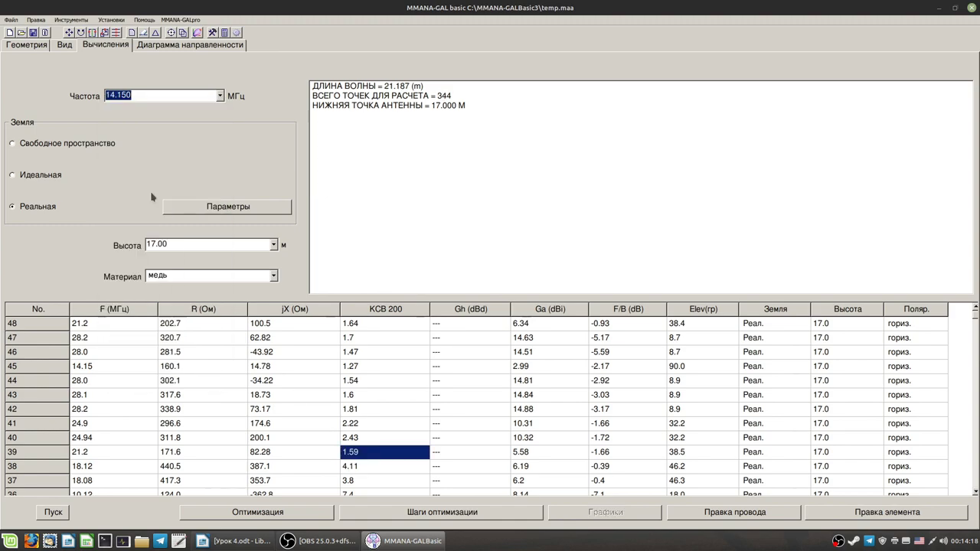
click(52, 512)
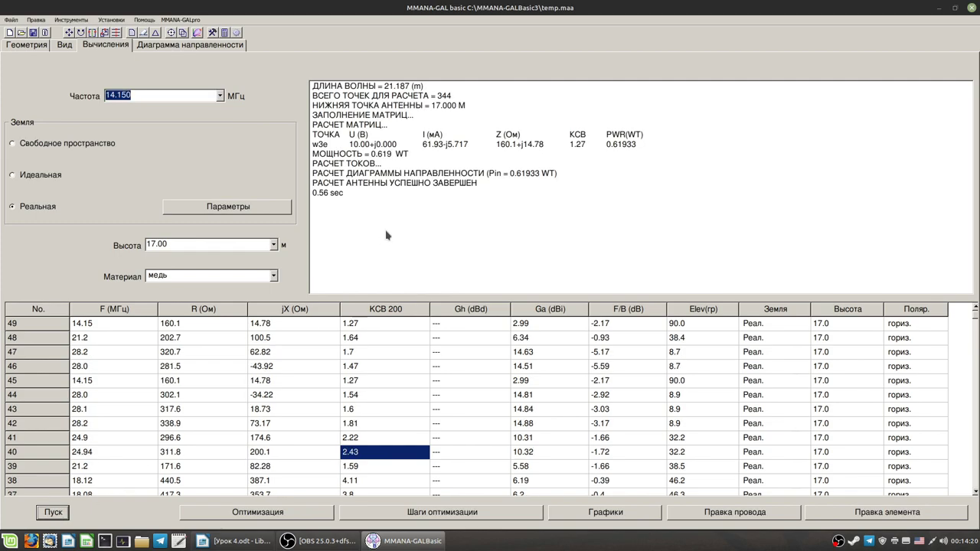
click(352, 480)
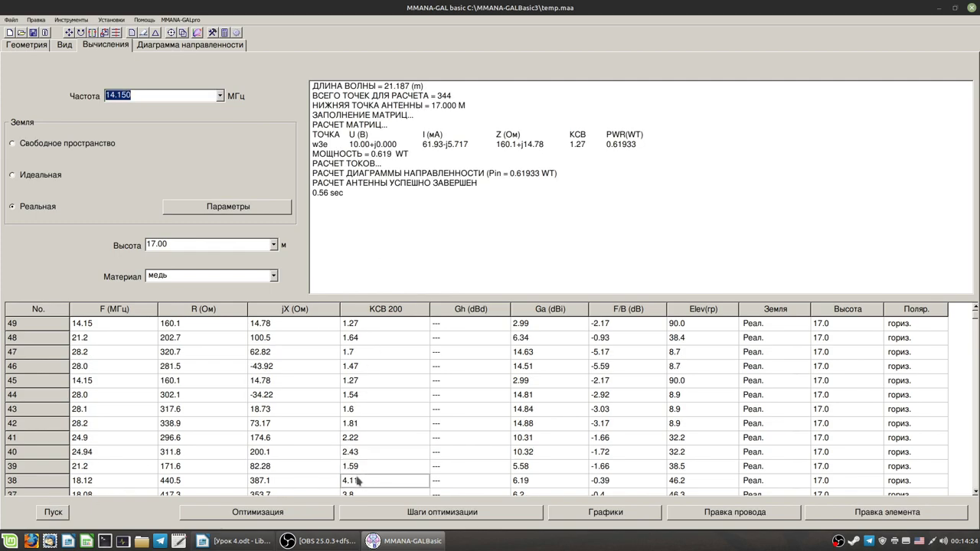
scroll(357, 480, down, 3)
scroll(356, 480, down, 7)
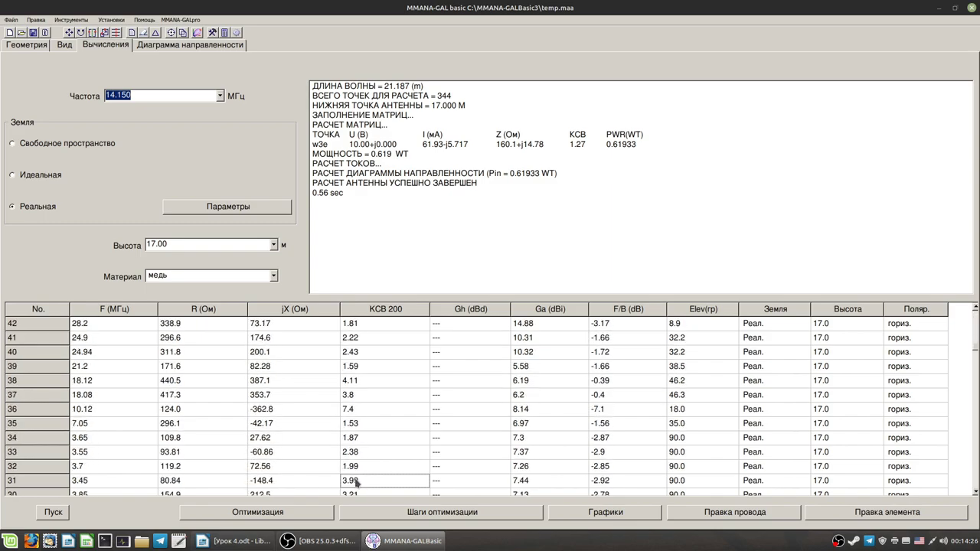
scroll(353, 480, down, 5)
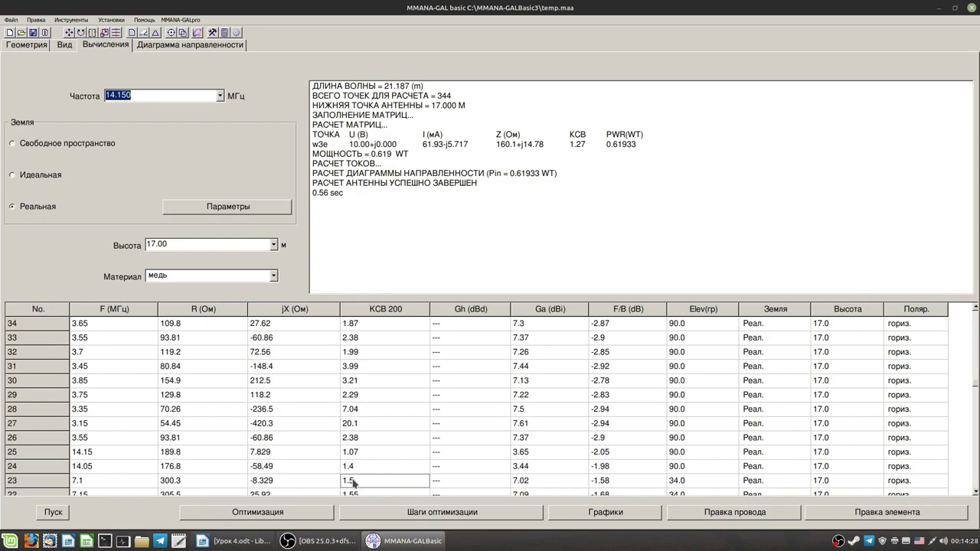
click(356, 455)
click(353, 471)
click(356, 453)
click(354, 466)
Calculate the loop at 14.050 MHz and check its SWR in the newest row of the results table
click(221, 97)
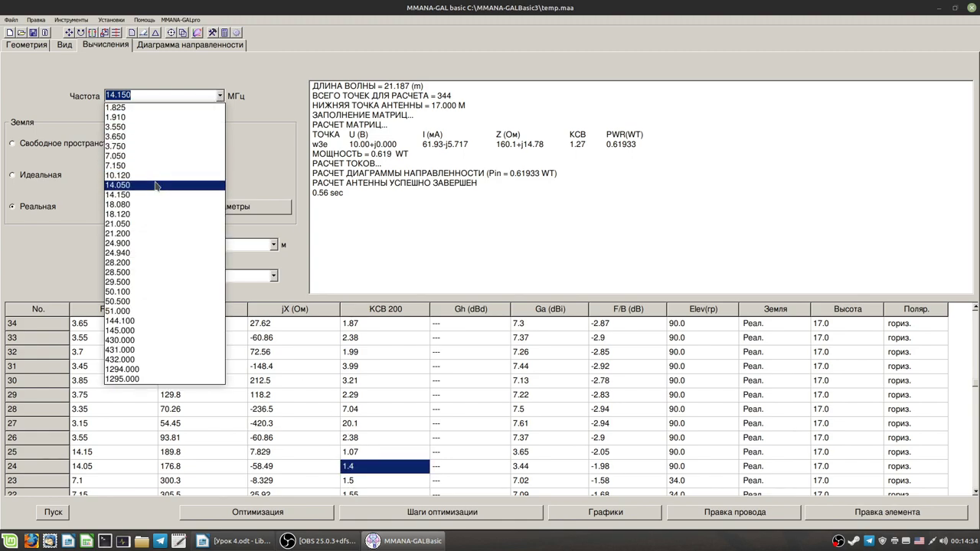
click(214, 178)
click(52, 515)
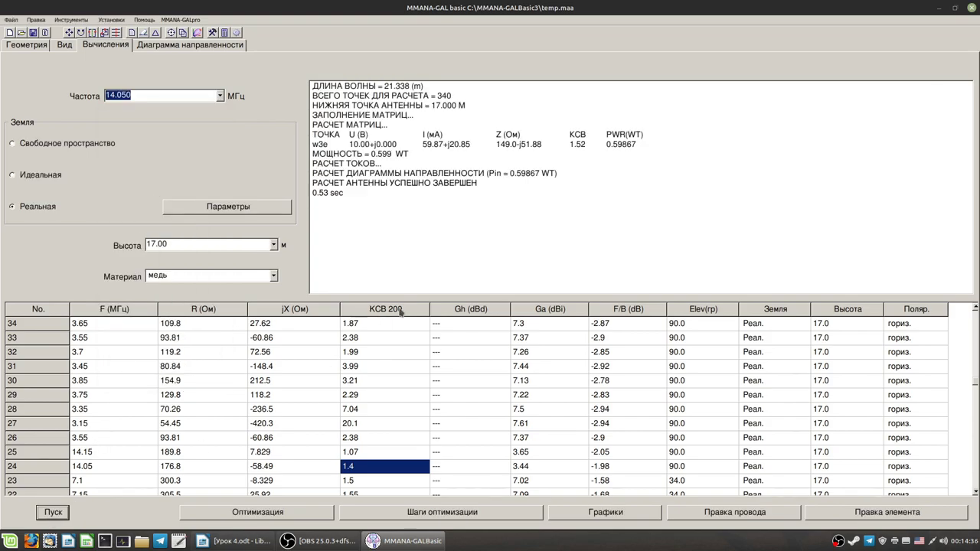
drag(977, 387, 975, 316)
click(365, 322)
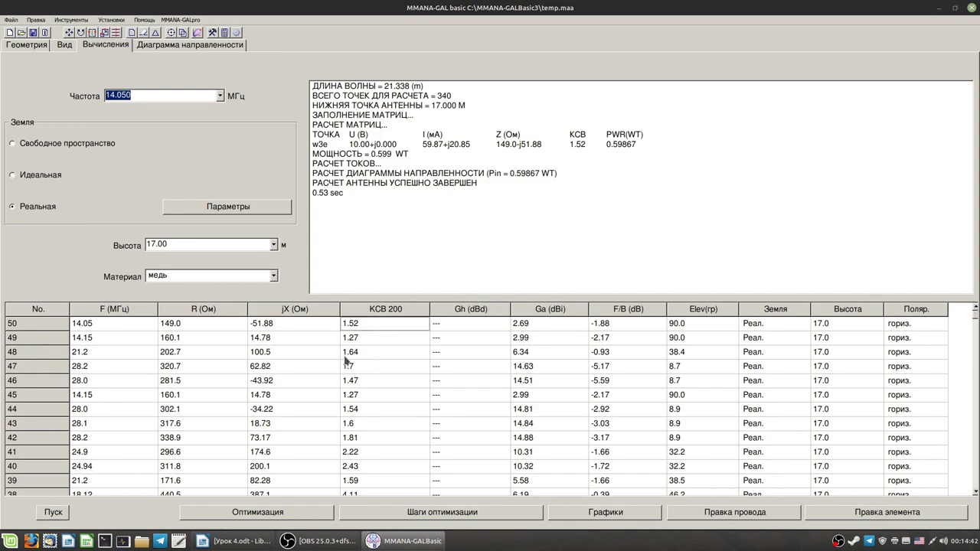
Calculate the loop at 7.150 MHz
click(220, 96)
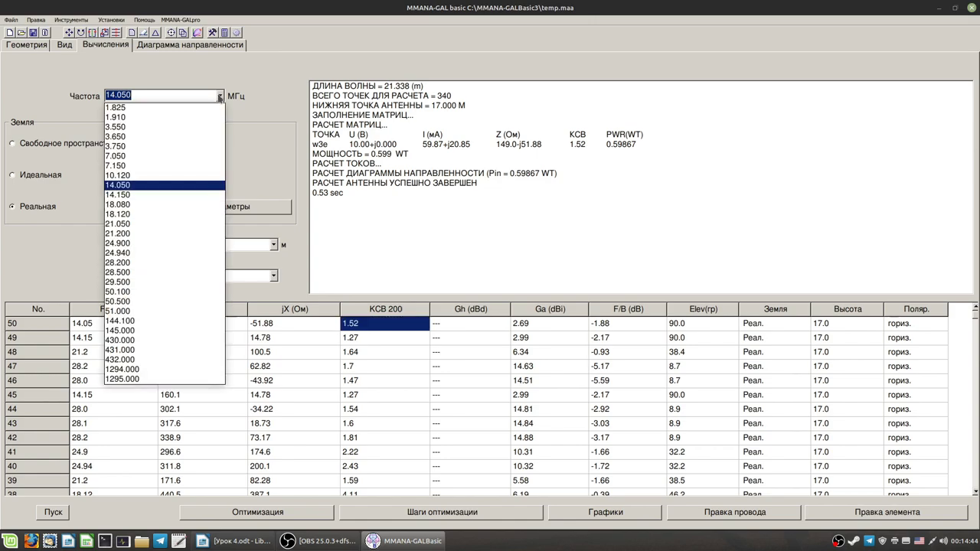
click(149, 165)
click(53, 512)
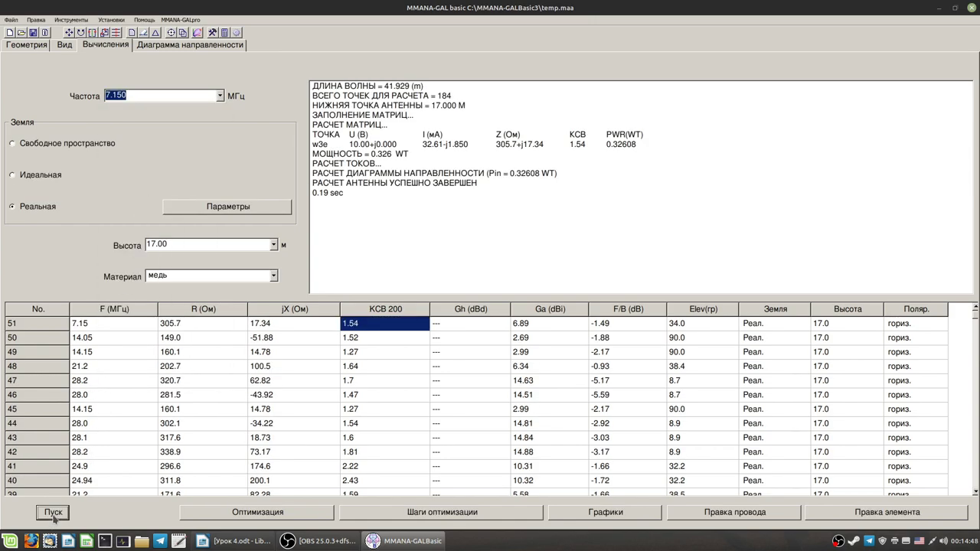
click(53, 512)
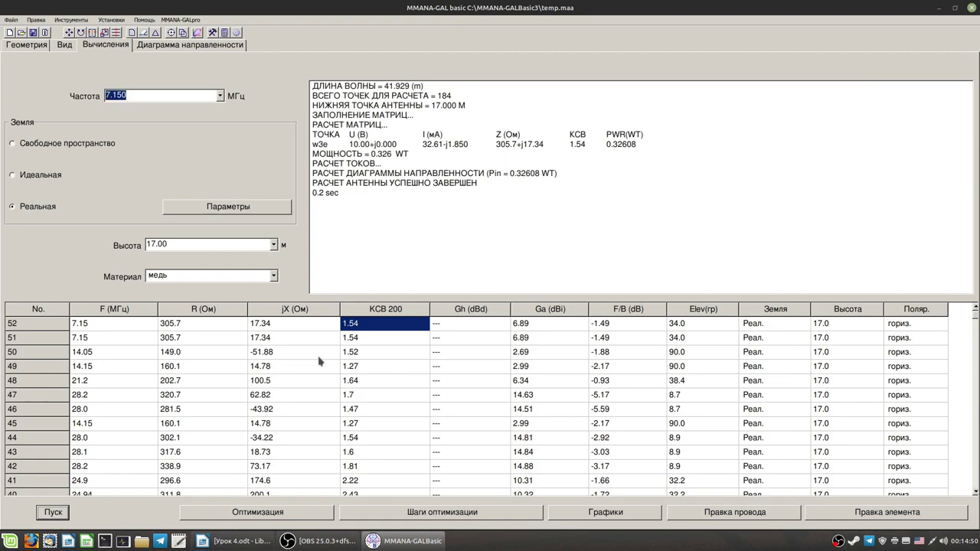
Calculate the loop on the 80 m band at 3.650 MHz and at 3.550 MHz
click(220, 96)
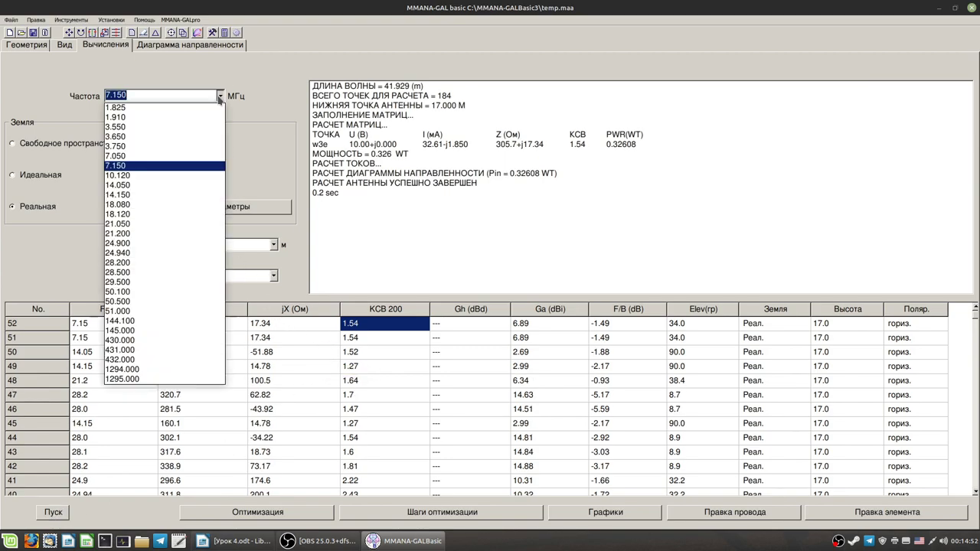
click(139, 138)
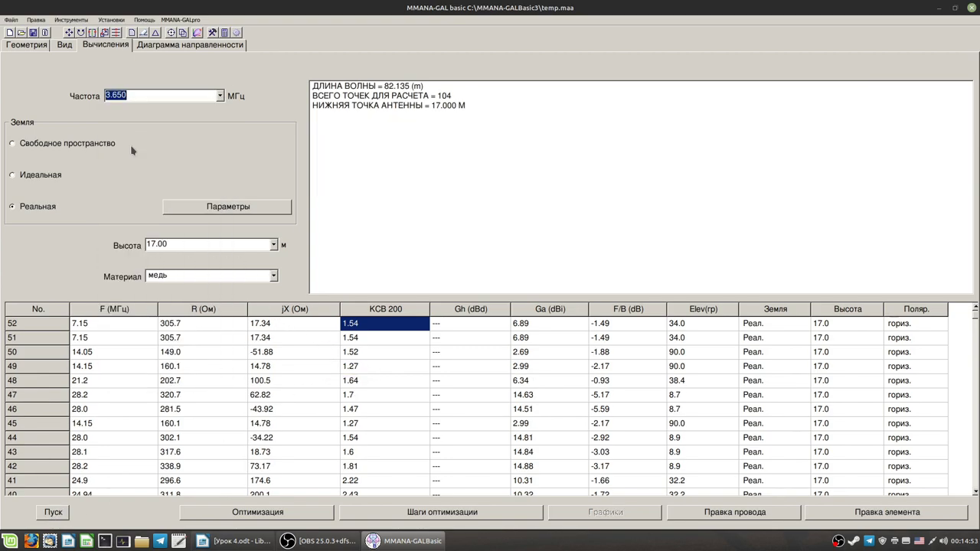
click(54, 516)
click(220, 95)
key(Up)
key(Return)
click(53, 513)
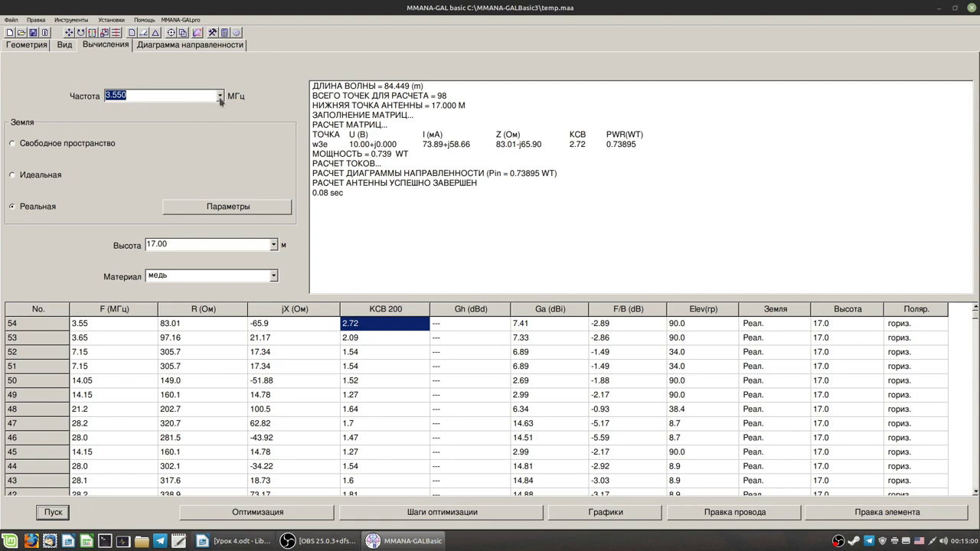
Calculate the loop at 3.750 MHz and view its radiation pattern
click(220, 96)
click(145, 143)
click(66, 512)
click(131, 93)
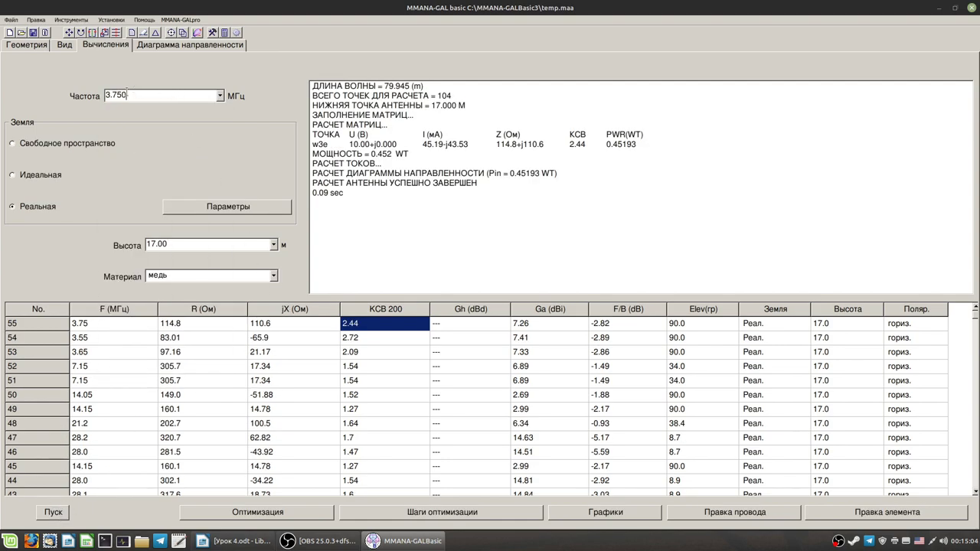
drag(112, 95, 143, 95)
click(160, 46)
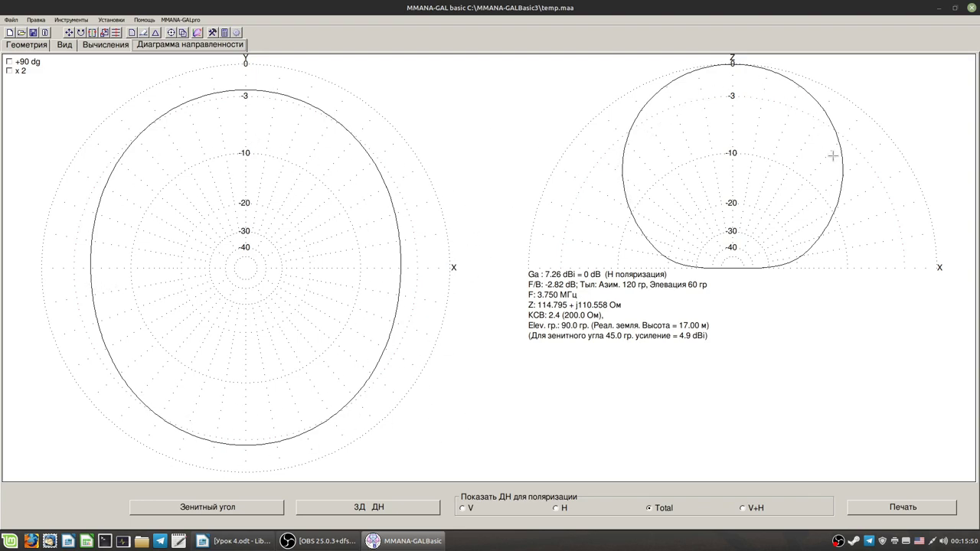
click(103, 45)
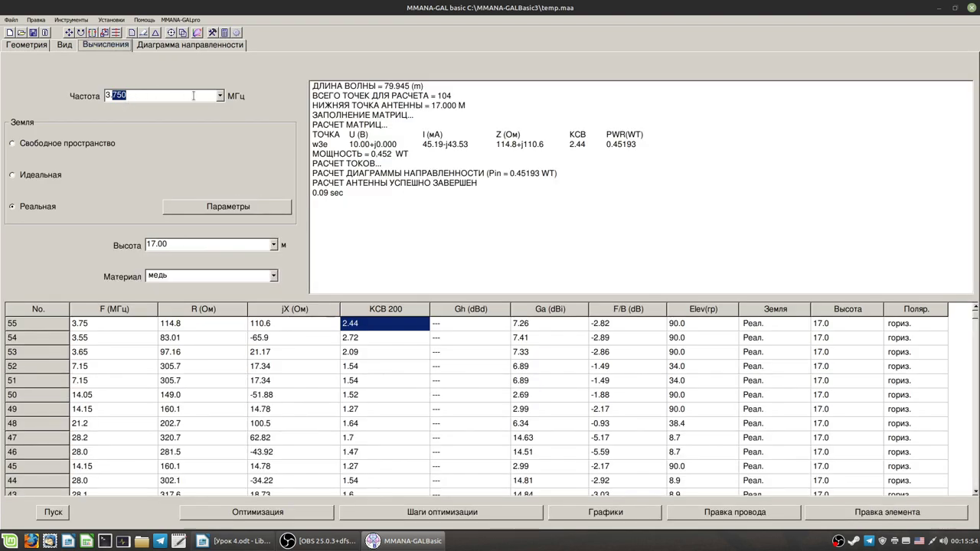
Repeat the loop calculation at 3.650 MHz and at 3.550 MHz to compare the SWR across the 80 m band
click(220, 95)
click(164, 143)
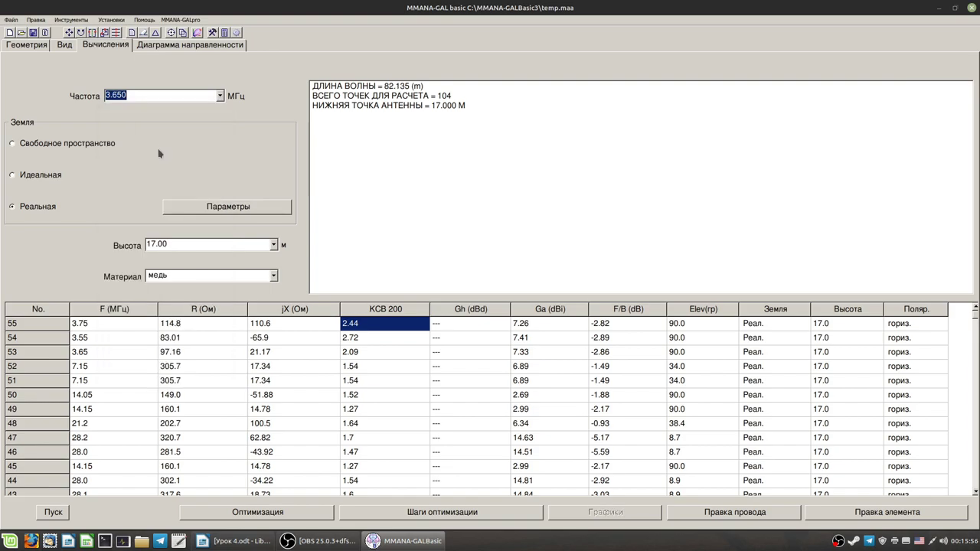
click(47, 515)
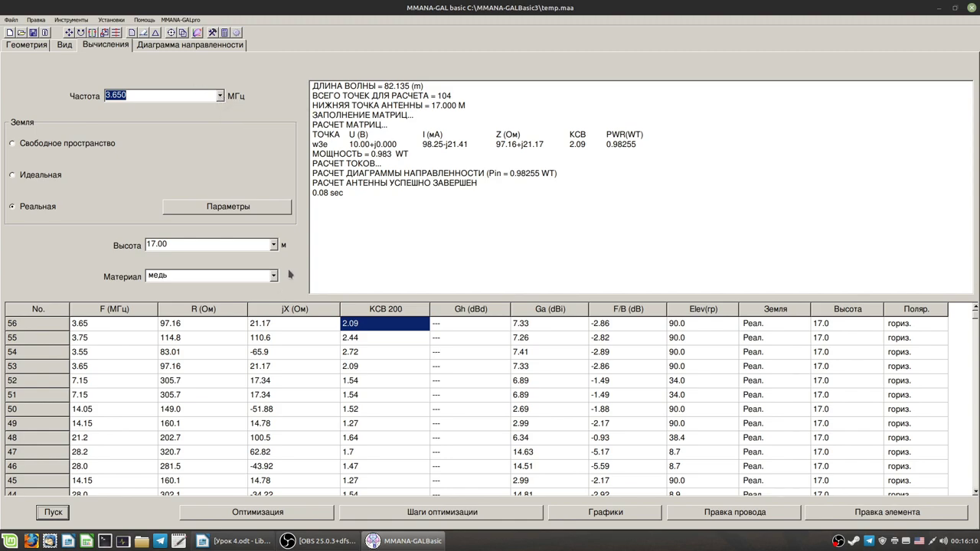
click(221, 94)
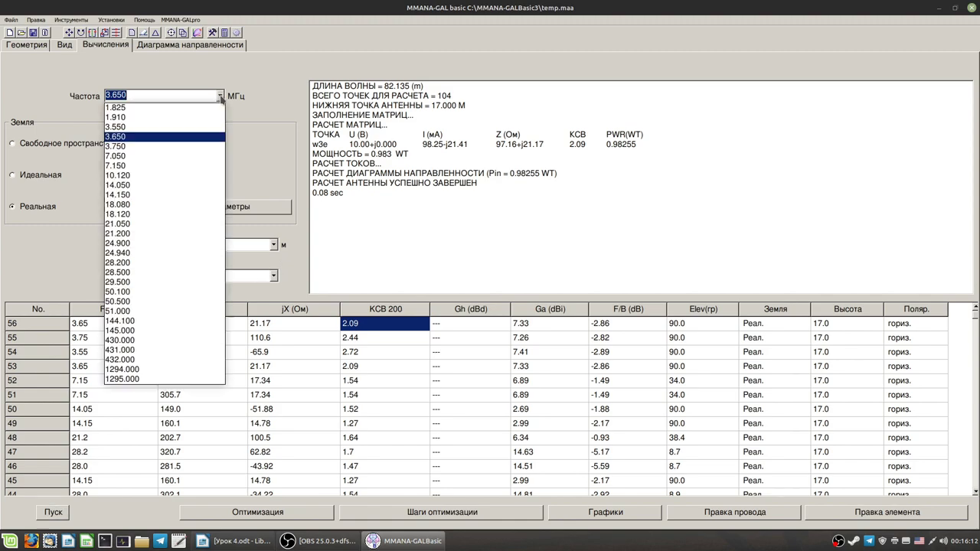
click(176, 116)
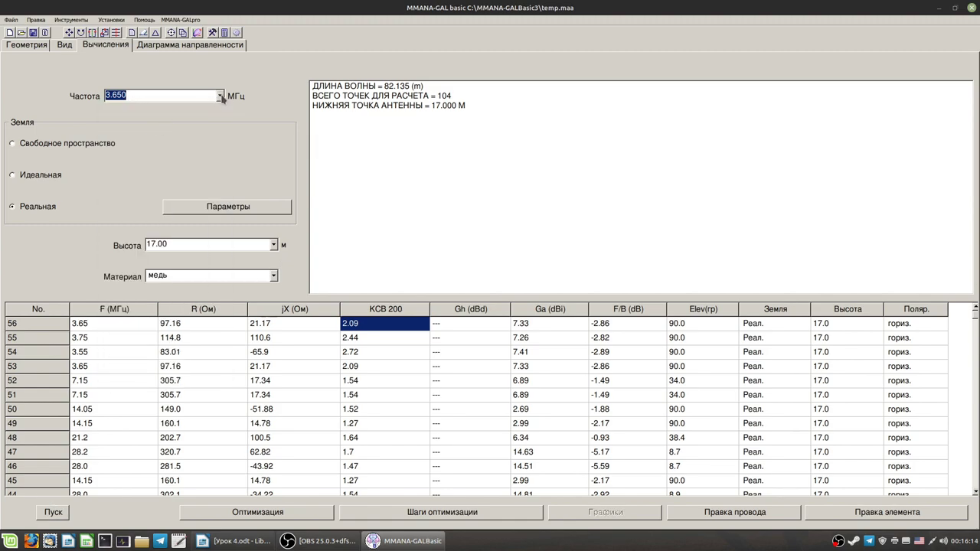
click(221, 95)
click(174, 130)
click(52, 515)
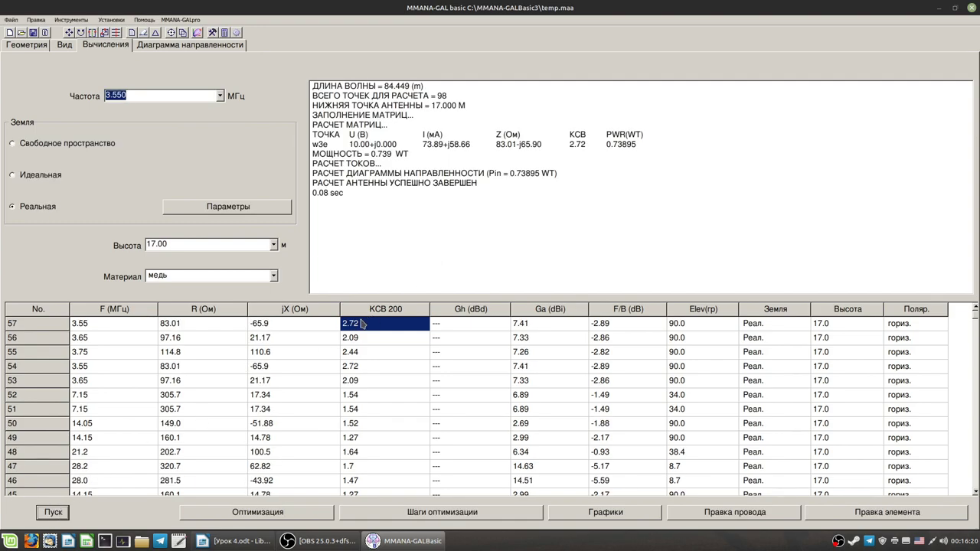
Compare the resistance and SWR entries for 3.65 MHz and 3.75 MHz in the results table
click(196, 339)
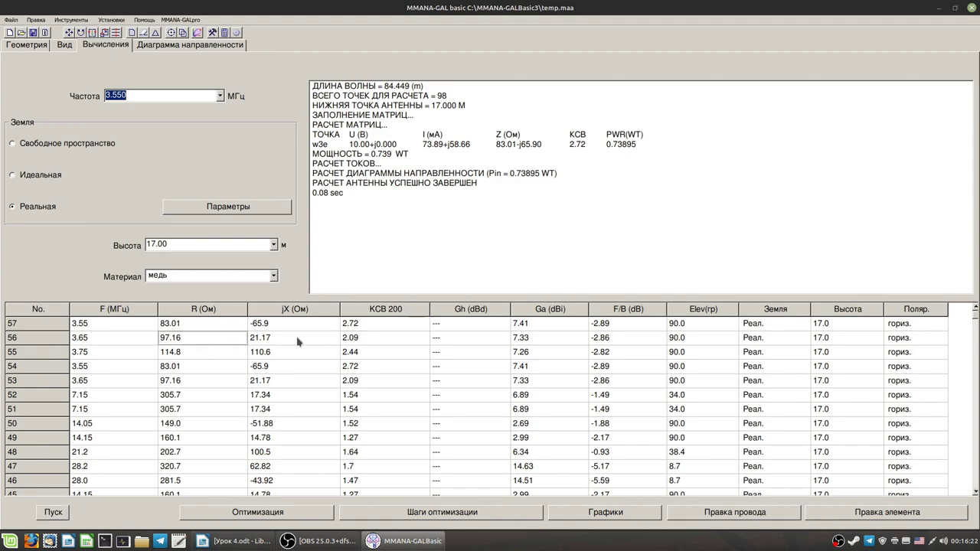
click(349, 341)
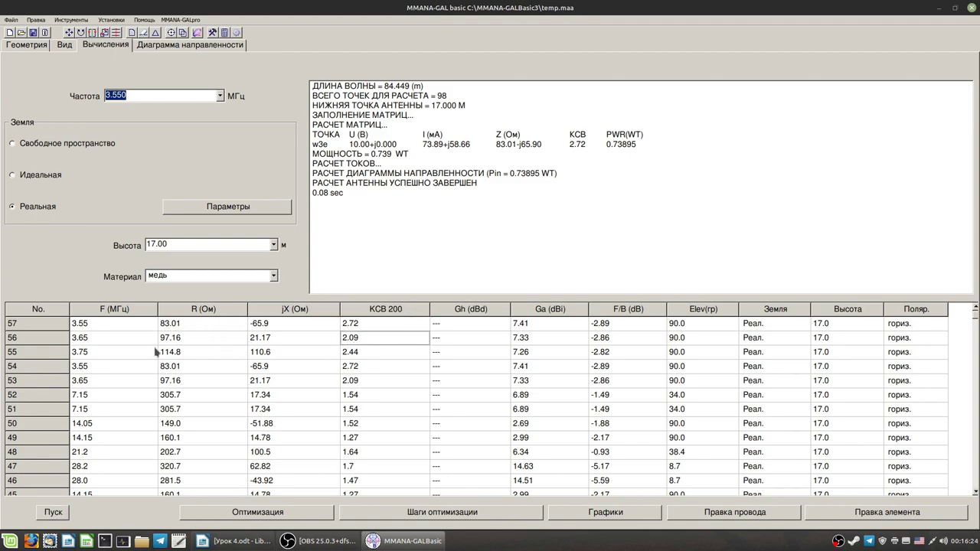
click(169, 357)
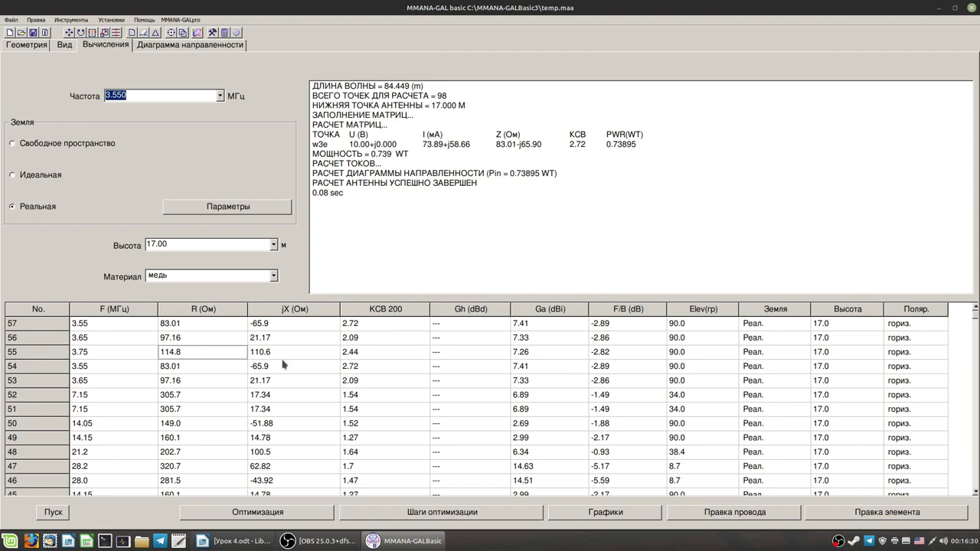
click(389, 354)
click(197, 353)
click(387, 358)
click(219, 358)
Calculate the loop on the 40 m band at 7.050 MHz and at 7.150 MHz
click(220, 96)
click(162, 156)
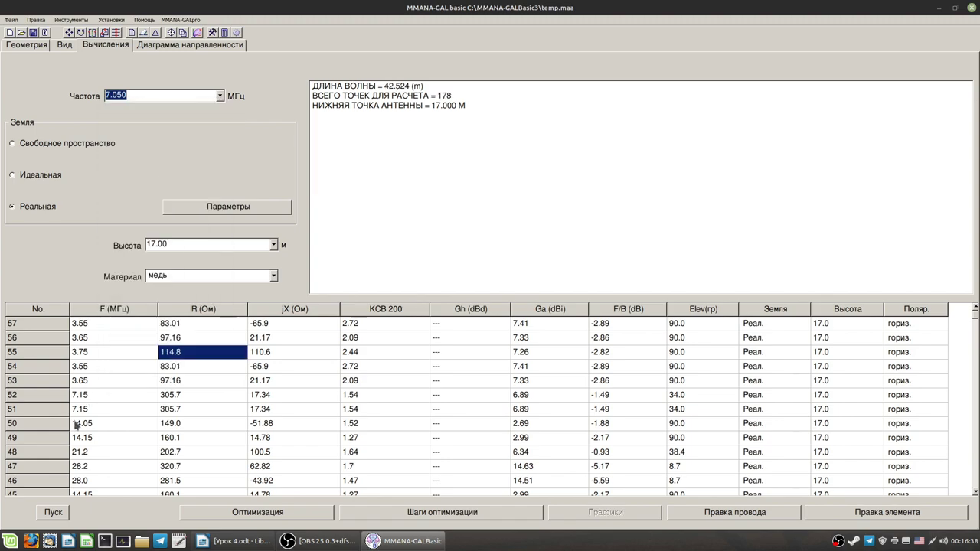
click(65, 518)
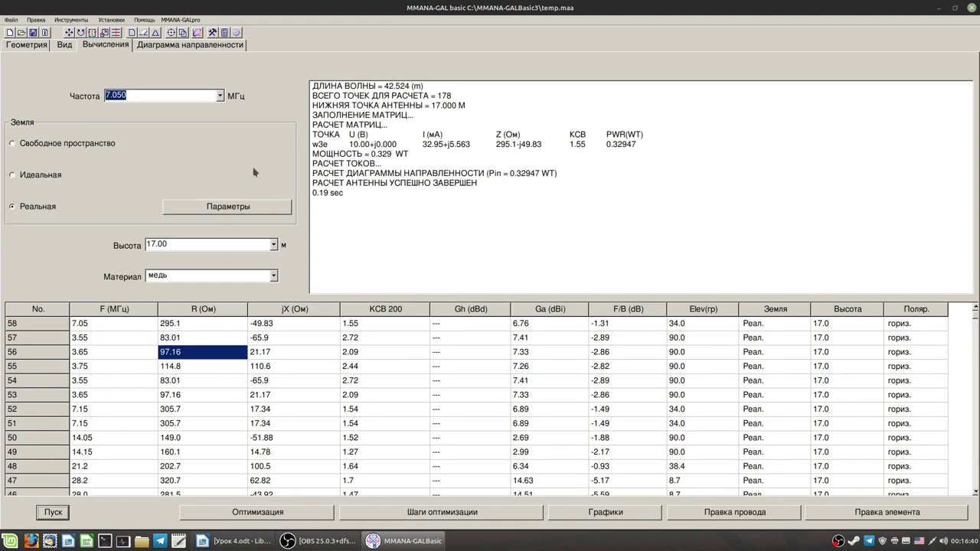
click(220, 96)
click(160, 163)
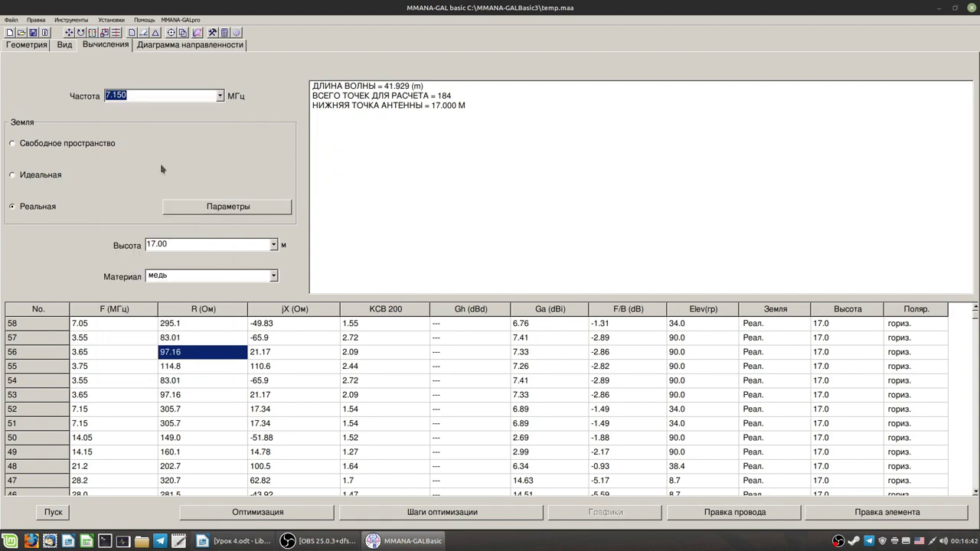
click(53, 511)
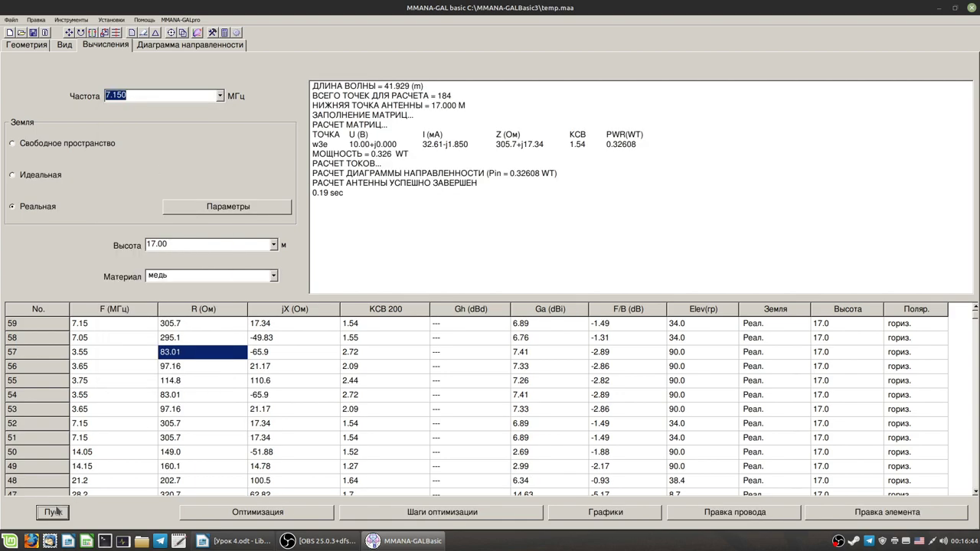
Calculate the loop at 18.080 MHz and again at 3.550 MHz
click(219, 95)
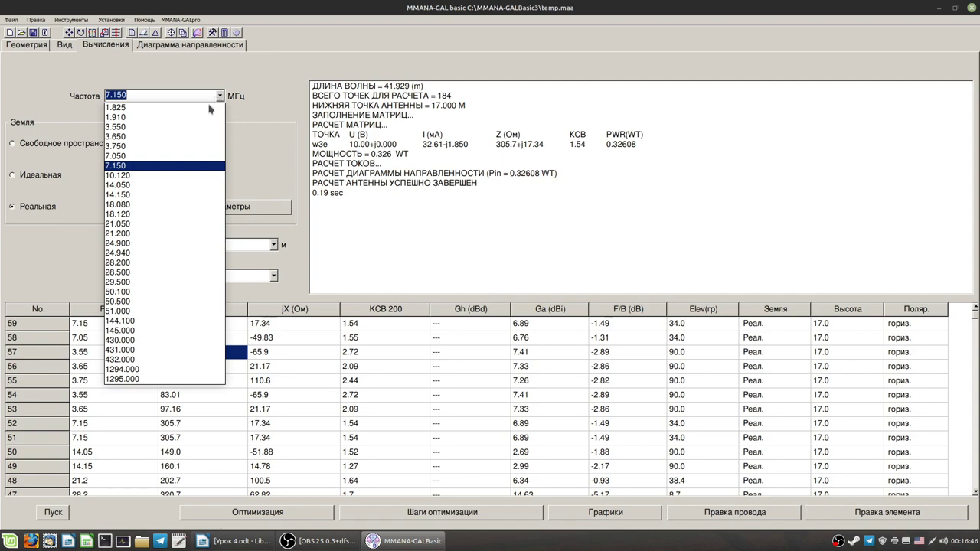
click(141, 206)
click(54, 511)
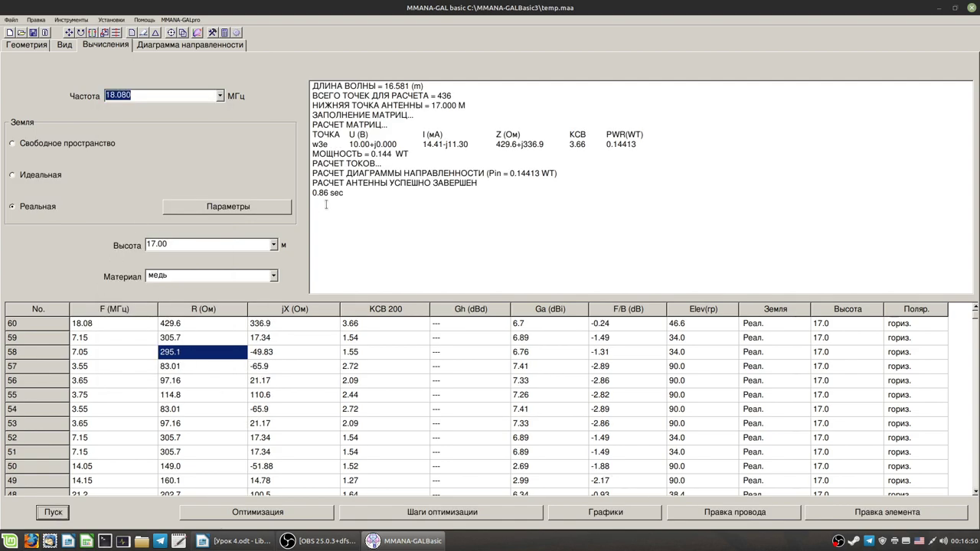
click(218, 95)
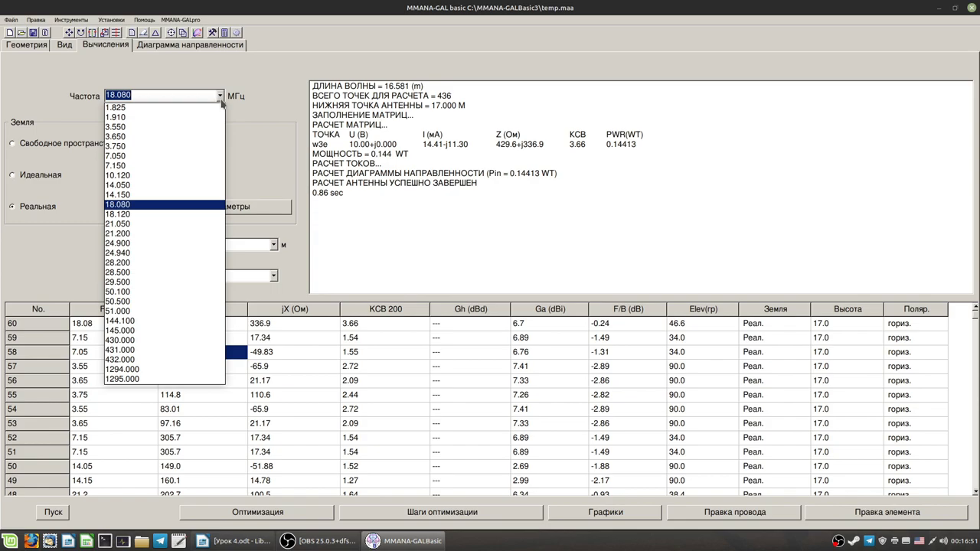
click(153, 127)
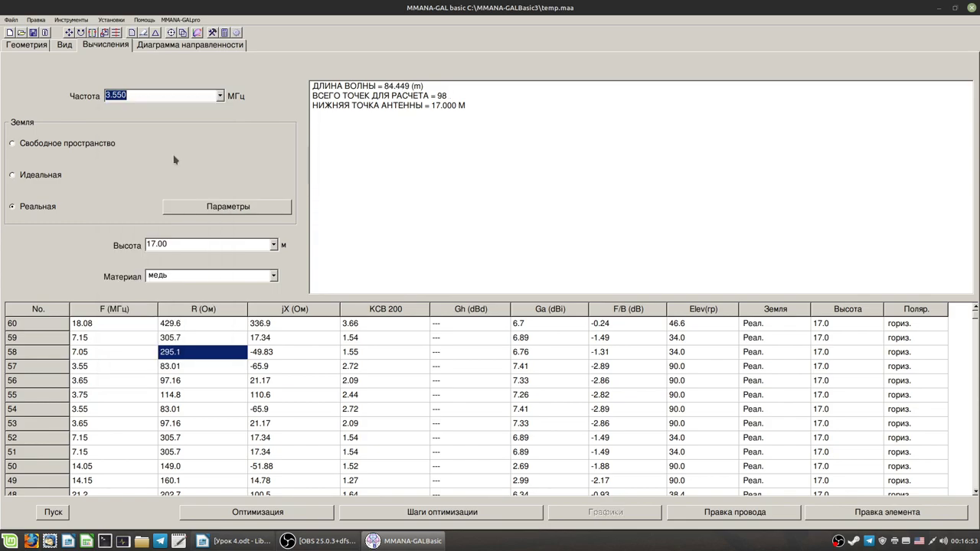
click(53, 512)
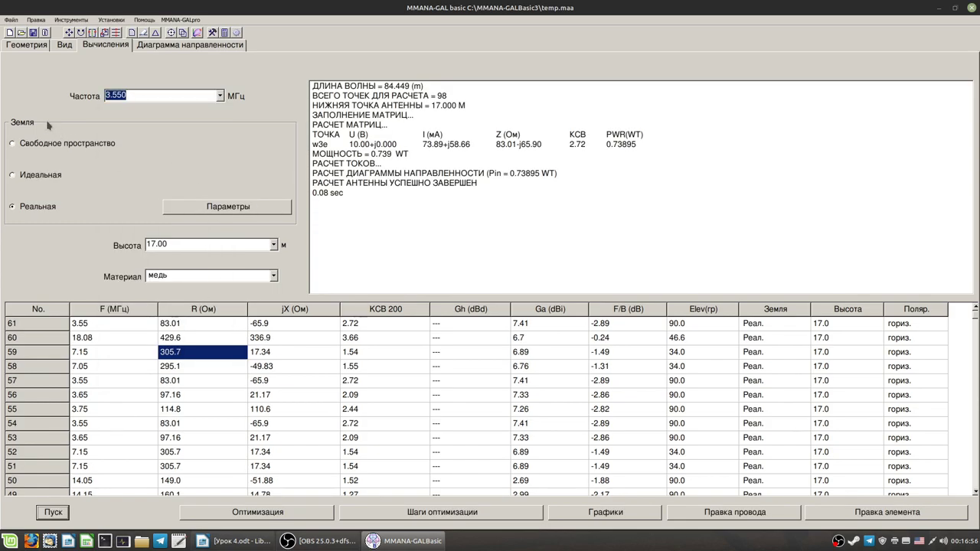
Examine the current distribution and the feed corner on the loop drawing, and check the wire and source tables
click(64, 44)
mouse_move(597, 399)
mouse_down()
mouse_move(610, 455)
mouse_move(601, 389)
mouse_move(594, 399)
mouse_up()
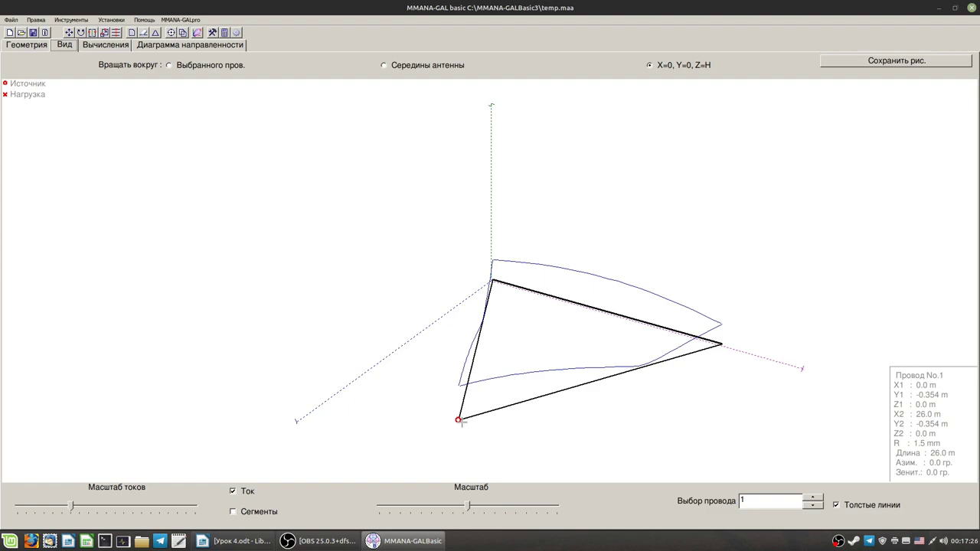
click(477, 346)
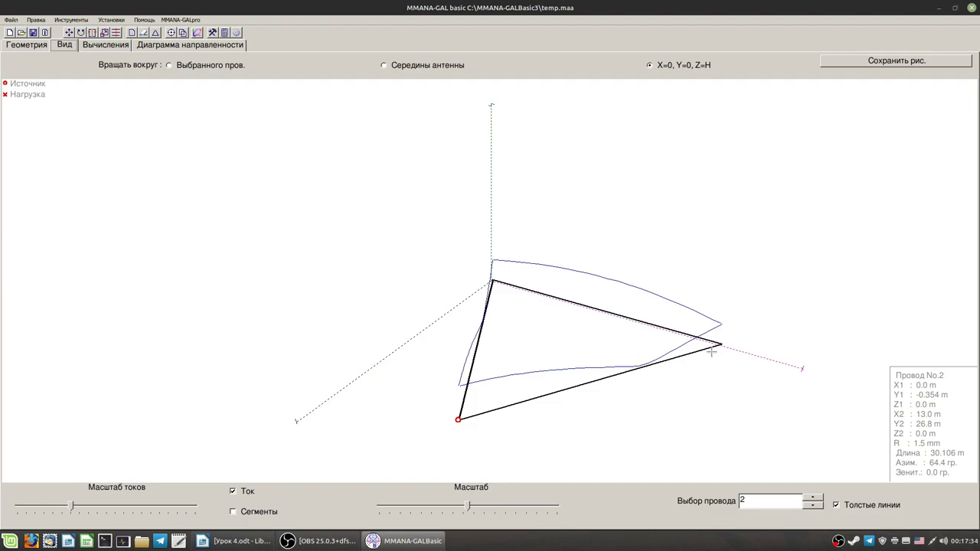
click(104, 45)
click(65, 46)
click(42, 46)
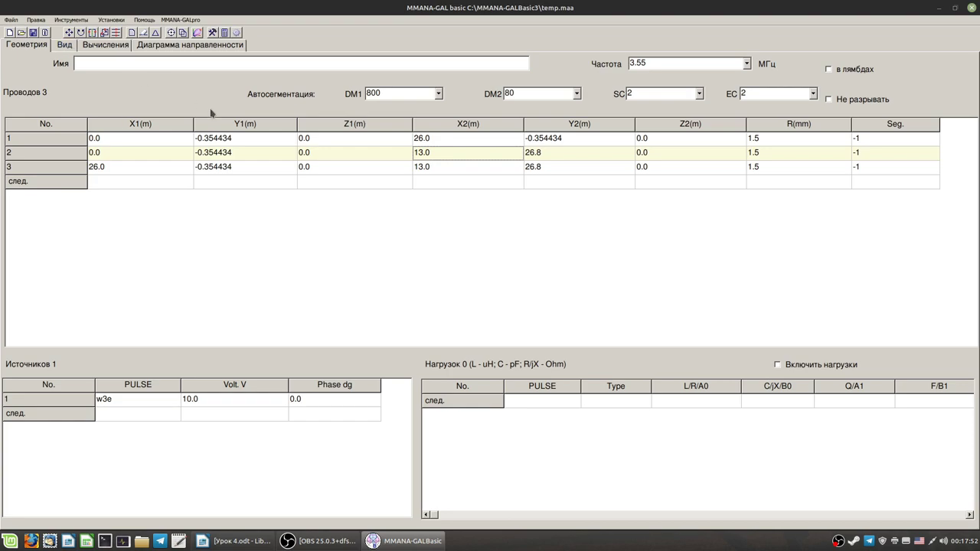
Delete the source from wire 3 of the loop in the antenna drawing
click(64, 46)
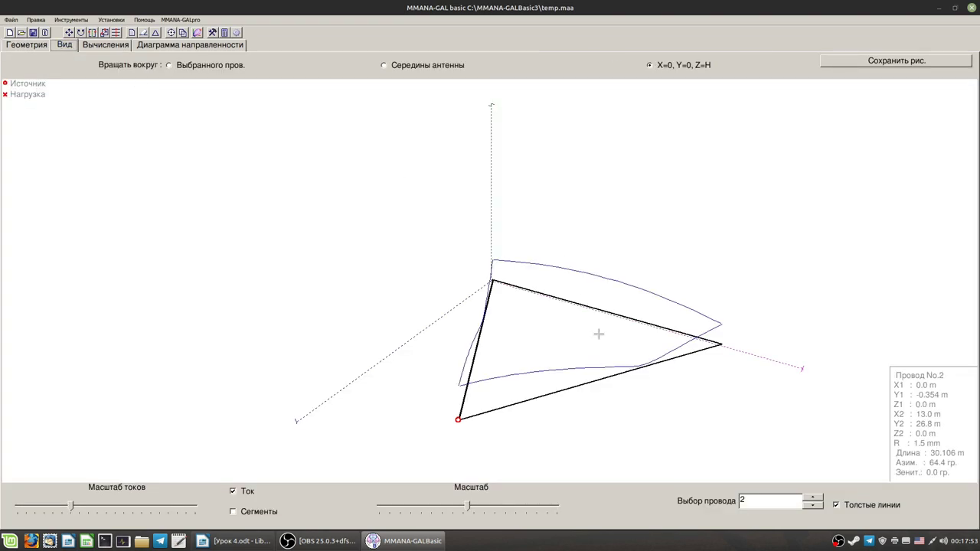
click(577, 387)
right_click(575, 388)
mouse_move(608, 416)
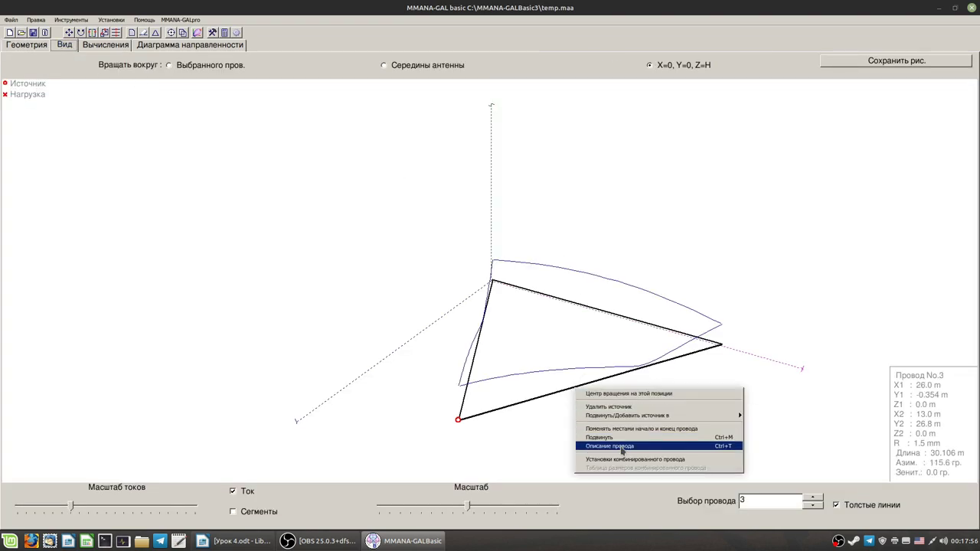
click(606, 406)
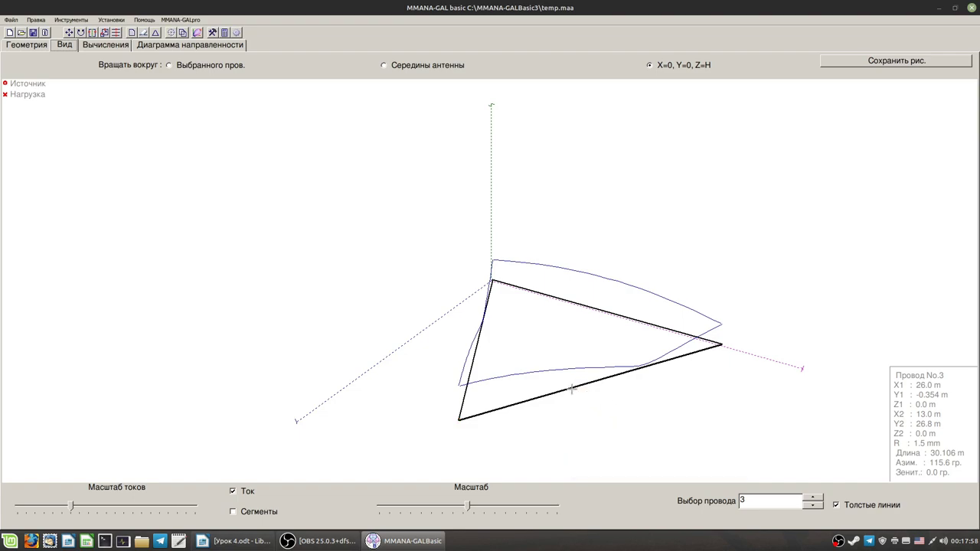
right_click(573, 388)
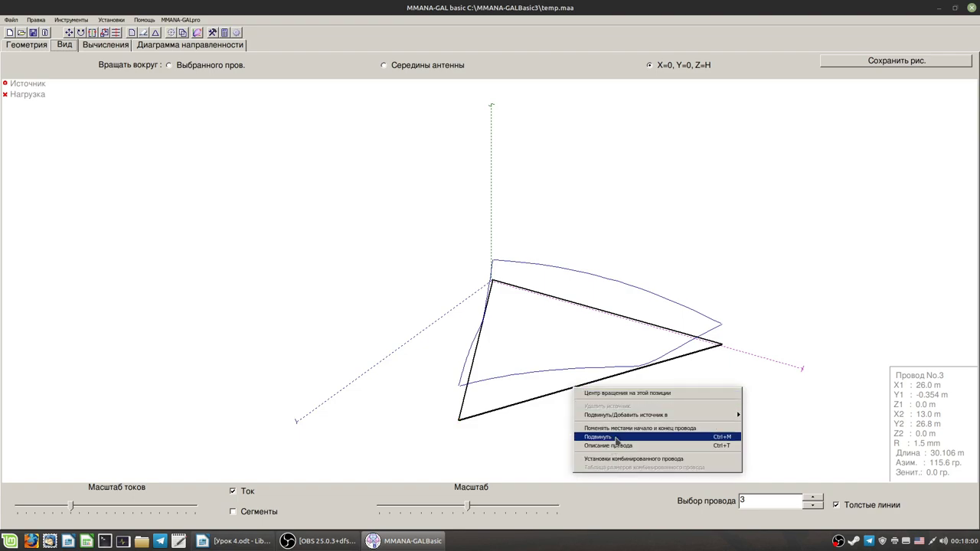
click(545, 454)
Delete wires 2 and 3 from the geometry table, leaving only the 26 m base wire
click(44, 46)
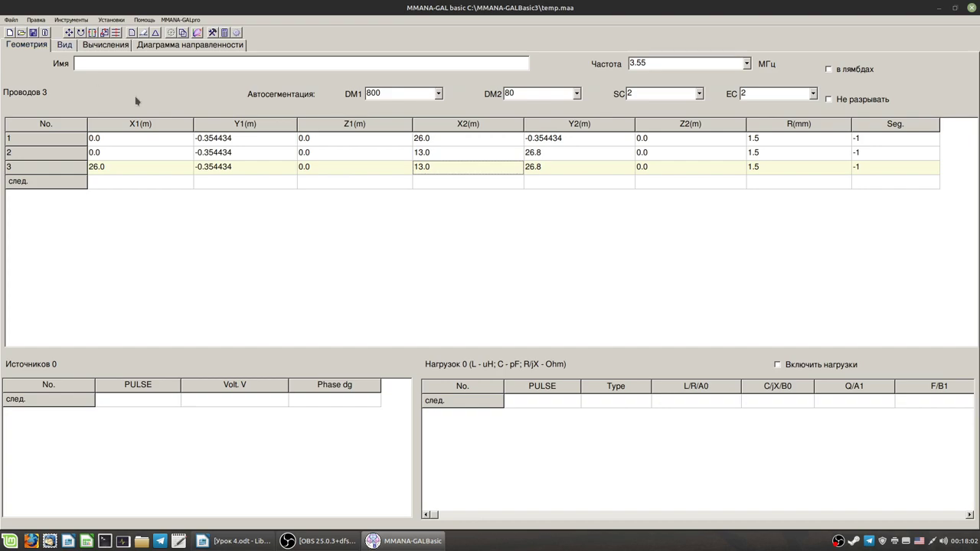
click(246, 157)
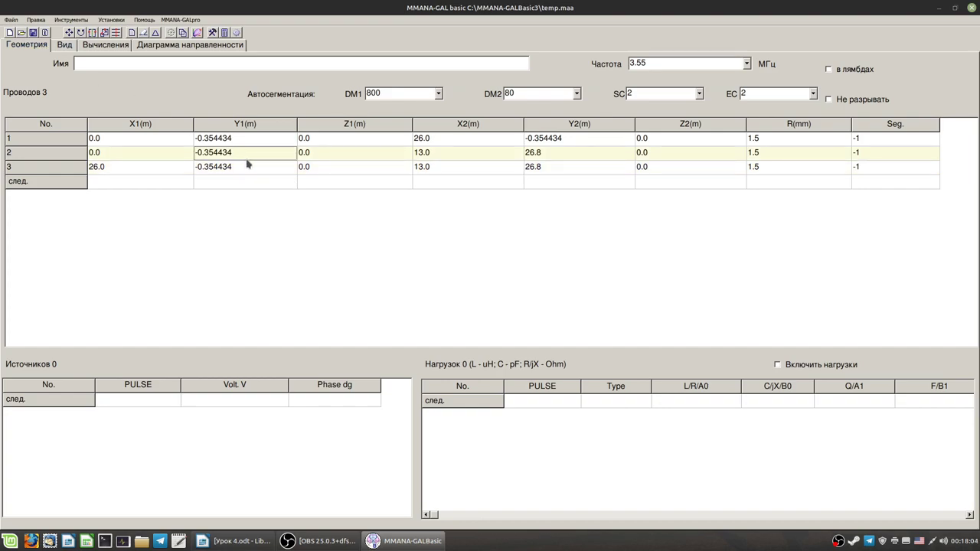
key(ctrl+Delete)
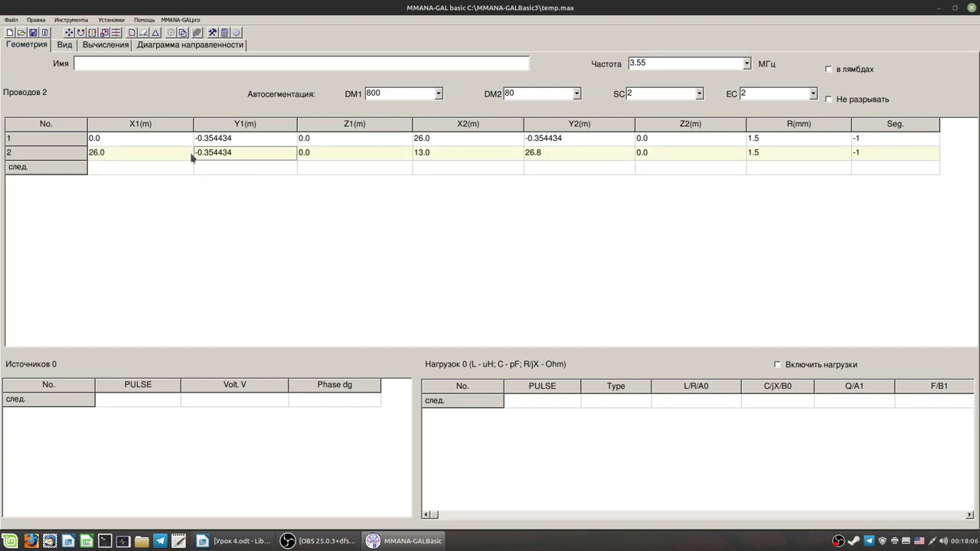
key(ctrl+Delete)
Set both Y1 and Y2 of the base wire to 0
click(212, 138)
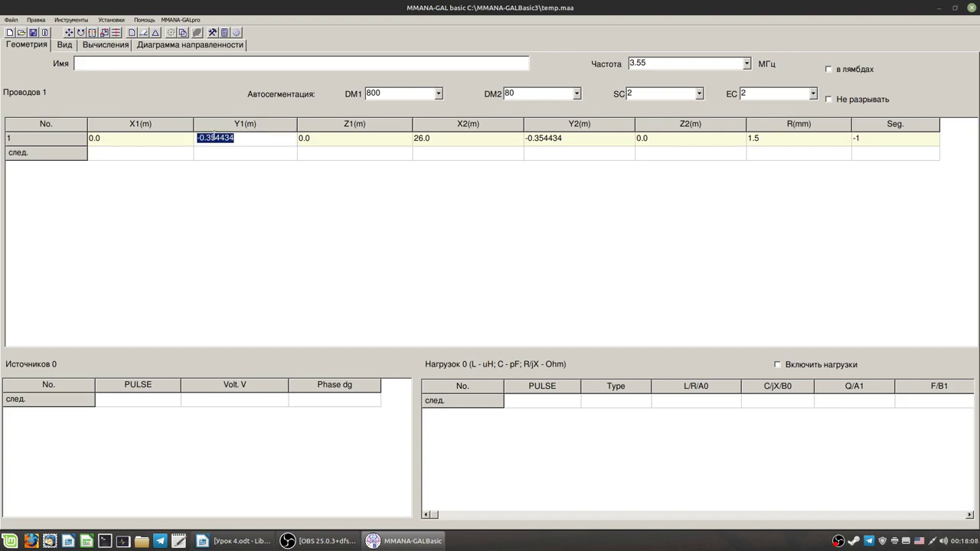
text(0)
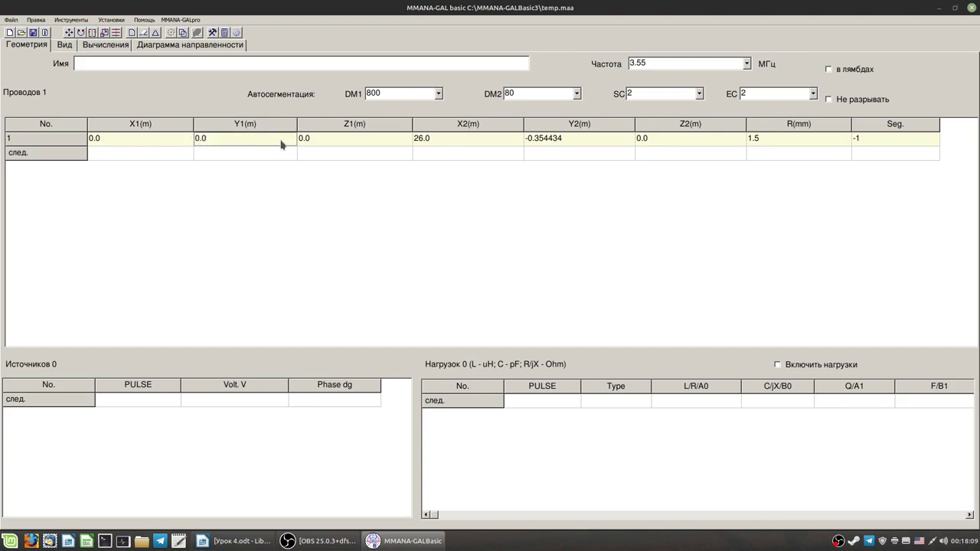
click(438, 143)
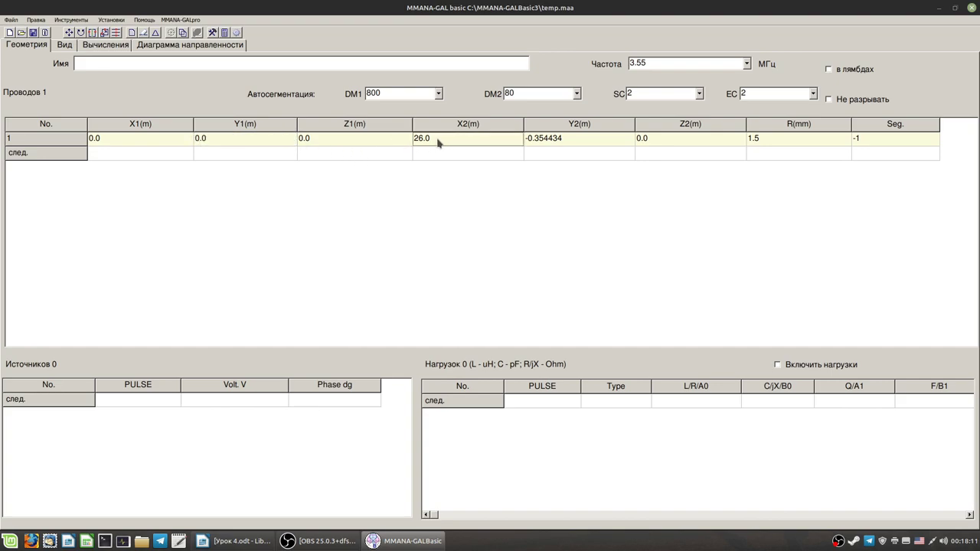
click(566, 140)
text(0)
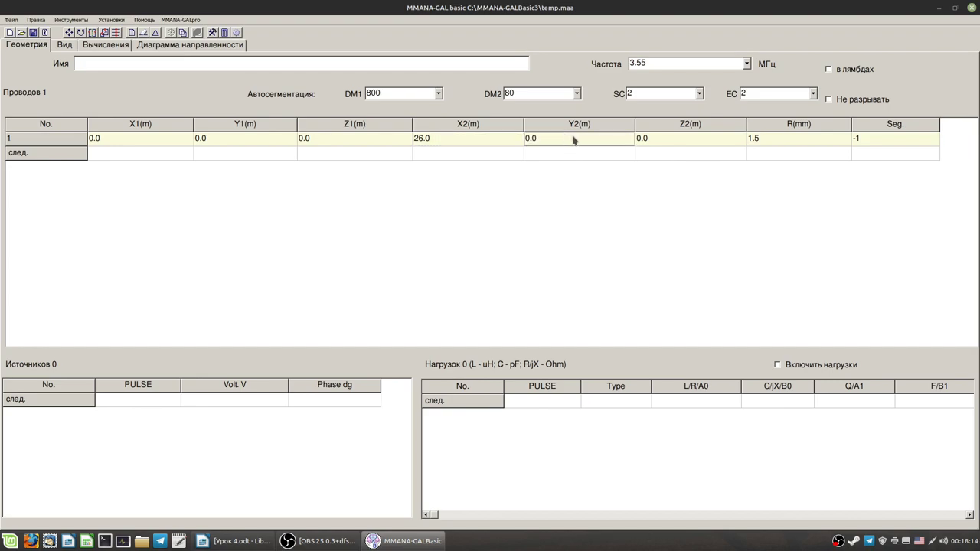
Examine the 26 m base wire's position along the X axis in the antenna drawing from several angles
click(66, 46)
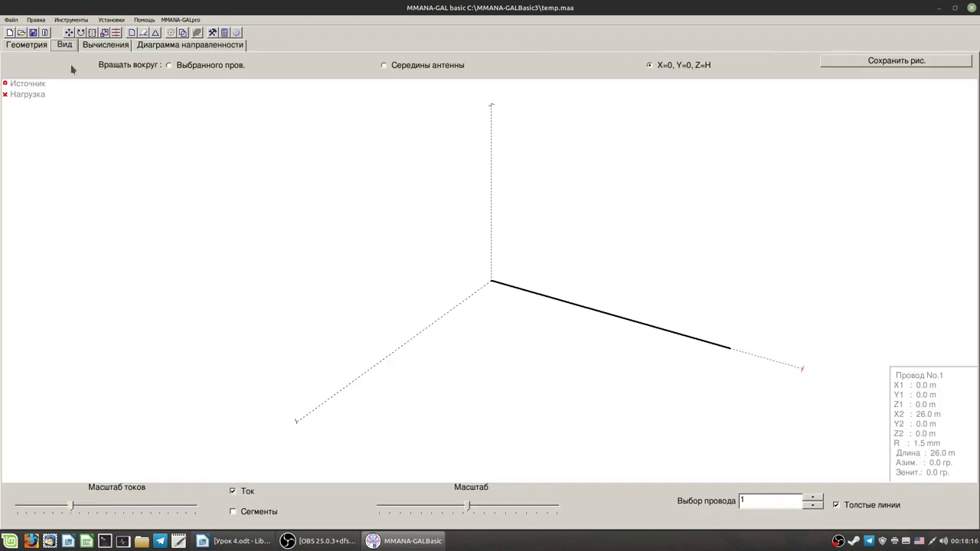
right_click(619, 392)
click(444, 374)
mouse_move(444, 375)
mouse_down()
mouse_move(465, 380)
mouse_move(430, 368)
mouse_move(449, 363)
mouse_move(446, 372)
mouse_up()
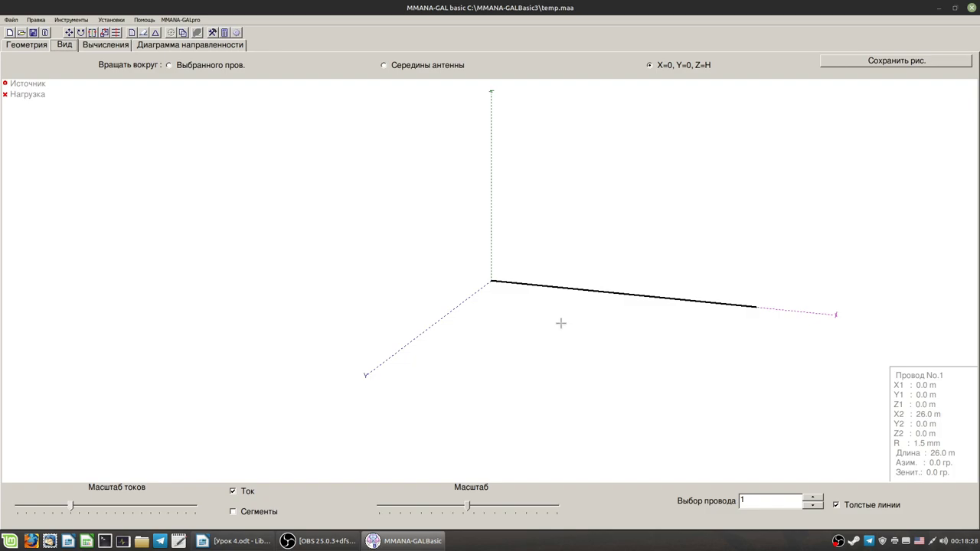
drag(565, 343, 565, 348)
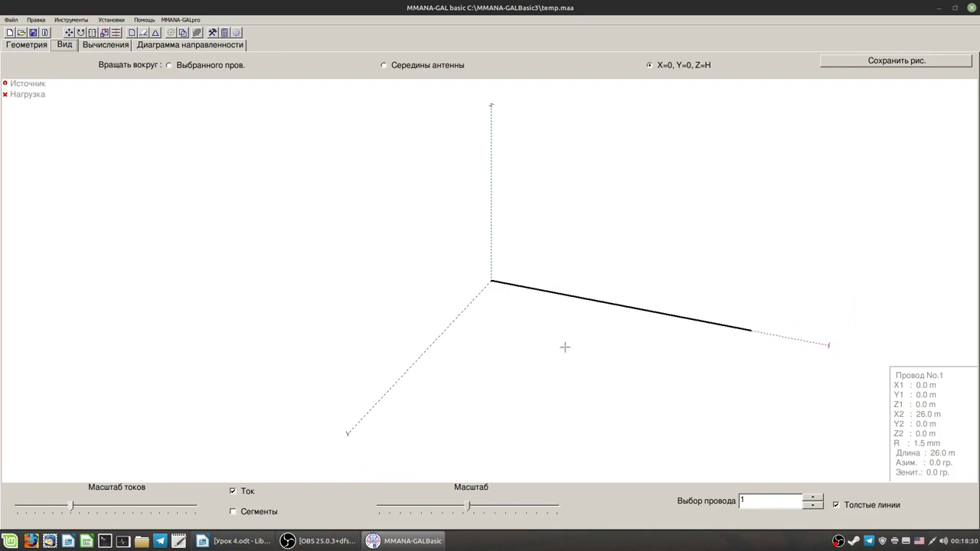
drag(591, 452, 594, 445)
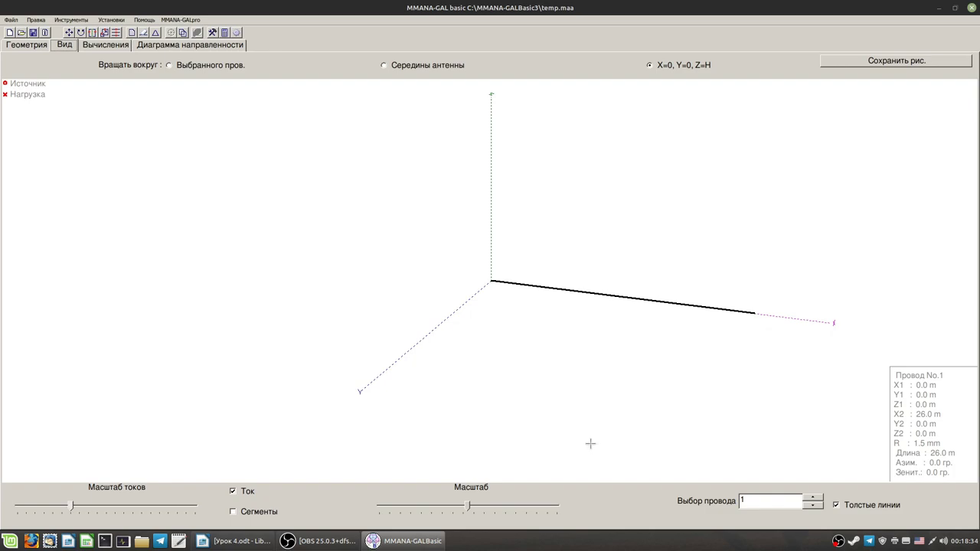
mouse_move(660, 446)
mouse_down()
mouse_move(646, 446)
mouse_move(649, 433)
mouse_move(643, 444)
mouse_up()
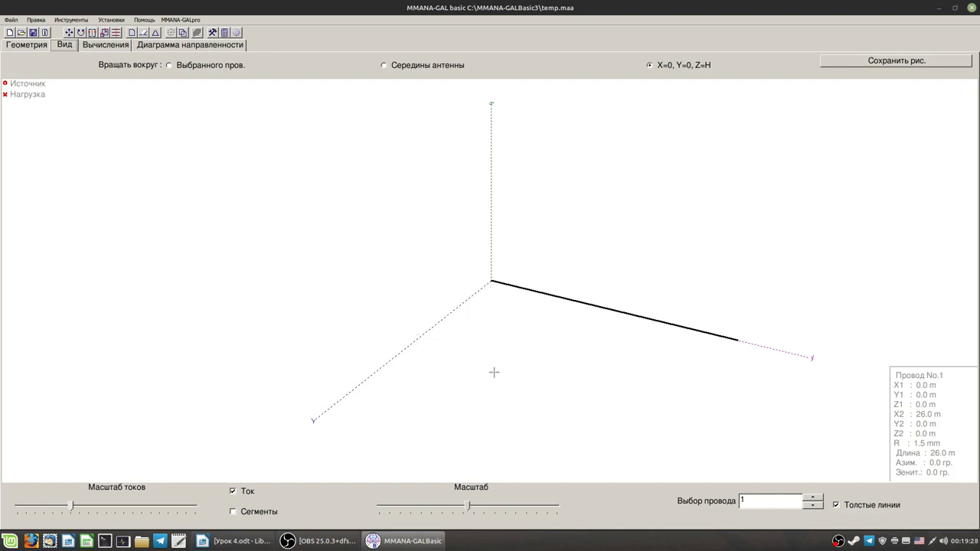
Set the X2 coordinate of wire 1 to 36 m and check the wire in the antenna view
click(36, 46)
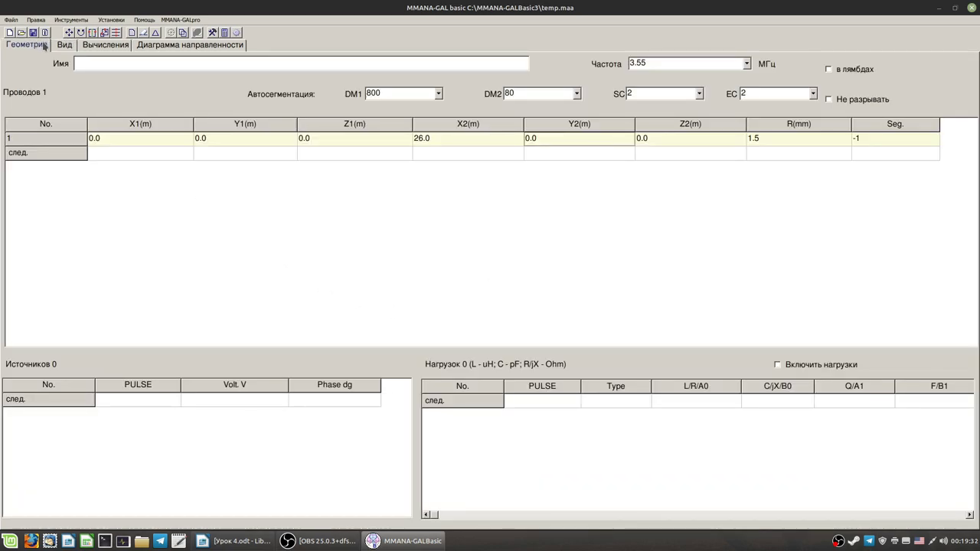
click(450, 141)
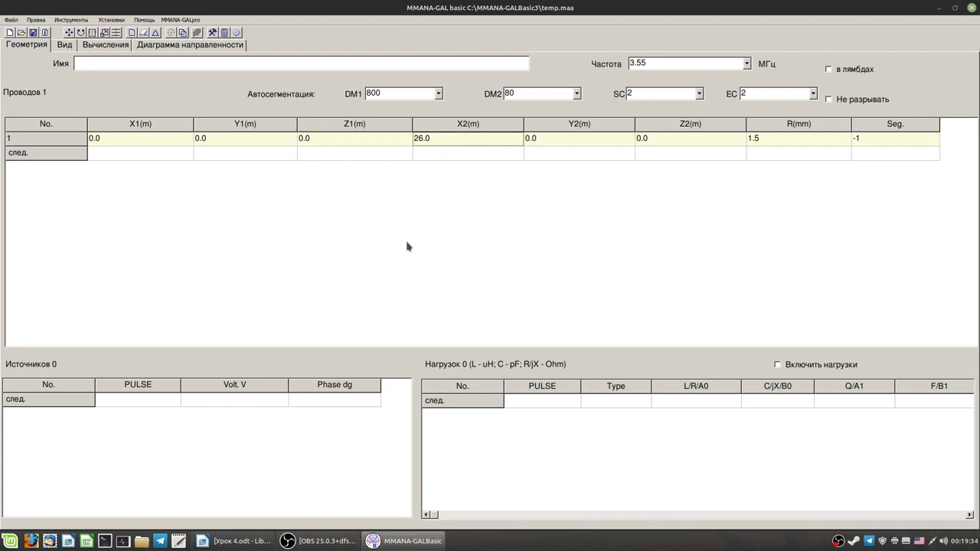
click(65, 46)
click(117, 46)
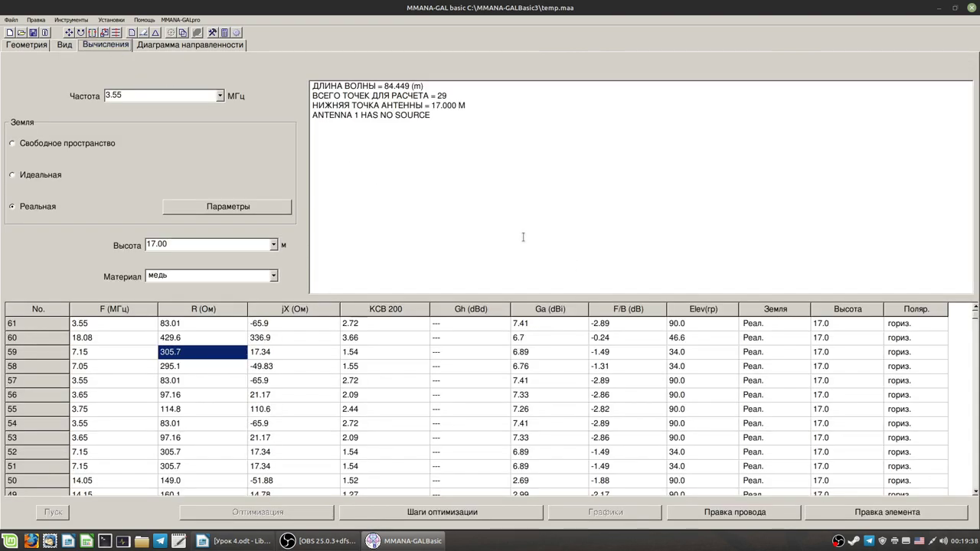
click(68, 47)
click(16, 47)
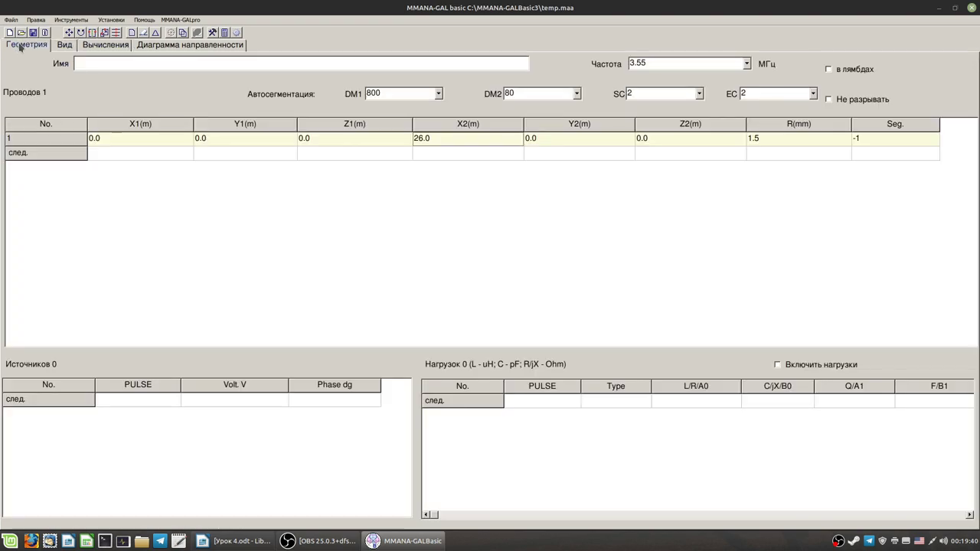
click(424, 139)
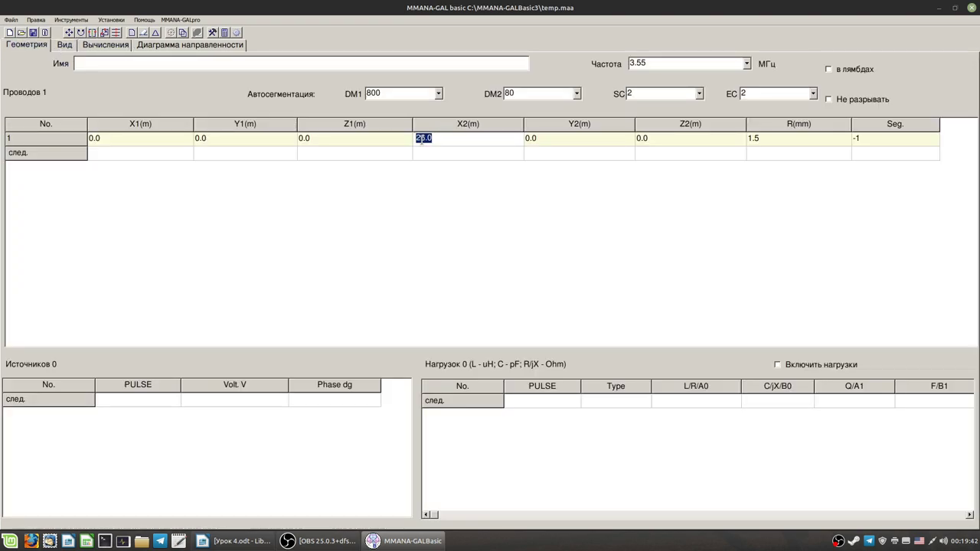
text(36)
key(Return)
click(65, 44)
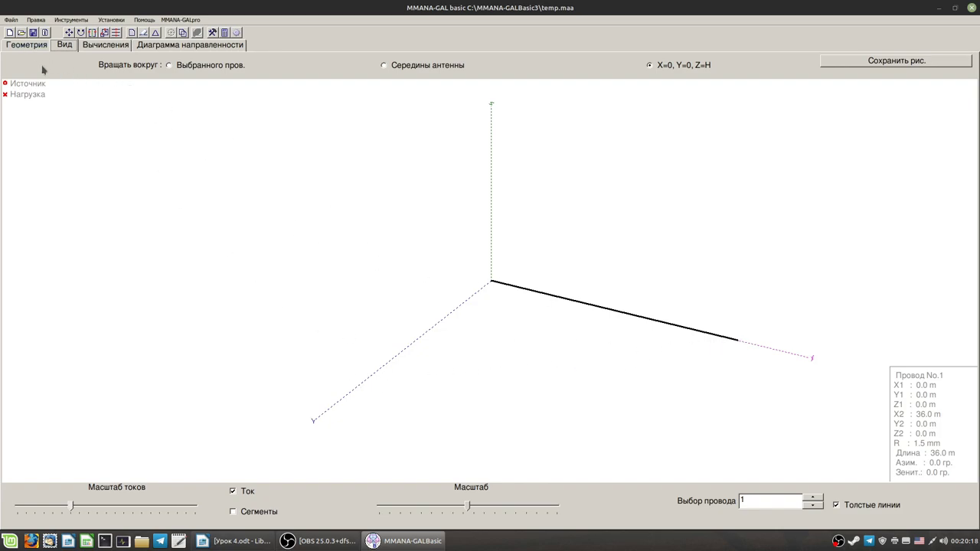
Add a second wire from the origin with Y2 set to 25 m and check it in the antenna view
click(23, 45)
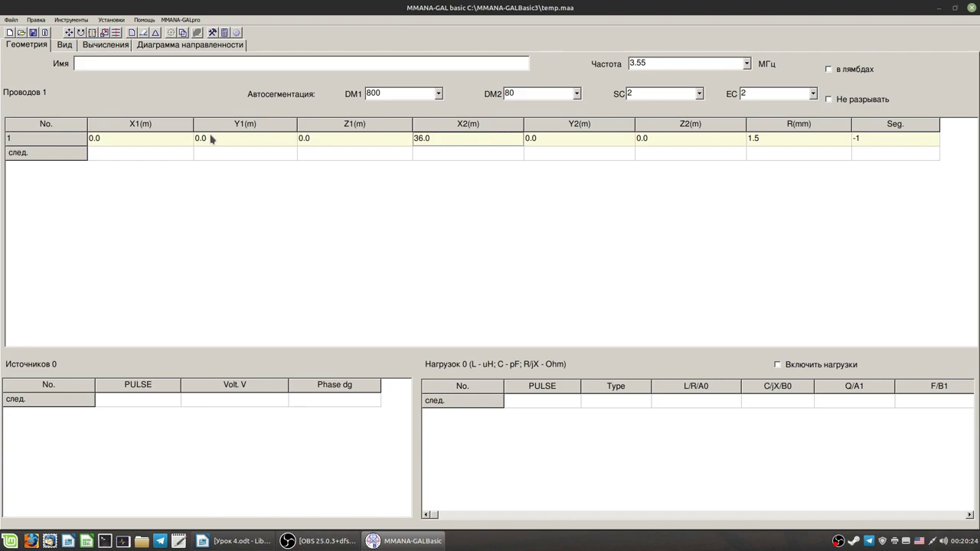
click(151, 158)
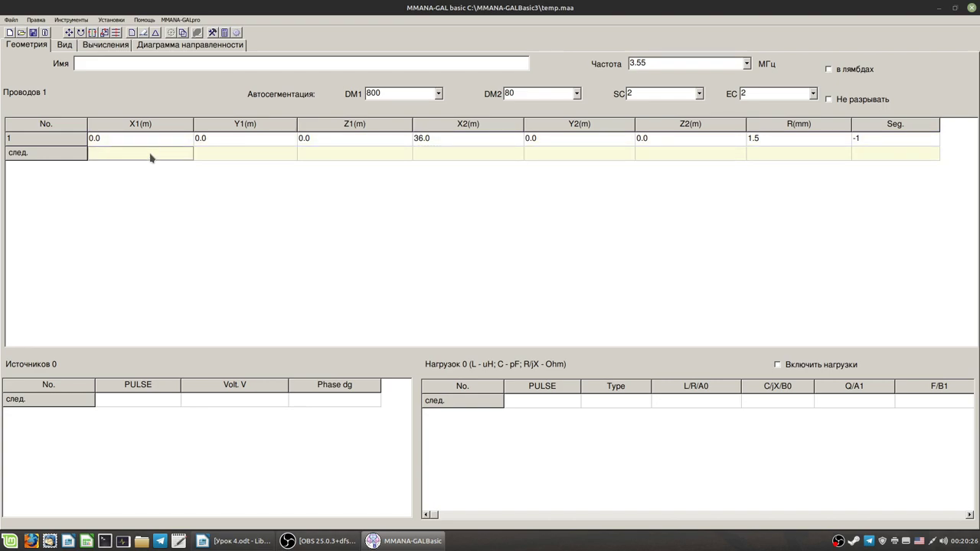
click(226, 157)
click(113, 152)
key(Return)
click(432, 154)
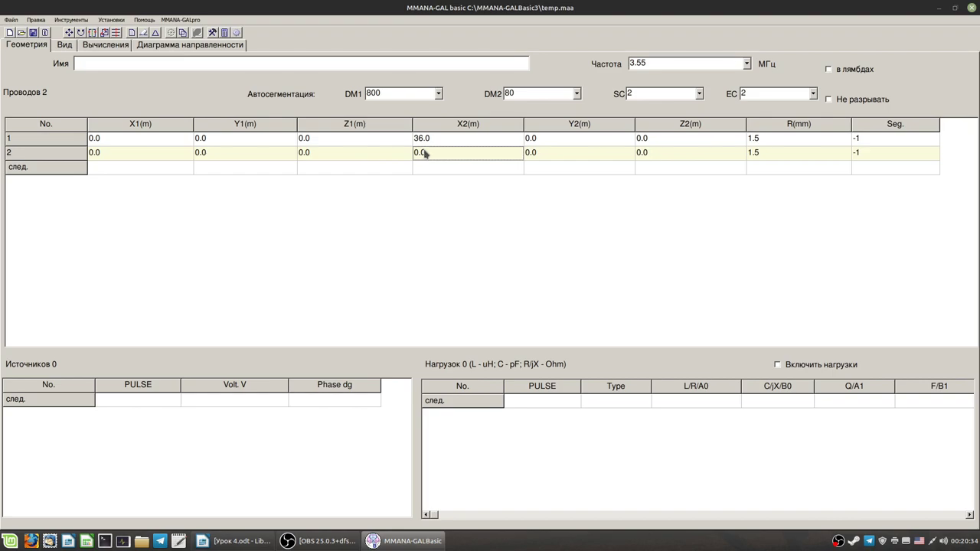
click(548, 158)
text(25)
key(Return)
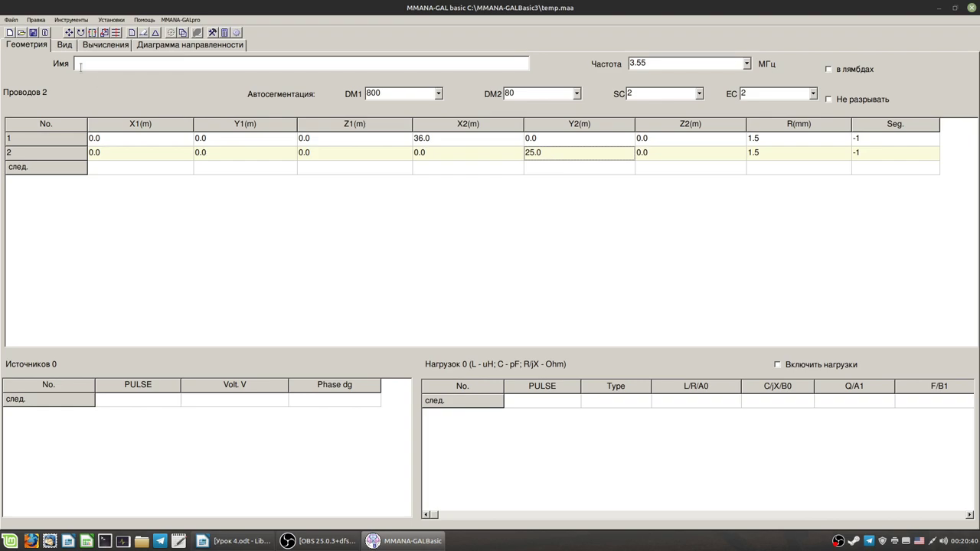
click(64, 44)
mouse_move(593, 376)
mouse_down()
mouse_move(595, 388)
mouse_move(594, 376)
mouse_up()
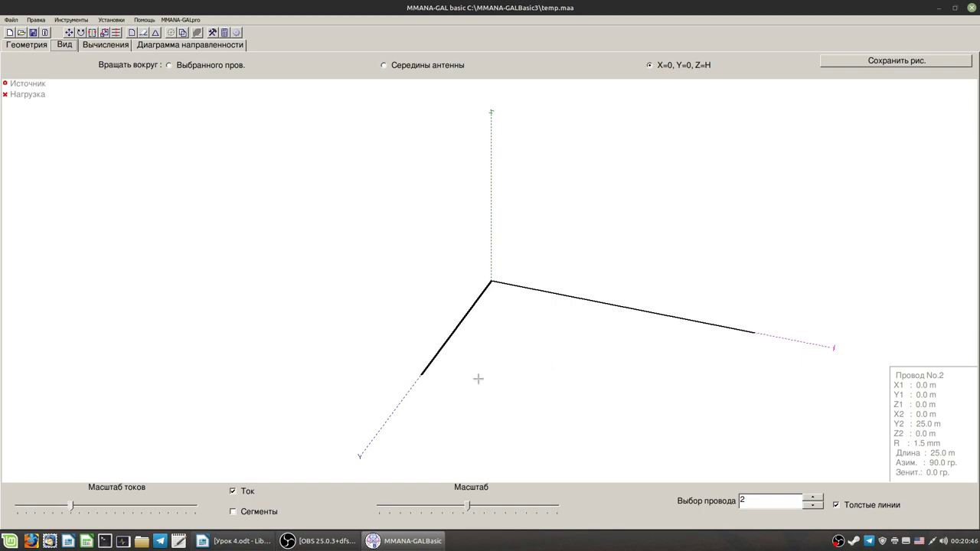
Add a third wire with Y1 at 25 m and X2 at 36 m, and view the closed triangle
click(23, 44)
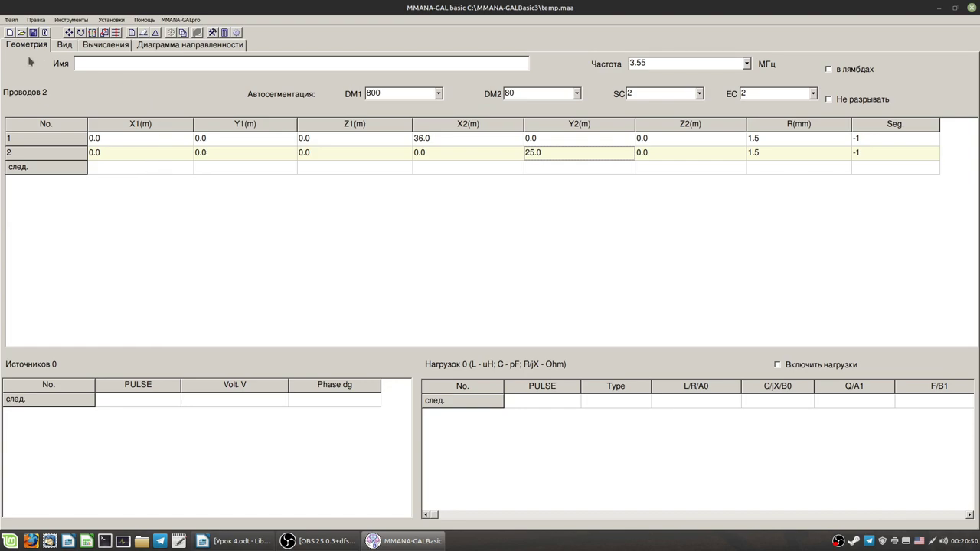
click(208, 170)
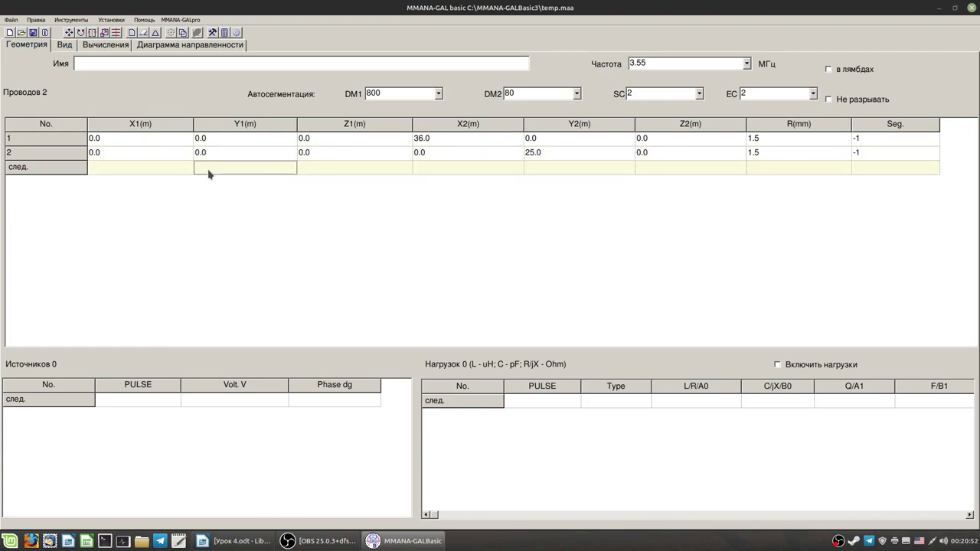
text(25)
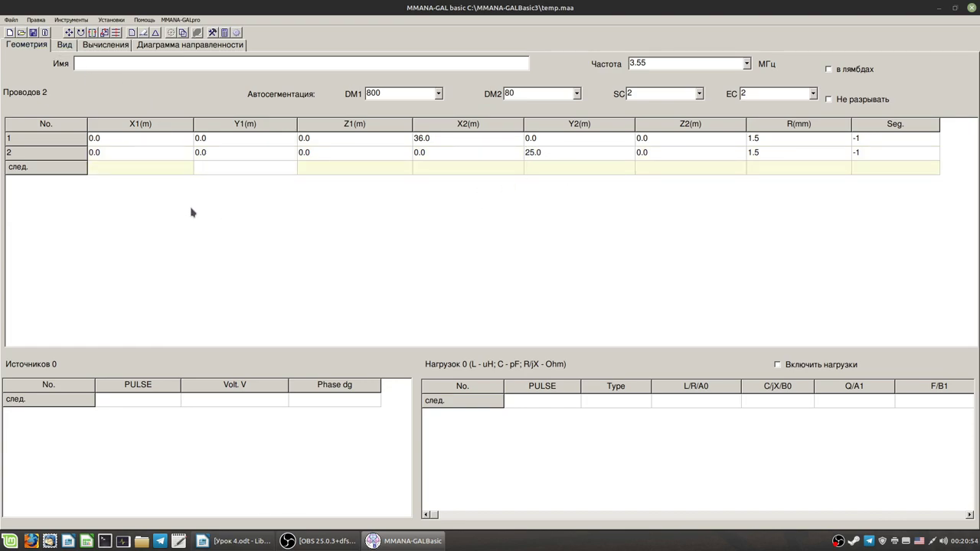
key(Return)
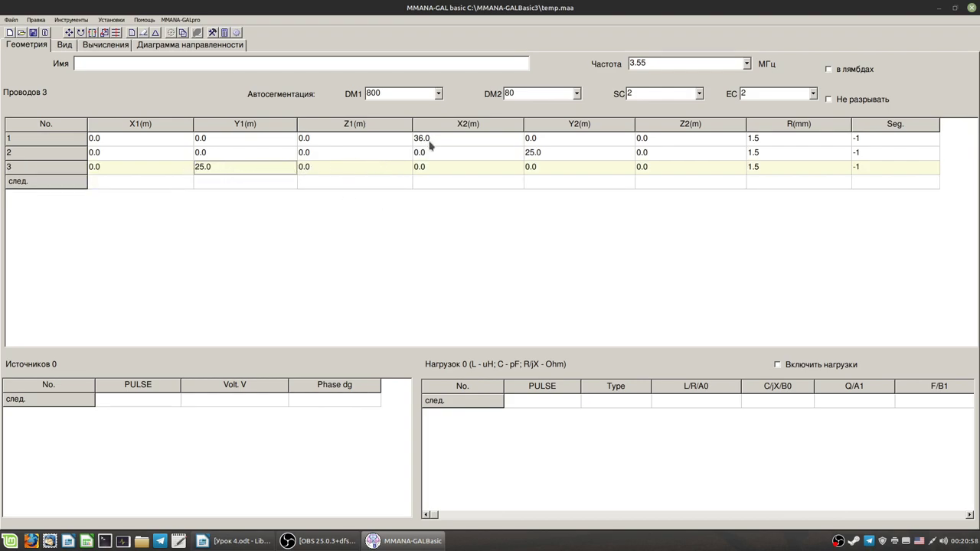
click(431, 167)
click(431, 166)
text(36)
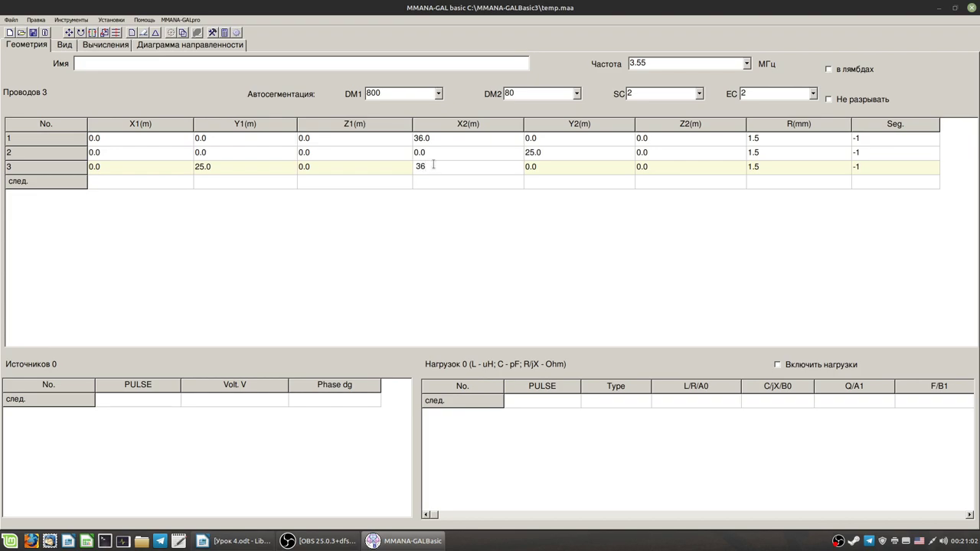
key(Return)
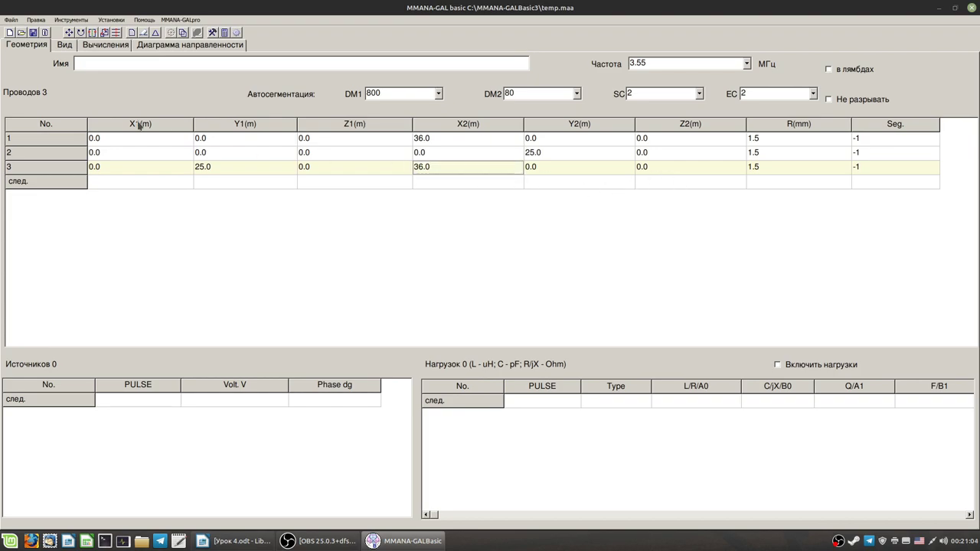
click(65, 45)
drag(610, 427, 635, 424)
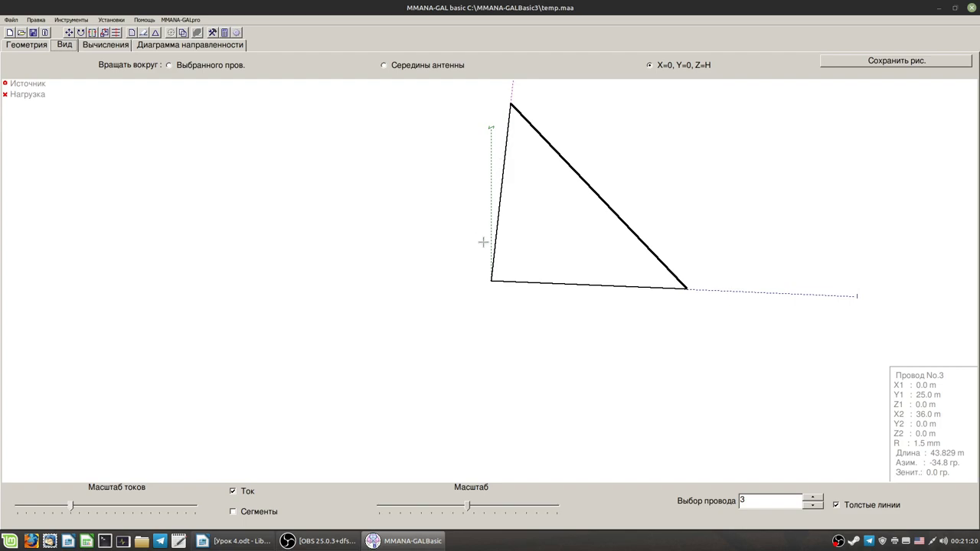
Examine the calculation setup and inspect the triangular wire loop from several angles
click(108, 45)
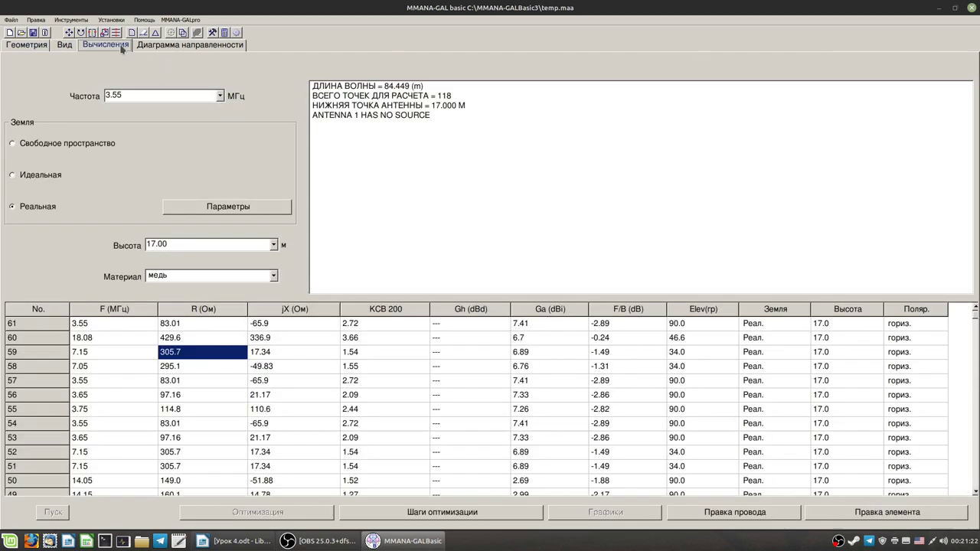
click(64, 47)
drag(650, 348, 647, 346)
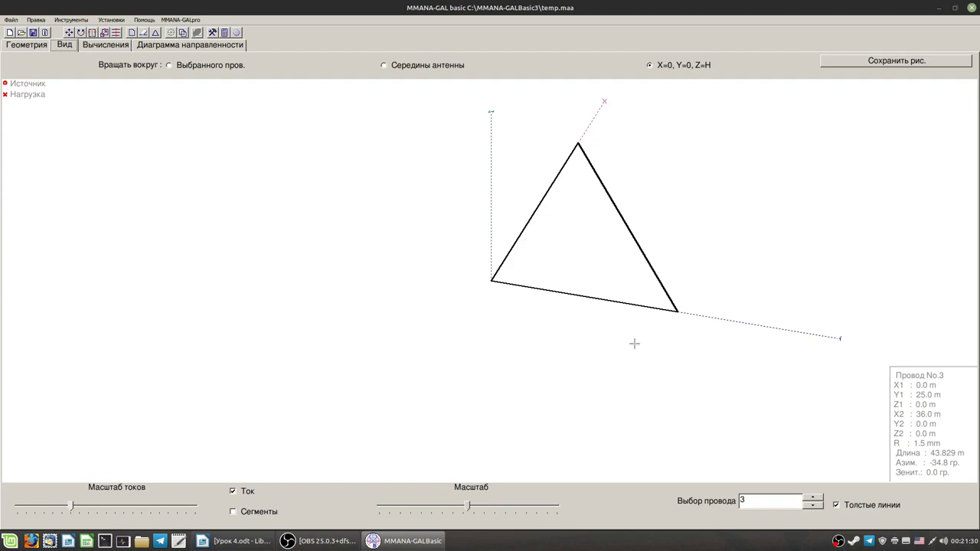
drag(635, 344, 641, 354)
drag(525, 245, 481, 276)
mouse_move(524, 368)
mouse_down()
mouse_move(539, 365)
mouse_move(530, 358)
mouse_move(533, 370)
mouse_up()
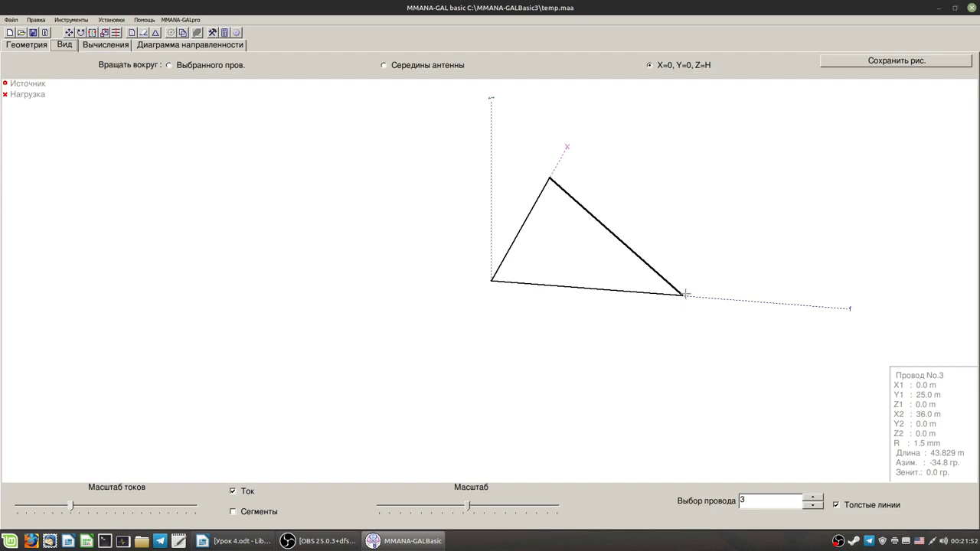
drag(491, 280, 534, 368)
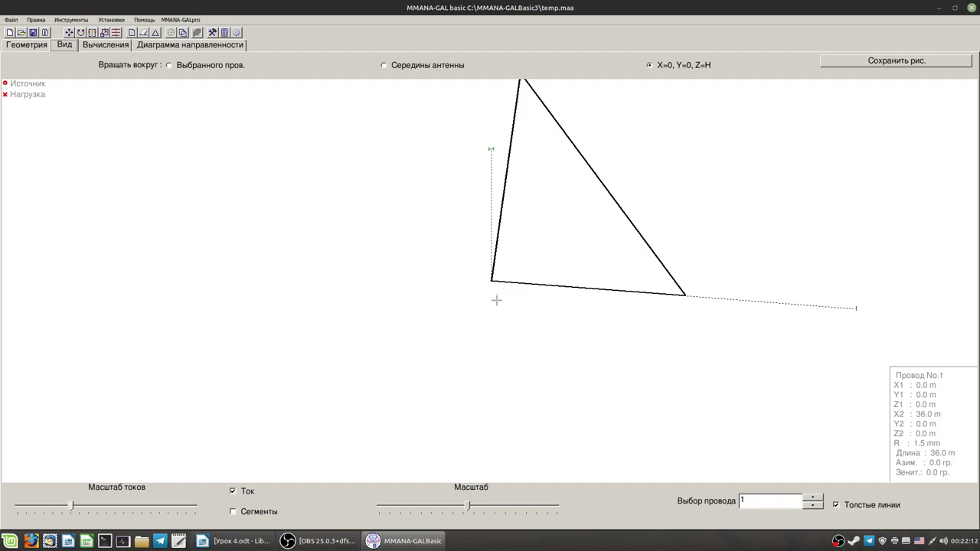
Add a source at the start of wire 2, at the origin corner of the triangle
right_click(494, 282)
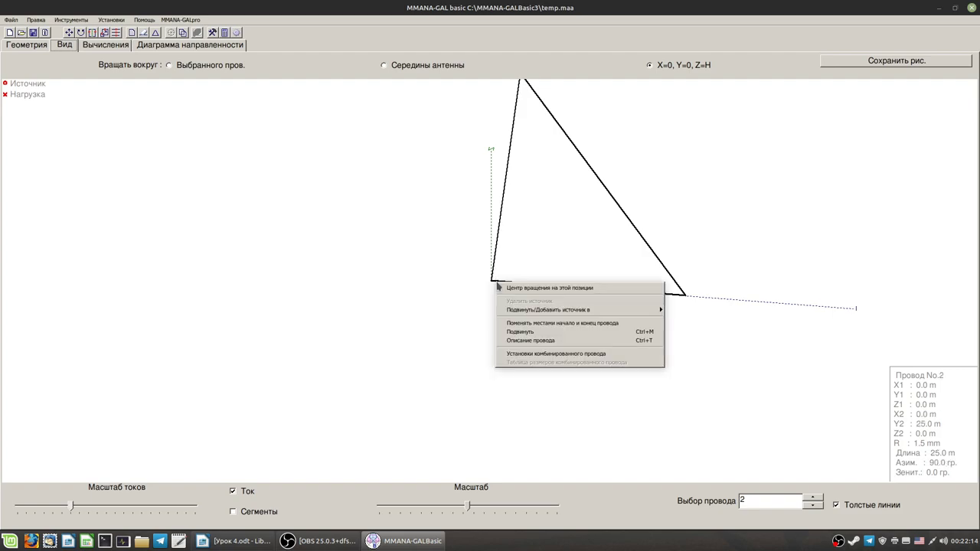
mouse_move(585, 311)
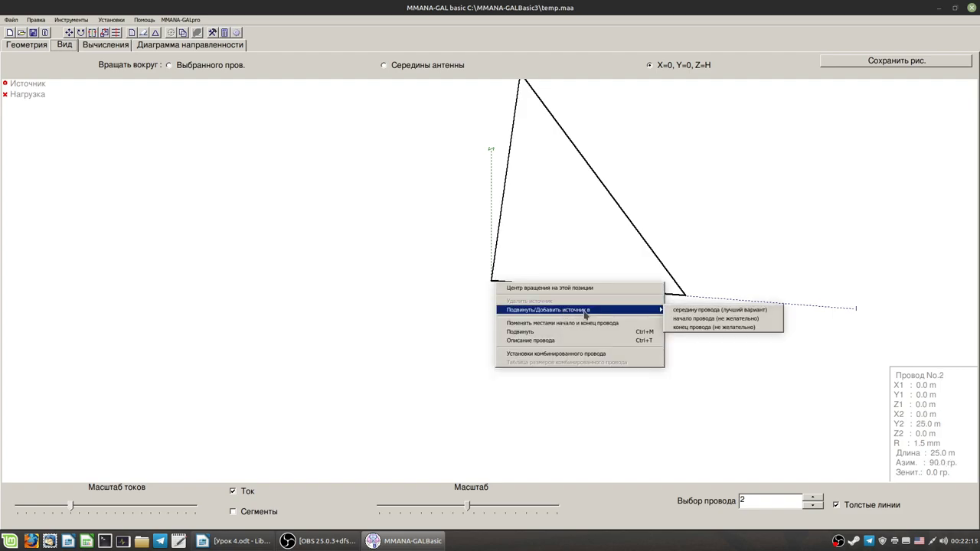
click(694, 310)
drag(689, 322, 512, 324)
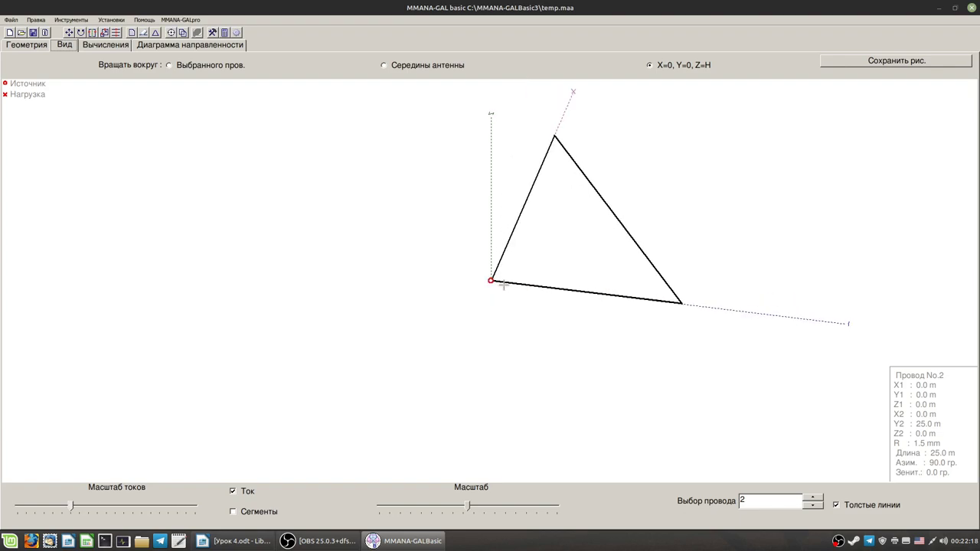
Calculate the antenna with the current settings, and change the calculation frequency to 1.910 MHz
click(111, 45)
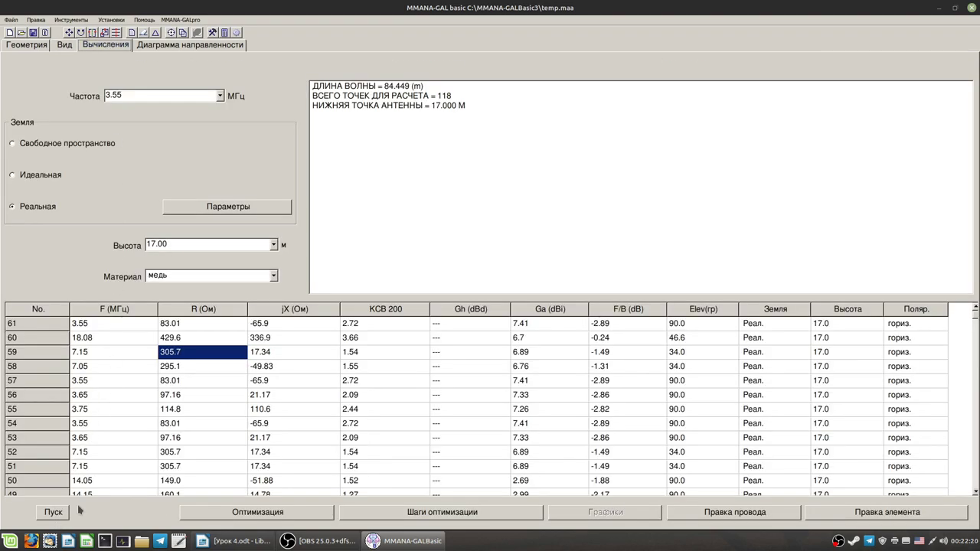
click(48, 514)
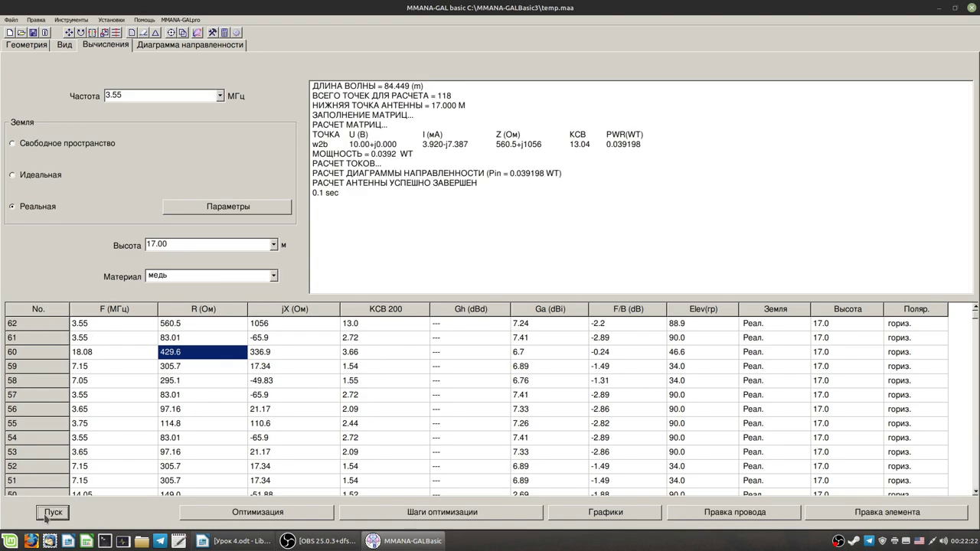
click(219, 95)
click(182, 118)
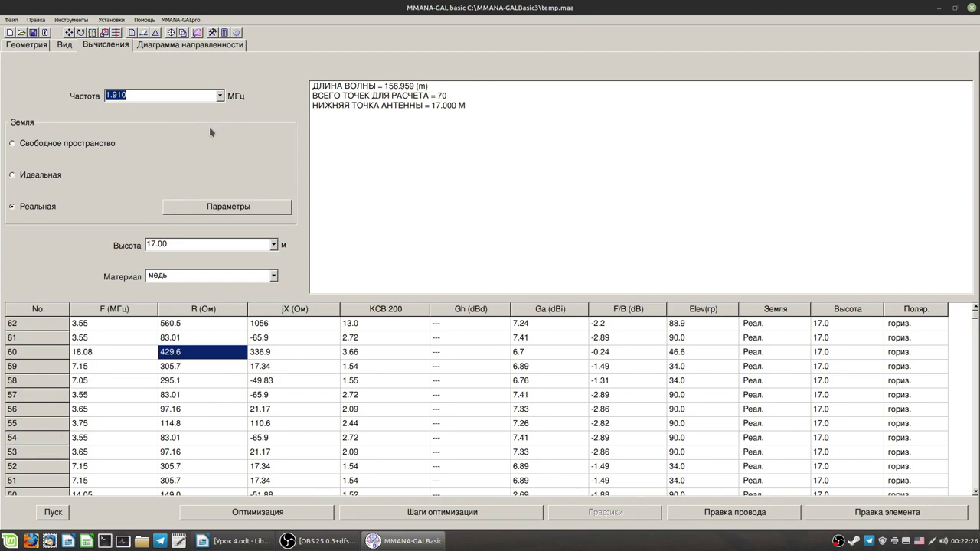
Inspect the coordinates and length of each of the triangle's three wires in the antenna view
click(31, 48)
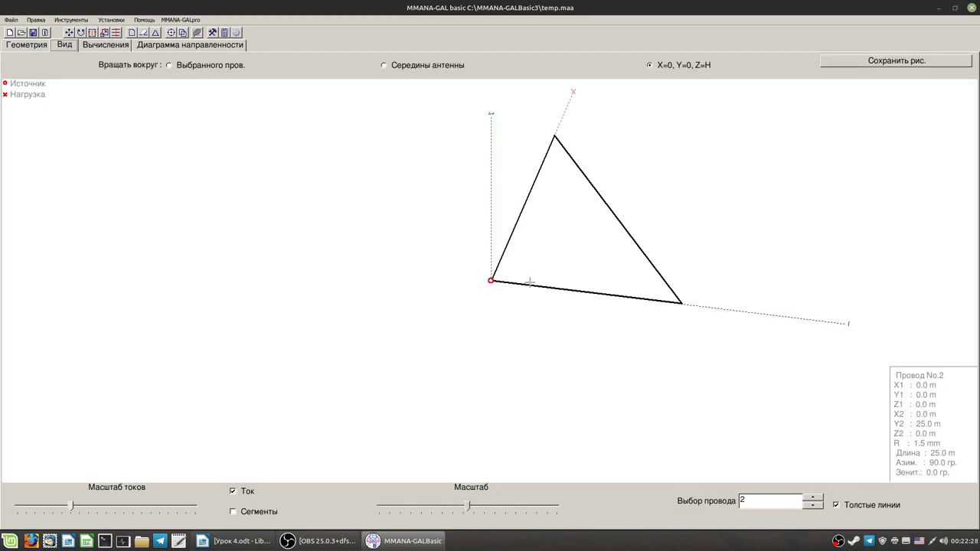
click(512, 237)
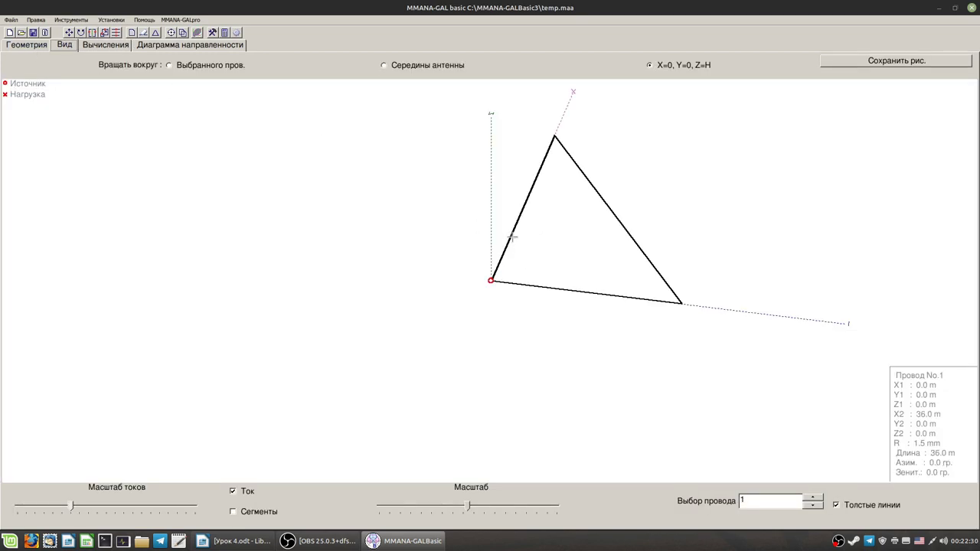
click(556, 291)
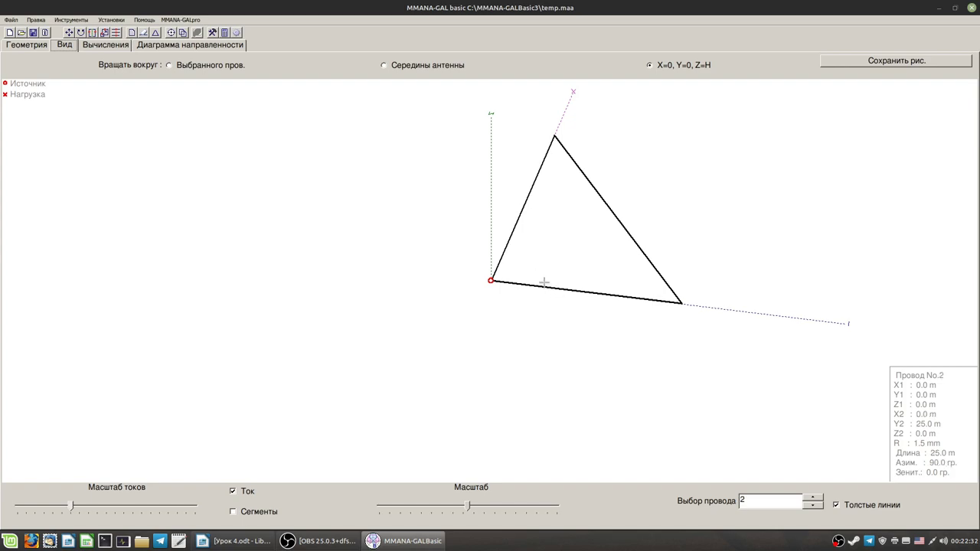
drag(511, 234, 515, 231)
click(509, 228)
click(617, 224)
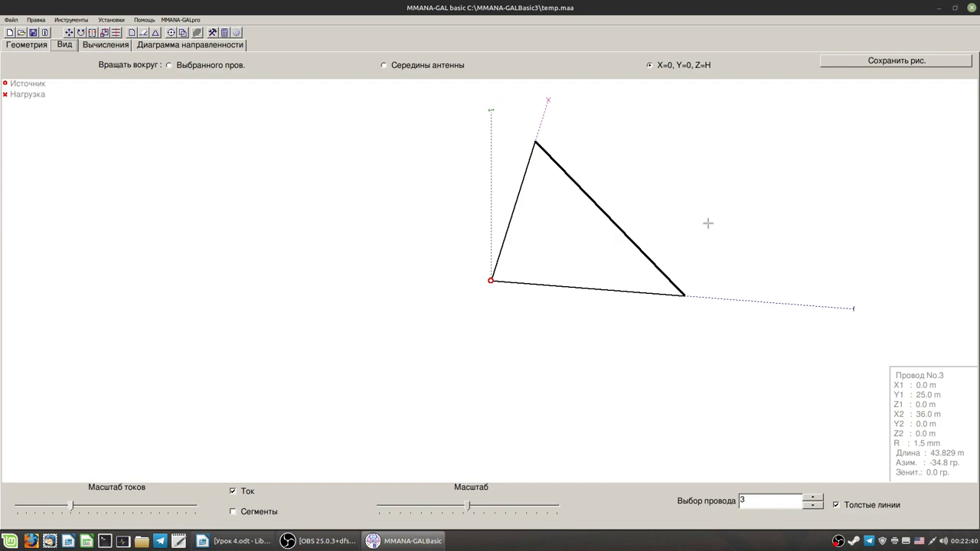
Rotate the antenna view to examine the triangle and its fed corner from different sides
key(Left)
key(Left)
key(Left)
key(Left)
key(Left)
key(Left)
key(Left)
key(Left)
key(Left)
key(Left)
key(Left)
key(Left)
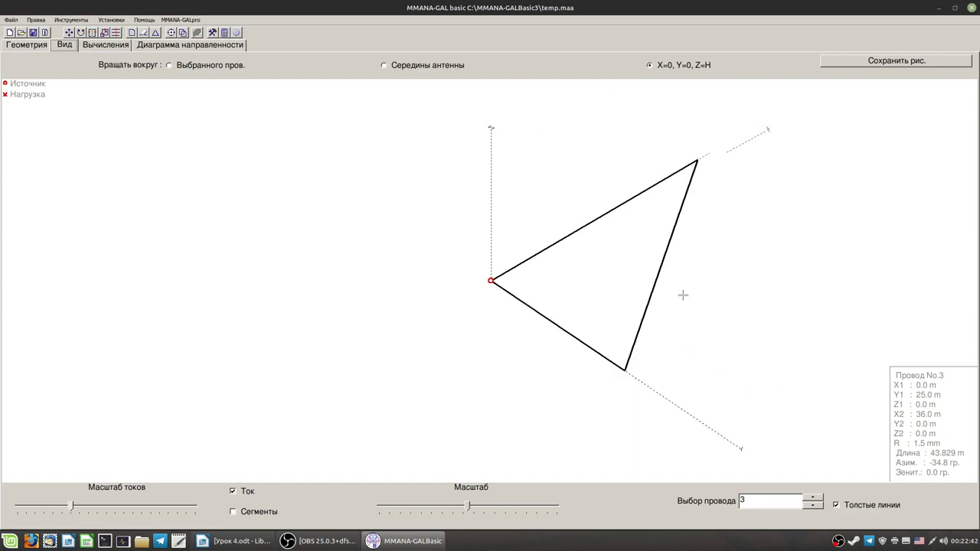
key(Left)
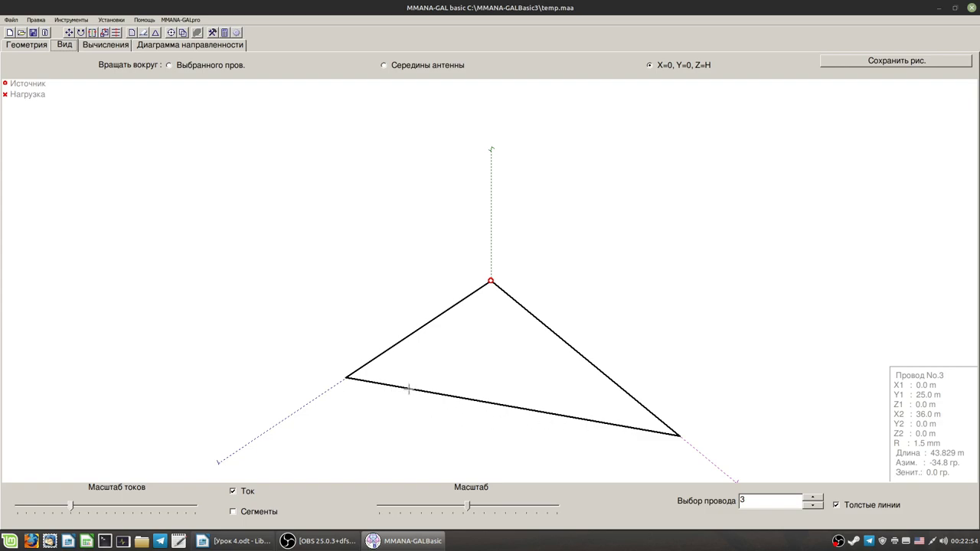
drag(498, 334, 494, 331)
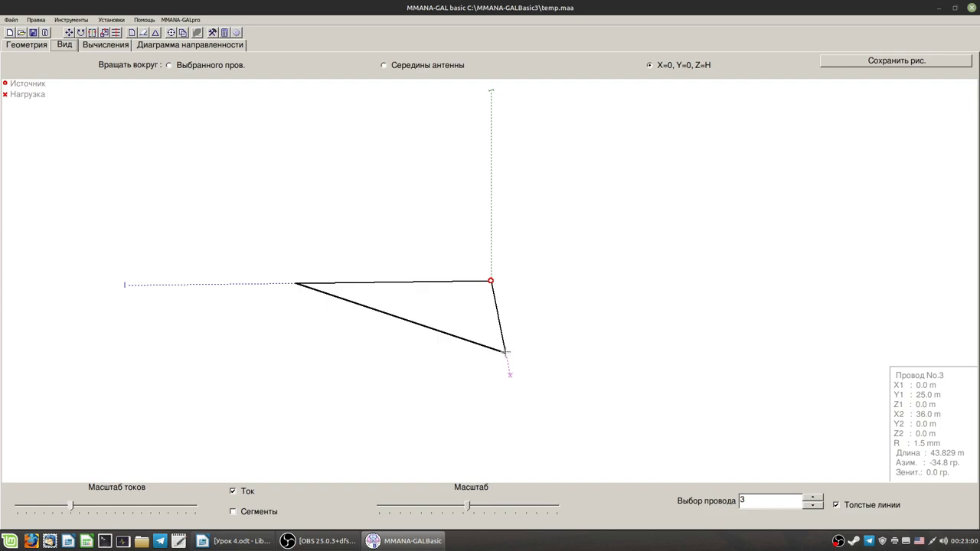
Examine the loop from further angles, select wire 1, and check the wire coordinates and source definition in the geometry tables
drag(510, 373, 516, 374)
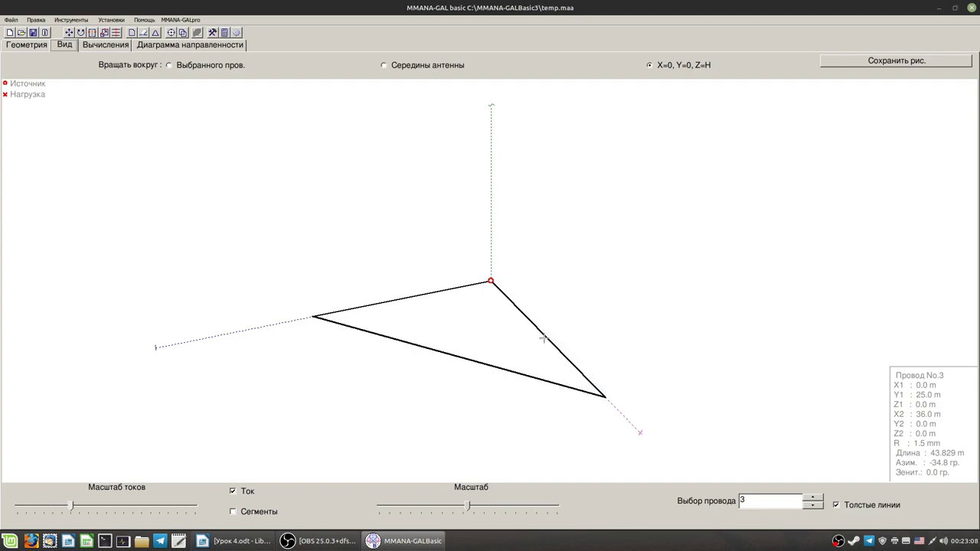
right_click(634, 398)
click(527, 411)
drag(527, 411, 543, 413)
click(678, 371)
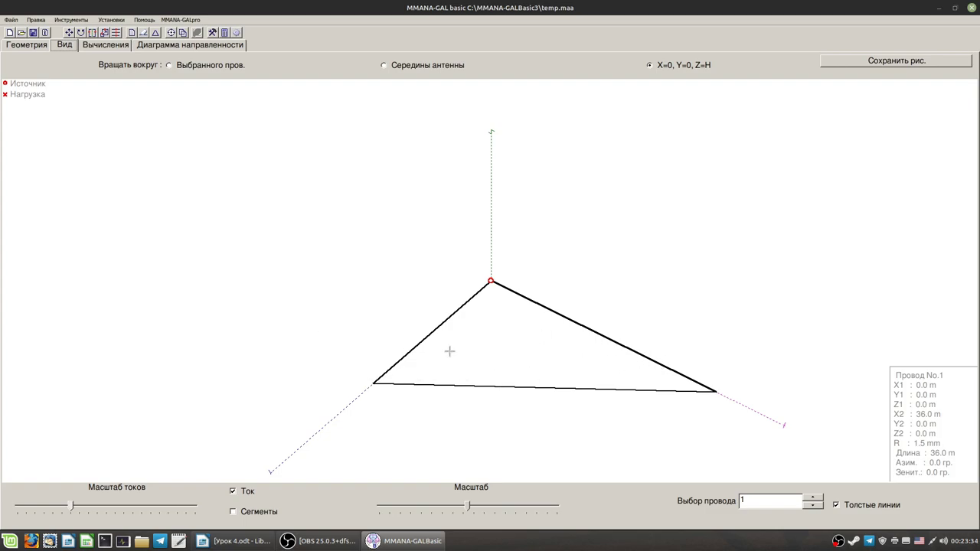
click(105, 44)
click(28, 44)
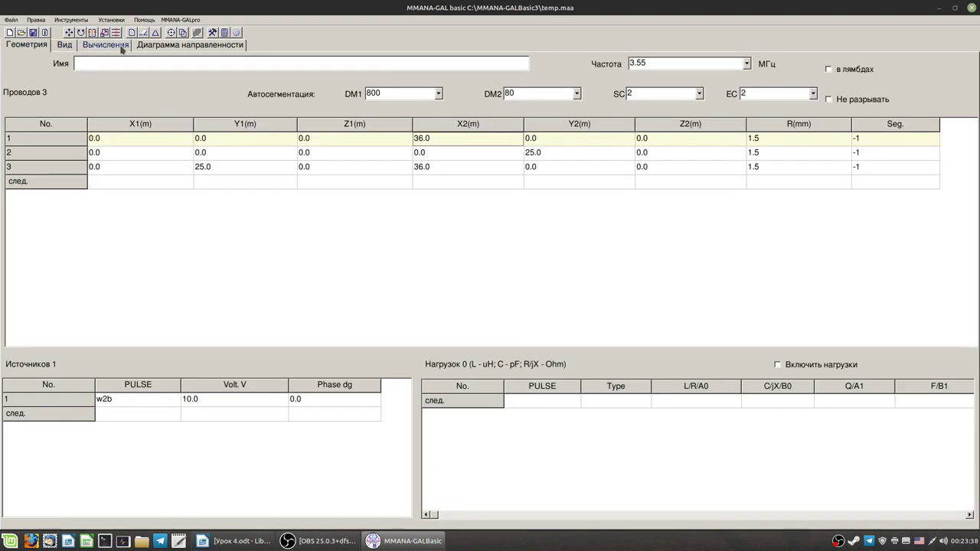
click(64, 44)
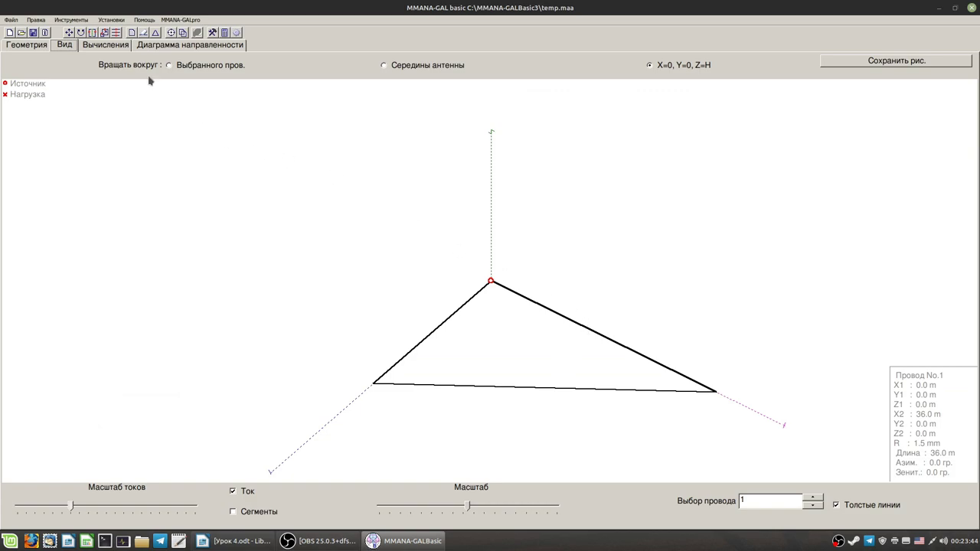
Open the optimization setup and review the sources assigned to each band
click(92, 45)
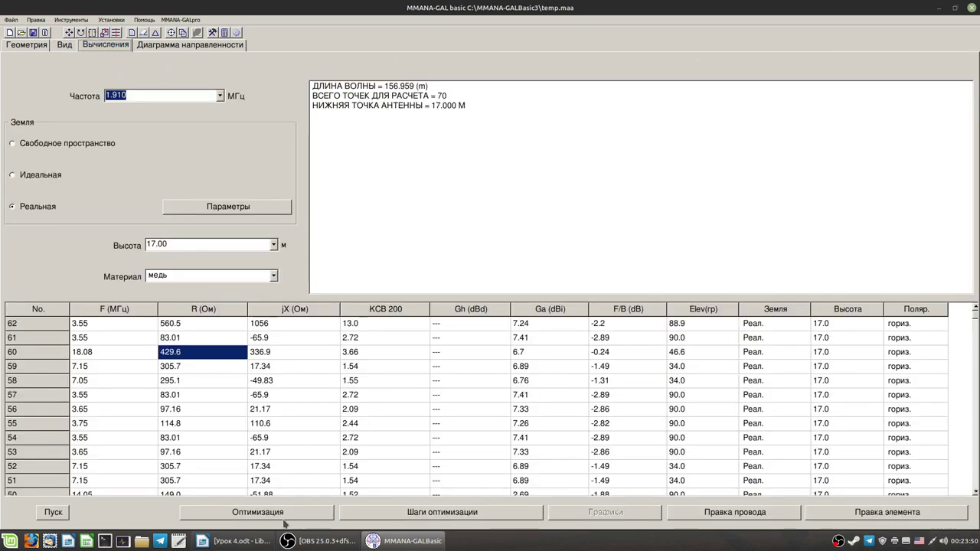
click(276, 511)
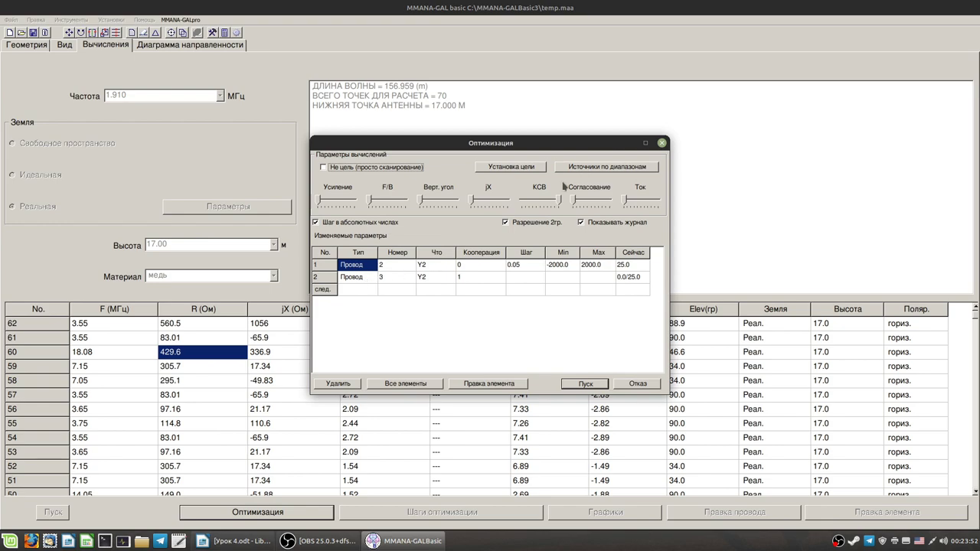
click(621, 170)
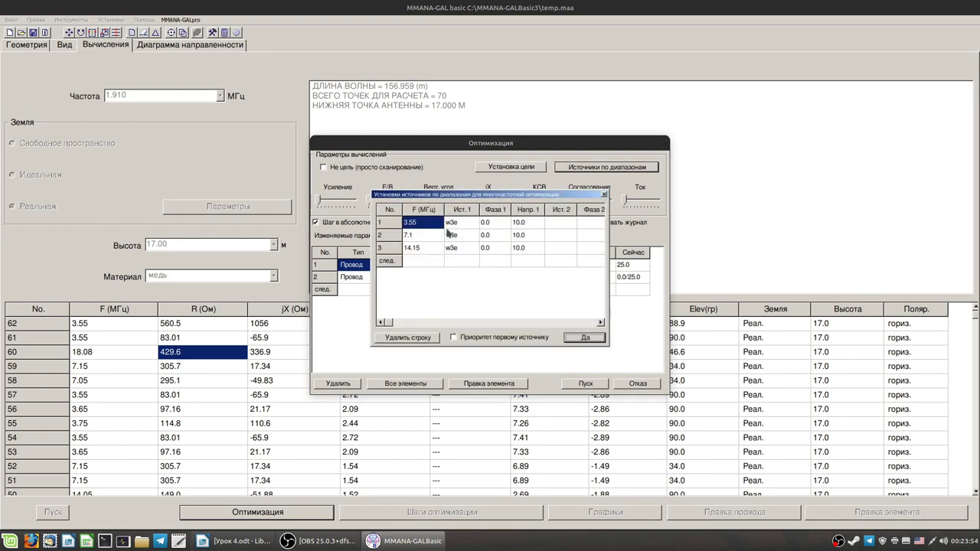
click(586, 337)
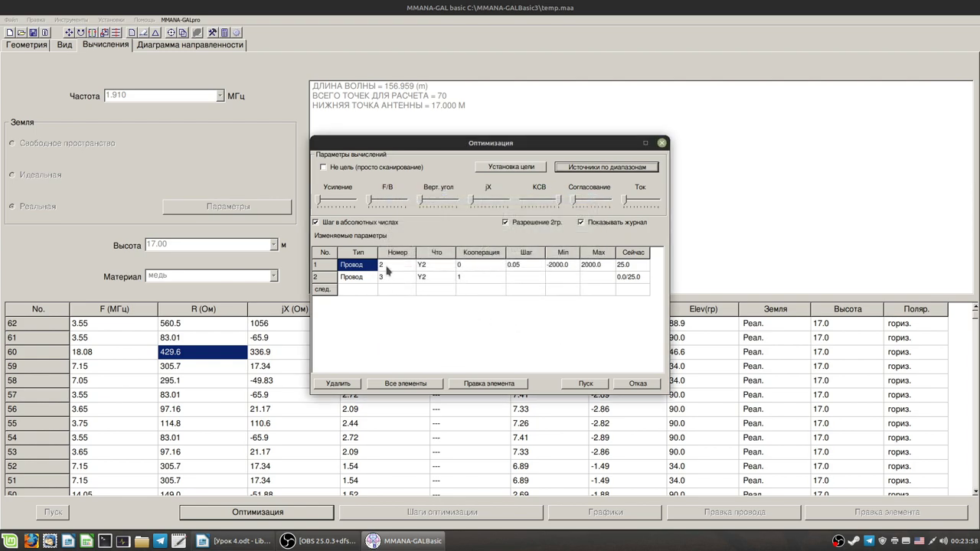
Change the first optimization parameter's wire number to 1 and delete the second parameter row, which refers to wire 3
click(387, 266)
key(BackSpace)
text(1)
click(396, 279)
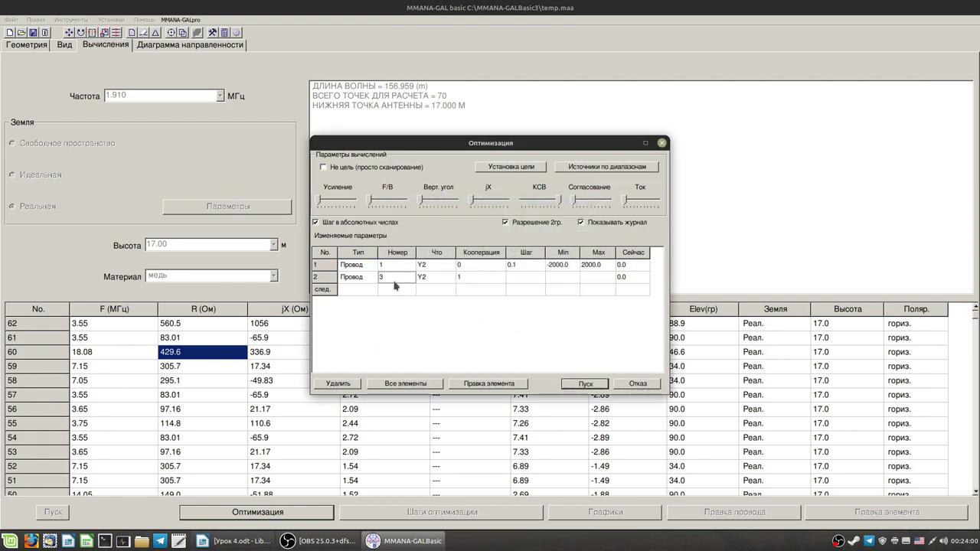
click(337, 384)
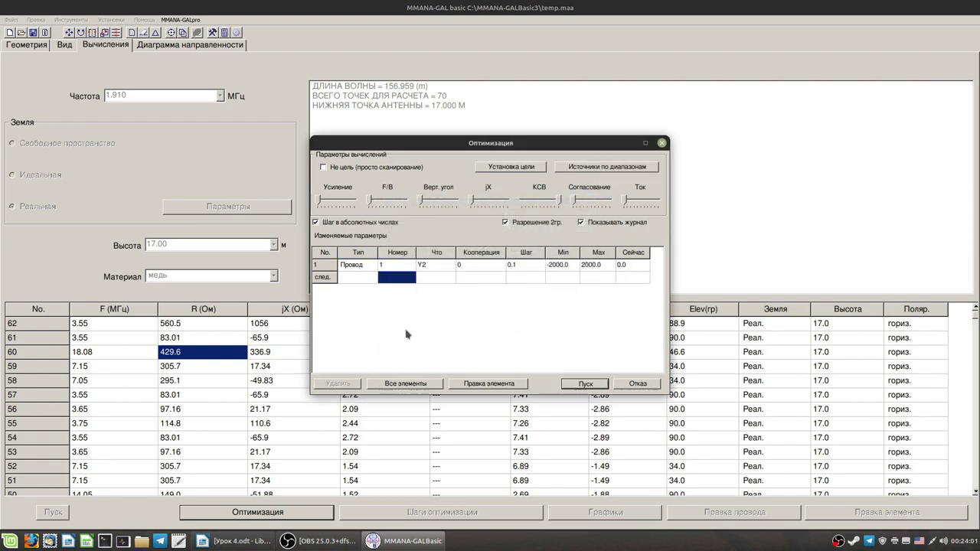
Set the coordinate varied for wire 1 in the optimization to X2
click(437, 267)
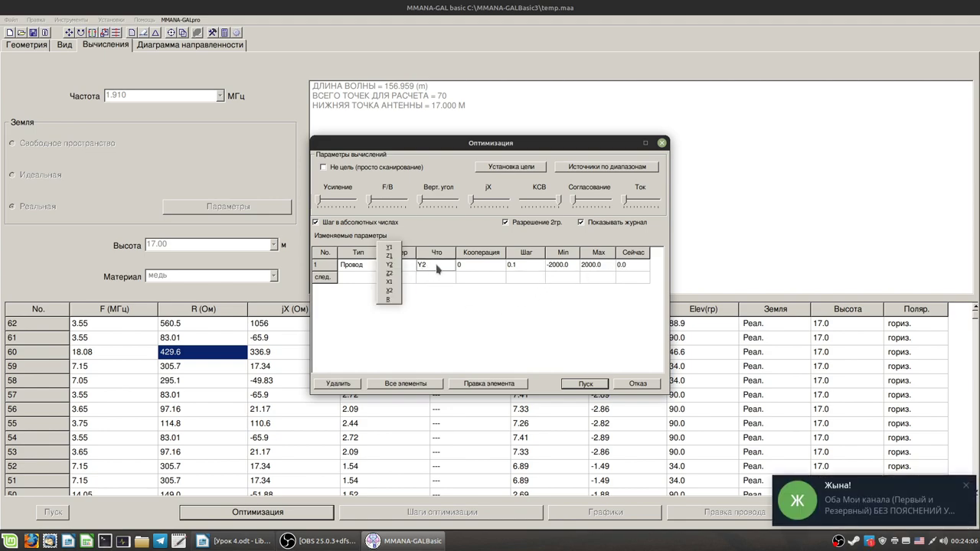
click(397, 248)
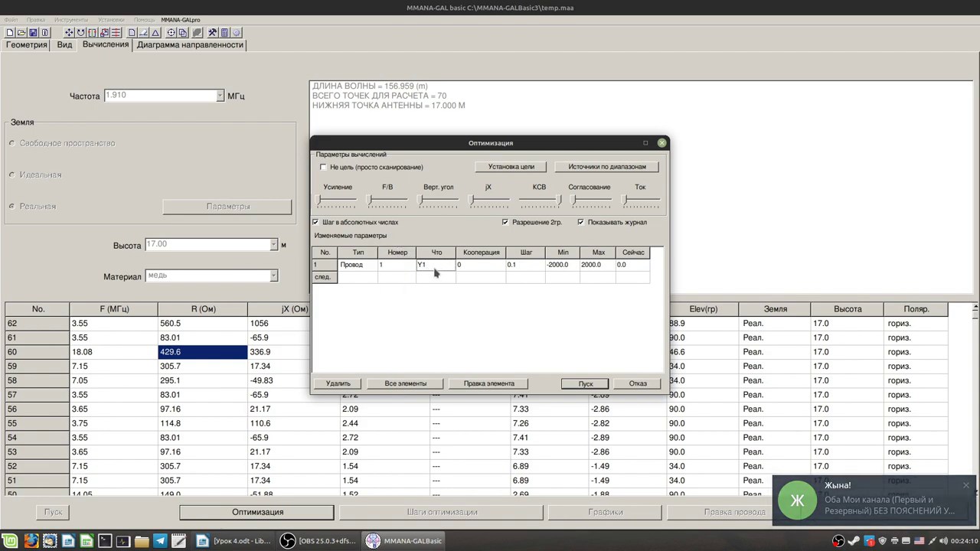
click(406, 264)
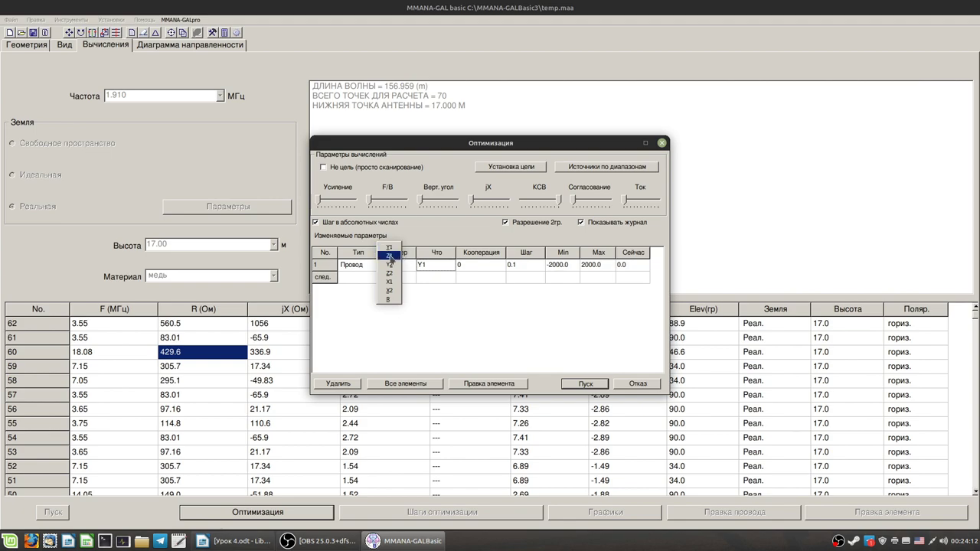
click(390, 282)
click(429, 268)
click(389, 290)
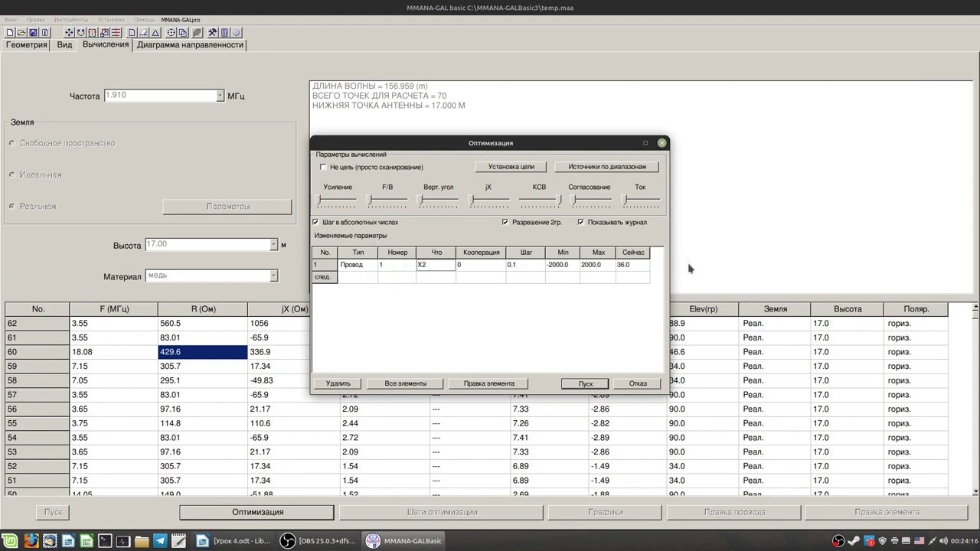
Limit the X2 optimization range for wire 1 to a minimum of 20.0 and a maximum of 36.0
click(482, 265)
click(526, 267)
click(558, 266)
text(20.0)
click(590, 265)
text(36.0)
Run the optimization while watching the antenna view, and decline saving the optimization table as a file
click(580, 386)
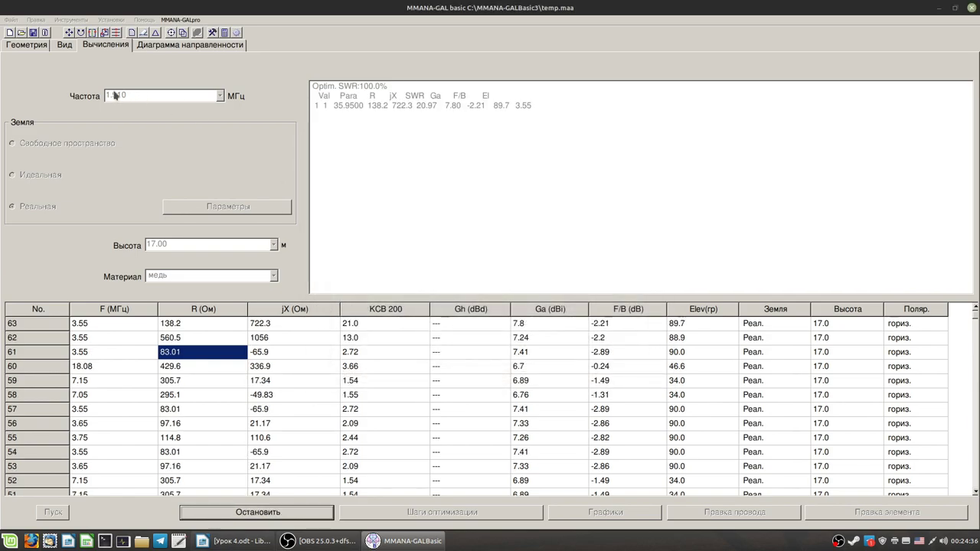
click(64, 44)
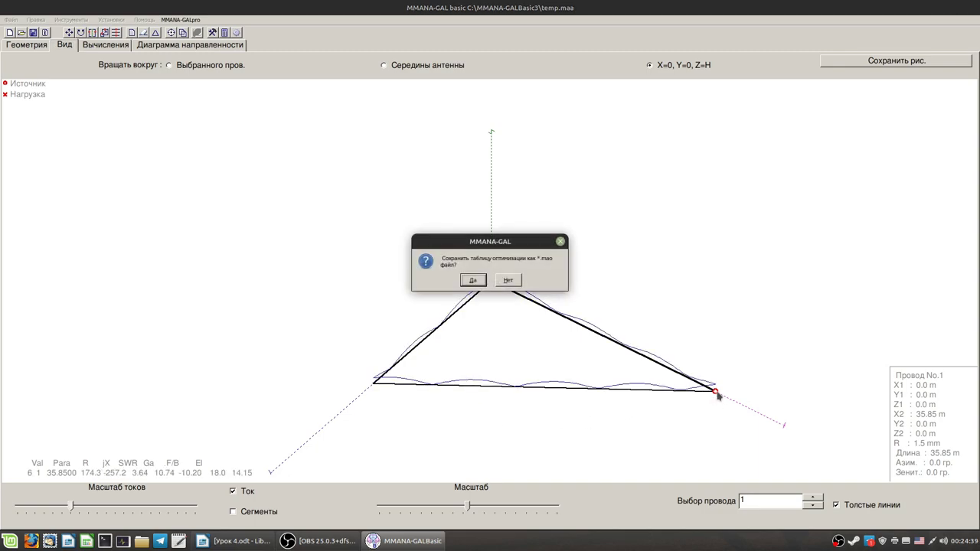
click(518, 283)
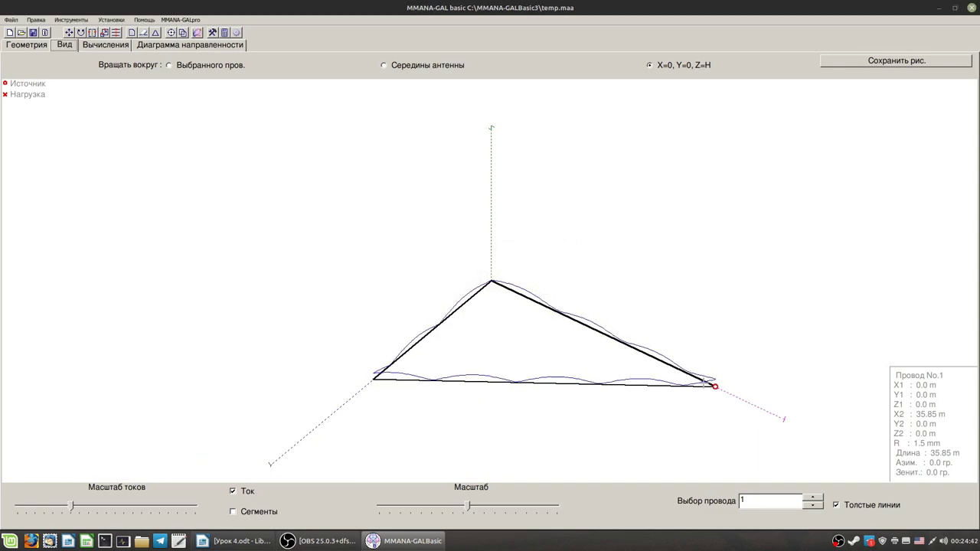
Inspect the coordinates and lengths of wires 1 and 3 and the feed point's location after the optimization
click(690, 387)
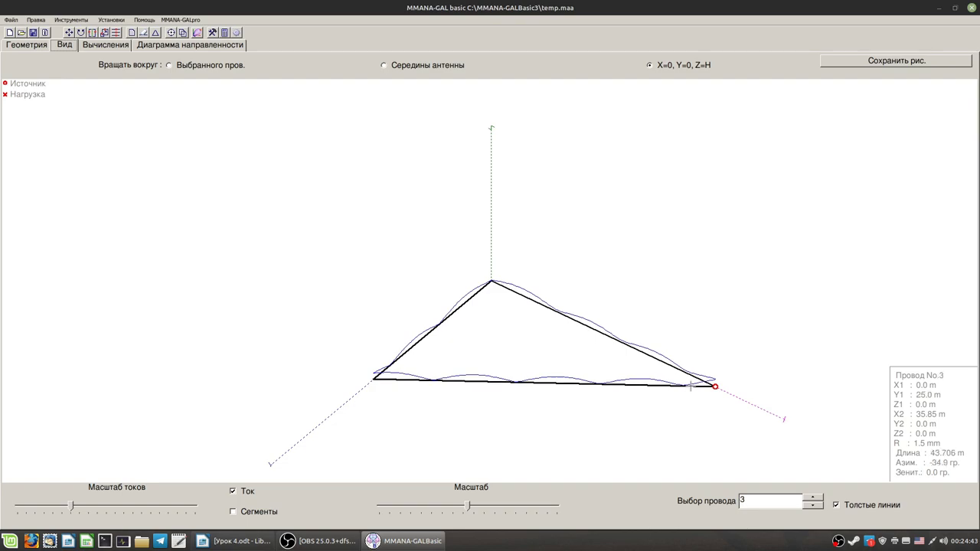
click(650, 355)
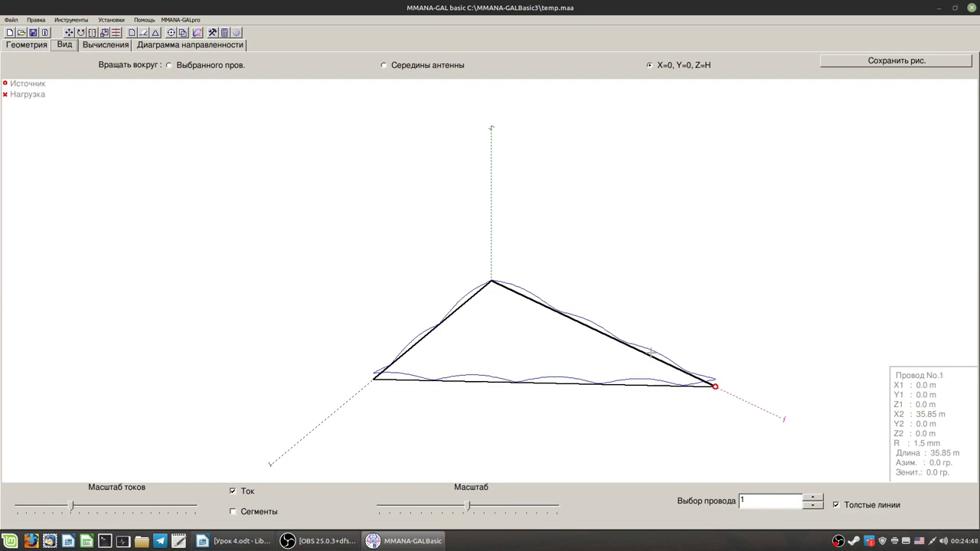
click(610, 387)
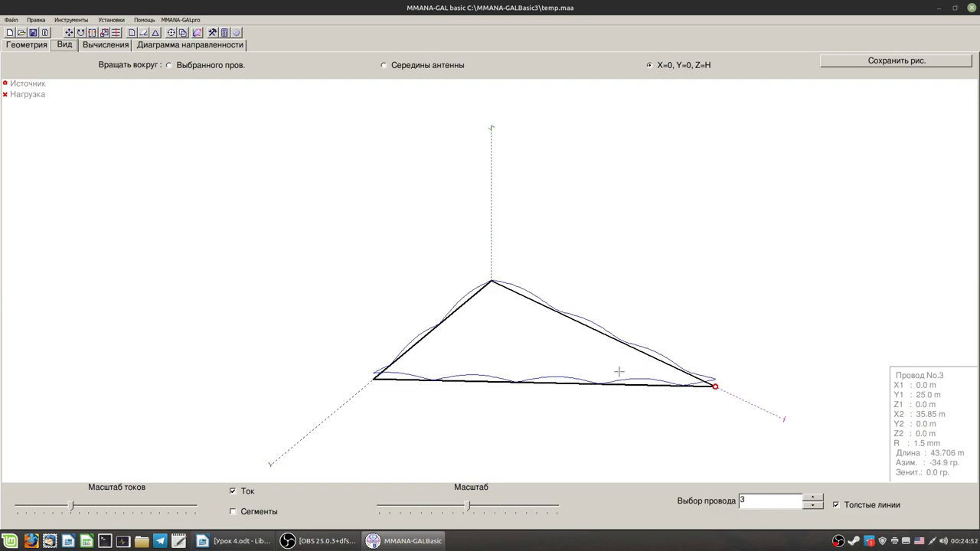
click(642, 350)
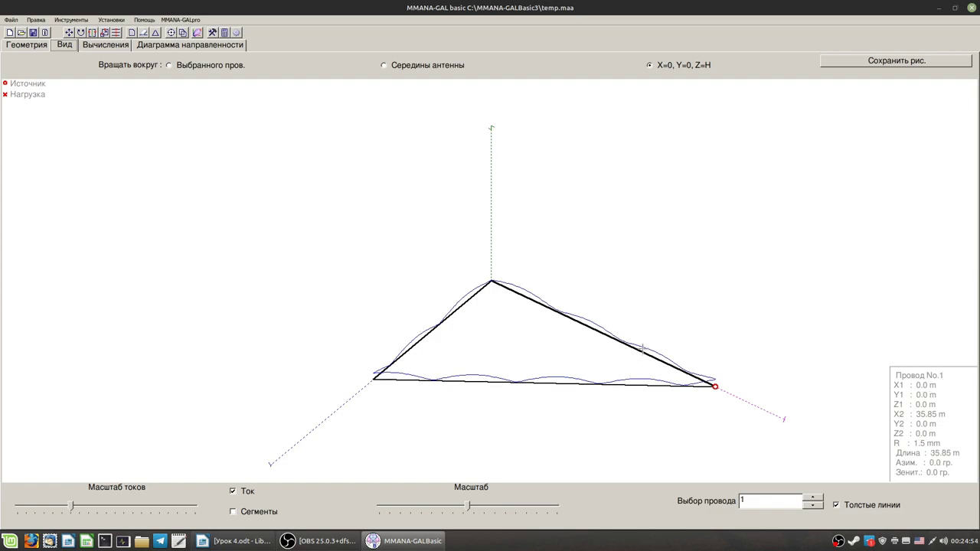
drag(623, 389, 622, 385)
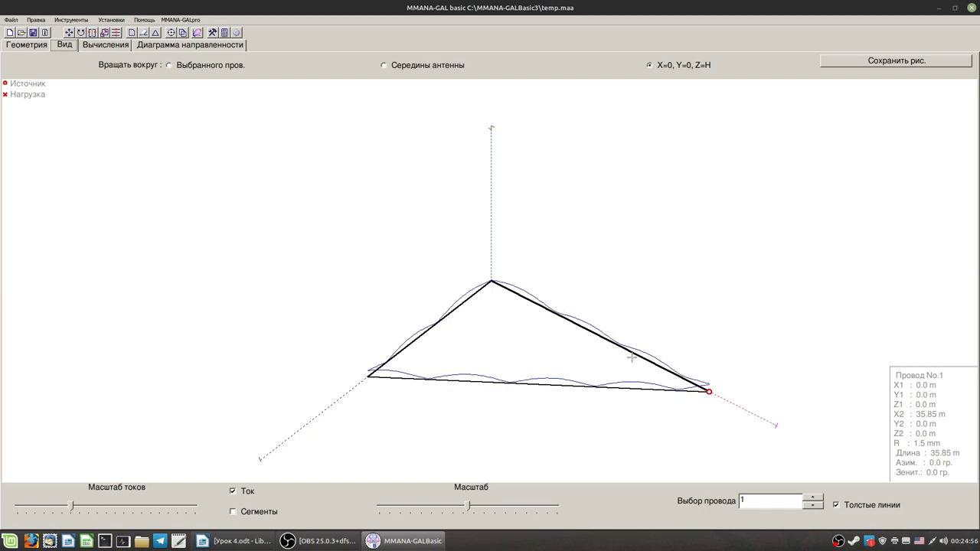
Set the calculation frequency to 3.550 MHz and calculate the antenna
click(106, 44)
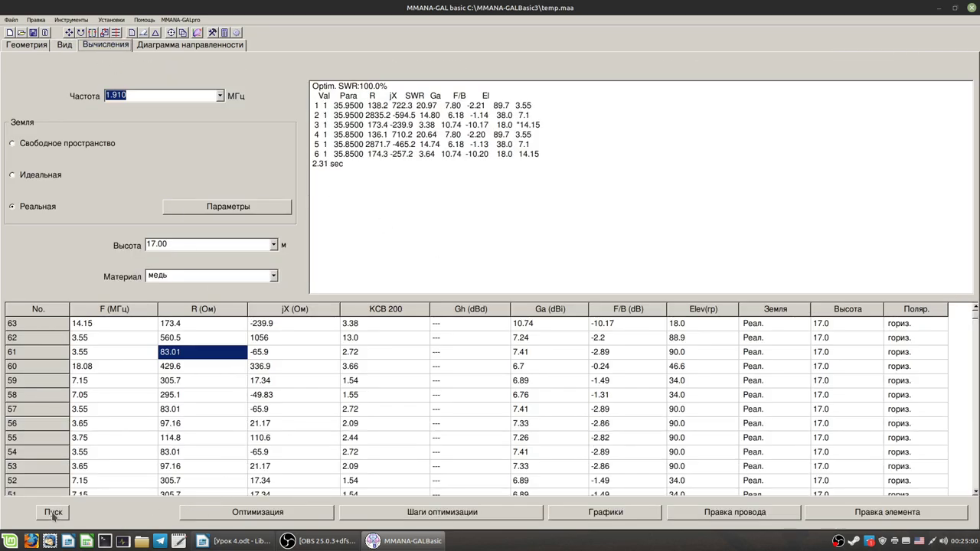
click(220, 95)
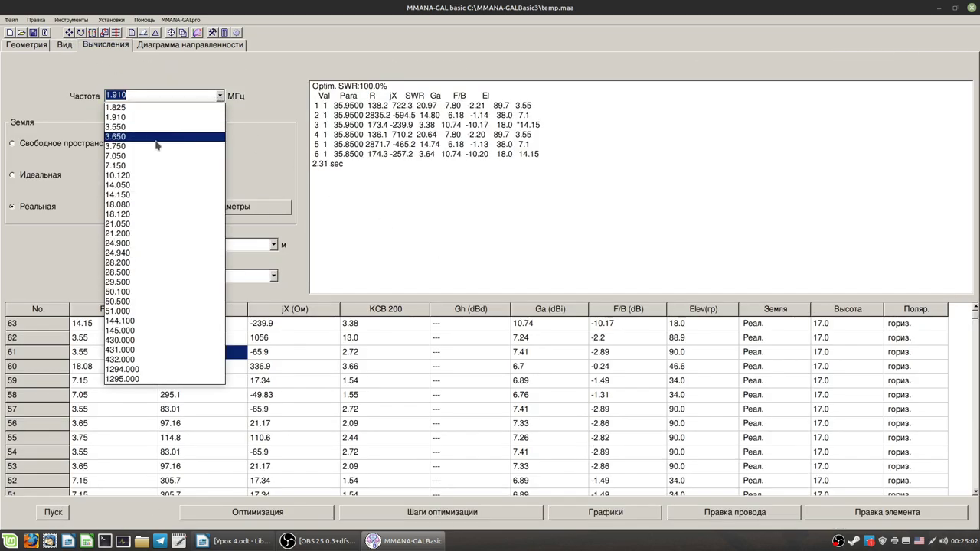
click(153, 128)
click(50, 512)
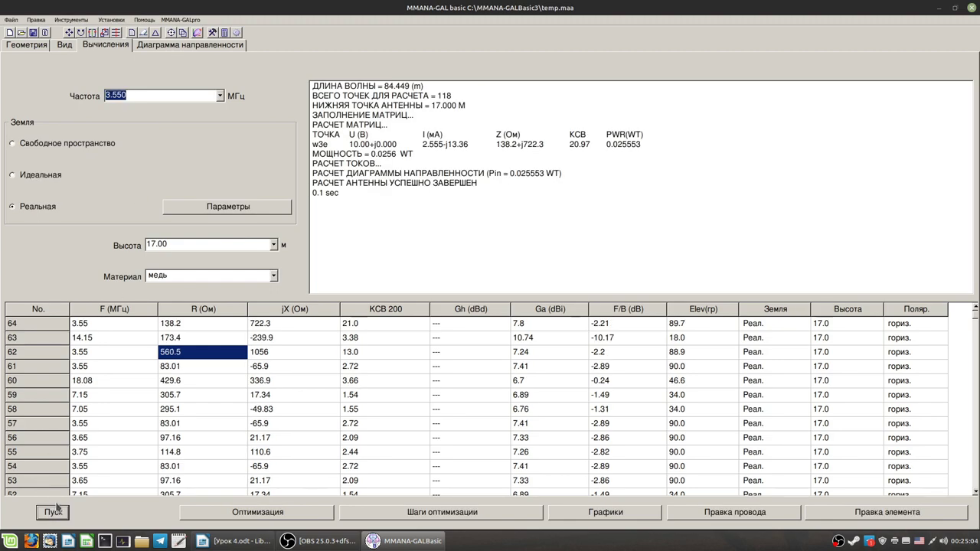
Set the minimum for wire 1's X2 optimization parameter to 15 and run the optimization again
click(324, 519)
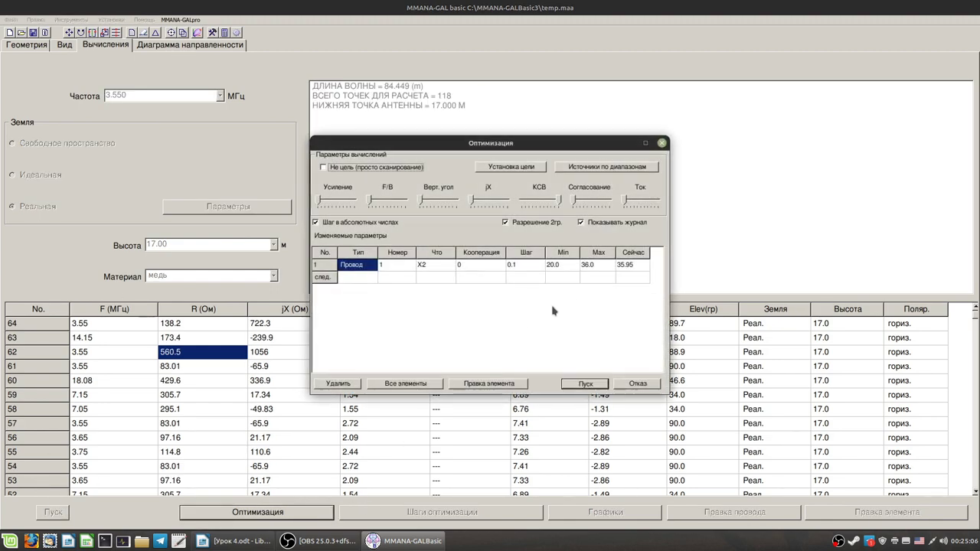
click(553, 265)
click(552, 265)
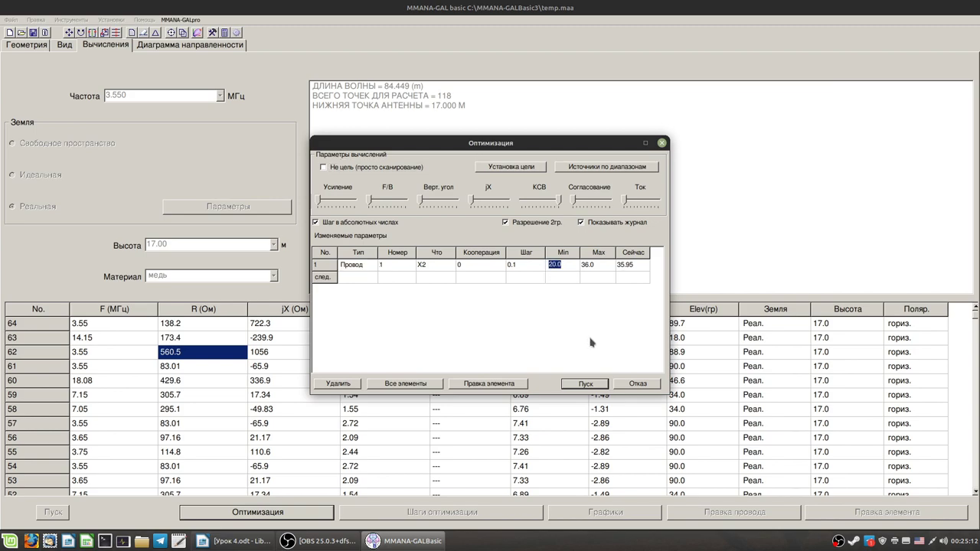
text(15)
click(436, 268)
click(585, 384)
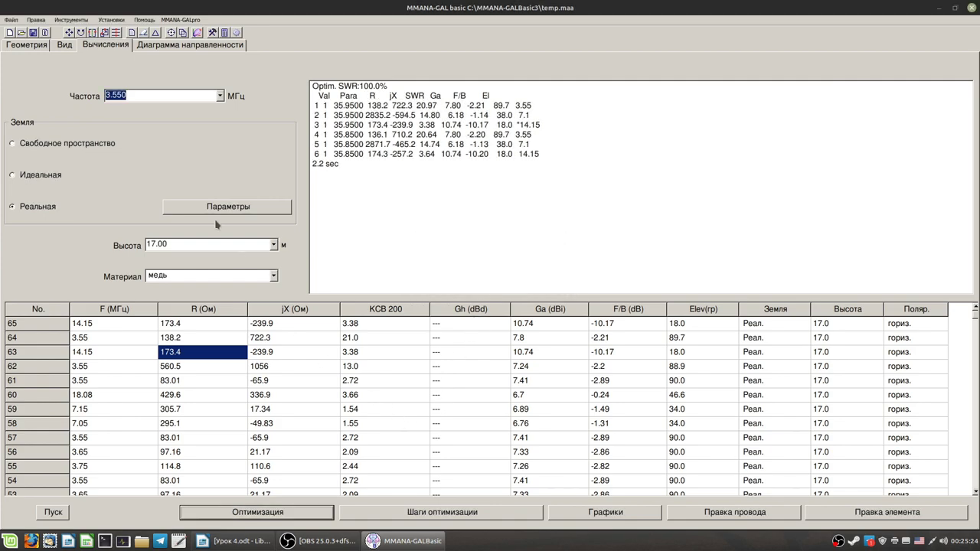
Compare the coordinates and lengths of wires 1 and 3 in the antenna view and examine the feed point from another side
click(64, 45)
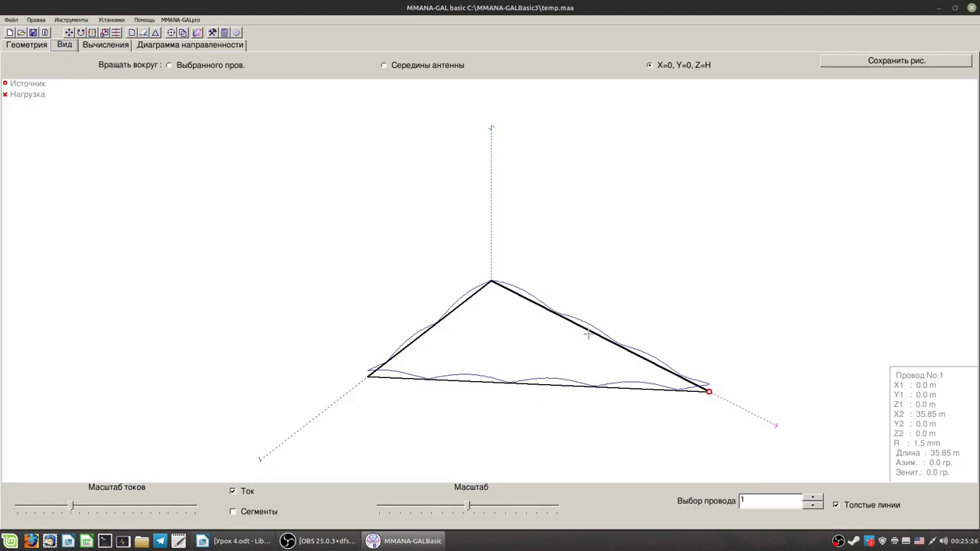
click(548, 385)
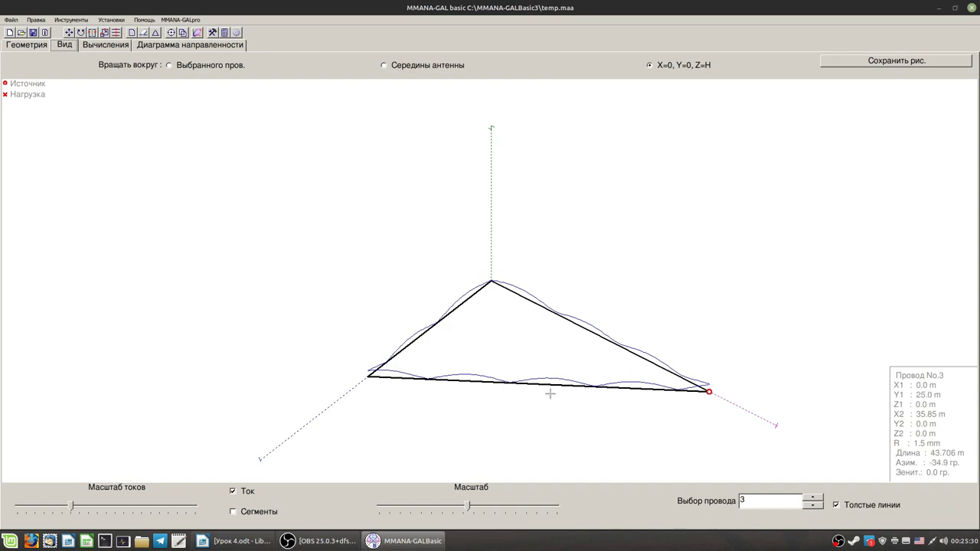
click(556, 314)
click(521, 382)
click(577, 322)
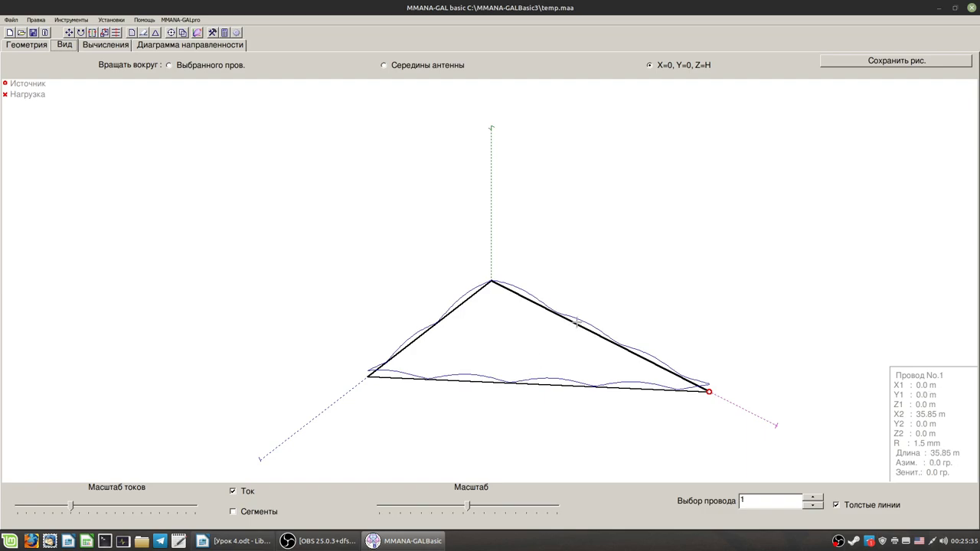
click(528, 384)
drag(455, 426, 429, 413)
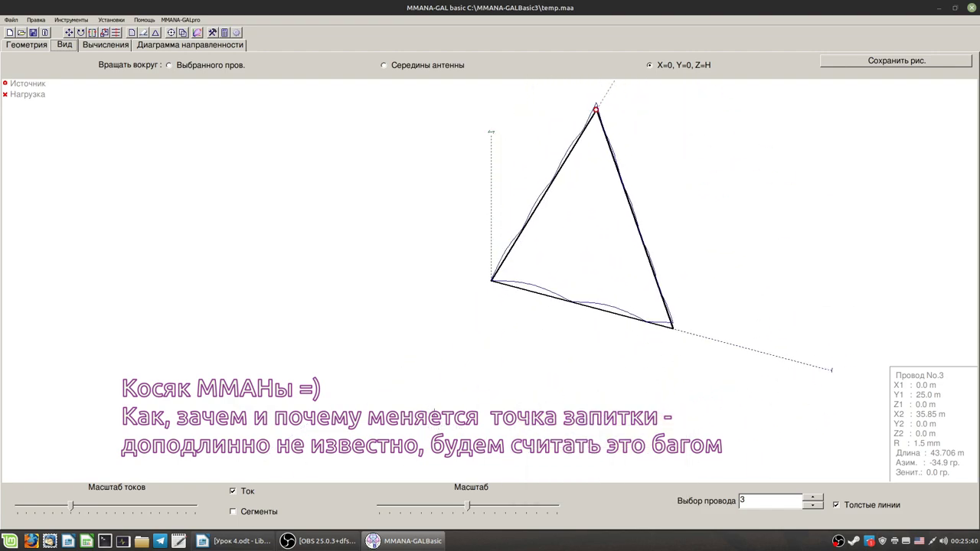
Add a source at the start of wire 2, at the origin corner of the triangle
right_click(549, 295)
mouse_move(708, 323)
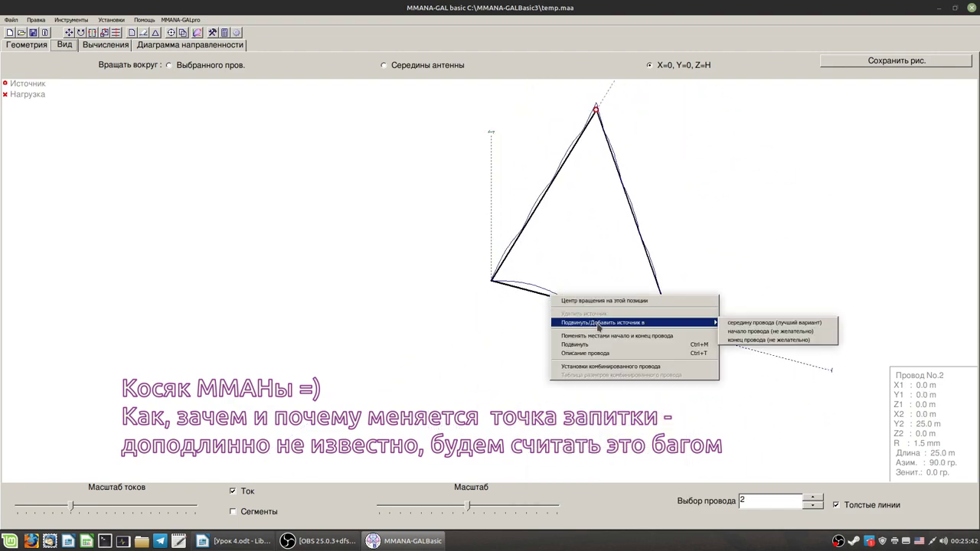
click(751, 326)
right_click(445, 181)
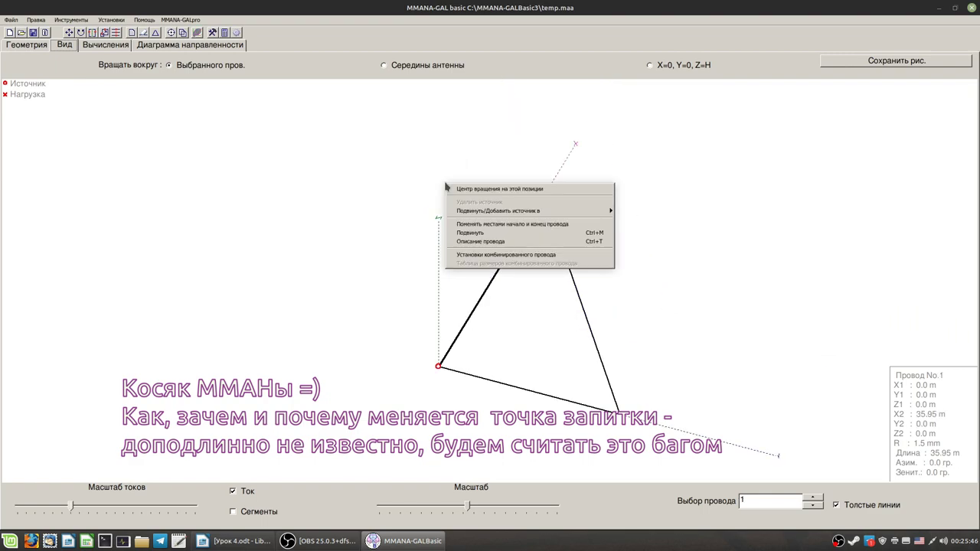
click(398, 312)
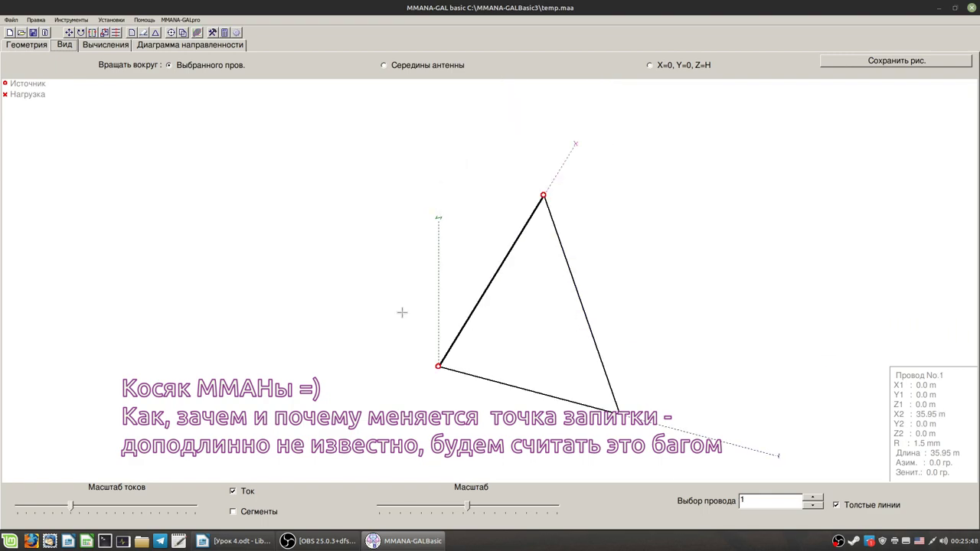
Delete the source on wire 3, at the corner where it meets the end of wire 1
right_click(506, 271)
mouse_move(537, 296)
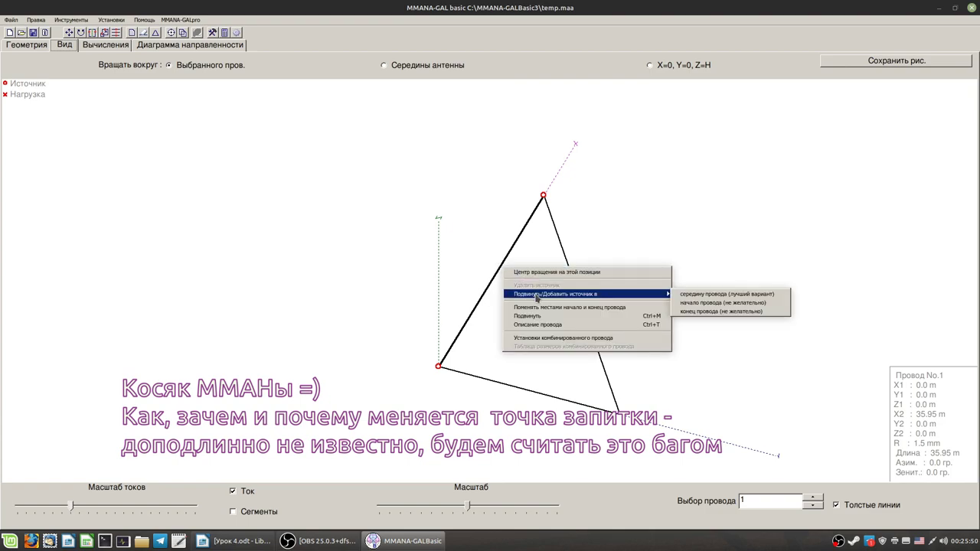
click(617, 395)
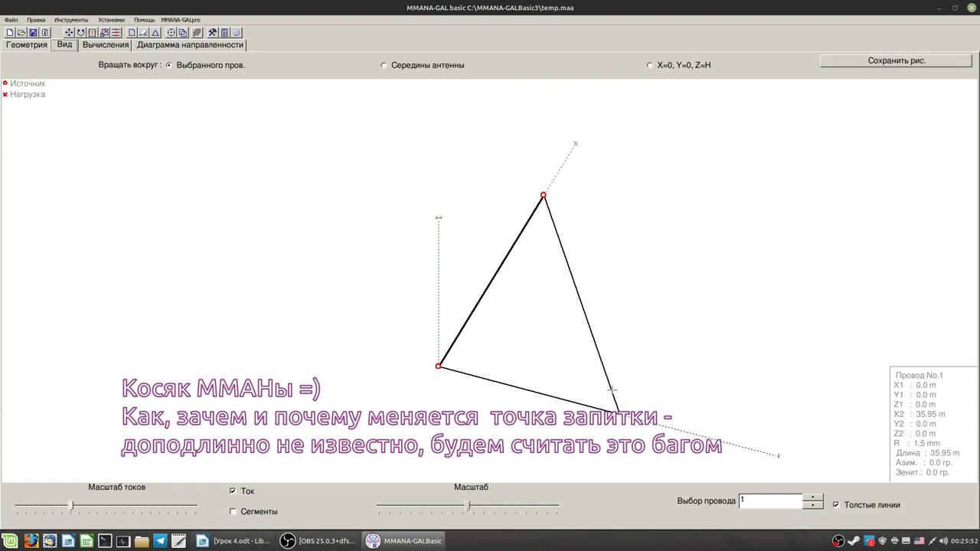
right_click(610, 384)
right_click(504, 318)
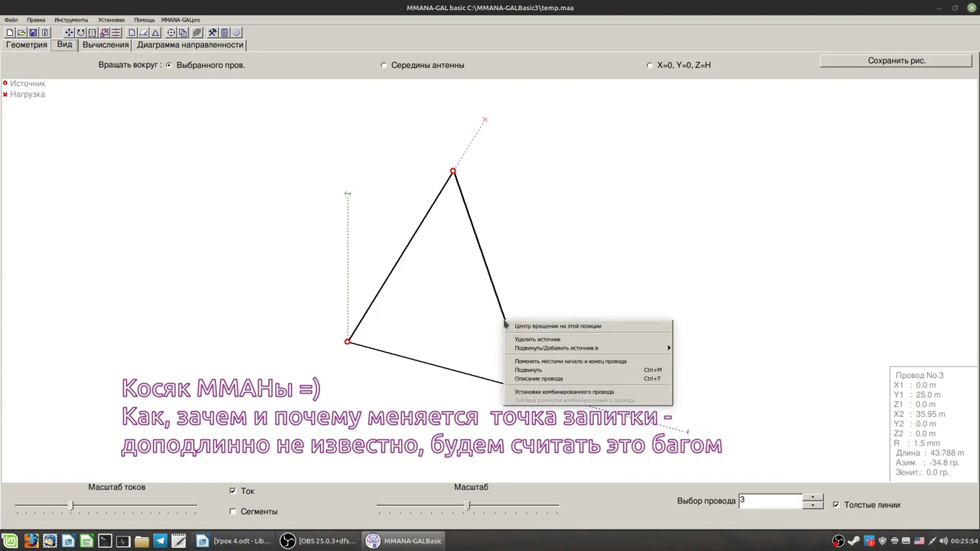
click(529, 327)
Examine the feed point at the origin corner from another side and check the coordinates and lengths of wires 2 and 1
key(Left)
key(Left)
key(Left)
key(Left)
key(Left)
key(Left)
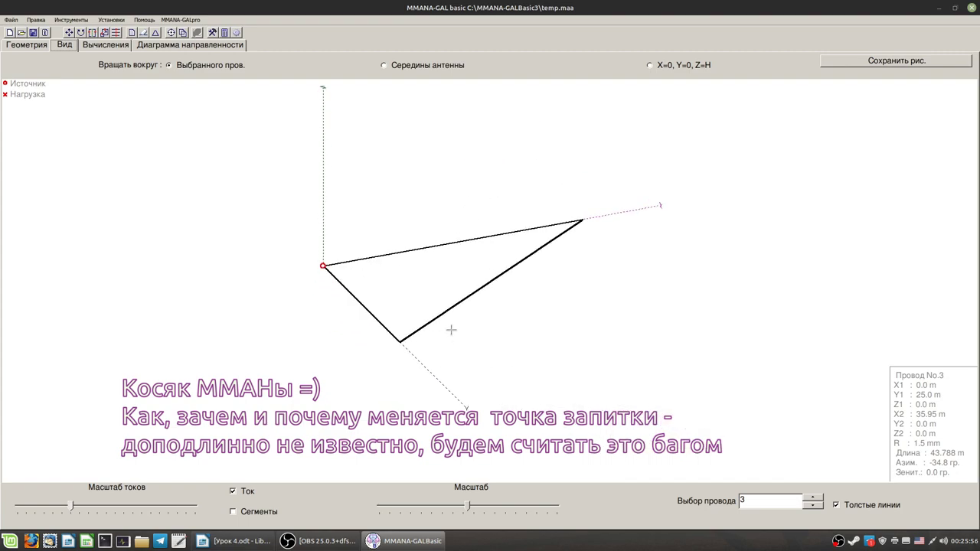
key(Left)
key(Left)
key(Left)
key(Left)
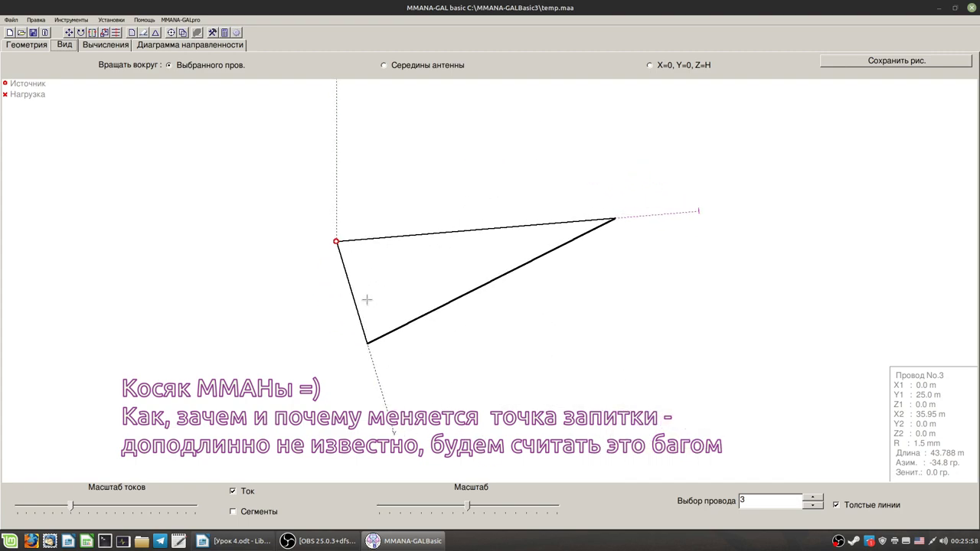
click(349, 279)
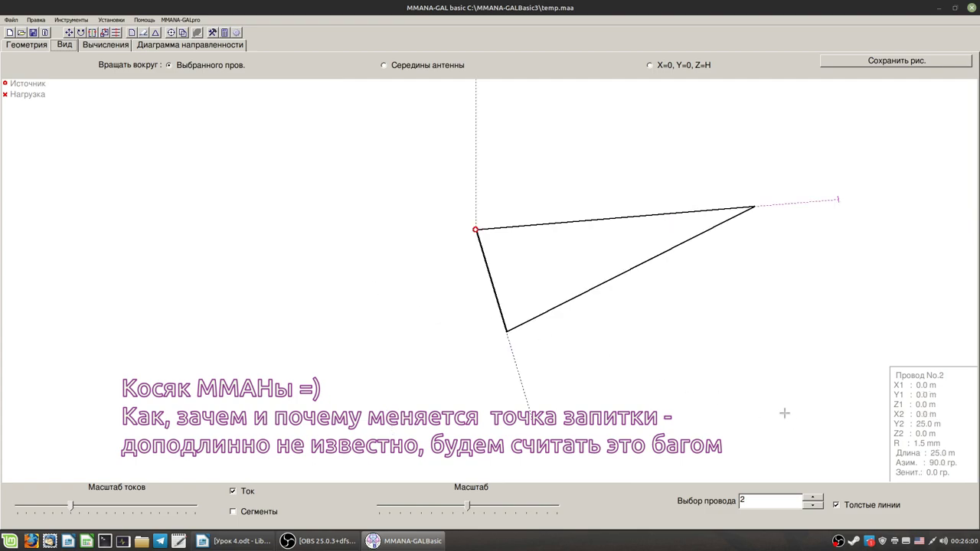
click(618, 218)
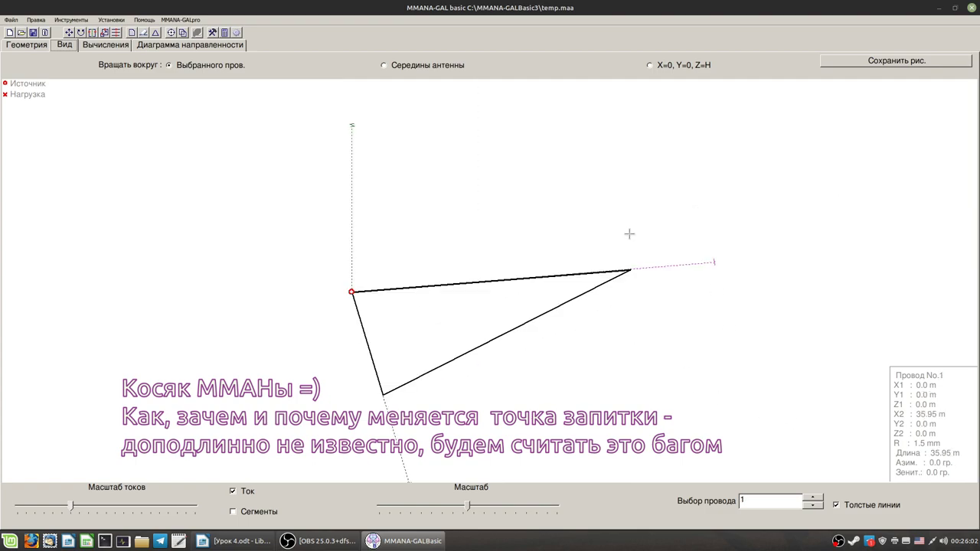
Inspect the triangle from further angles and compare the coordinates and lengths of wires 1 and 3
key(Left)
key(Left)
key(Left)
key(Left)
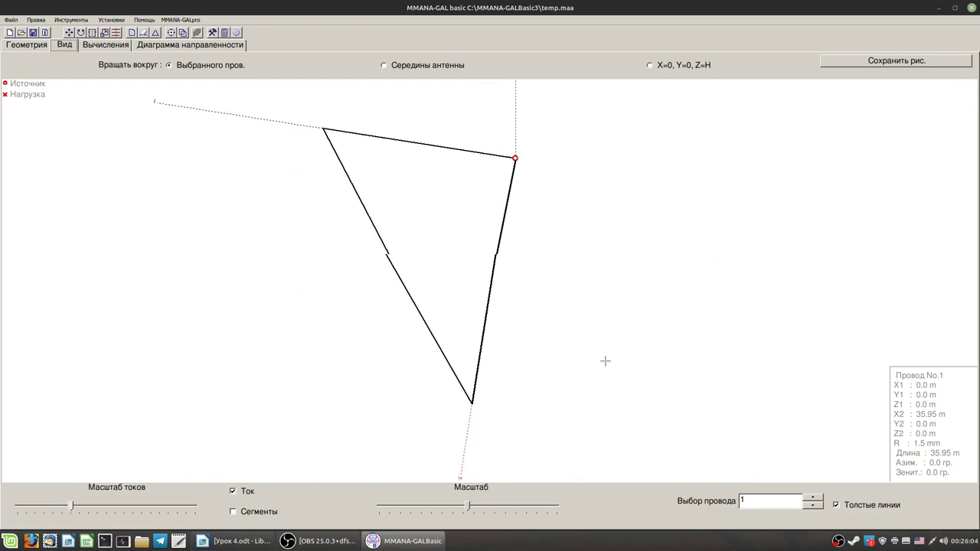
key(Left)
key(Left)
key(Left)
key(Left)
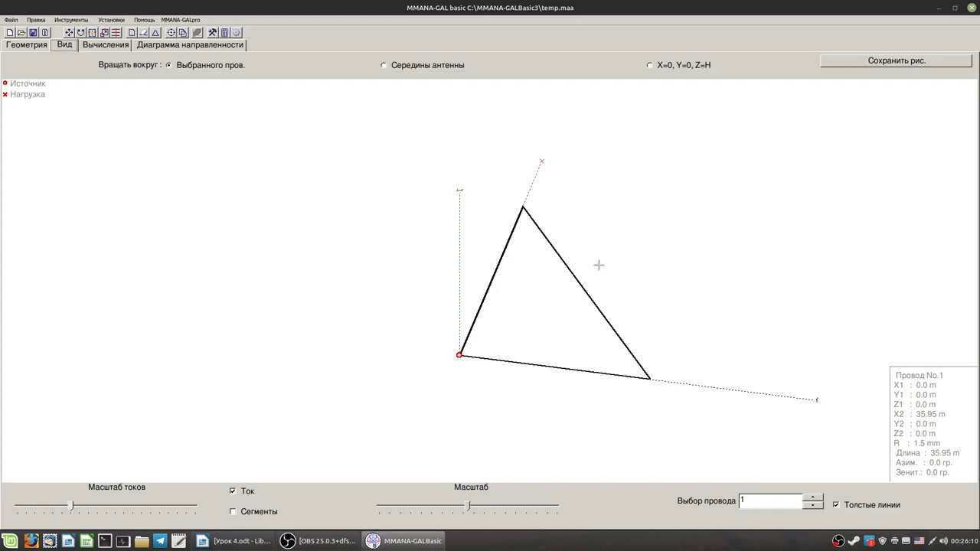
click(578, 282)
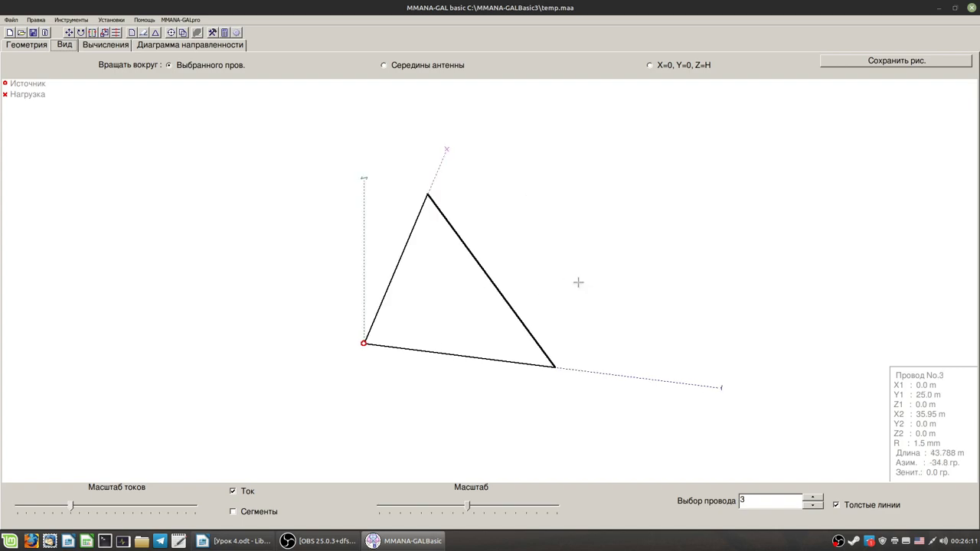
click(388, 279)
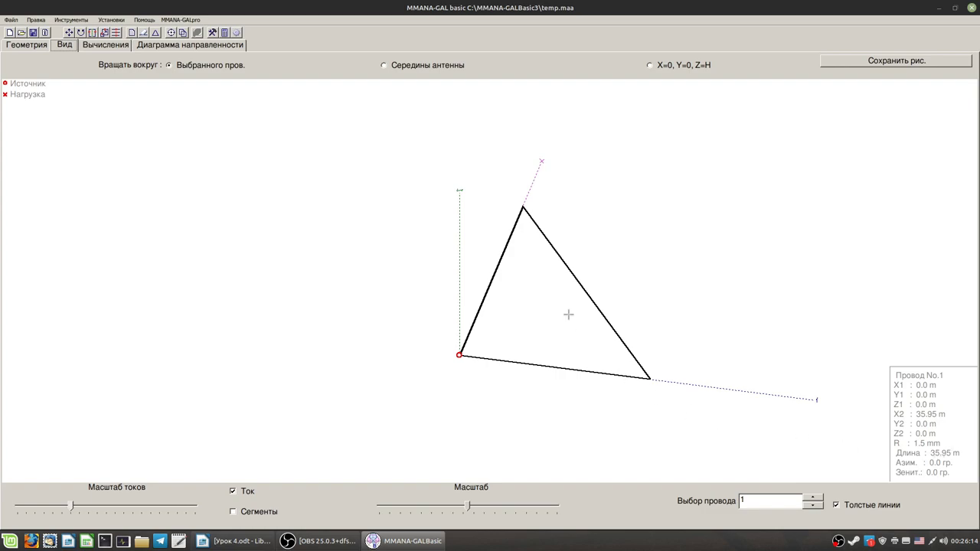
click(592, 305)
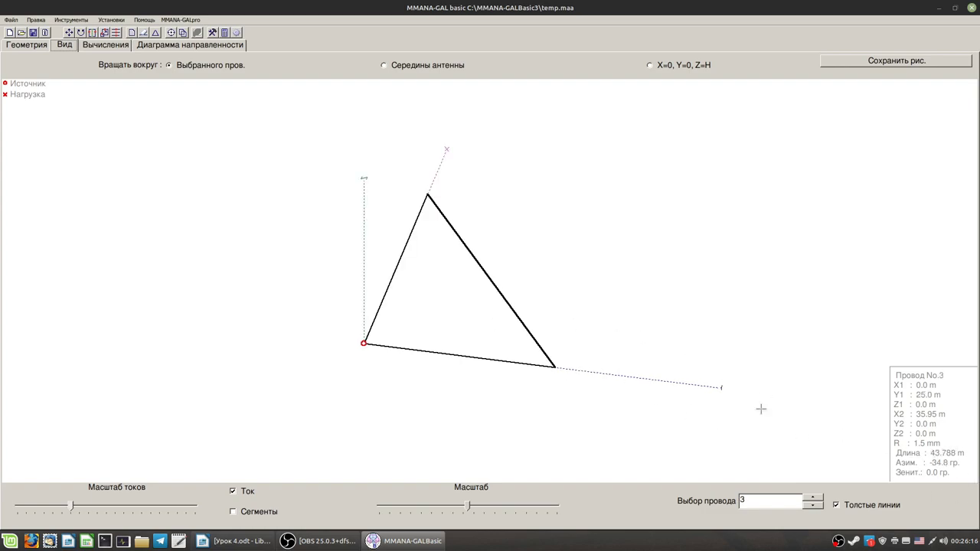
Set the X2 coordinate of wires 1 and 3 to 20.0 m in the antenna geometry
click(27, 46)
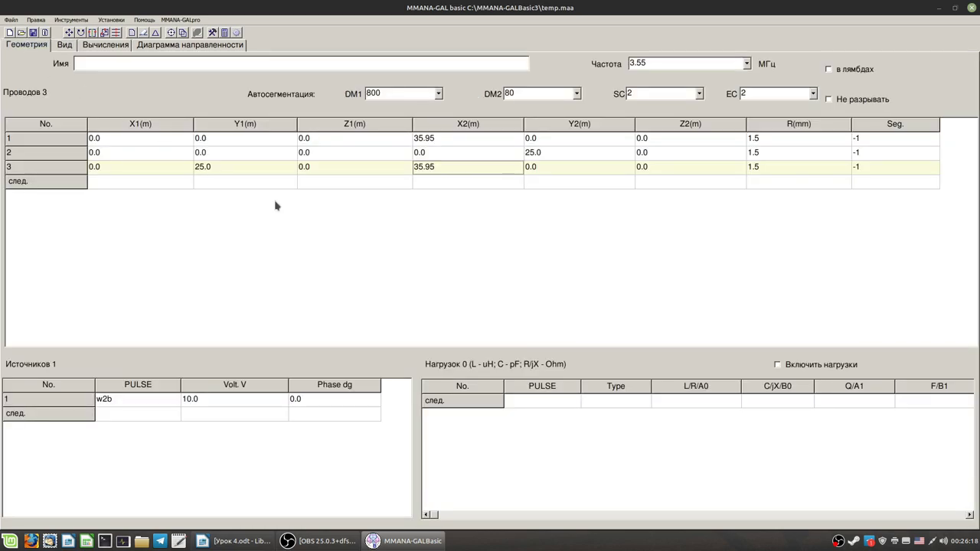
click(424, 138)
text(20.0)
click(431, 167)
text(20.0)
Examine the reshaped triangle in the antenna view, checking the wires and the feed point from several angles
click(64, 44)
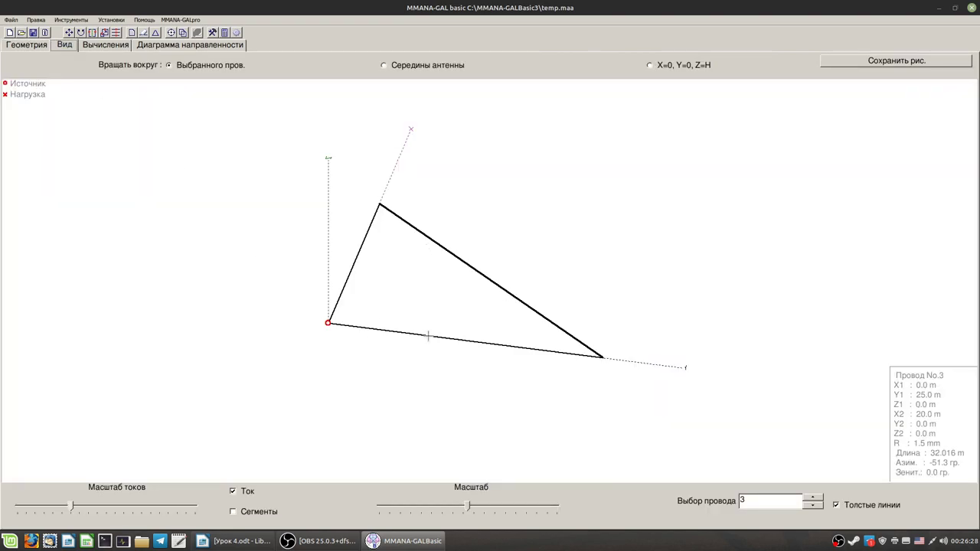
key(Left)
key(Left)
key(Left)
key(Left)
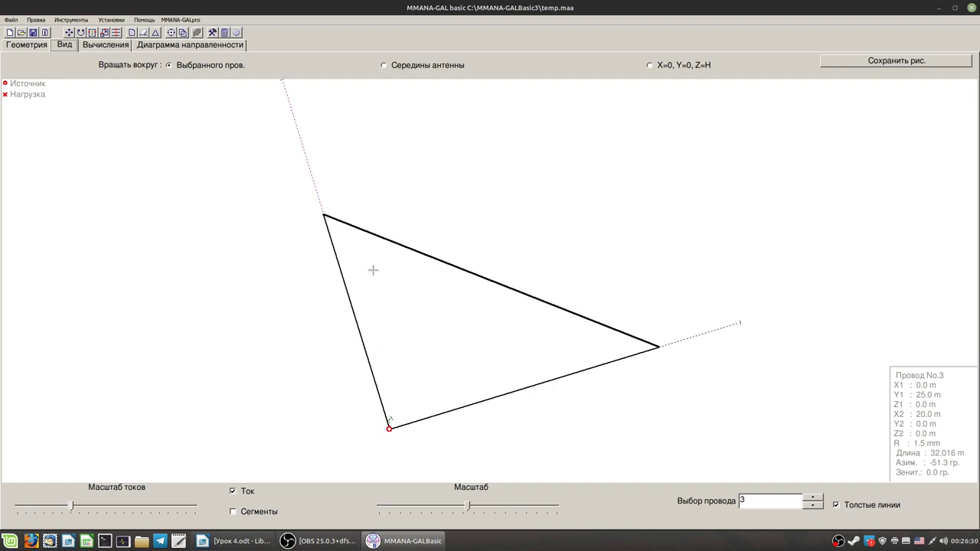
drag(516, 439, 508, 420)
drag(493, 363, 494, 360)
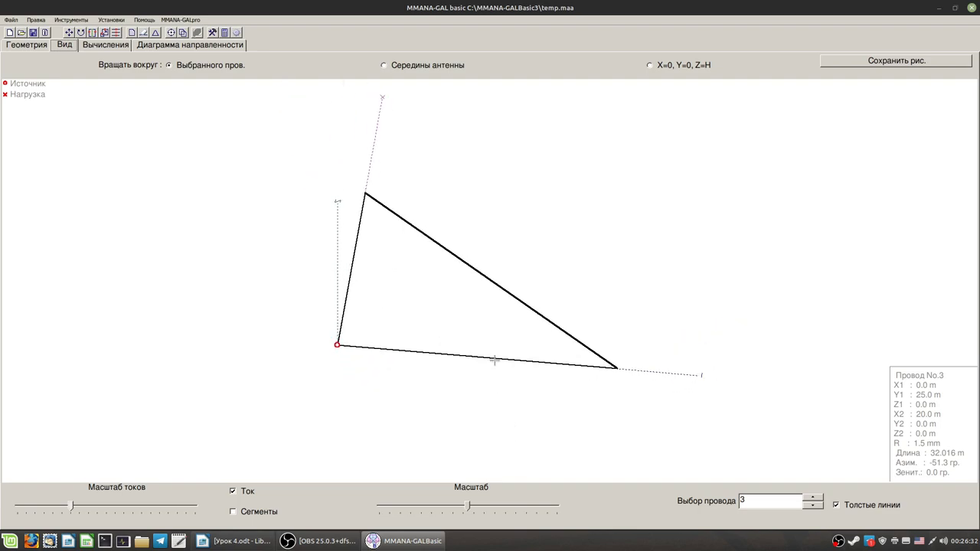
click(493, 357)
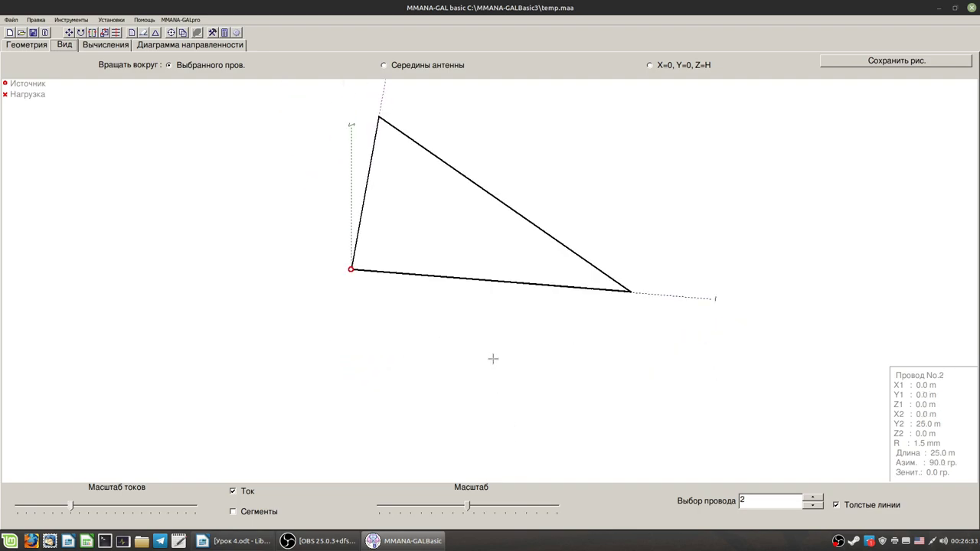
click(363, 199)
mouse_move(404, 273)
mouse_down()
mouse_move(600, 302)
mouse_move(456, 178)
mouse_up()
drag(592, 400, 586, 402)
Rerun the optimization of wire 1's X2 with the existing settings and decline saving the optimization table
click(119, 46)
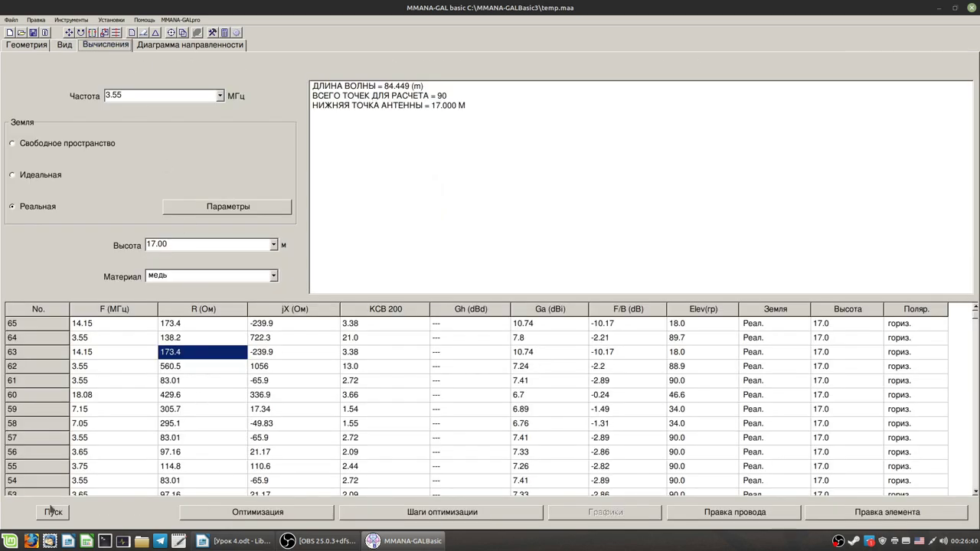
click(247, 519)
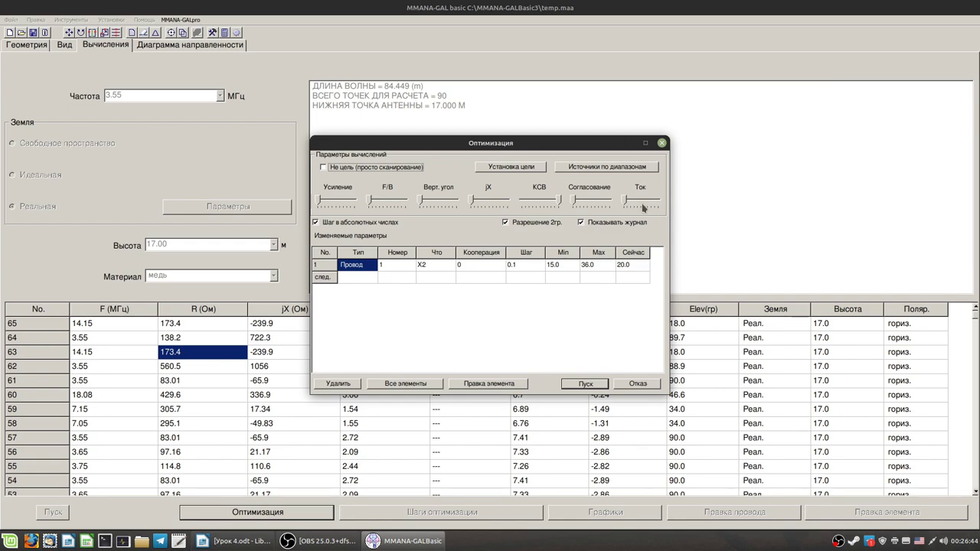
click(585, 383)
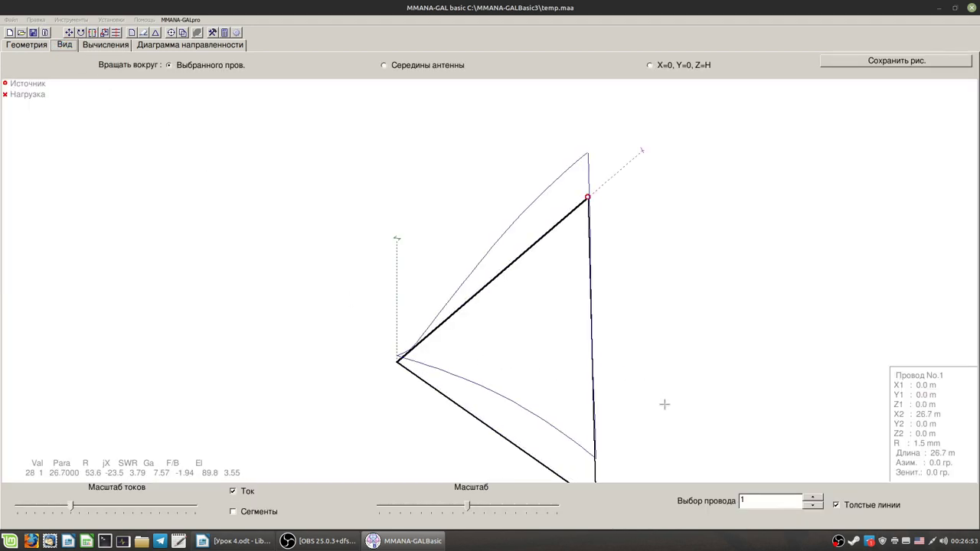
drag(665, 404, 663, 344)
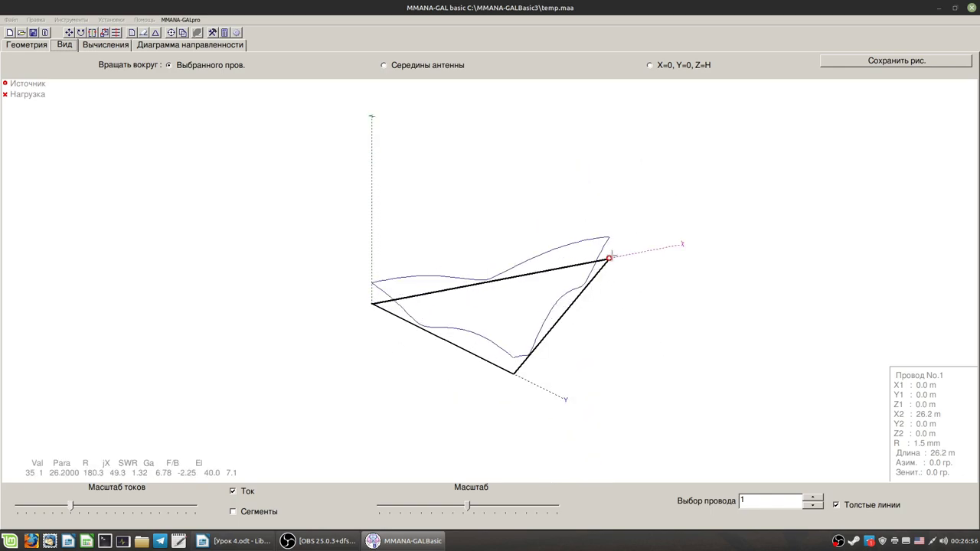
drag(612, 272, 593, 359)
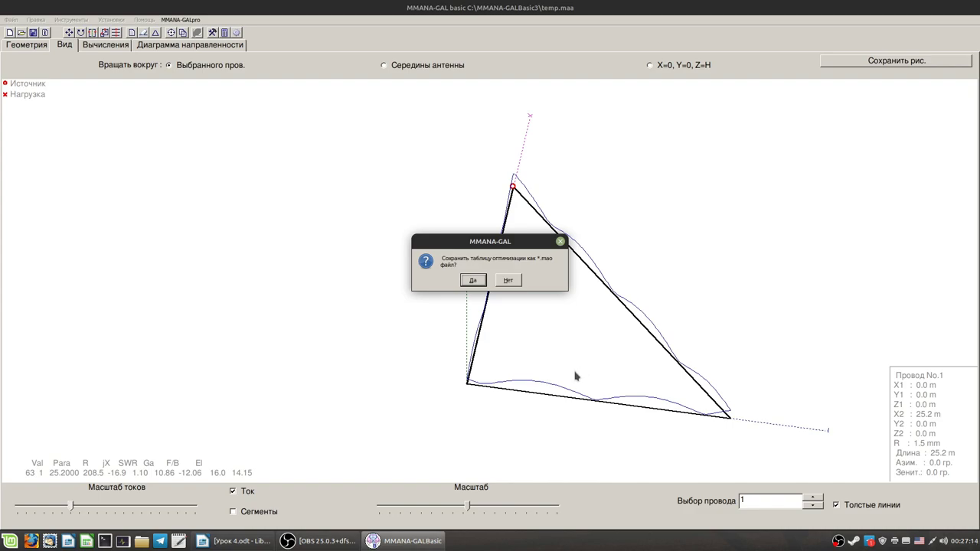
click(508, 280)
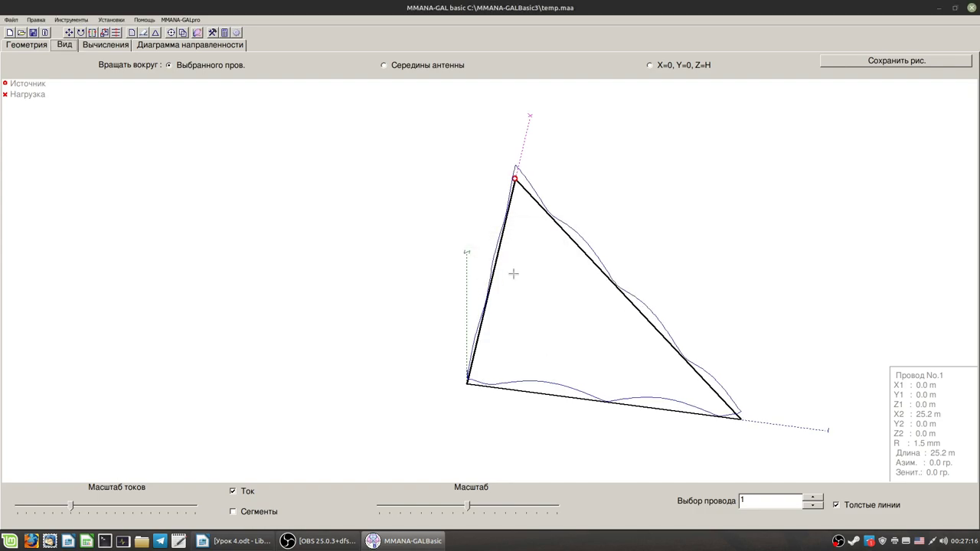
drag(513, 274, 525, 286)
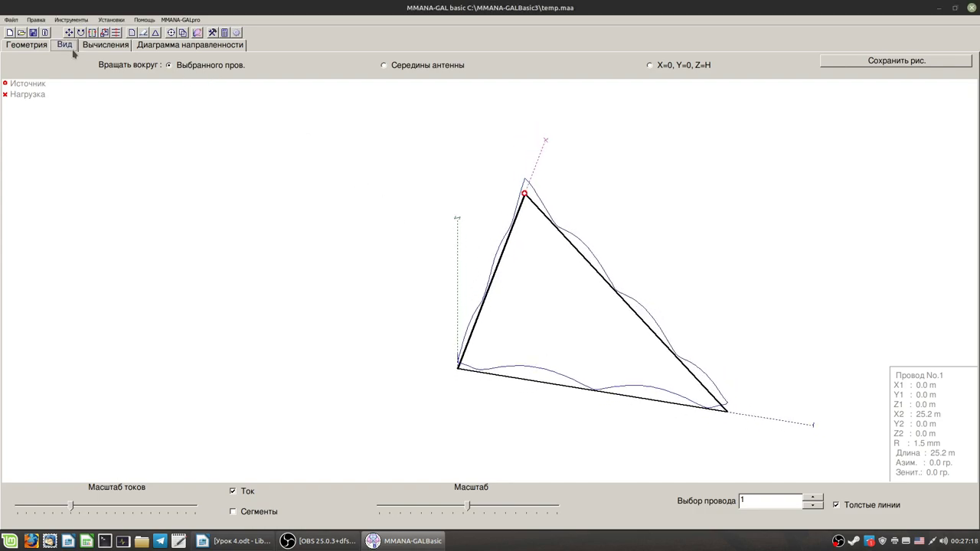
Calculate the optimized antenna at 3.55 MHz and at 3.750 MHz
click(105, 44)
click(53, 512)
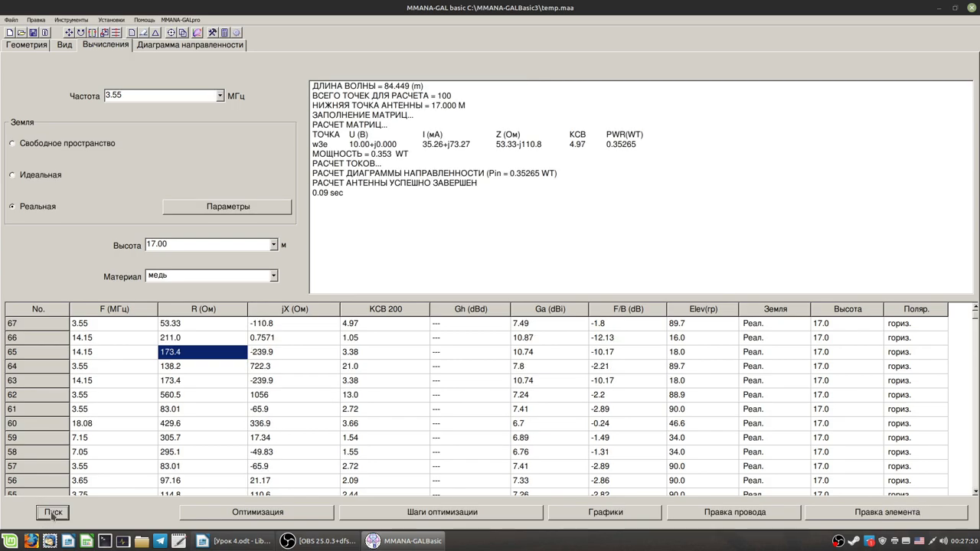
click(220, 96)
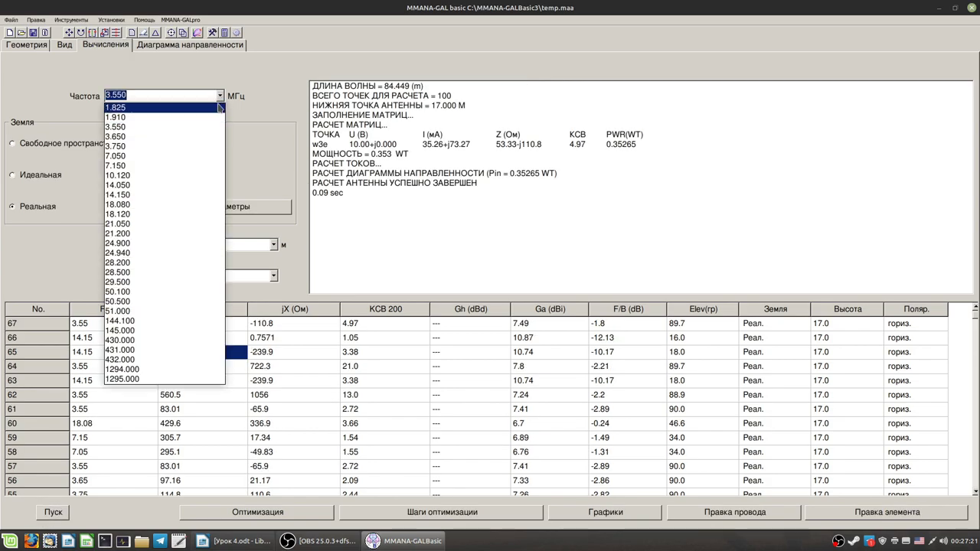
click(157, 147)
click(52, 512)
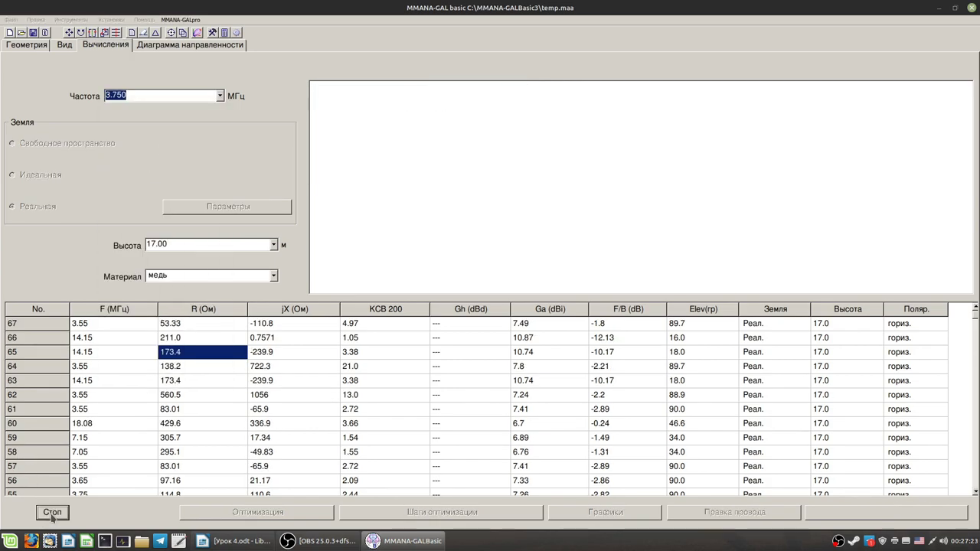
Calculate the antenna at 7.150 MHz and at 14.150 MHz
click(220, 96)
click(153, 165)
click(52, 512)
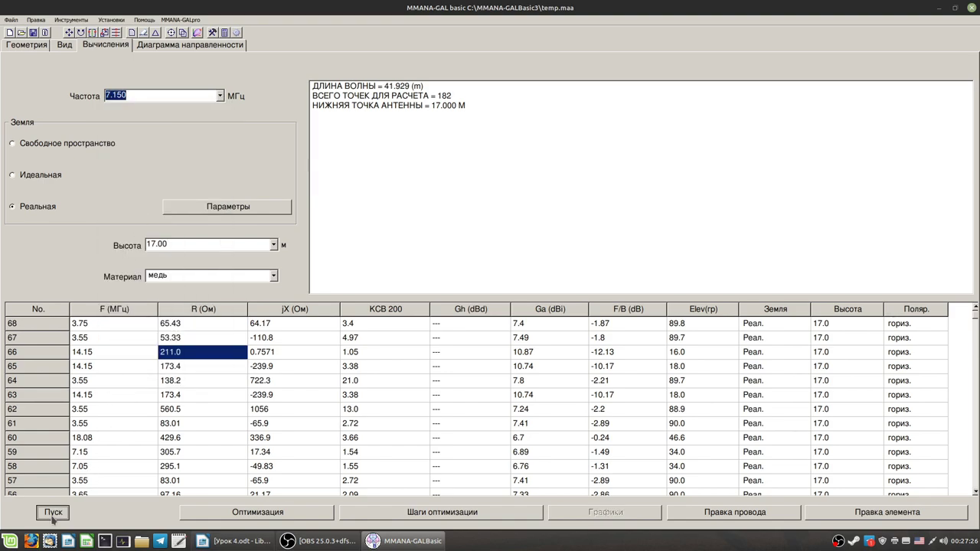
click(220, 95)
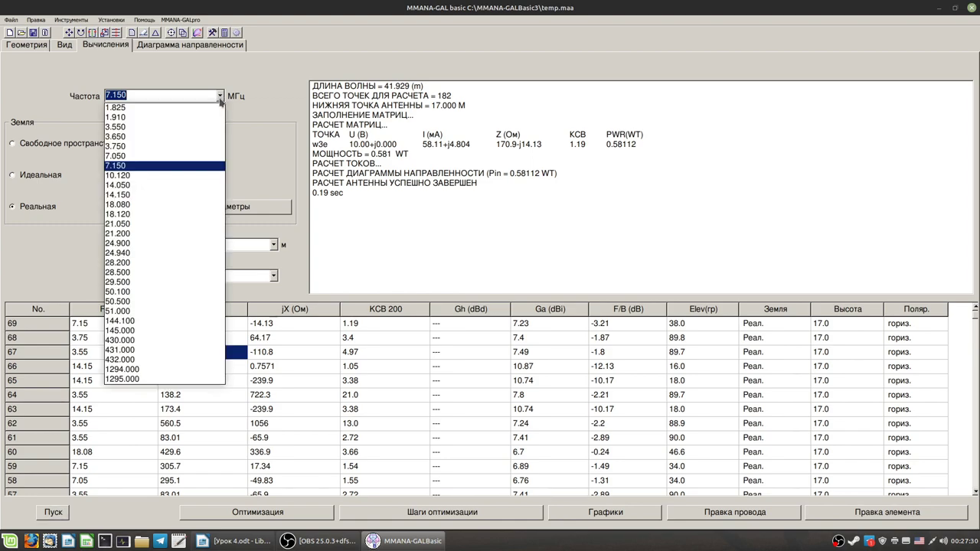
click(168, 195)
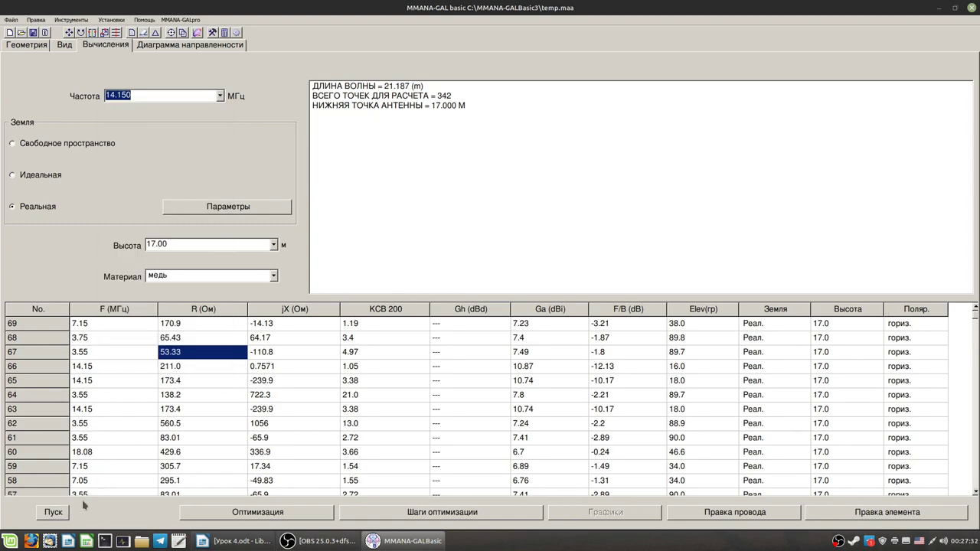
click(54, 513)
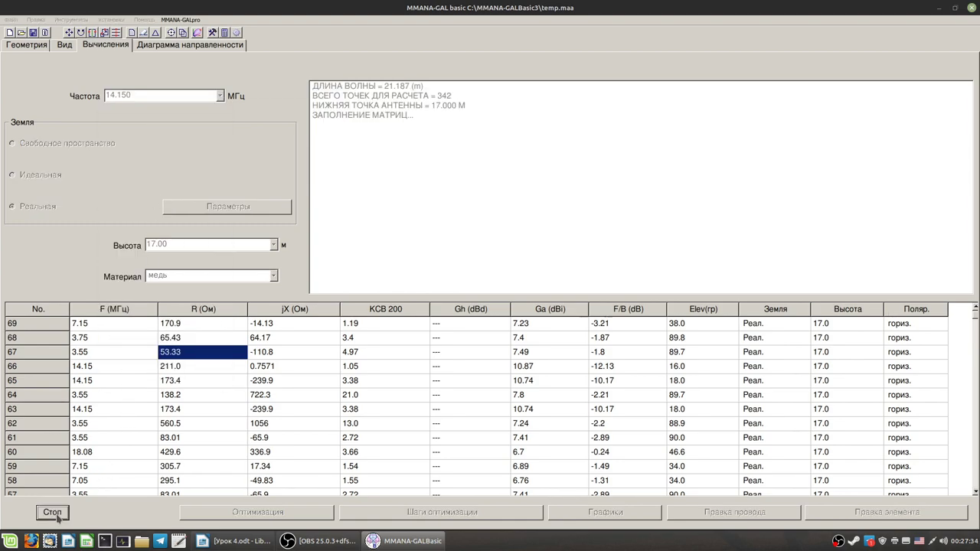
Calculate the antenna at 21.200 MHz and at 28.500 MHz
click(220, 96)
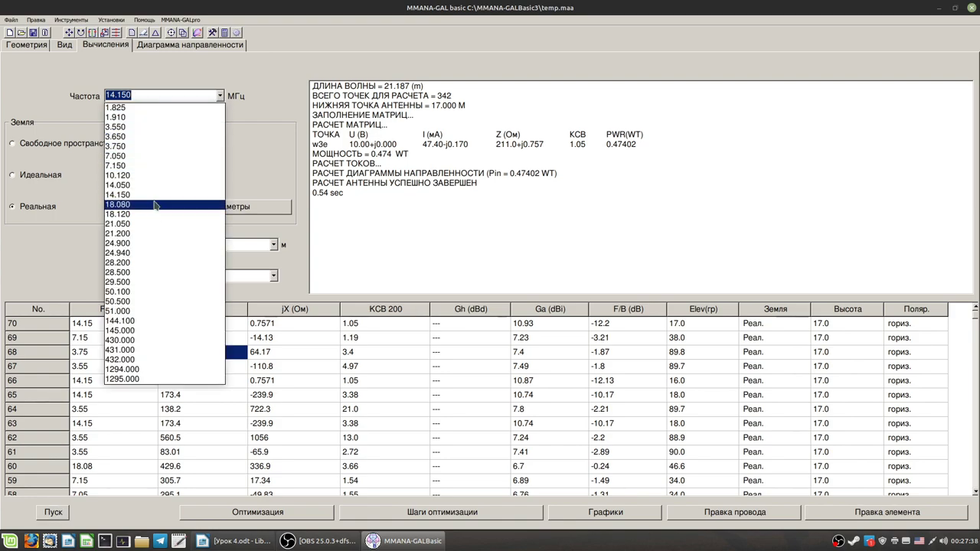
click(153, 233)
click(56, 511)
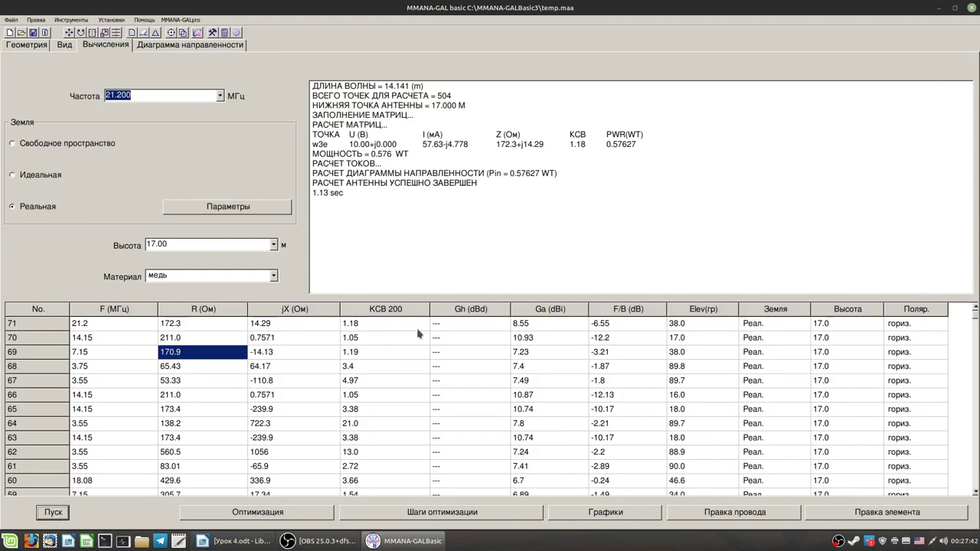
click(221, 97)
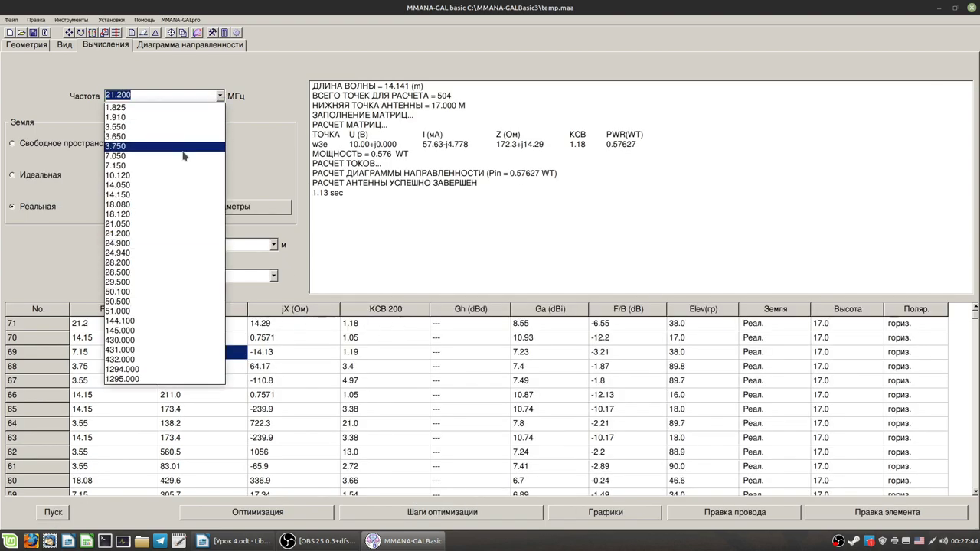
click(144, 272)
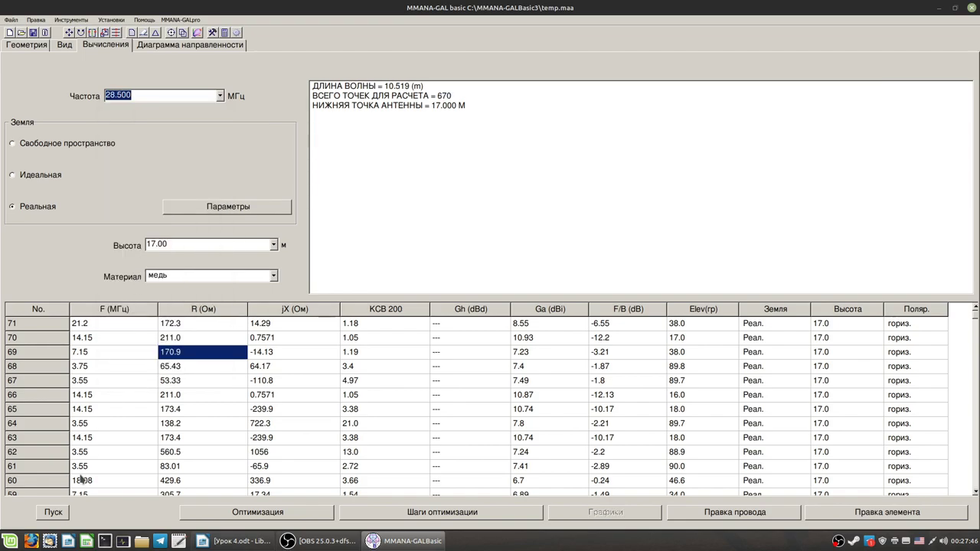
click(53, 513)
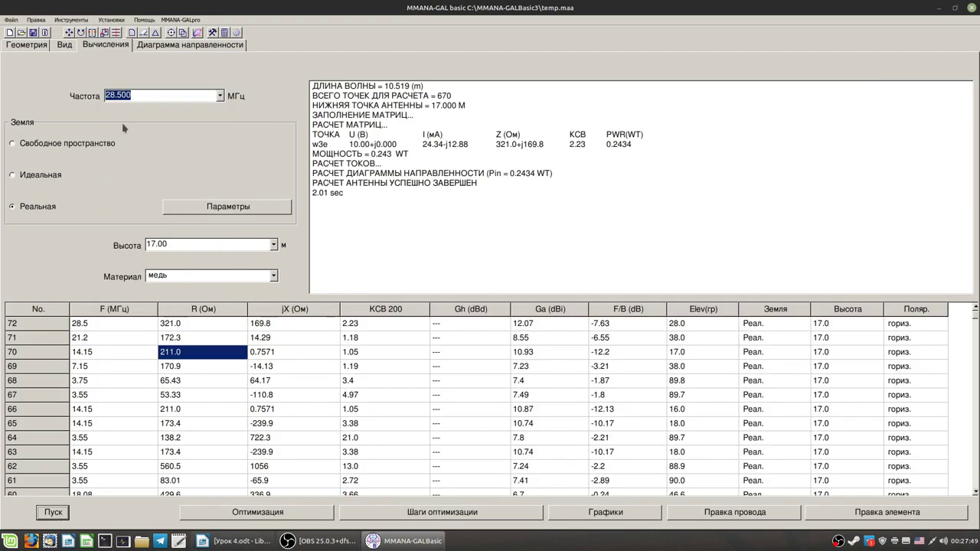
Calculate the antenna at 28.200 MHz and at the custom frequency 28.074 MHz
click(221, 97)
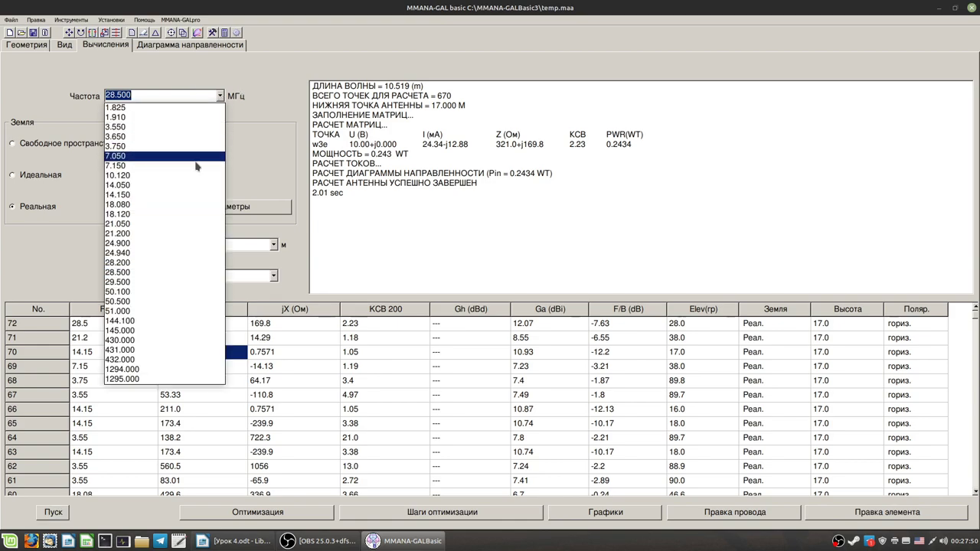
click(138, 263)
click(51, 513)
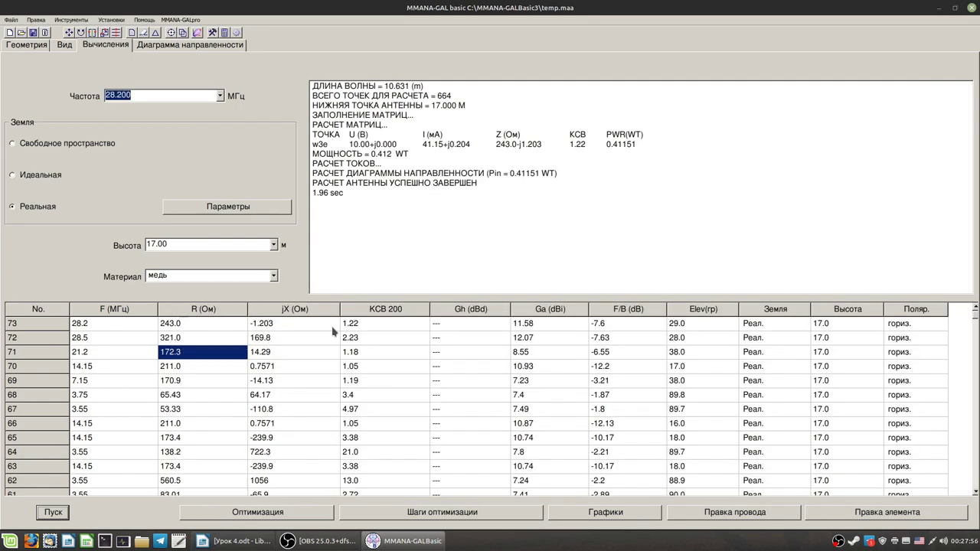
click(133, 97)
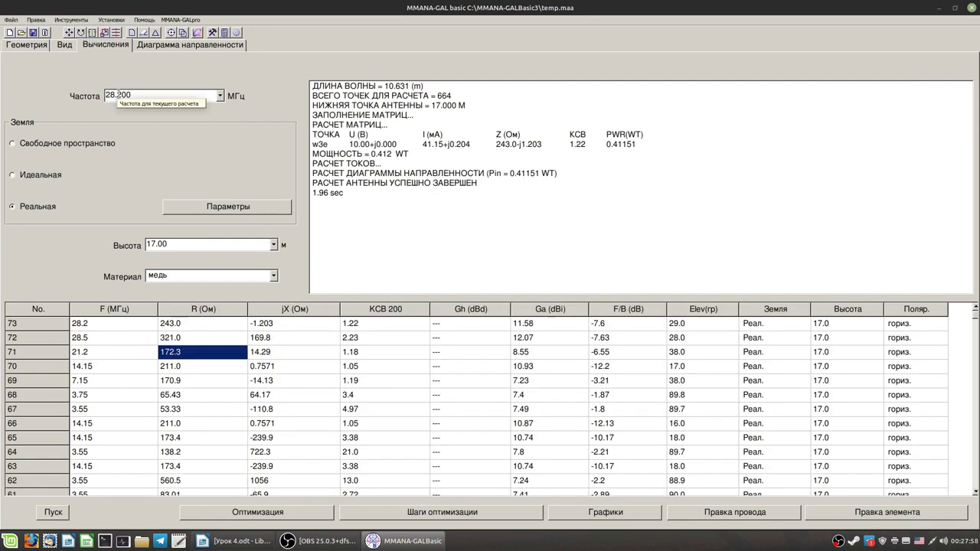
drag(120, 97, 153, 107)
key(BackSpace)
key(BackSpace)
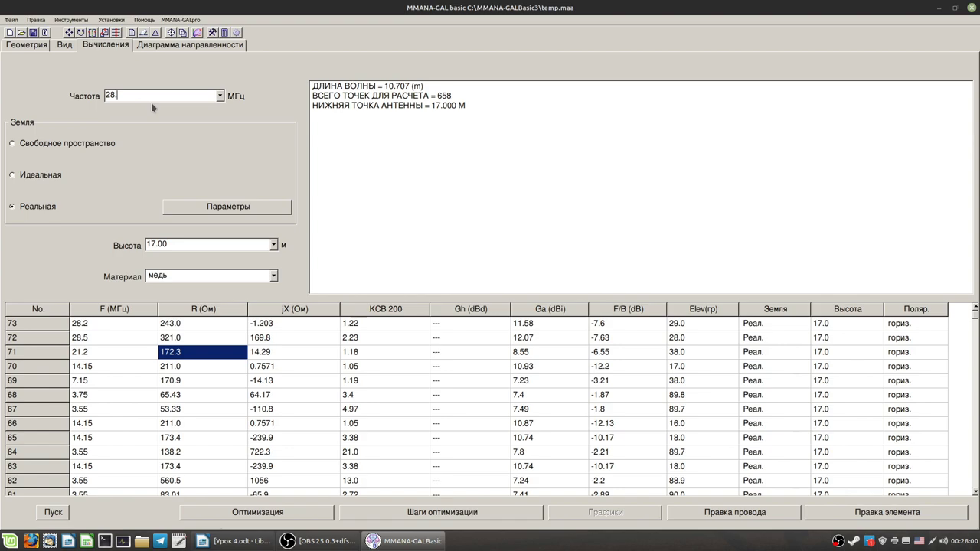
text(074)
click(51, 512)
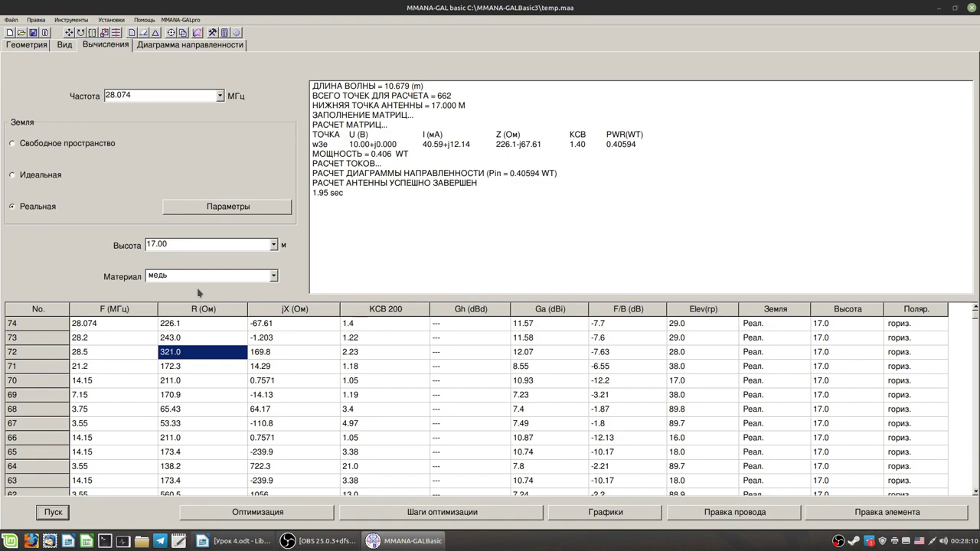
Calculate the antenna at 29.500 MHz
click(219, 95)
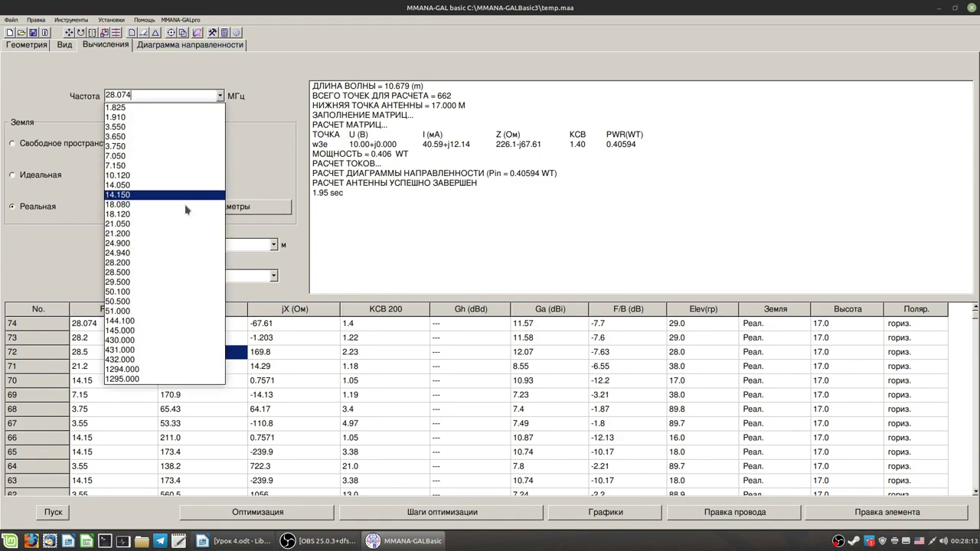
click(143, 283)
click(53, 513)
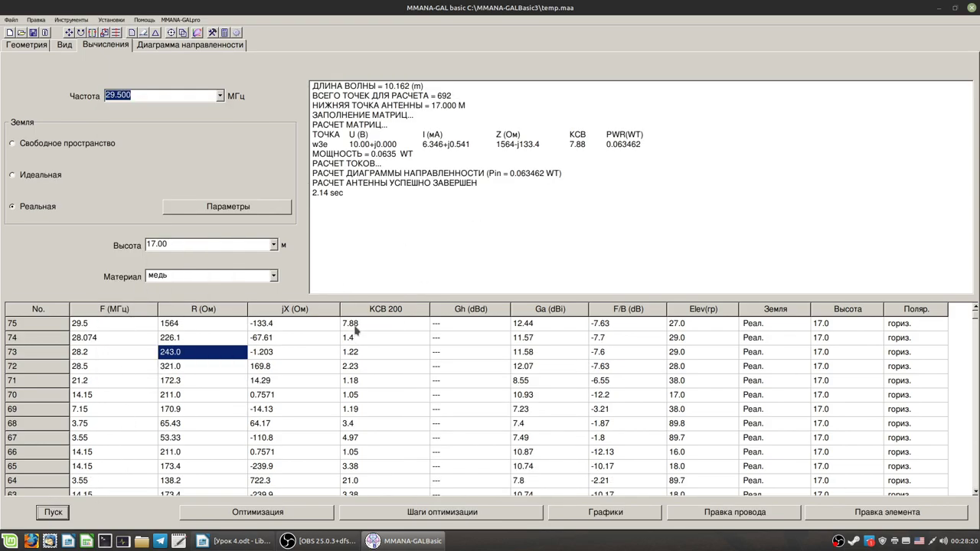
Recalculate the antenna at 21.200 MHz and calculate it at 21.050 MHz
click(220, 96)
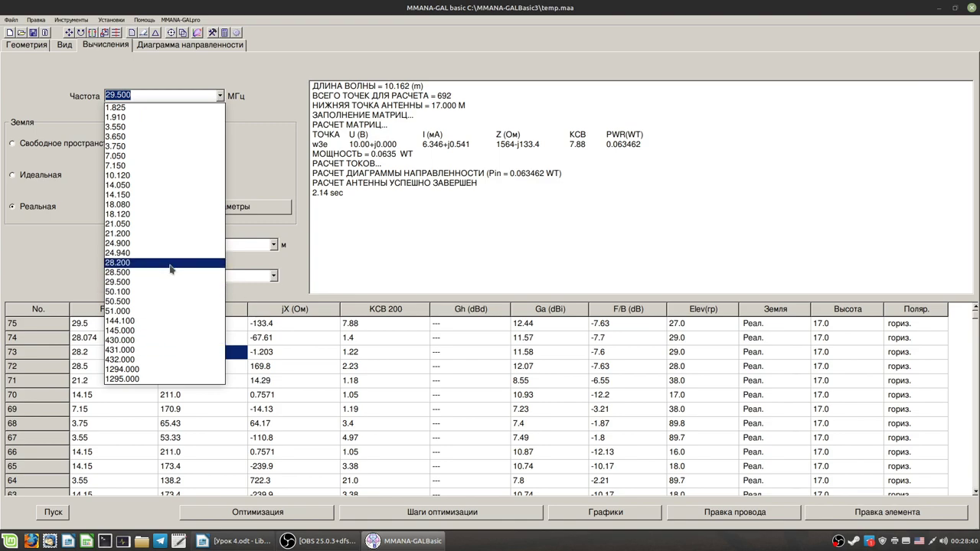
click(152, 233)
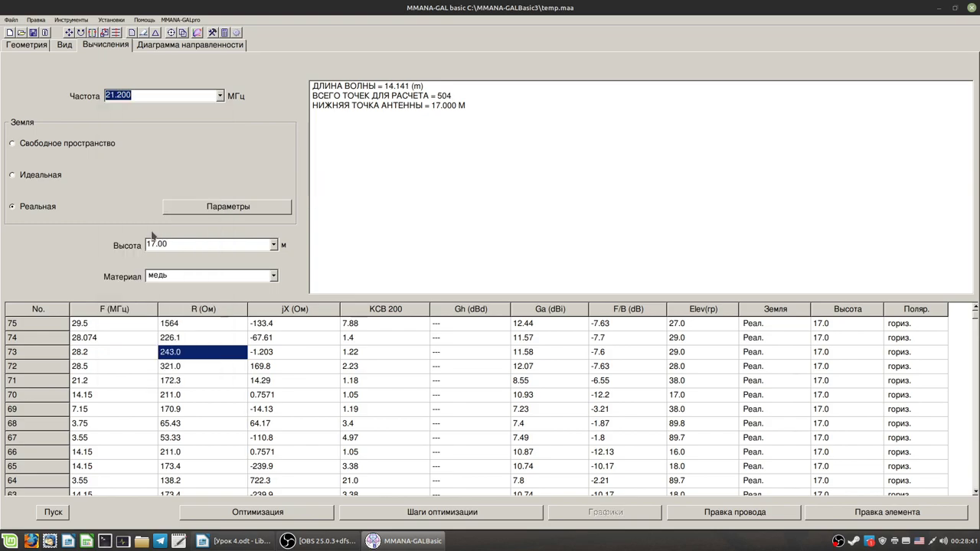
click(61, 512)
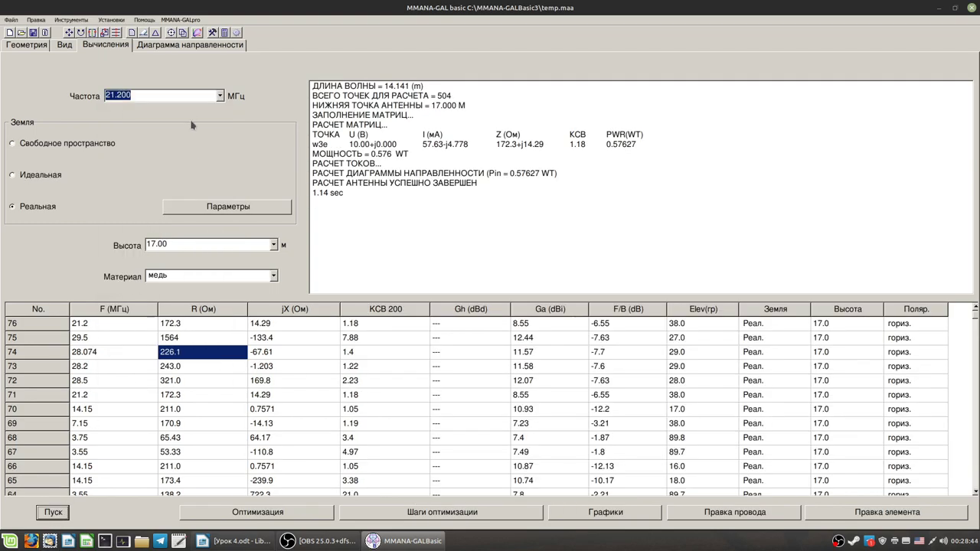
click(220, 96)
click(142, 226)
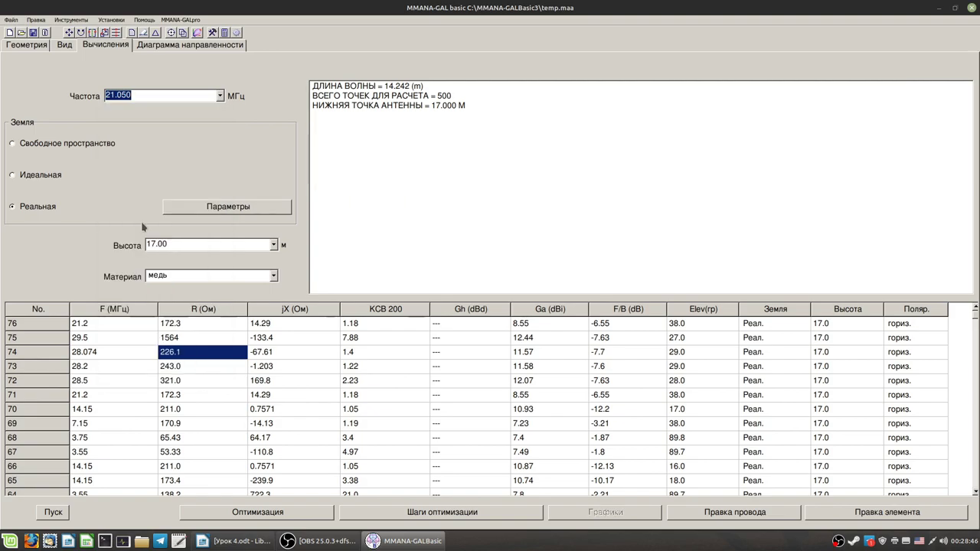
click(47, 512)
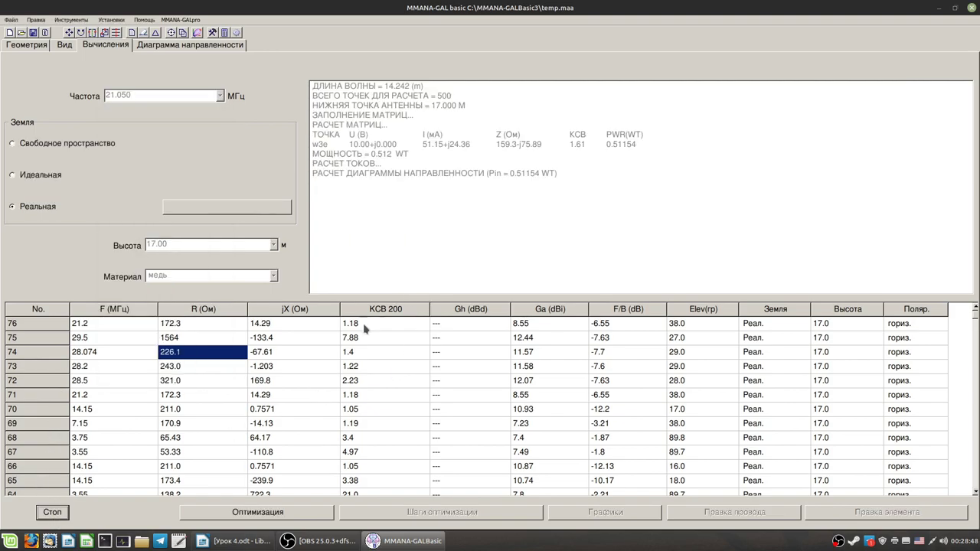
Recalculate the antenna at 3.550 MHz and at 3.750 MHz
click(221, 95)
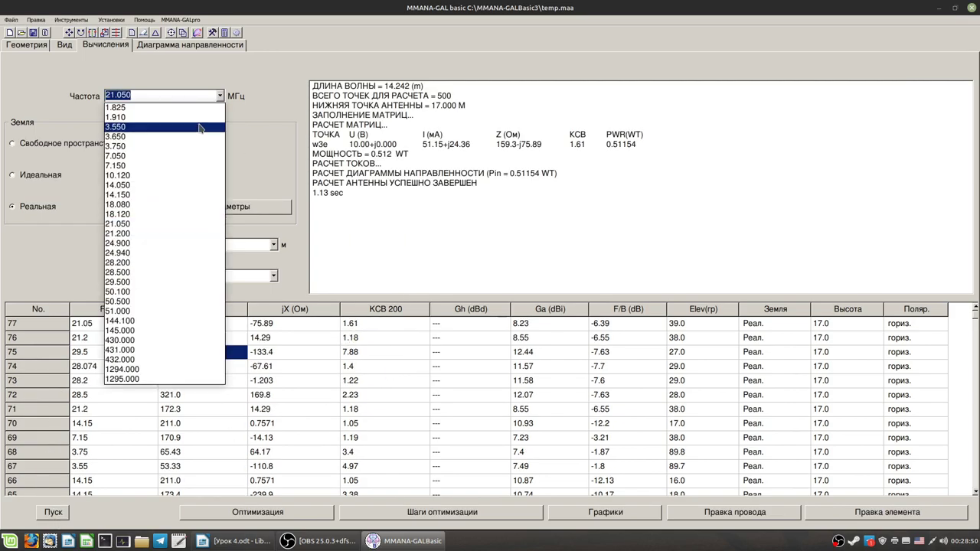
click(196, 86)
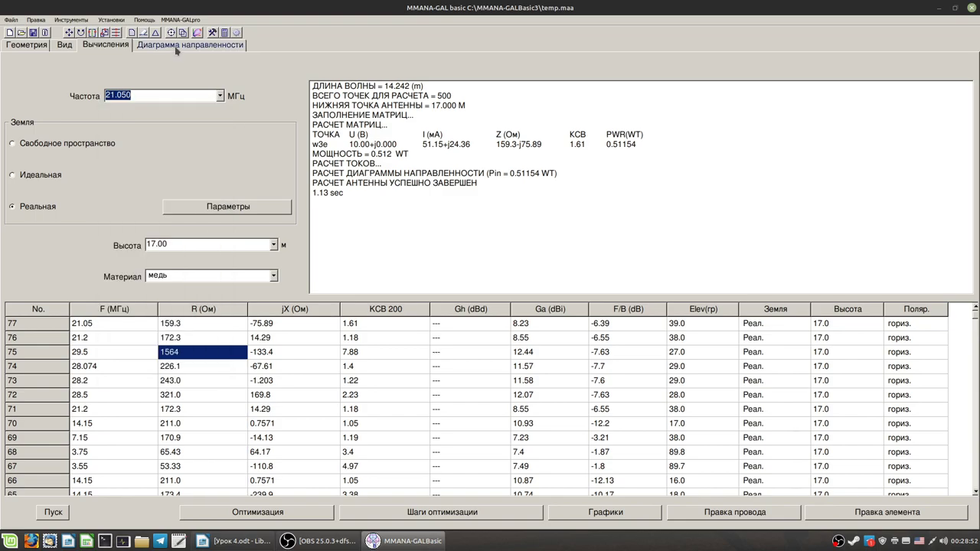
click(220, 95)
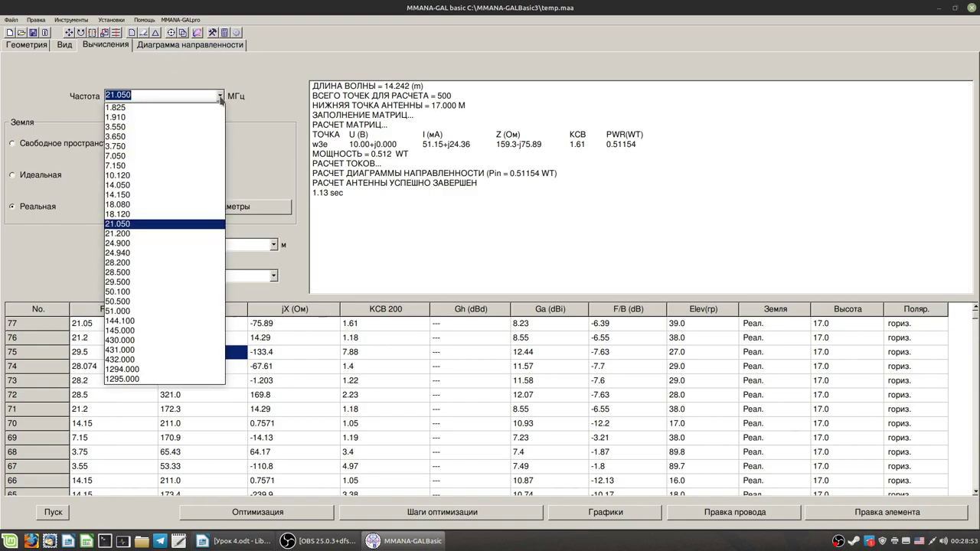
click(152, 128)
click(56, 515)
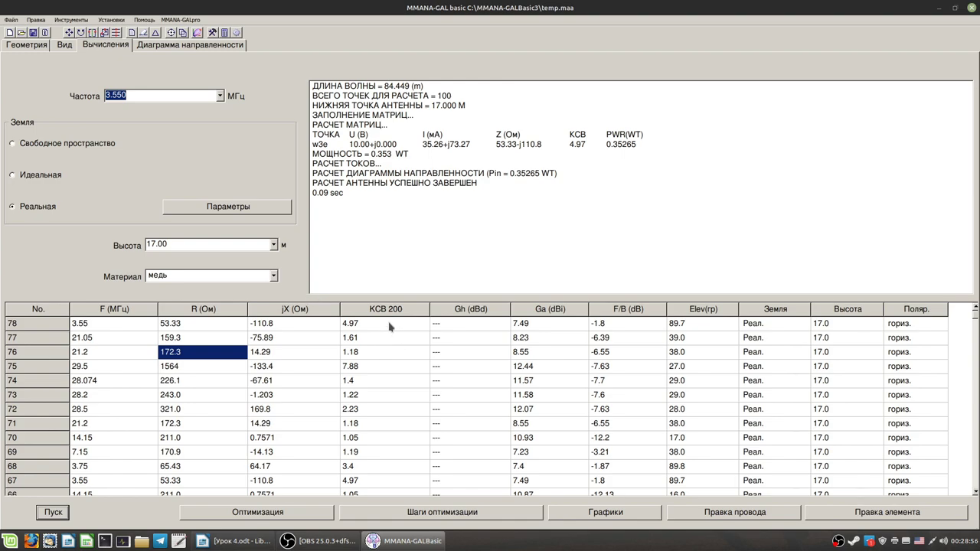
click(220, 95)
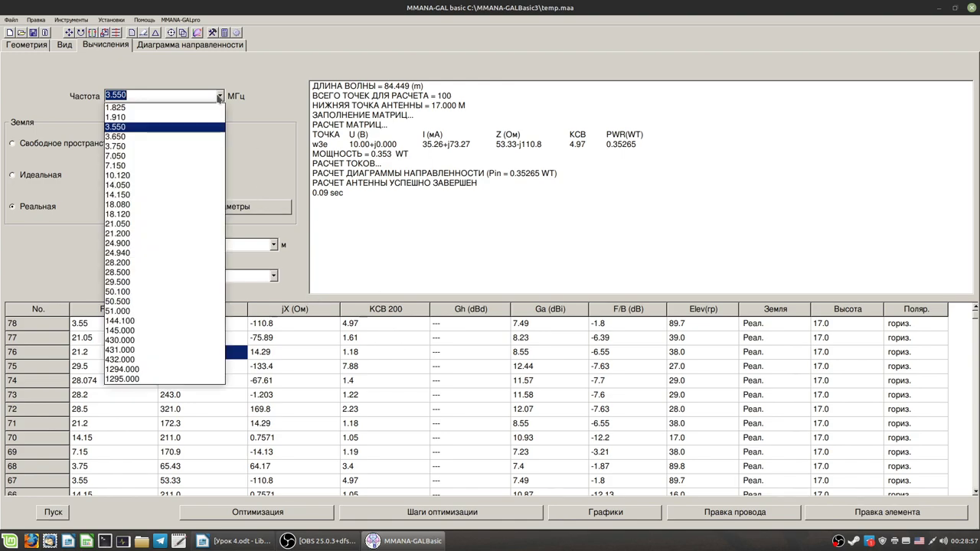
click(150, 146)
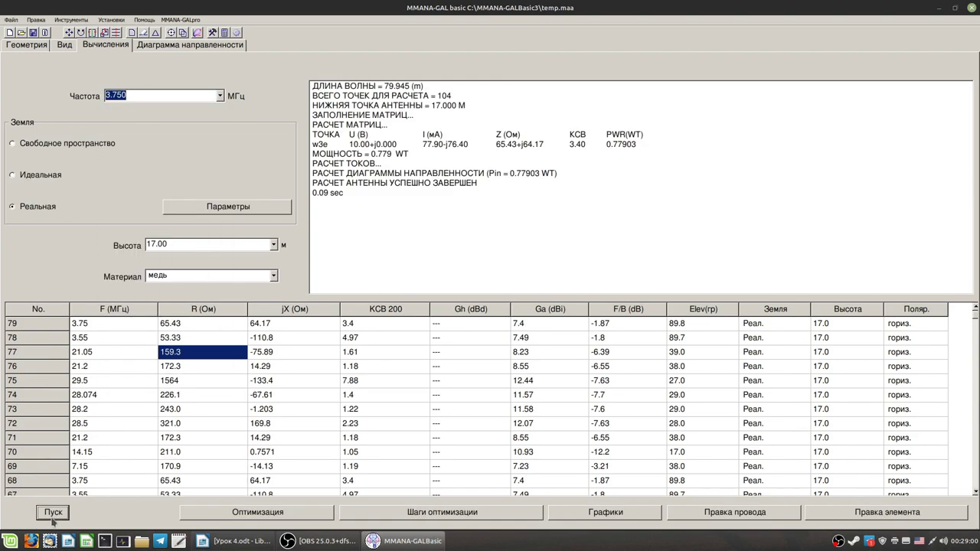
Calculate the antenna at 3.650 MHz, and run 3.750 MHz once more
click(220, 96)
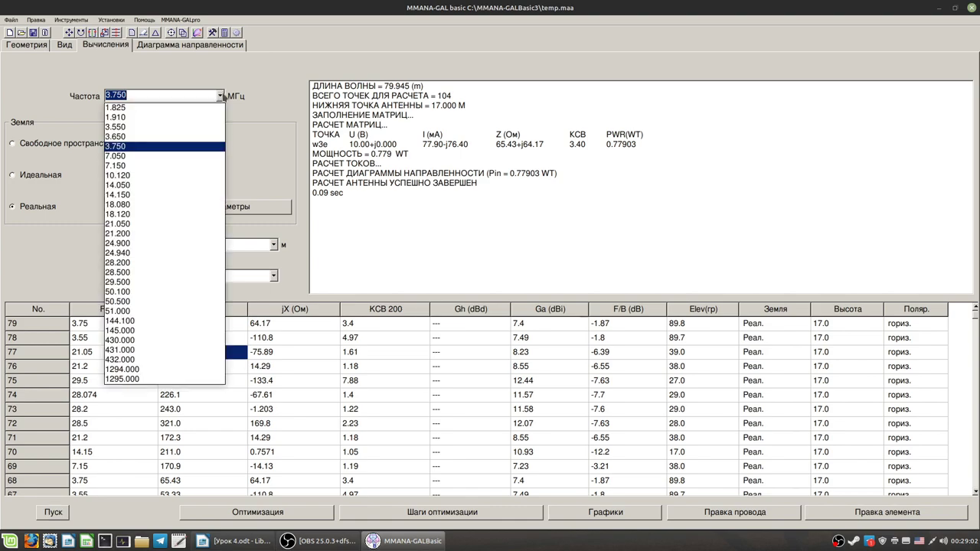
click(138, 137)
click(54, 513)
click(221, 97)
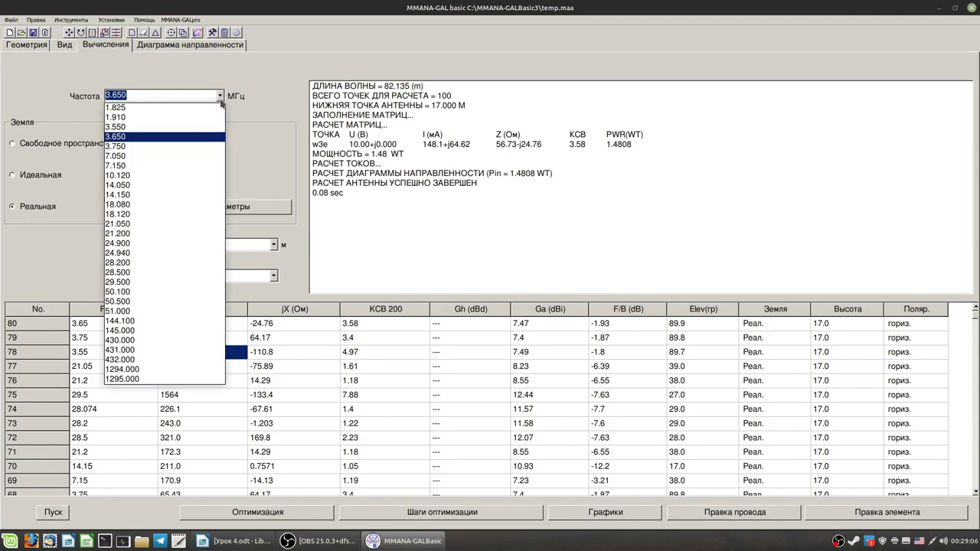
click(154, 146)
click(47, 510)
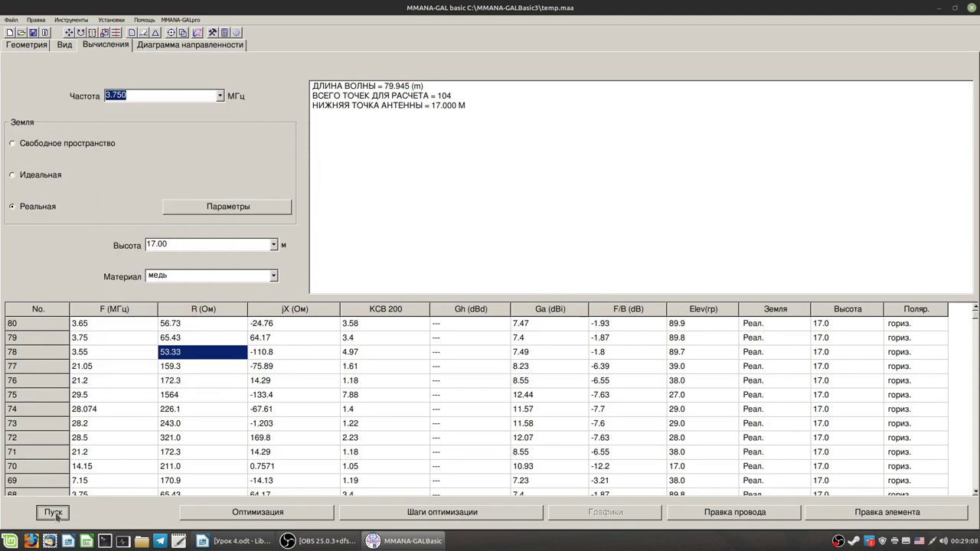
Examine the current distribution along the triangle's three wires in the antenna view, rotating it to see the curves clearly
click(65, 44)
drag(590, 345, 563, 275)
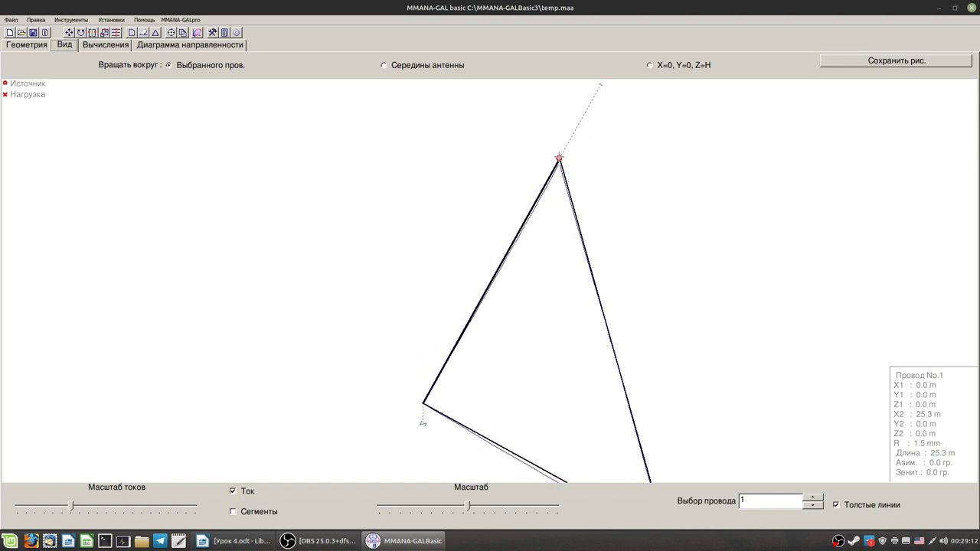
drag(520, 337, 527, 323)
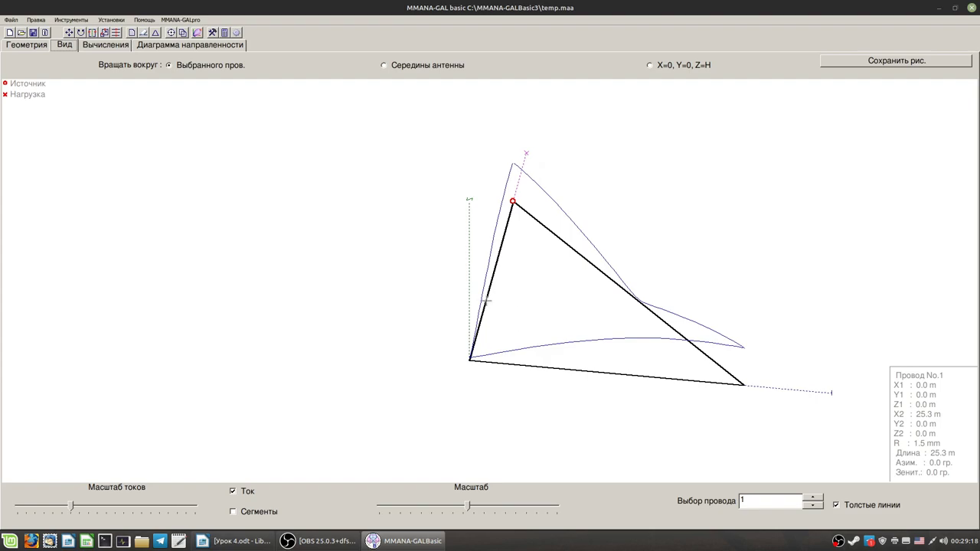
click(591, 371)
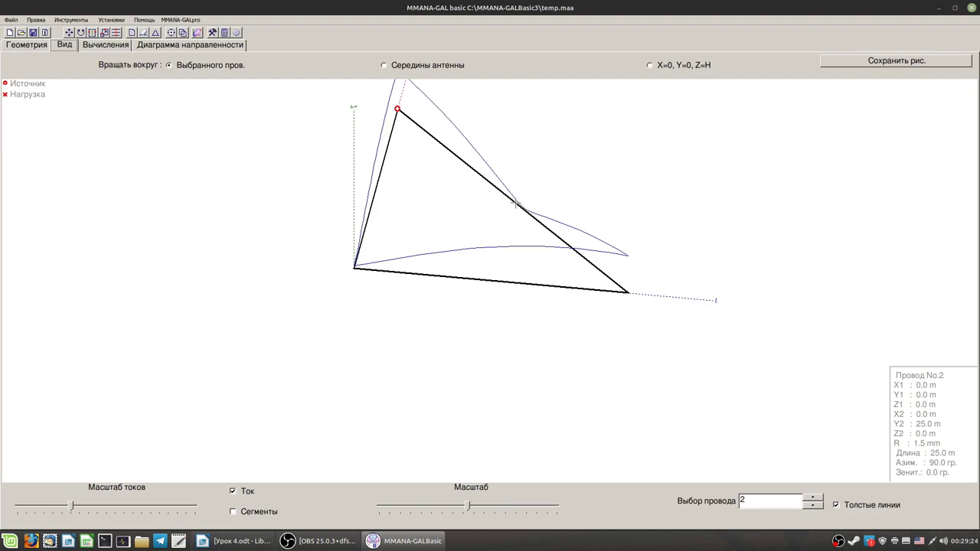
drag(517, 204, 518, 202)
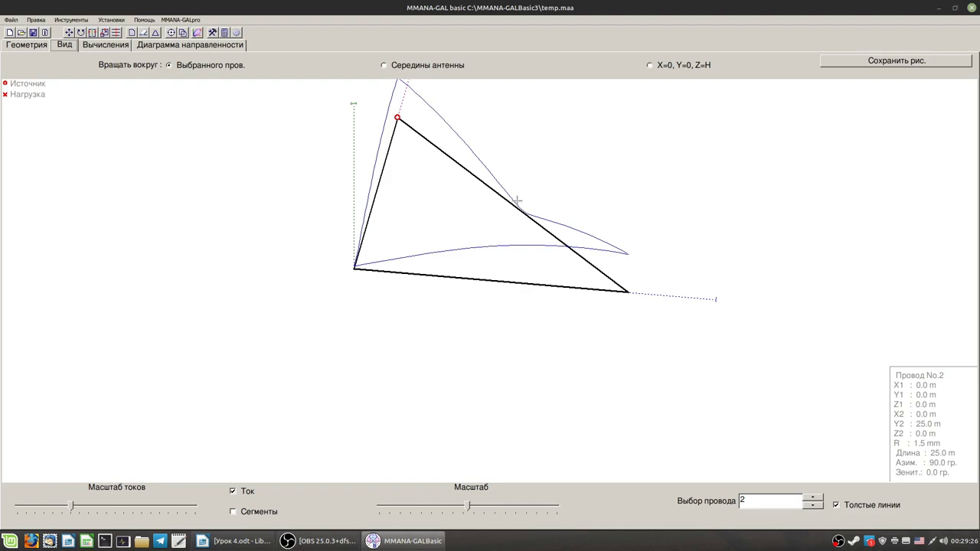
click(507, 201)
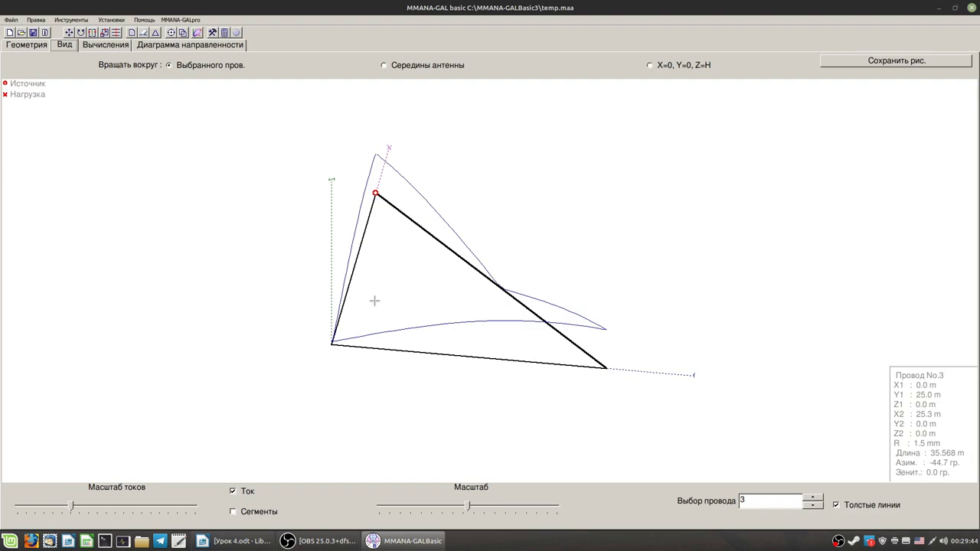
Add a source at the start of wire 1, at the corner it shares with wire 2
right_click(346, 296)
mouse_move(434, 323)
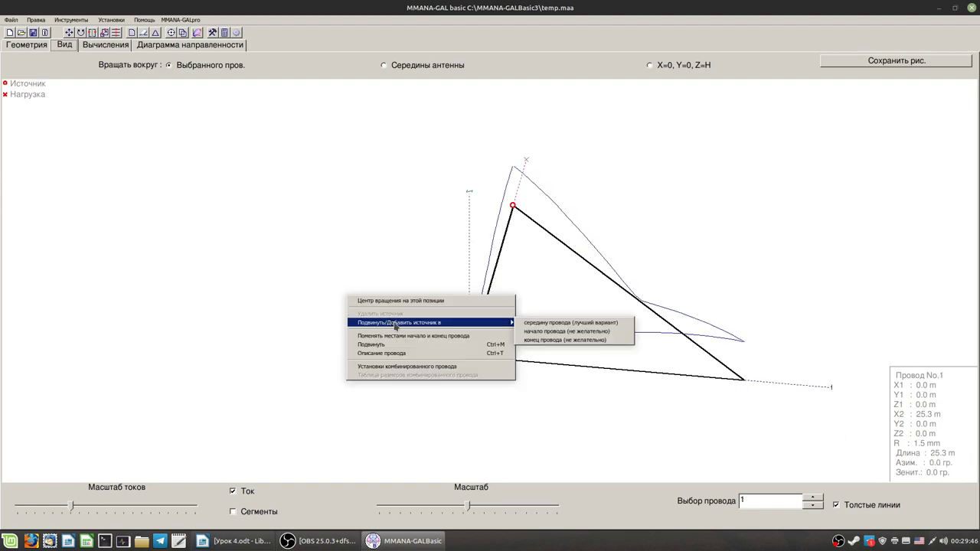
click(555, 330)
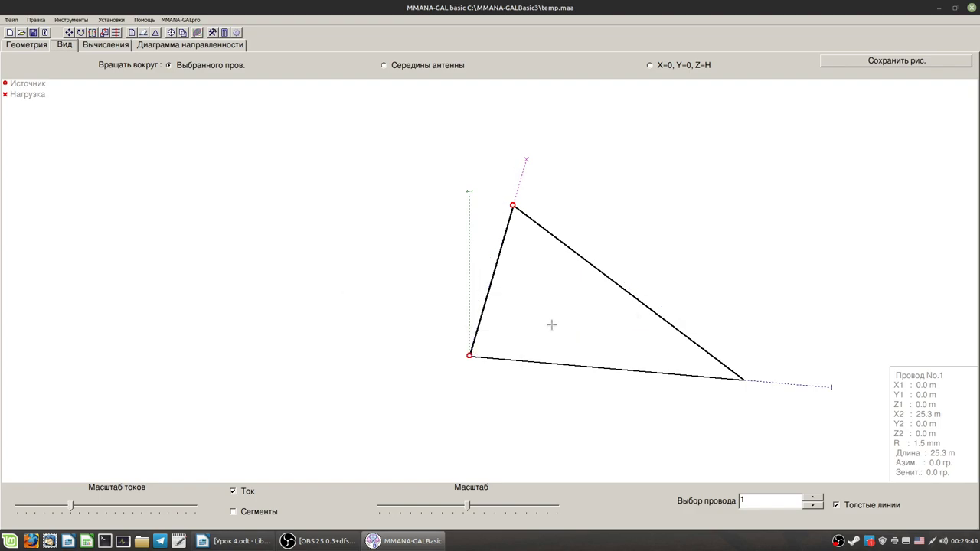
Delete the old source at the corner between wires 1 and 3
click(542, 232)
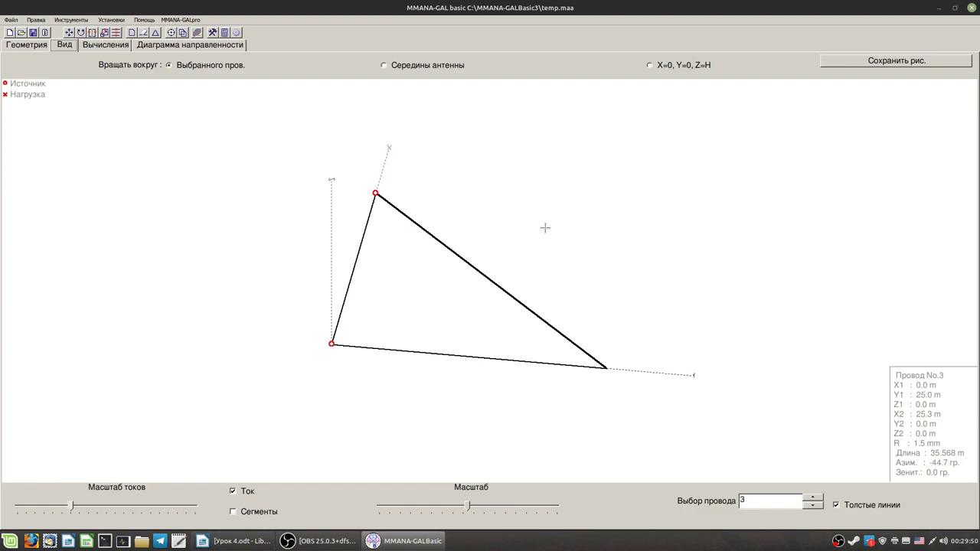
right_click(412, 218)
click(433, 235)
click(386, 349)
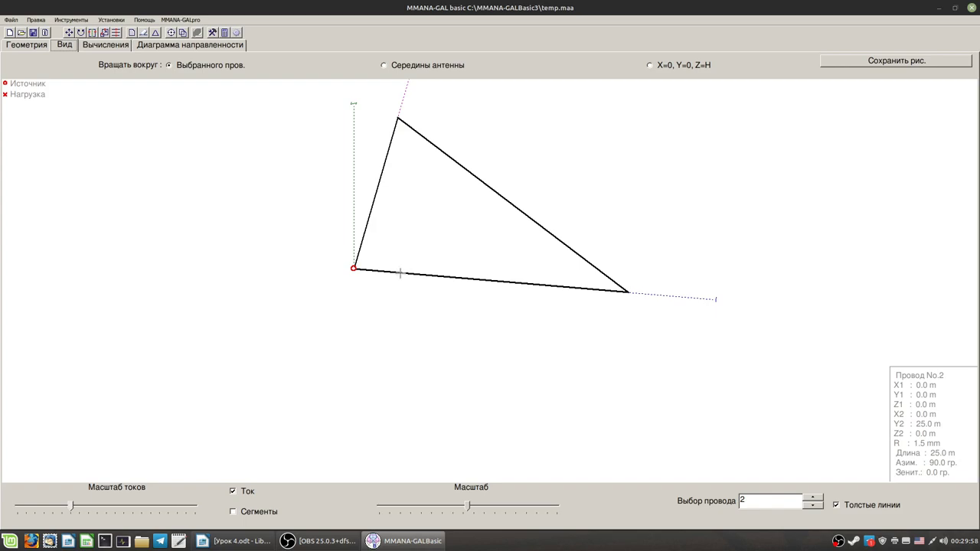
Replace the remaining source at the origin corner with a new source at the start of wire 2
right_click(360, 247)
click(567, 271)
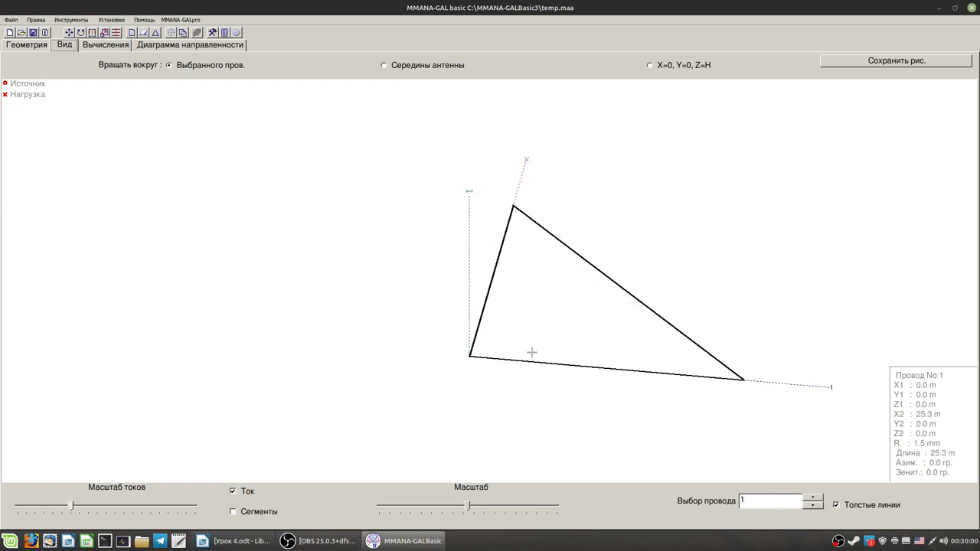
right_click(523, 363)
mouse_move(605, 392)
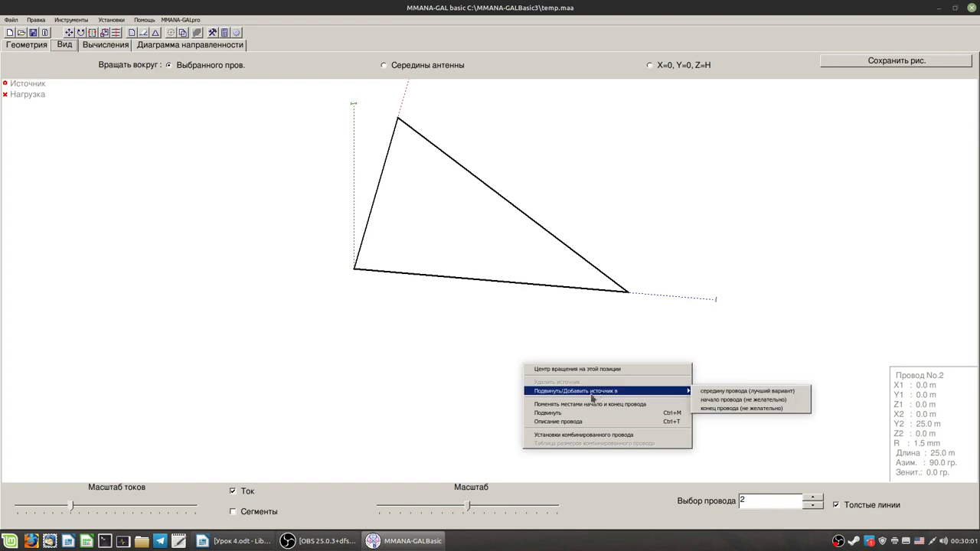
click(719, 399)
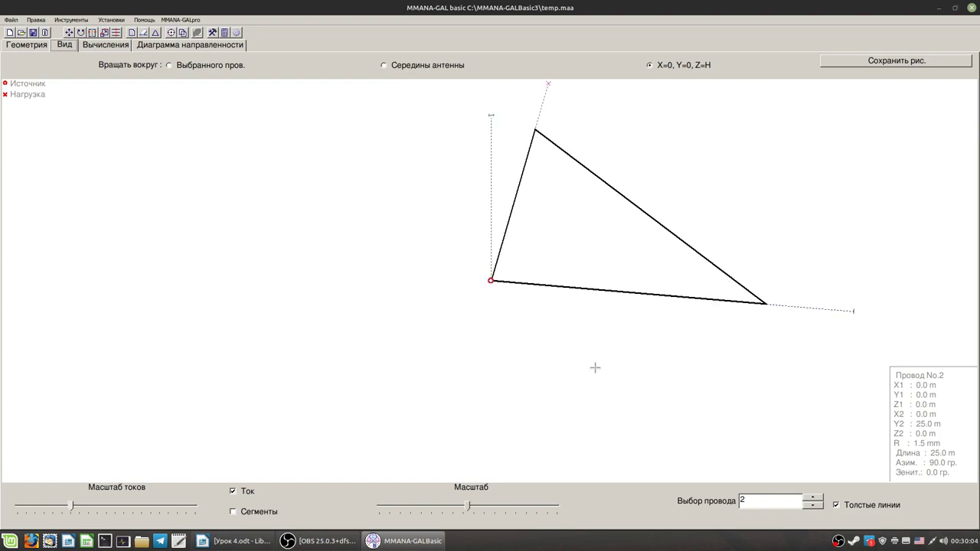
Calculate the antenna with the new feed point at 3.550 MHz
click(106, 45)
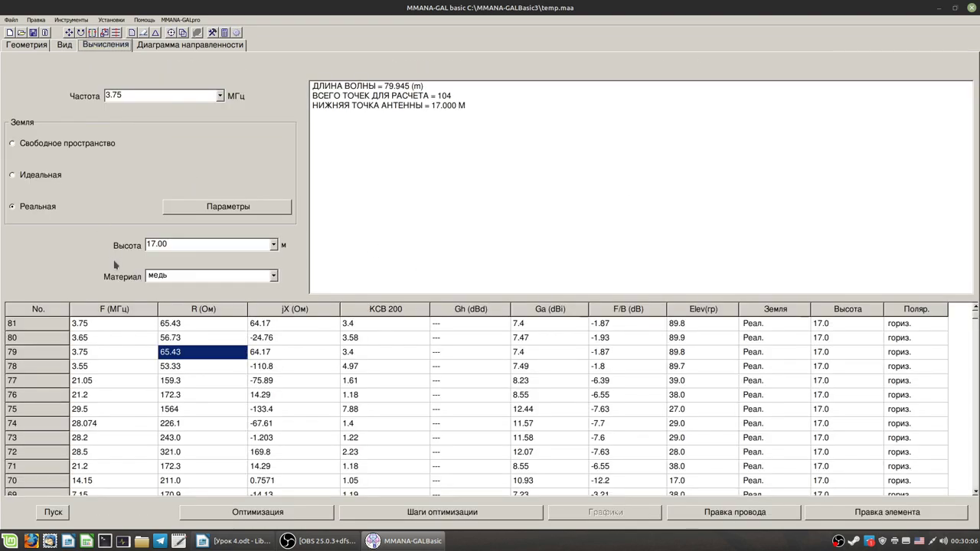
click(223, 96)
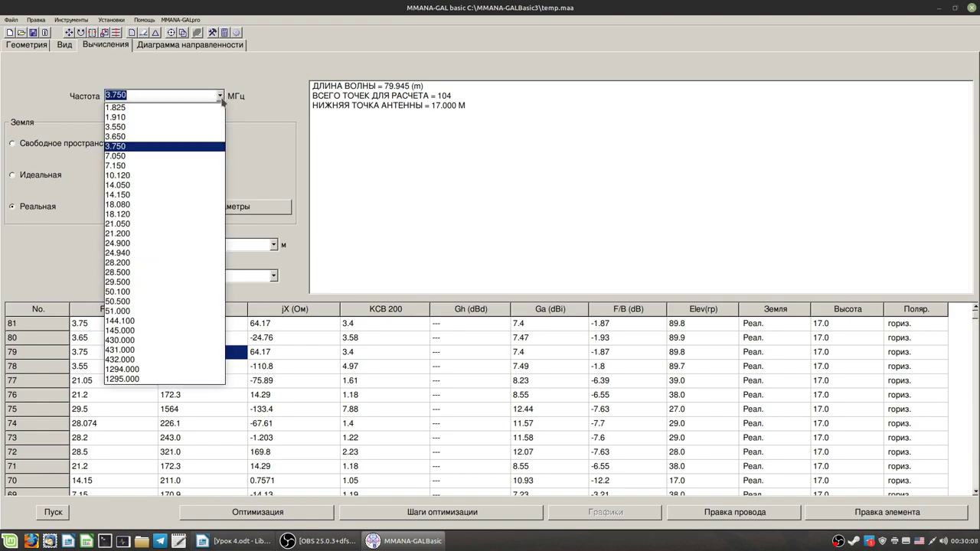
click(175, 134)
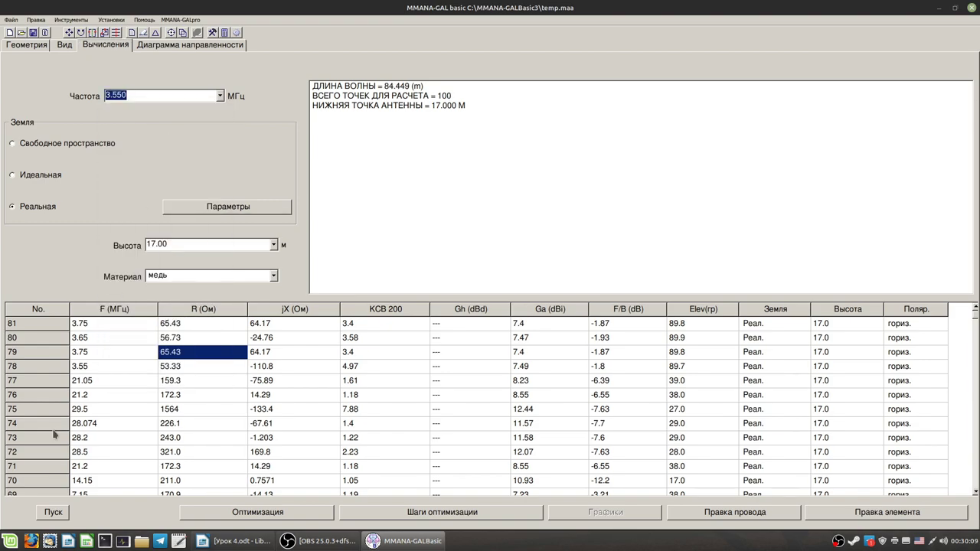
click(52, 513)
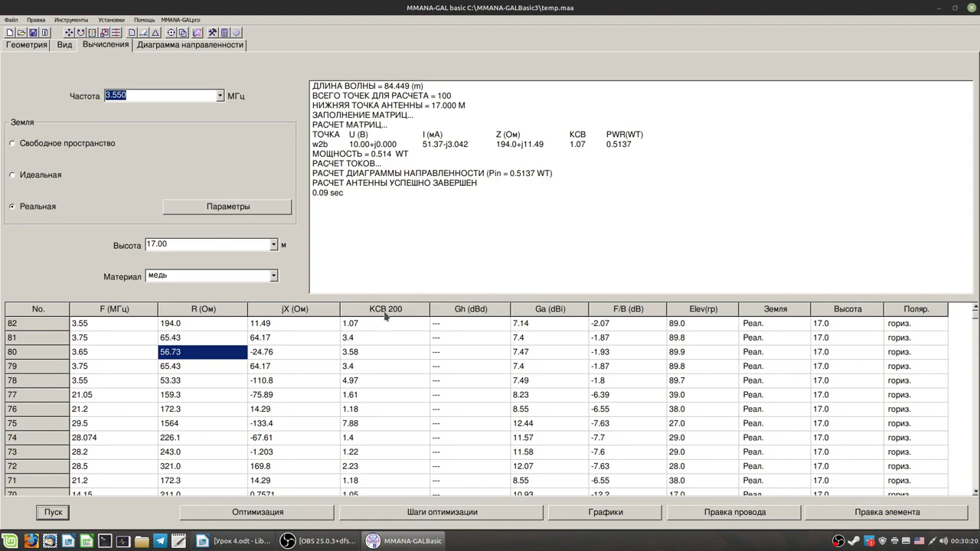
Examine the 3.550 MHz current distribution along the triangle's wires in the antenna view from several angles
click(65, 44)
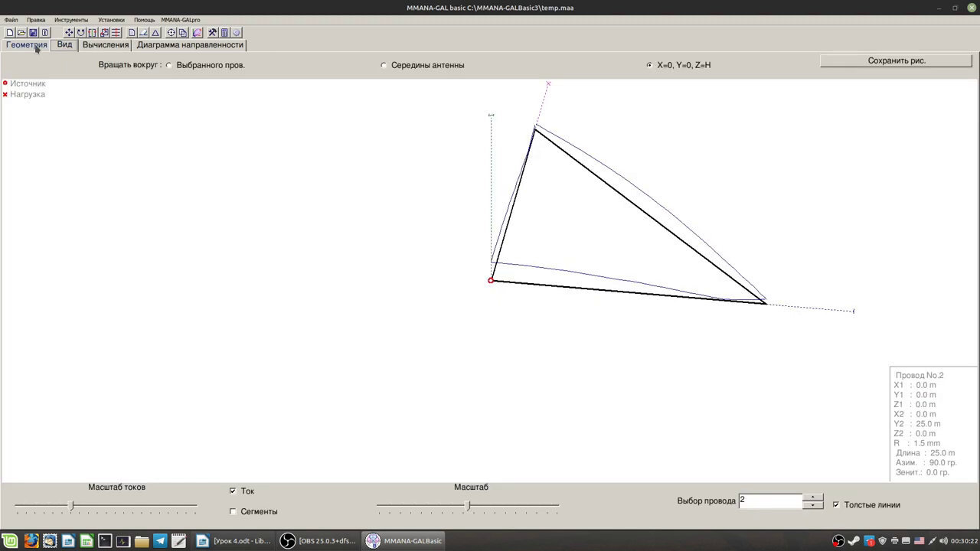
drag(524, 287, 553, 343)
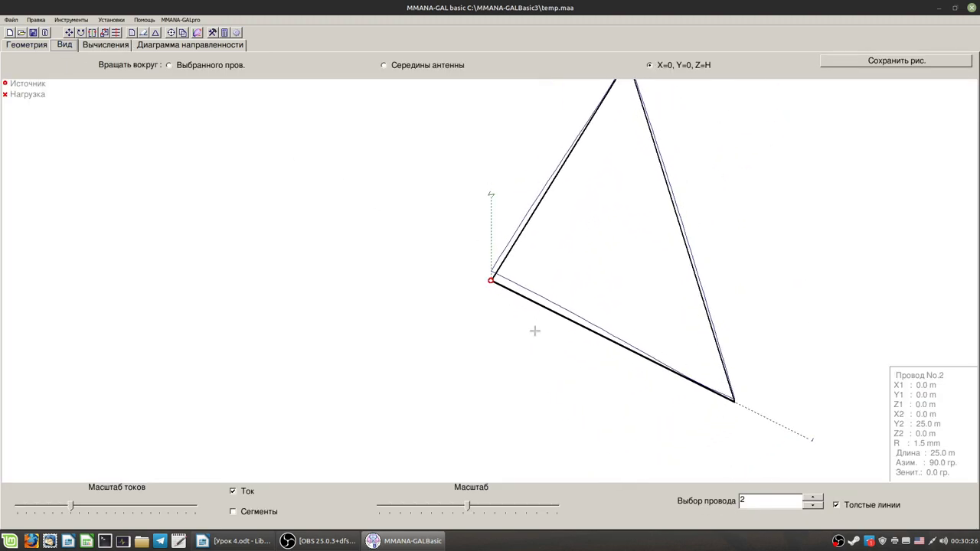
drag(558, 300, 563, 286)
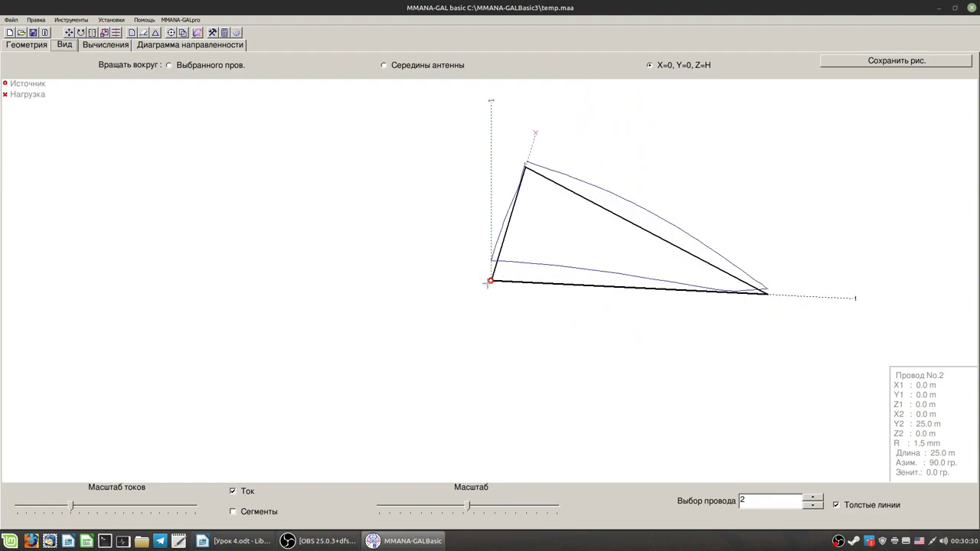
Calculate the antenna at 7.050 MHz, and again at 14.150 MHz
click(106, 44)
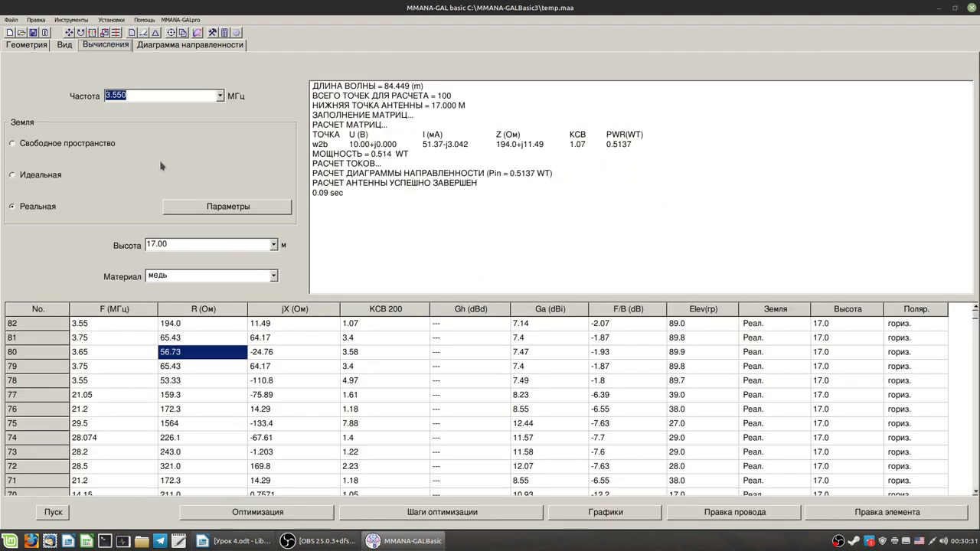
click(220, 95)
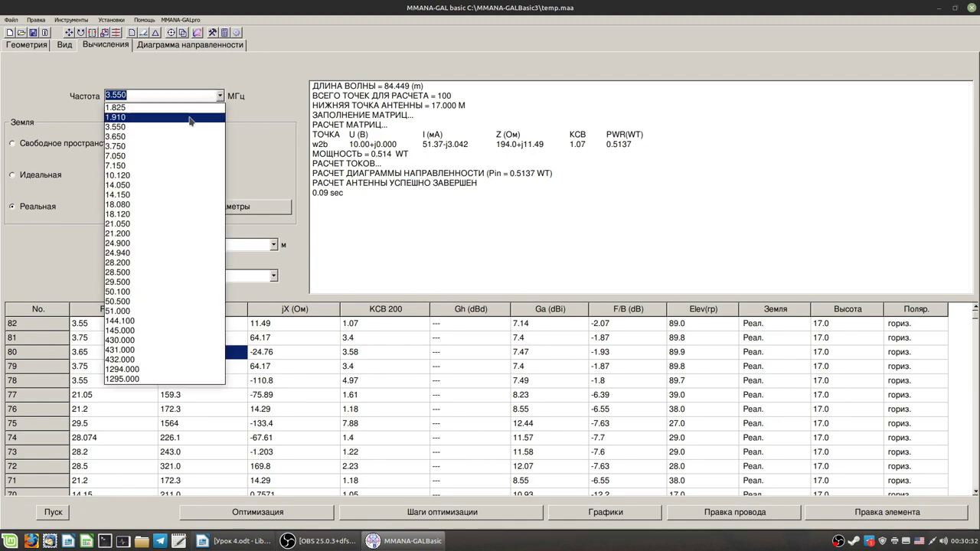
click(170, 156)
click(59, 514)
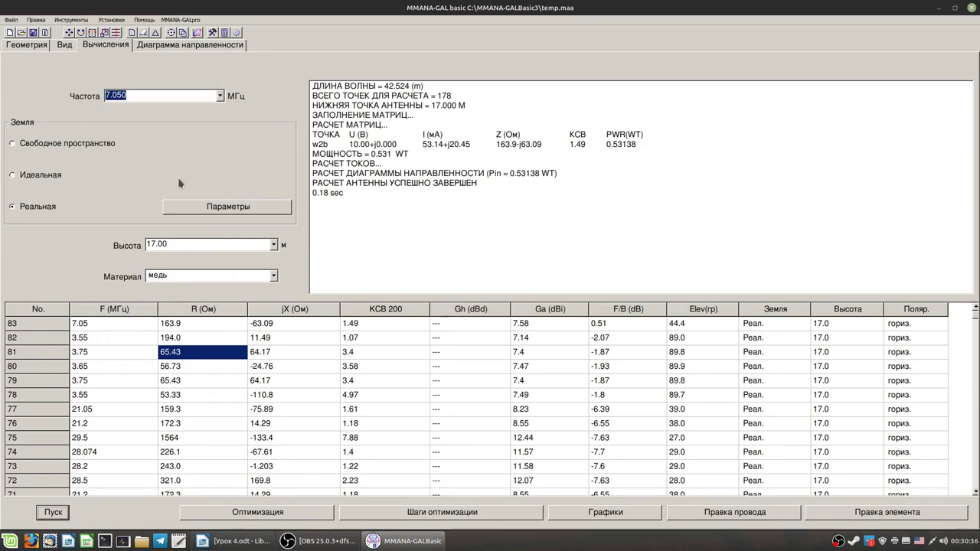
click(220, 95)
click(157, 194)
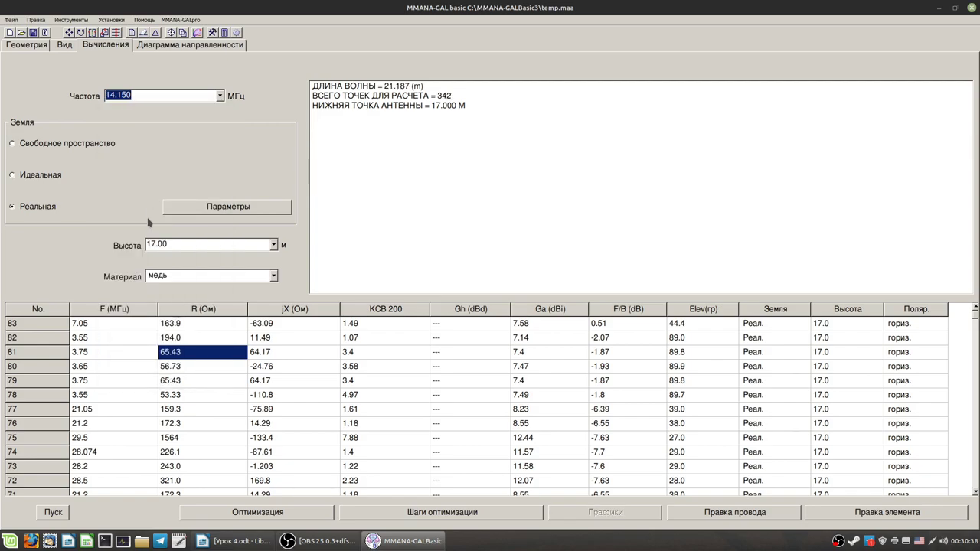
click(60, 514)
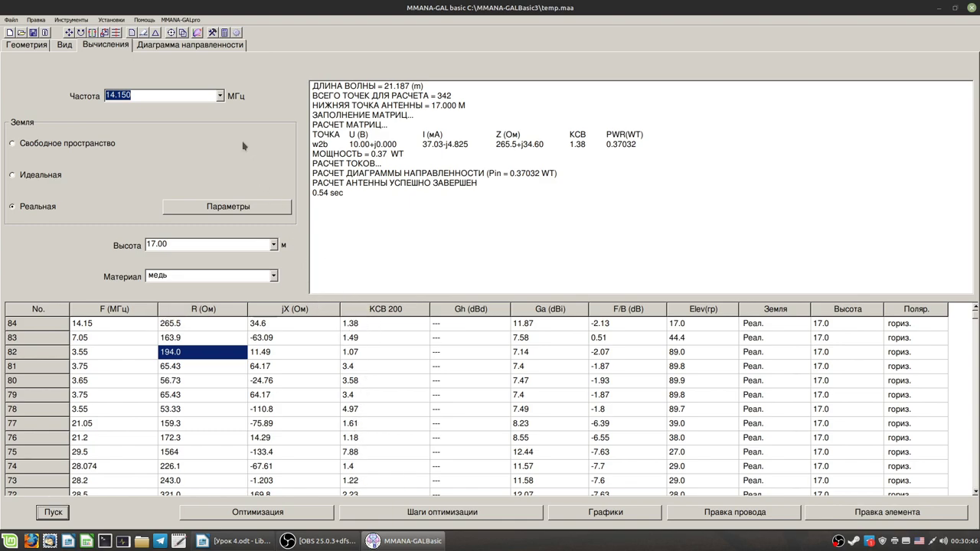
Calculate the antenna at 21.200 MHz, and again at 21.050 MHz
click(220, 96)
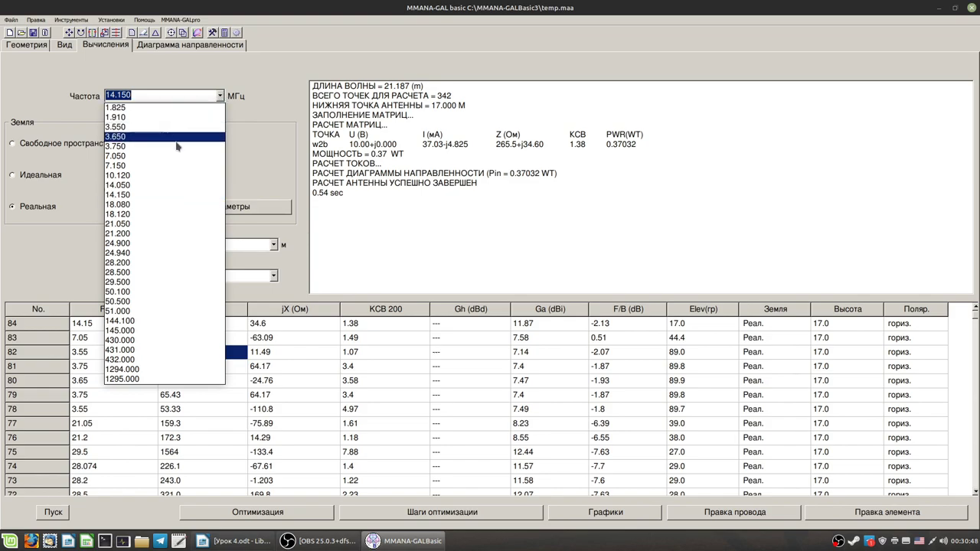
click(148, 234)
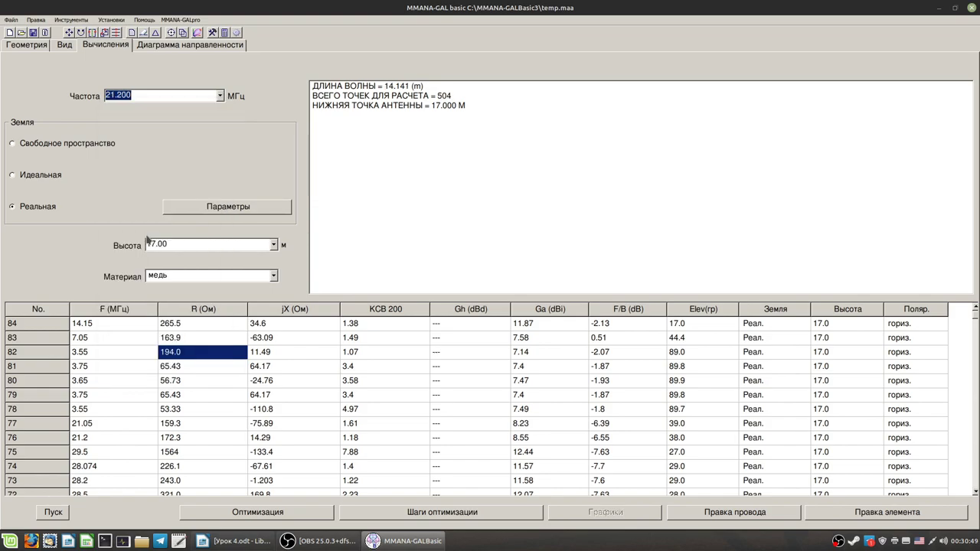
click(53, 512)
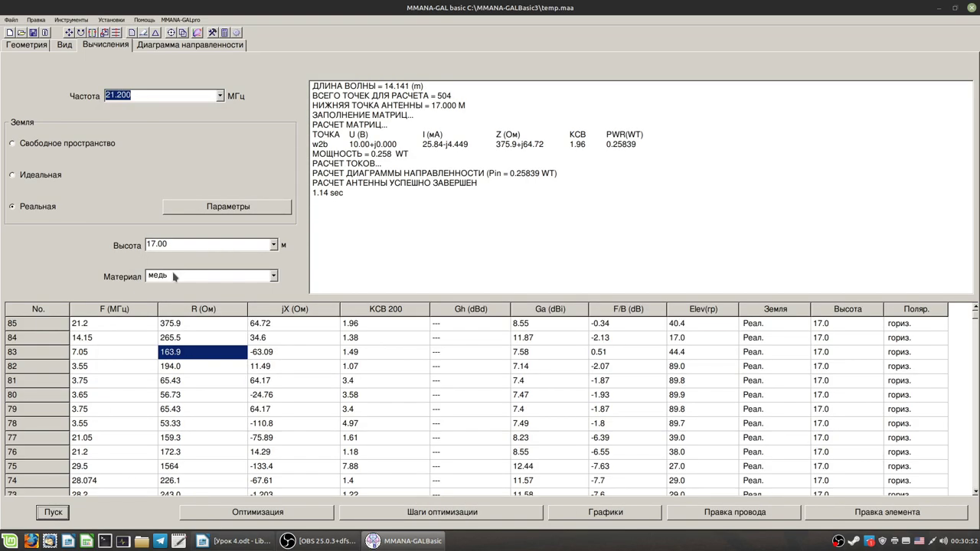
click(221, 98)
click(134, 222)
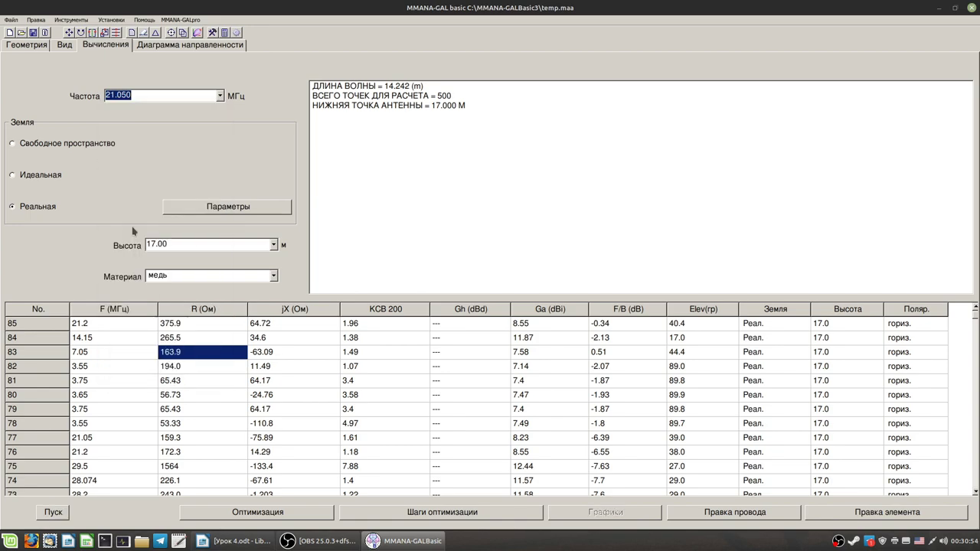
click(51, 512)
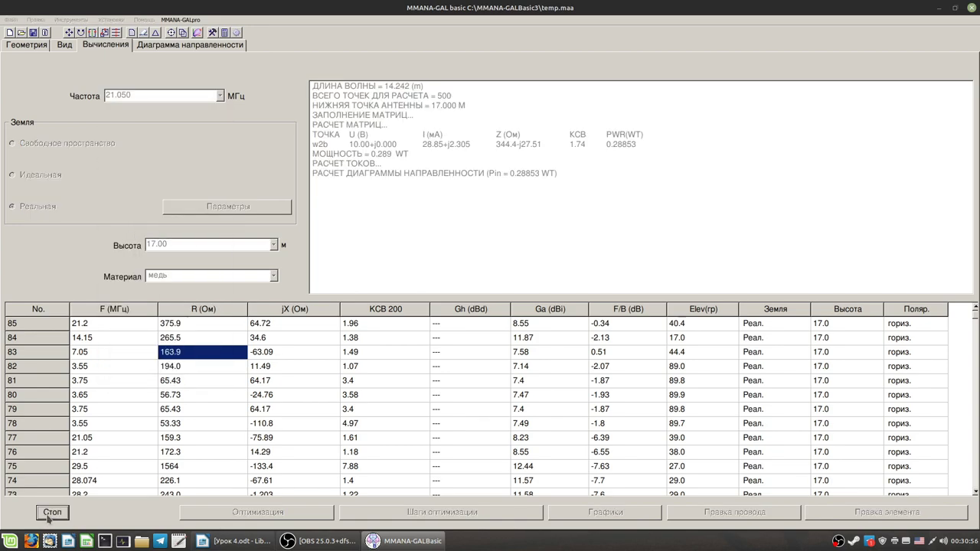
Calculate the antenna at 24.940 MHz, and again at 28.200 MHz
click(222, 96)
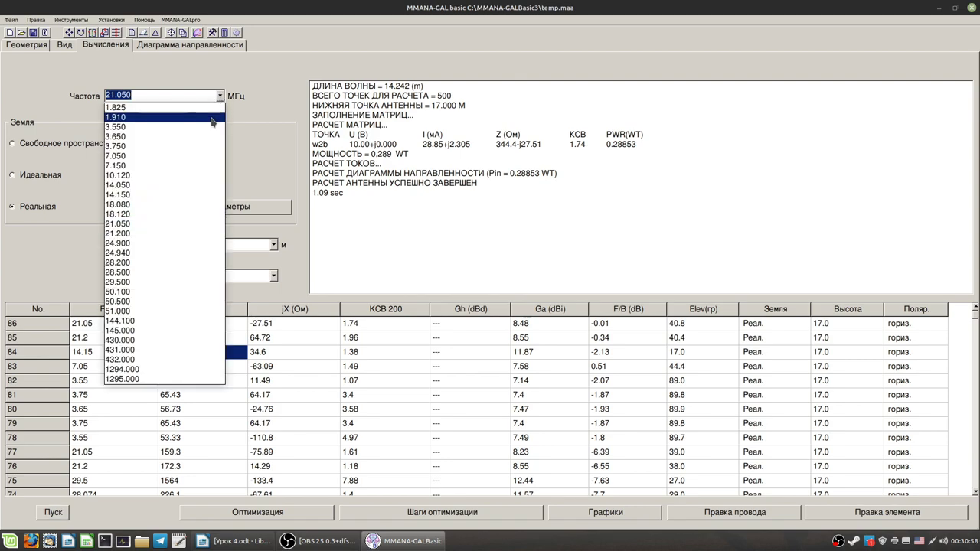
click(134, 253)
click(53, 513)
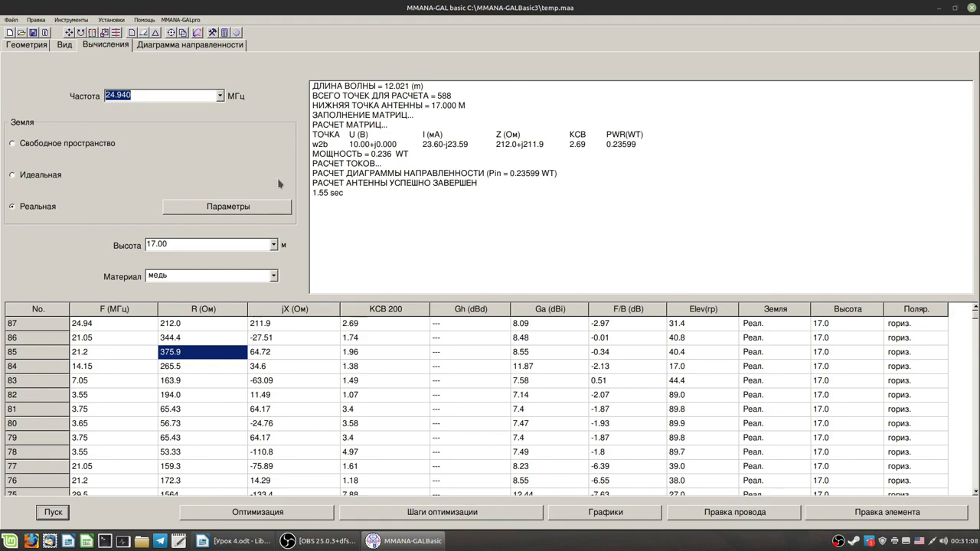
click(222, 95)
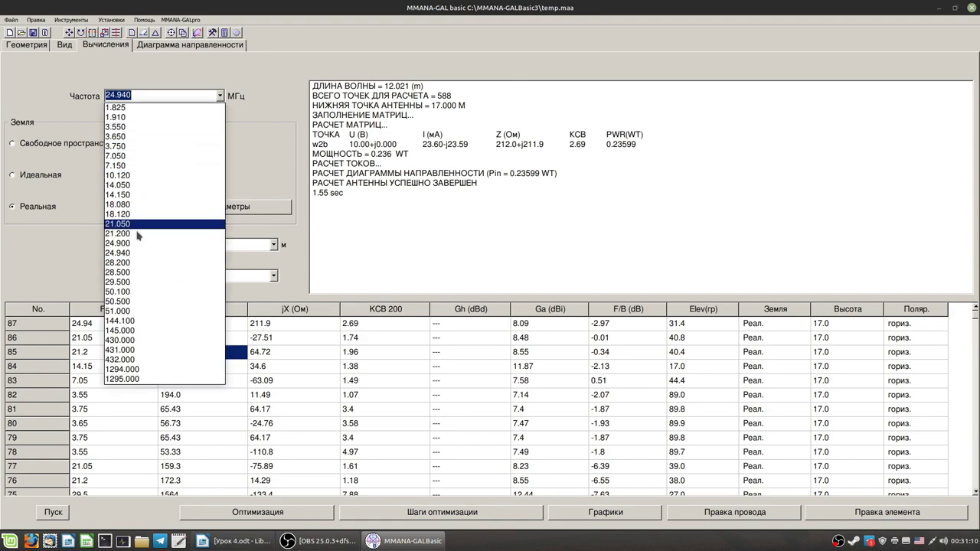
click(135, 263)
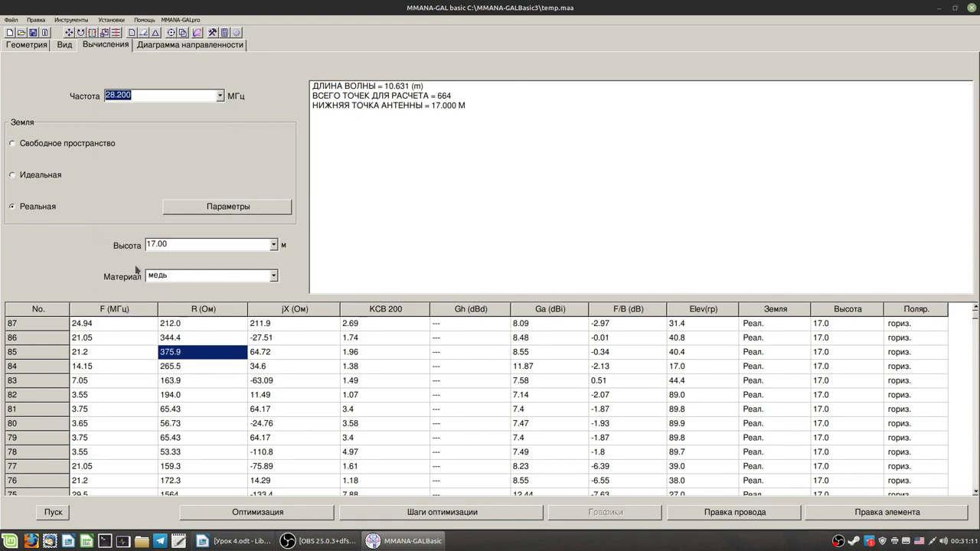
click(52, 512)
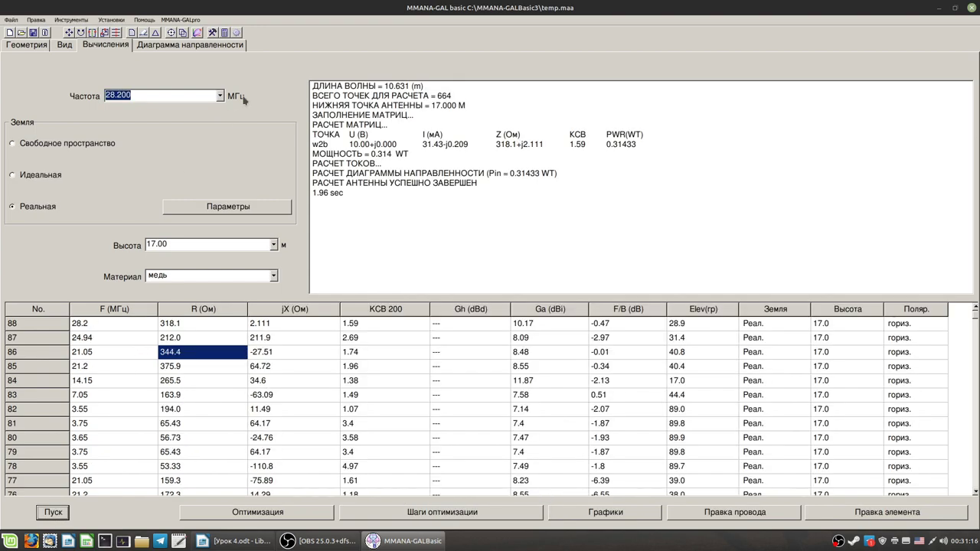
Set the frequency to 28.100 MHz and calculate the antenna
click(220, 96)
click(140, 262)
click(117, 95)
text(1)
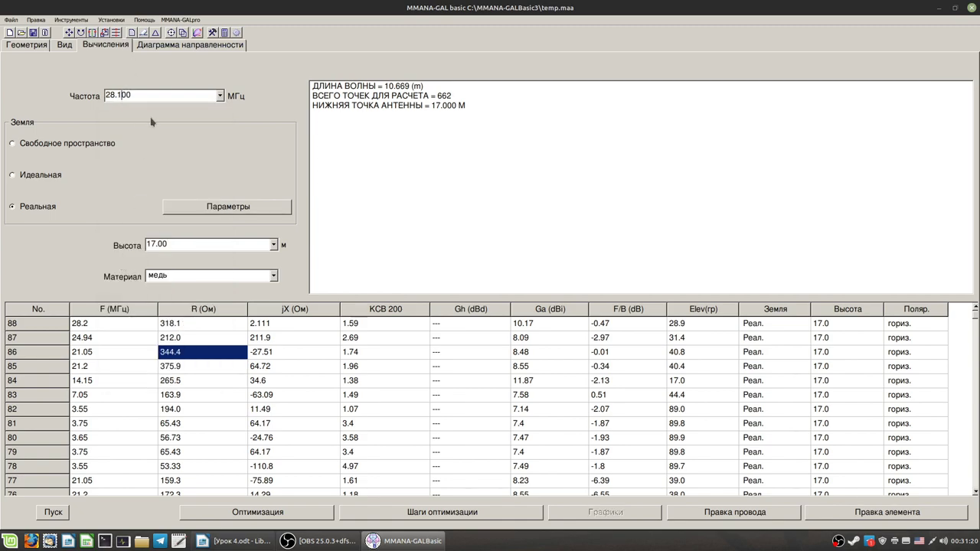
click(60, 513)
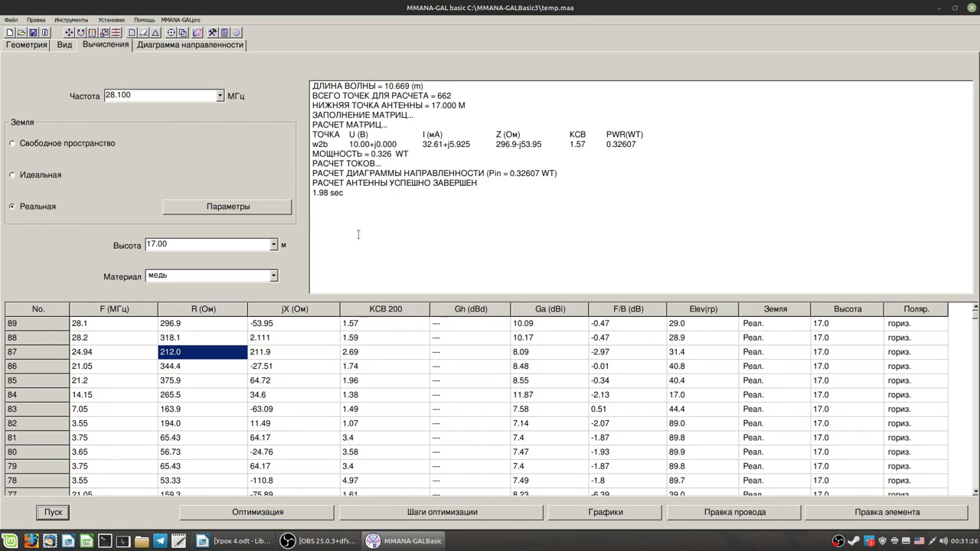
Inspect the current distribution along the triangle's wires at 28.100 MHz in the antenna view
click(65, 46)
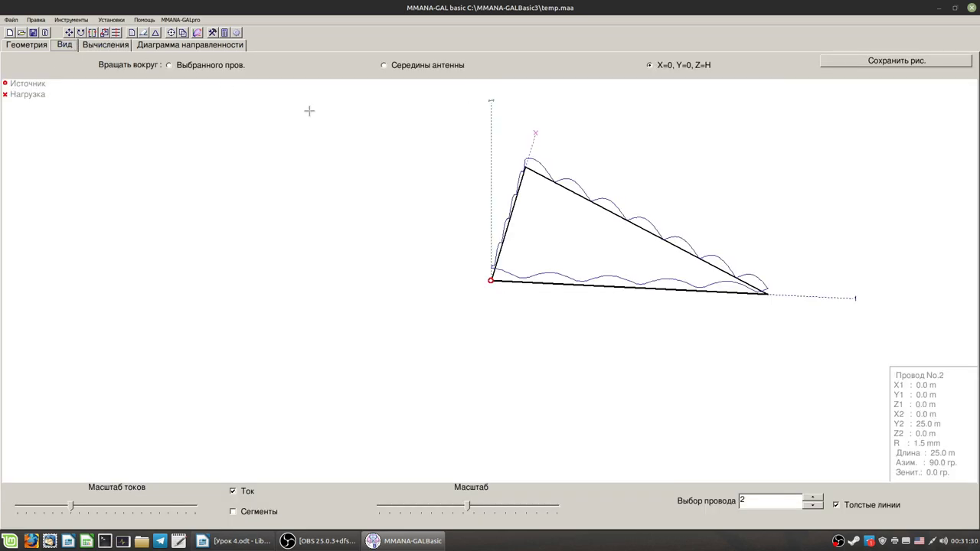
drag(619, 332, 445, 245)
Compare the Ga gain values of the new-feed calculations with those of the earlier feed position in the results table
click(105, 45)
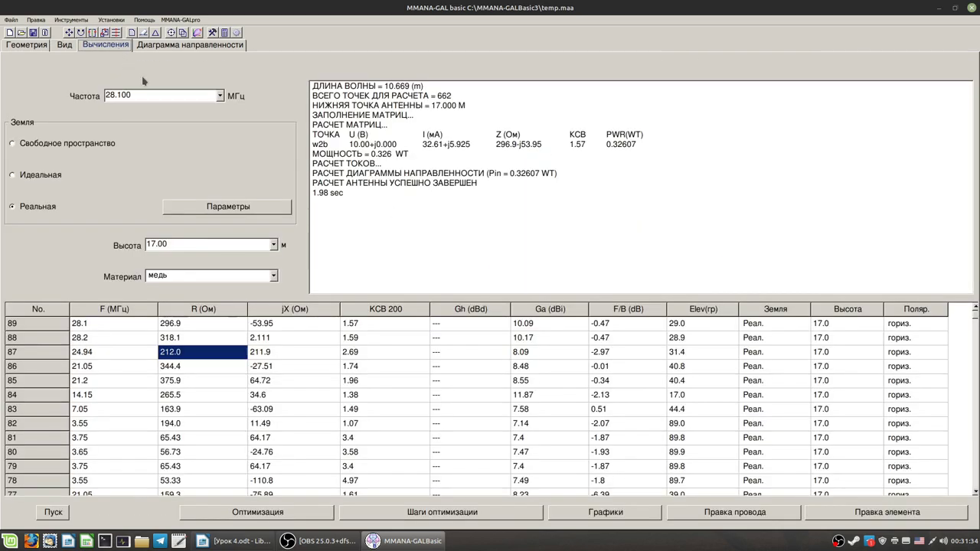
drag(525, 324, 528, 425)
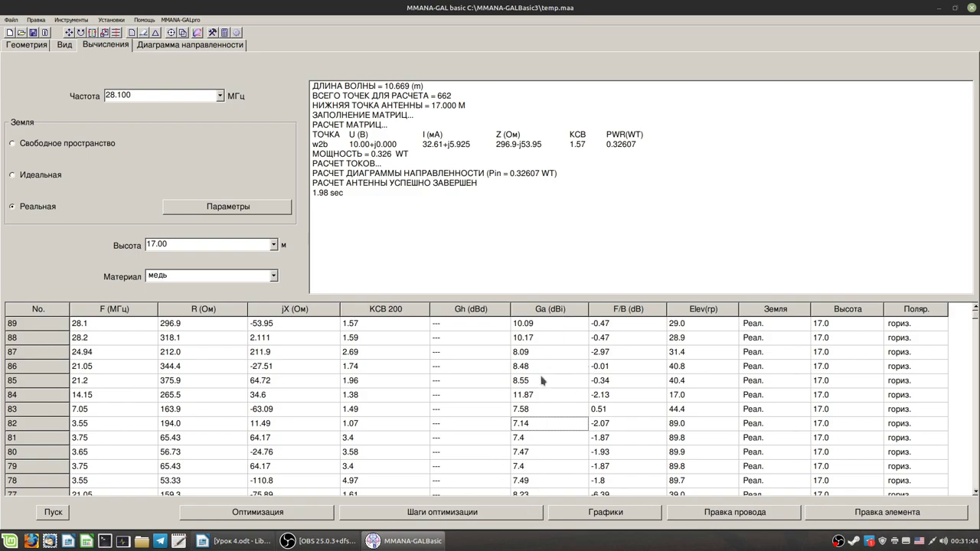
scroll(533, 413, down, 19)
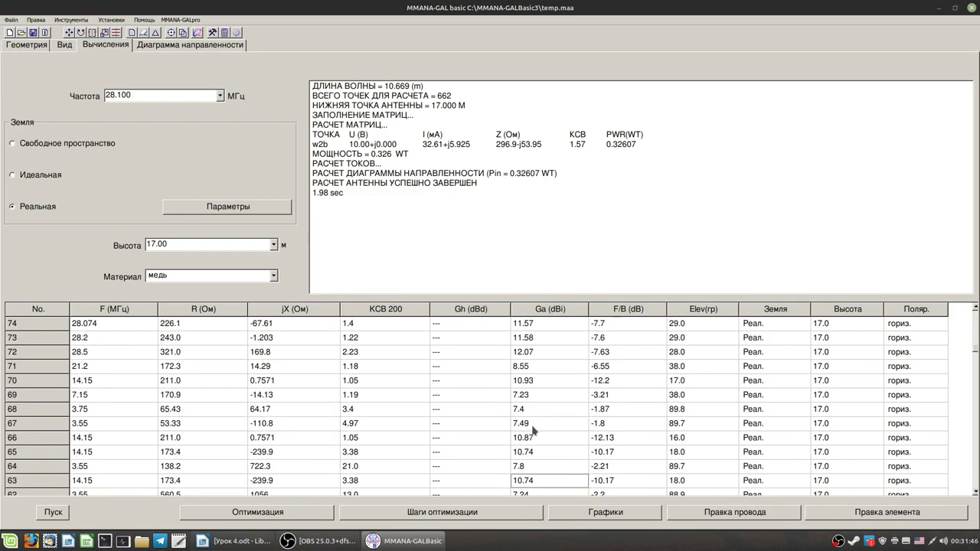
click(535, 395)
click(537, 353)
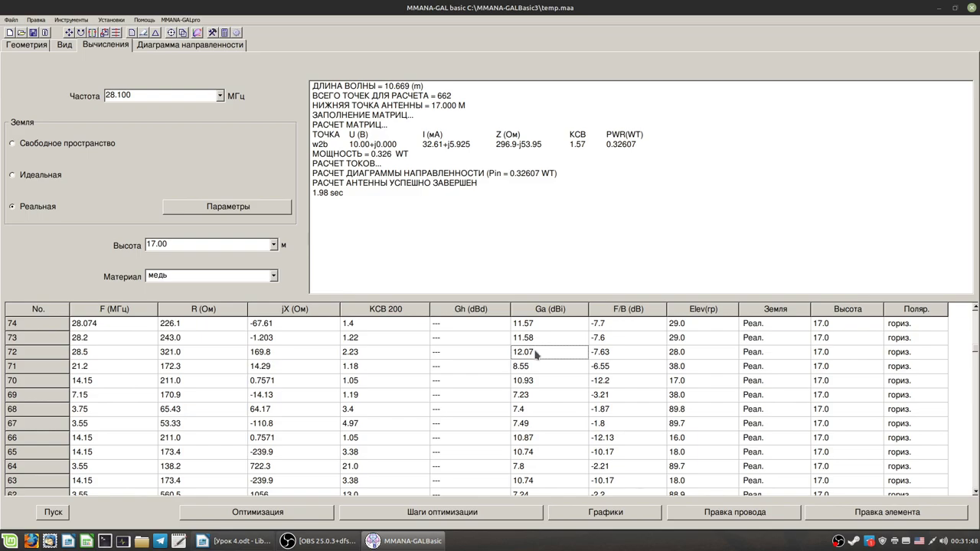
scroll(532, 367, up, 17)
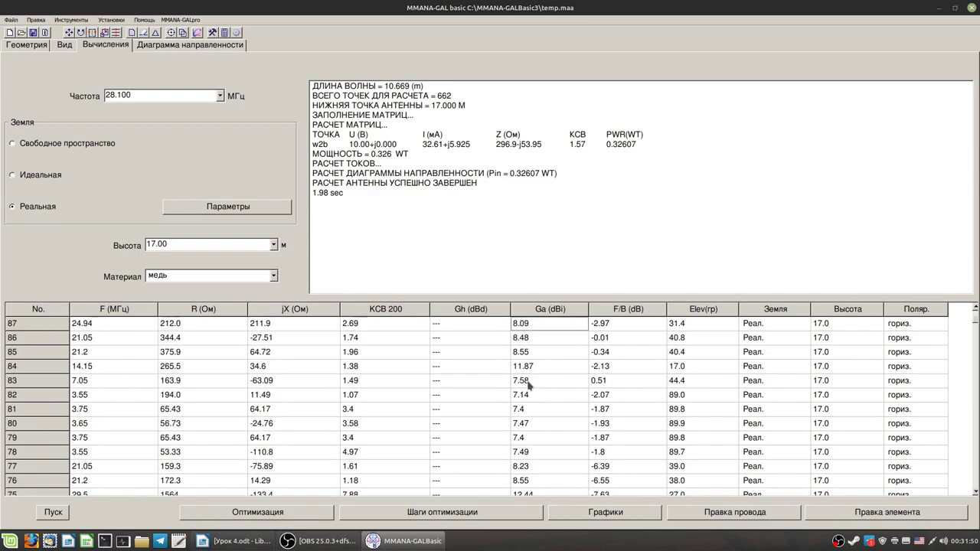
Display the 28.100 MHz radiation pattern and read the gain at different elevation angles along the vertical plot
click(142, 45)
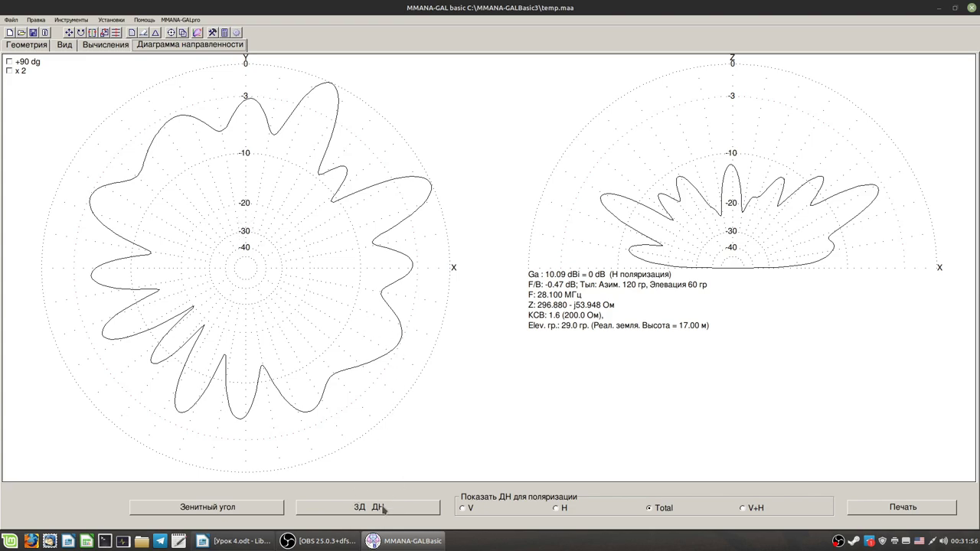
click(647, 223)
mouse_move(647, 223)
mouse_down()
mouse_move(636, 216)
mouse_move(773, 184)
mouse_move(850, 200)
mouse_up()
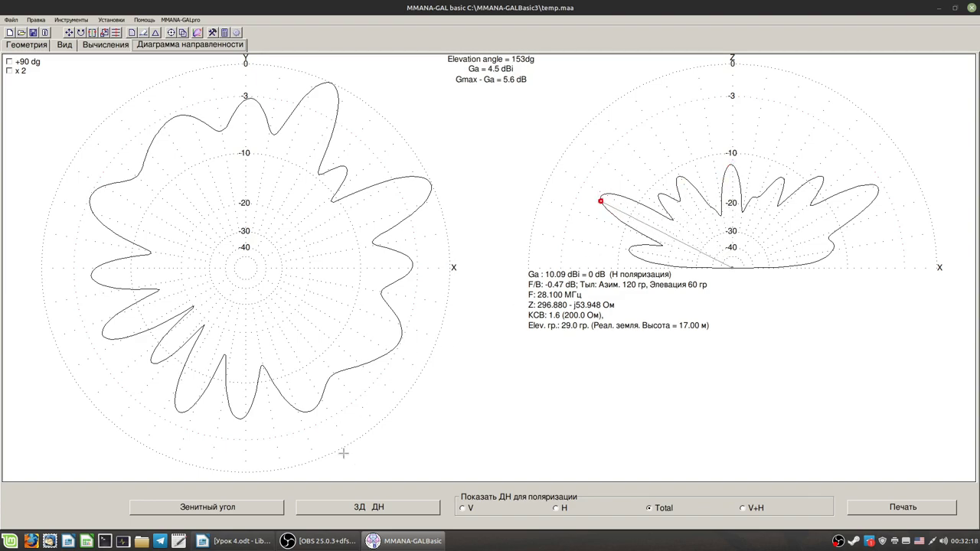
Generate the 3D radiation pattern at 28.100 MHz with a 5-degree step and examine its lobes
click(349, 508)
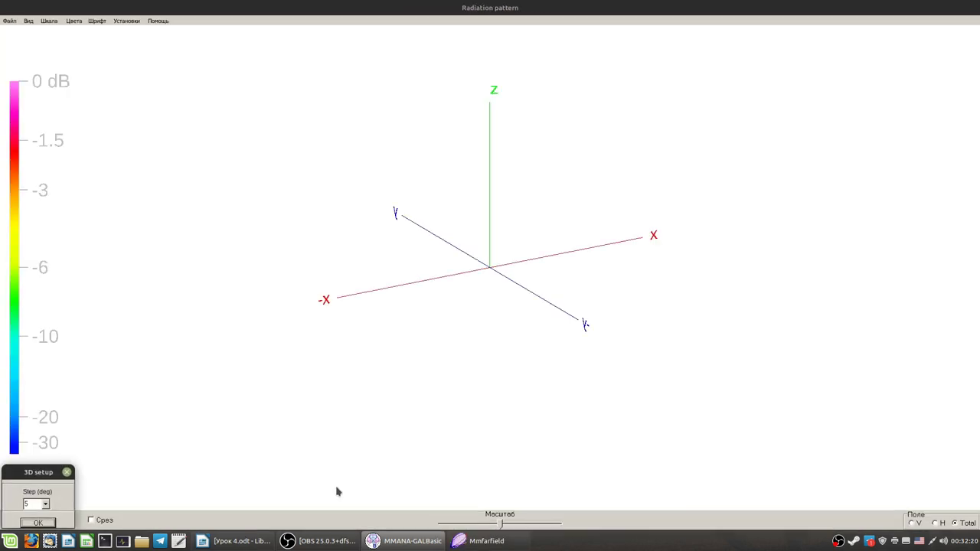
click(36, 524)
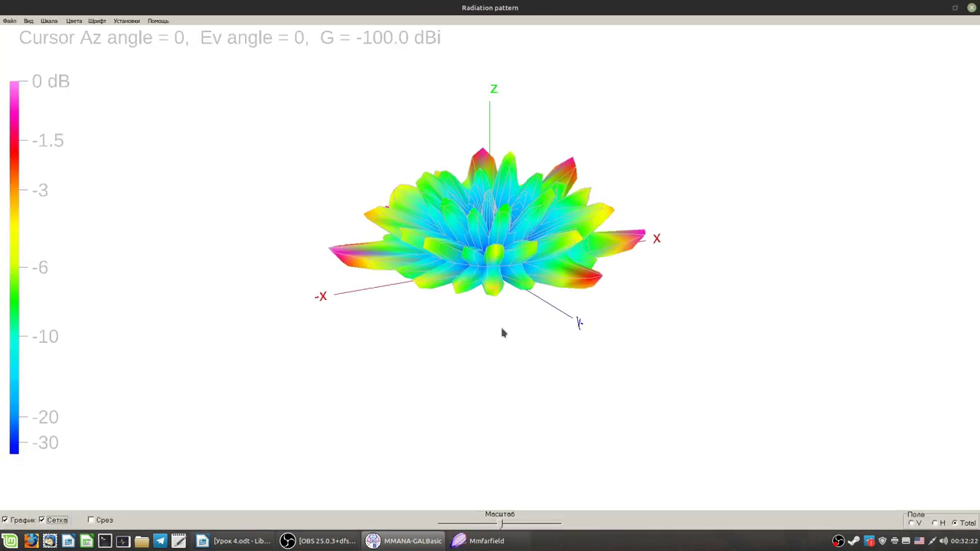
drag(538, 341, 707, 267)
click(972, 7)
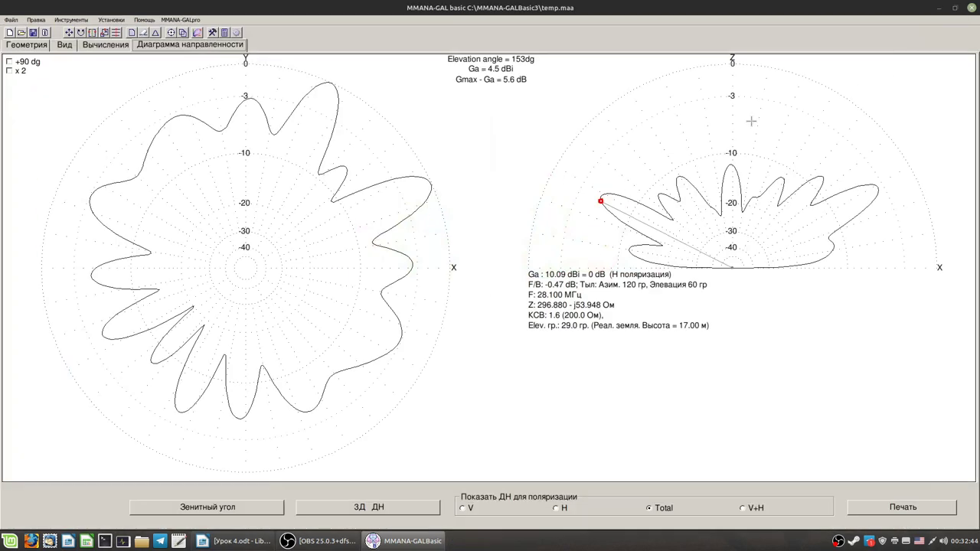
Set the frequency to 14.150 MHz and calculate the antenna
click(107, 45)
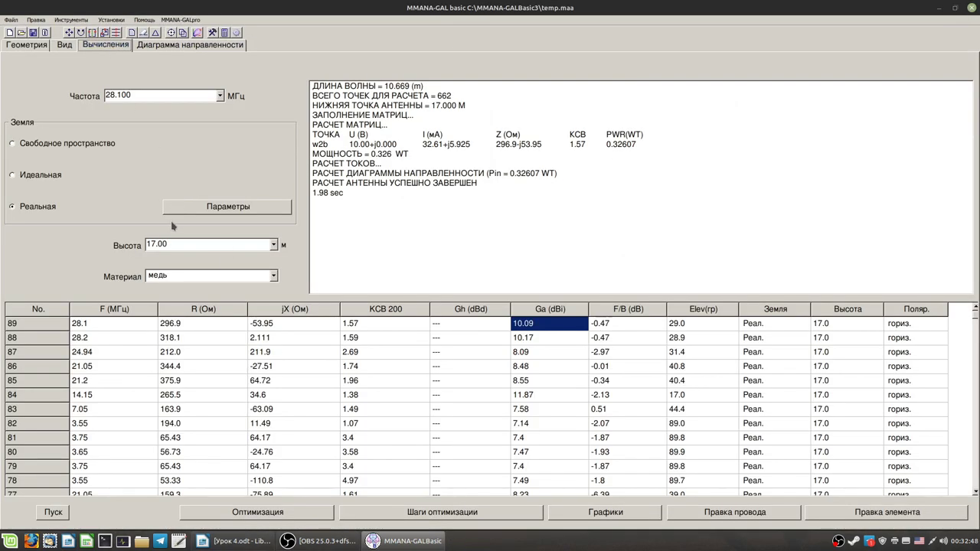
click(220, 95)
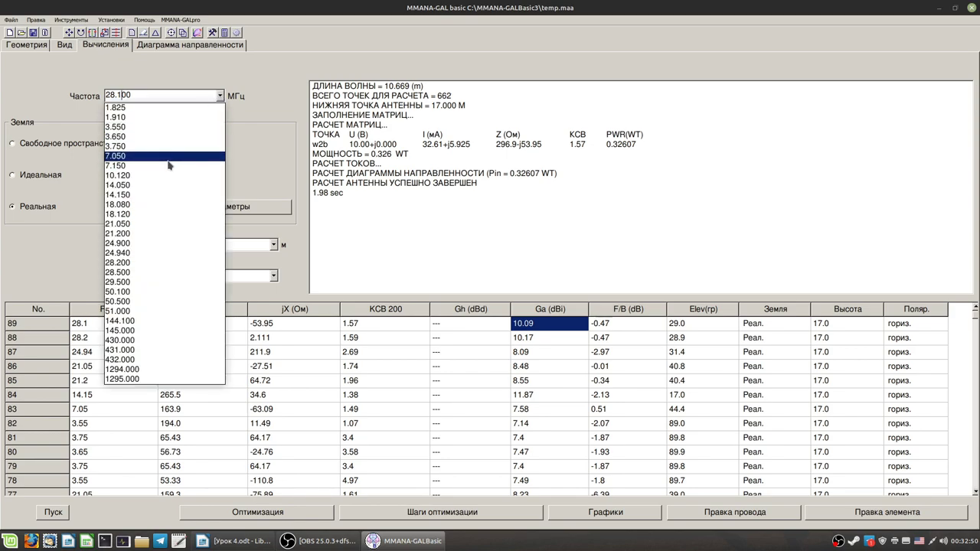
click(164, 194)
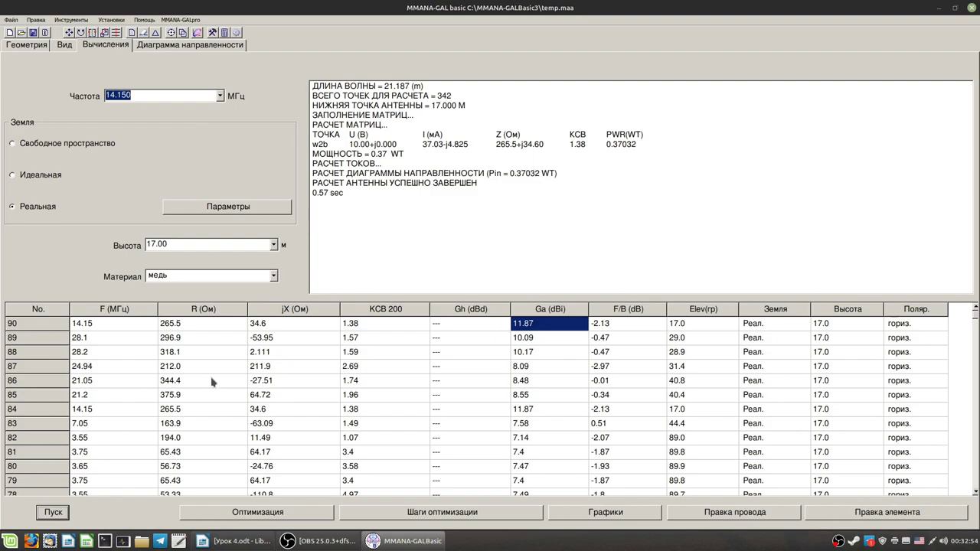
Examine the 14.150 MHz radiation pattern in the azimuth and elevation plots and in 3D with a 5-degree step
click(163, 46)
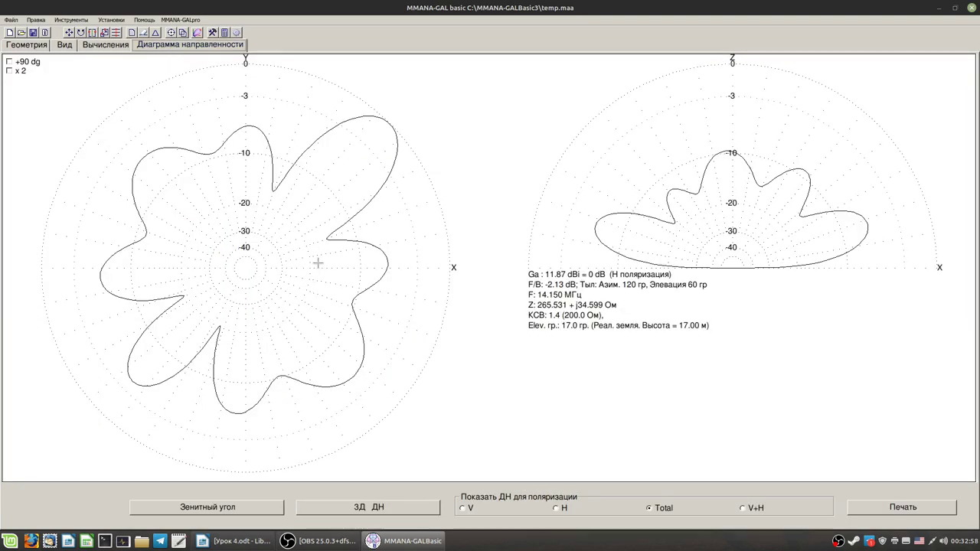
mouse_move(639, 241)
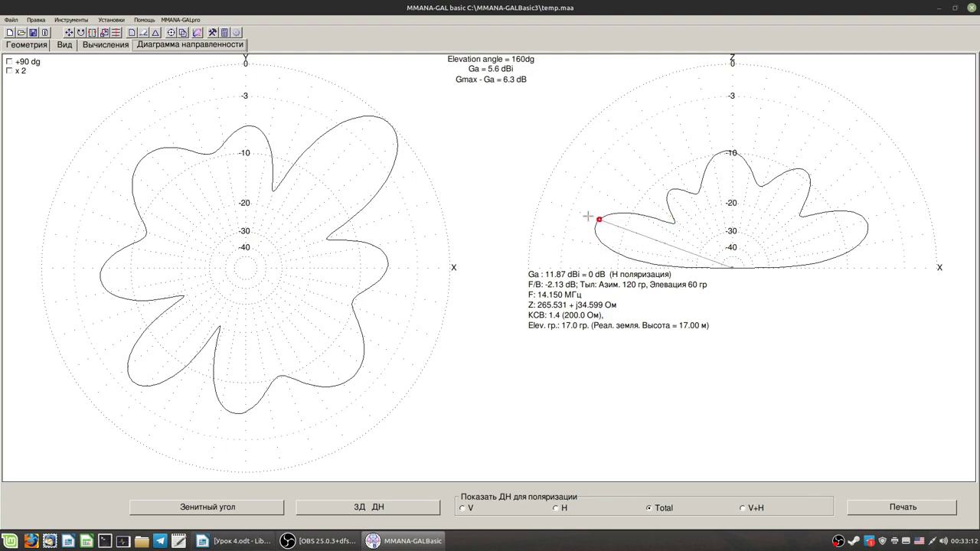
click(362, 509)
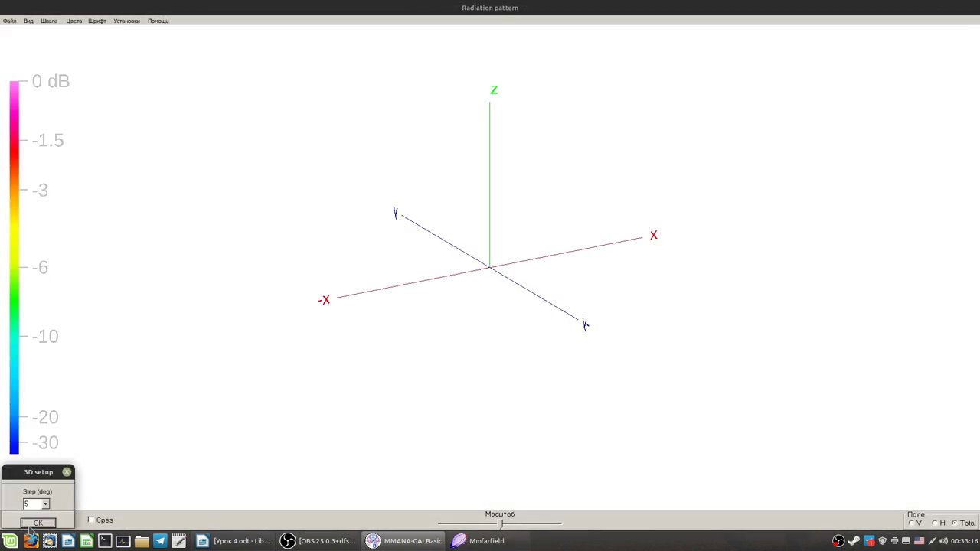
click(38, 523)
drag(616, 297, 545, 150)
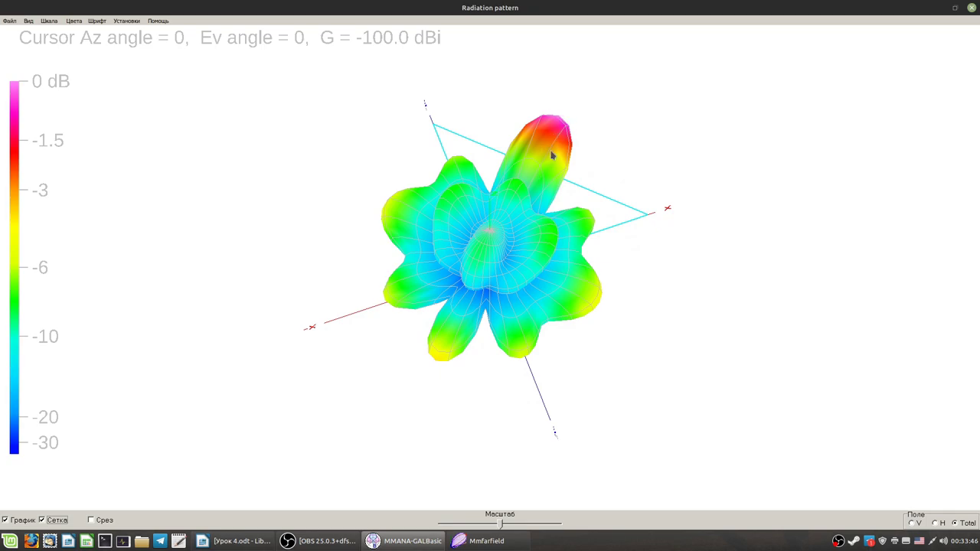
click(971, 8)
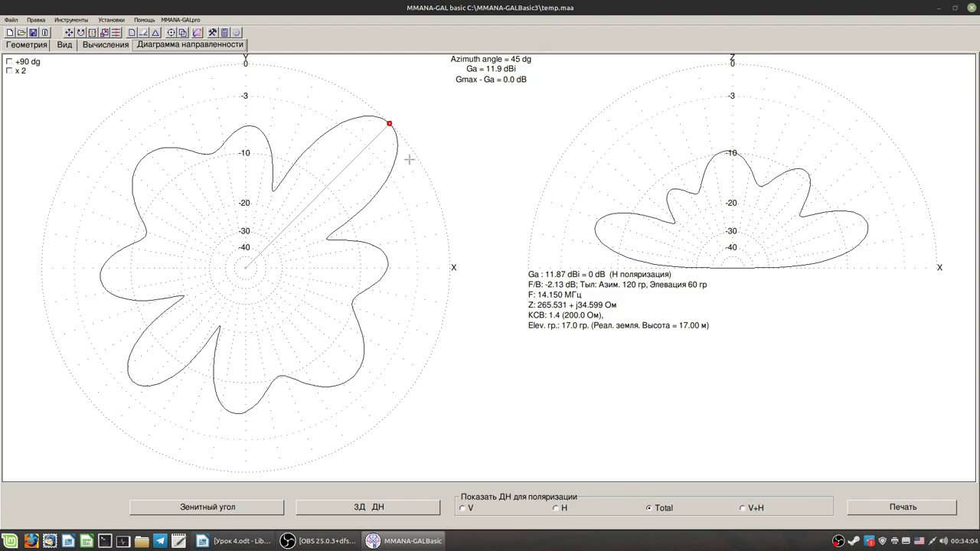
Read the gain of the lobe opposite the main one on the 14.150 MHz azimuth plot
click(153, 359)
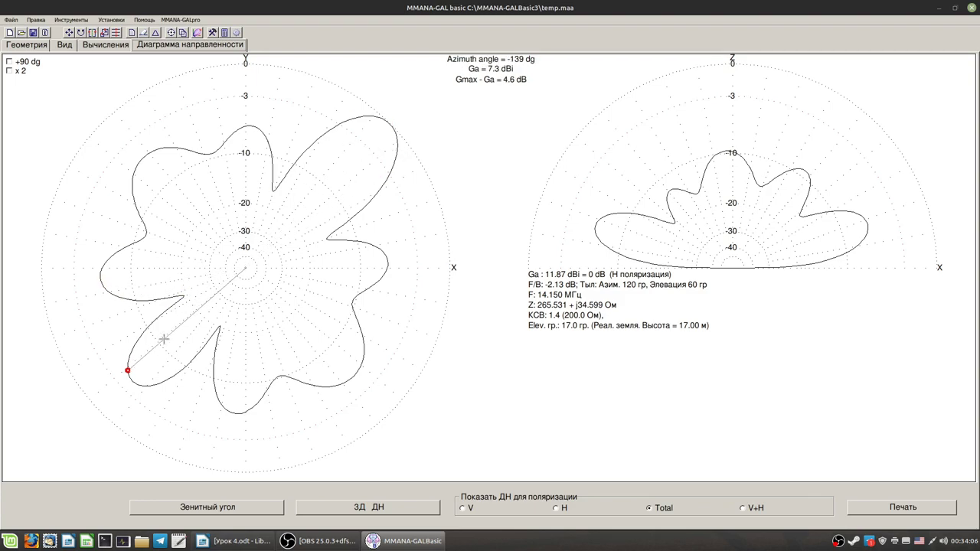
drag(149, 365, 146, 365)
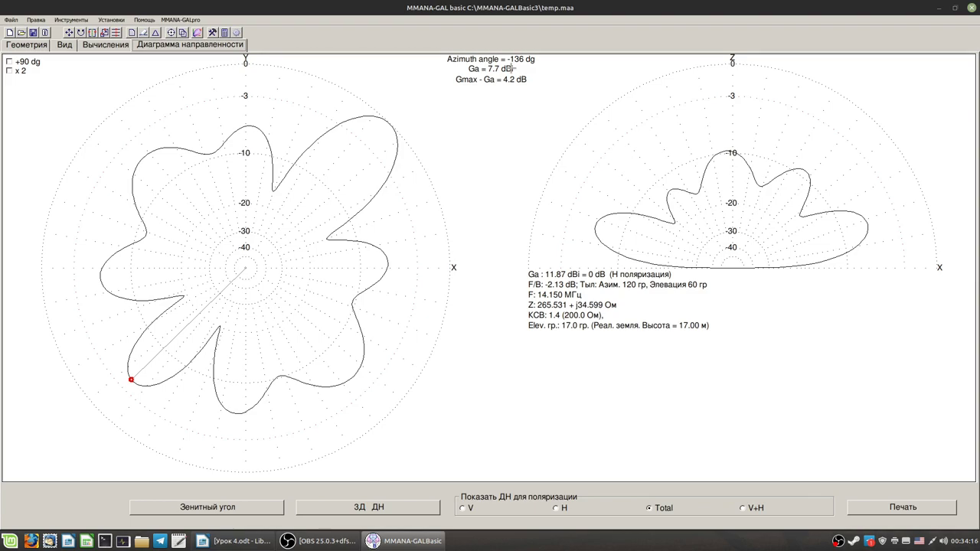
click(106, 44)
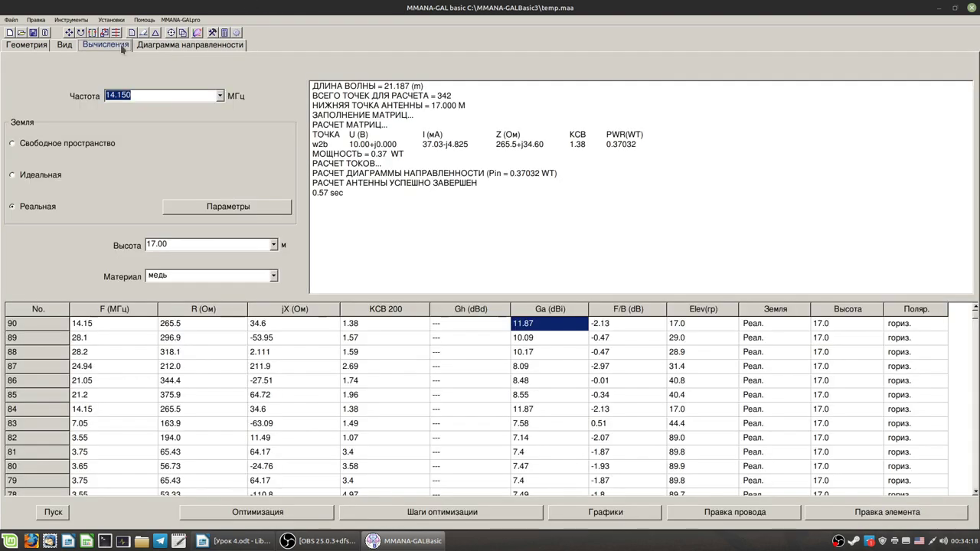
Move the source on wire 2 to the end of that wire in the antenna view
click(62, 45)
drag(585, 273, 652, 334)
right_click(737, 340)
mouse_move(775, 369)
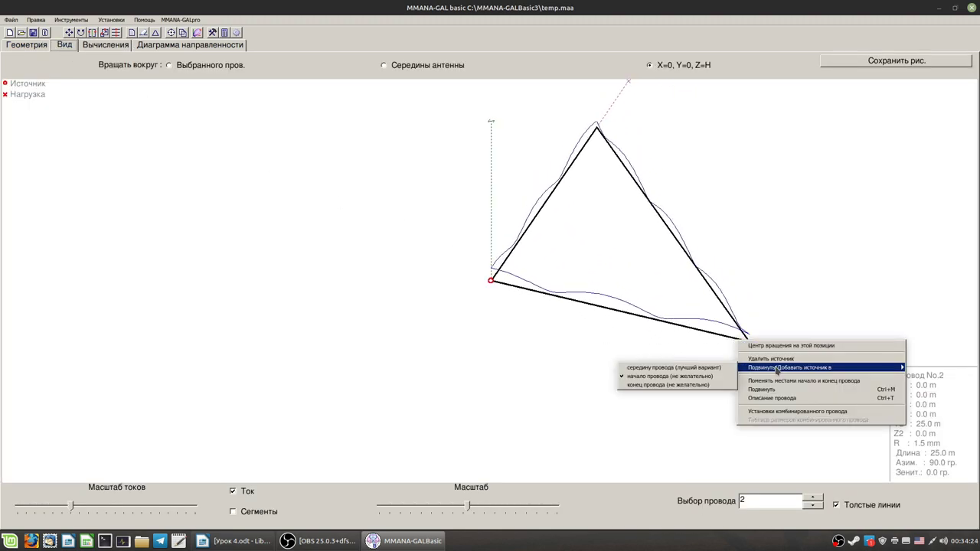
click(672, 386)
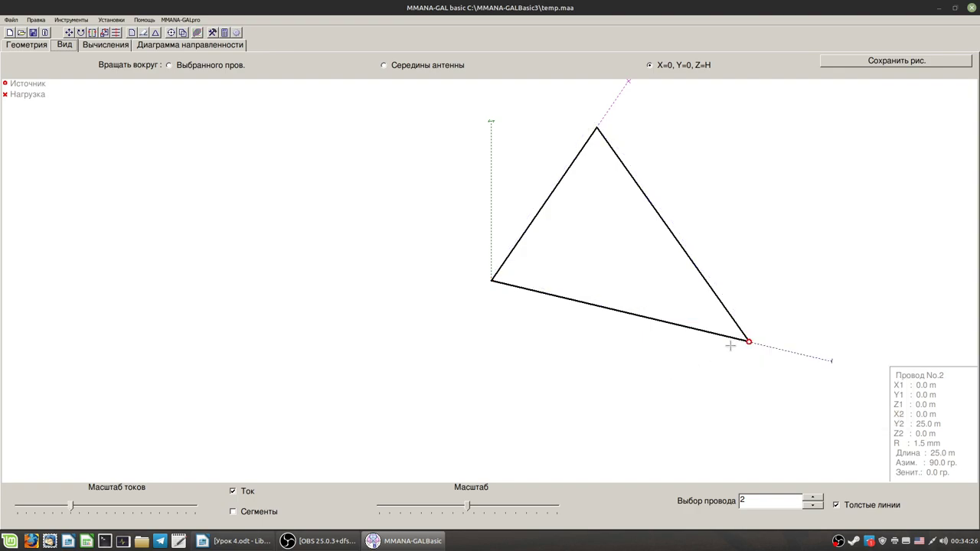
Calculate the antenna at 14.15 MHz with the feed at the end of wire 2 and check its SWR in the results table
click(111, 47)
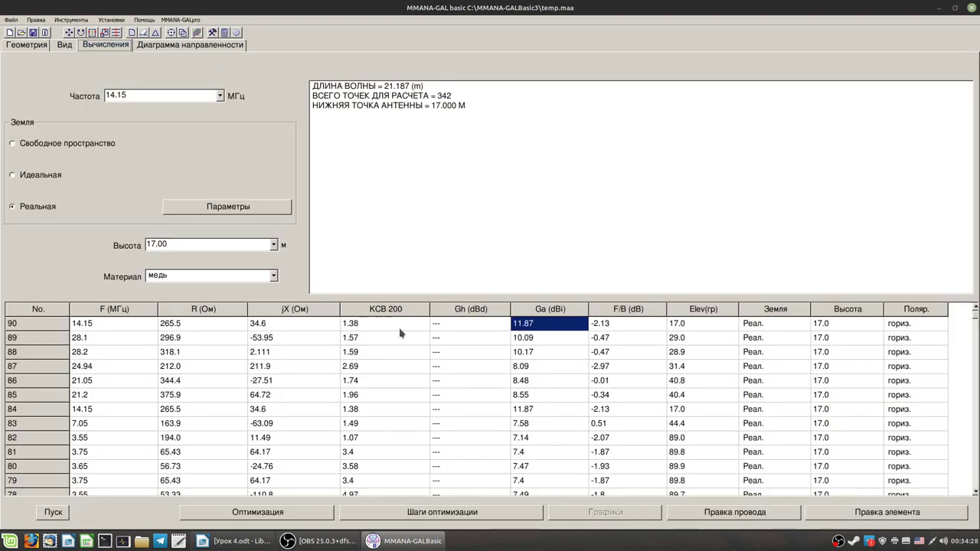
click(47, 516)
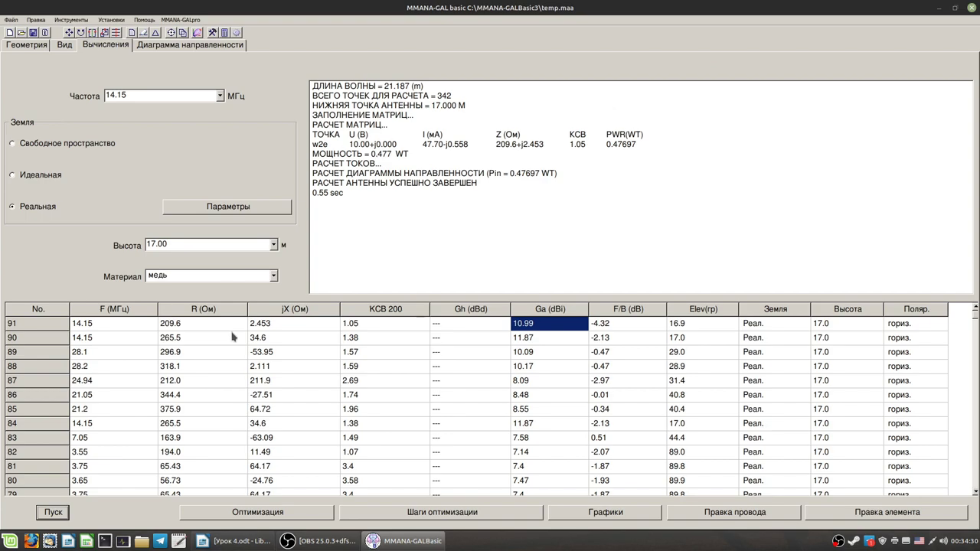
click(339, 328)
click(359, 329)
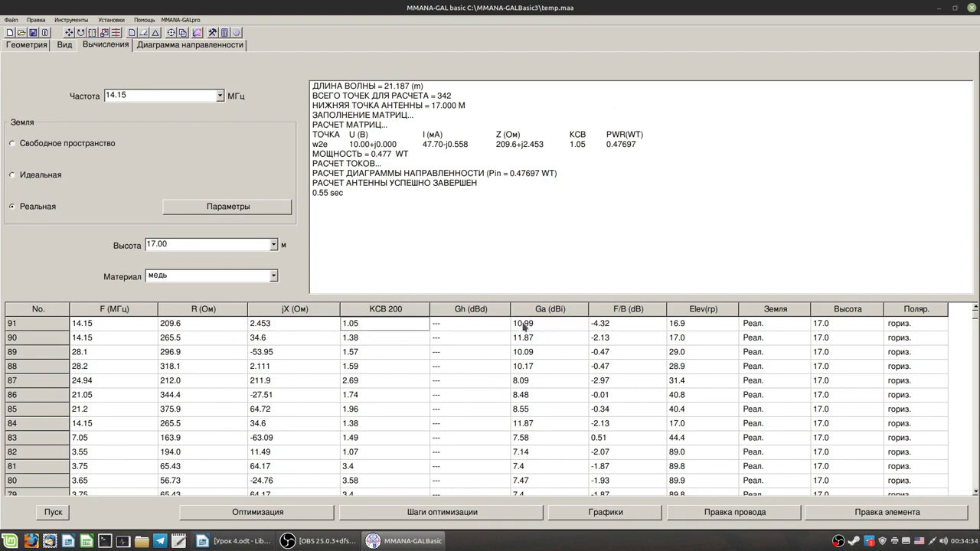
Examine the 14.15 MHz pattern for the feed at wire 2's end in the polar plots and in 3D with a 5-degree step
click(191, 46)
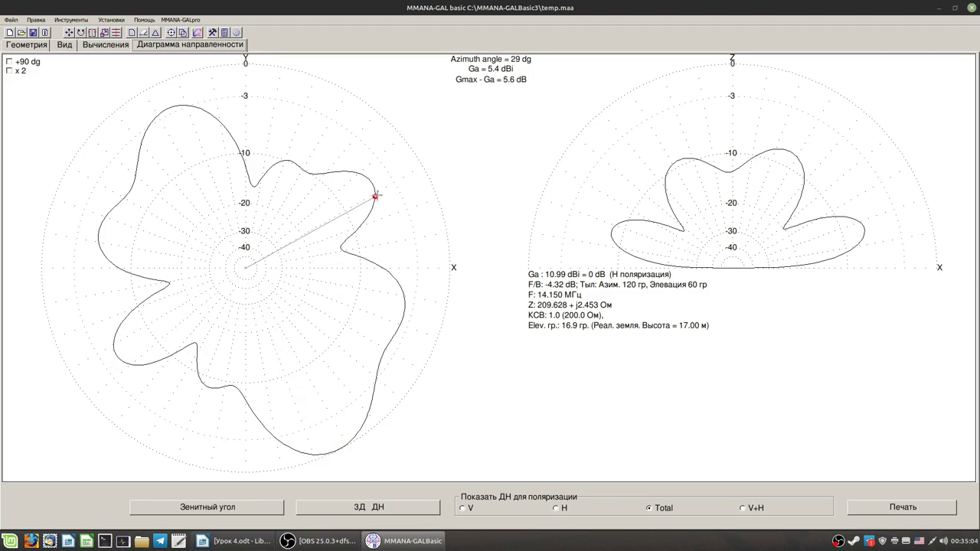
click(363, 509)
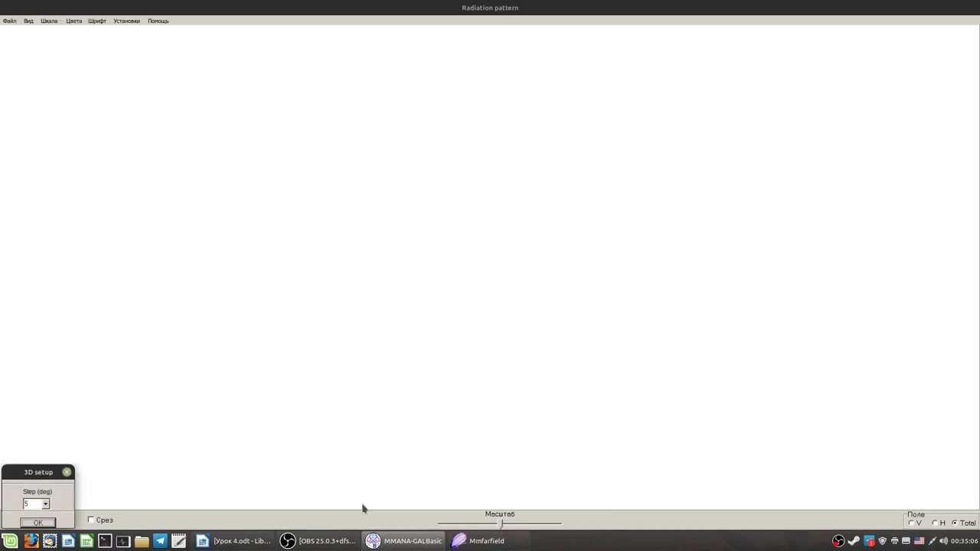
click(38, 523)
drag(577, 361, 499, 273)
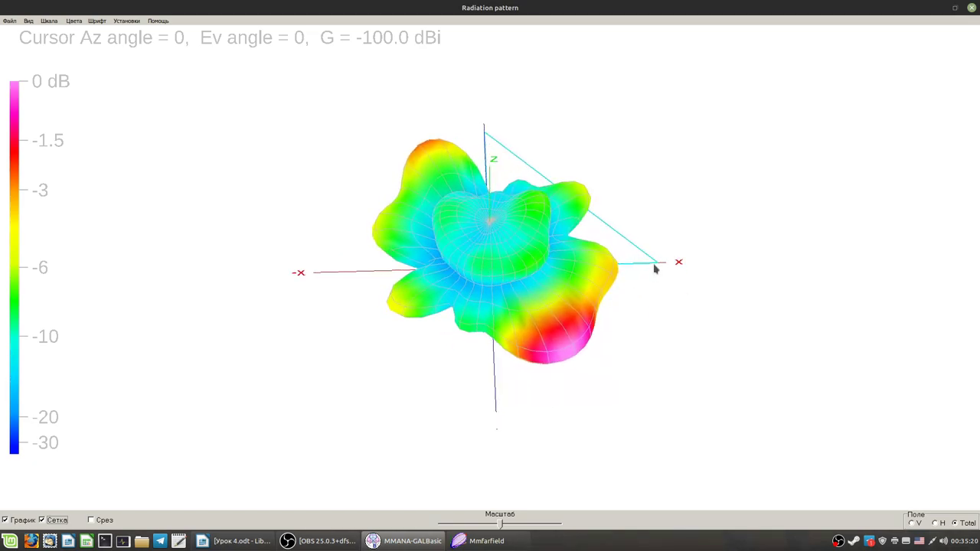
drag(654, 269, 625, 264)
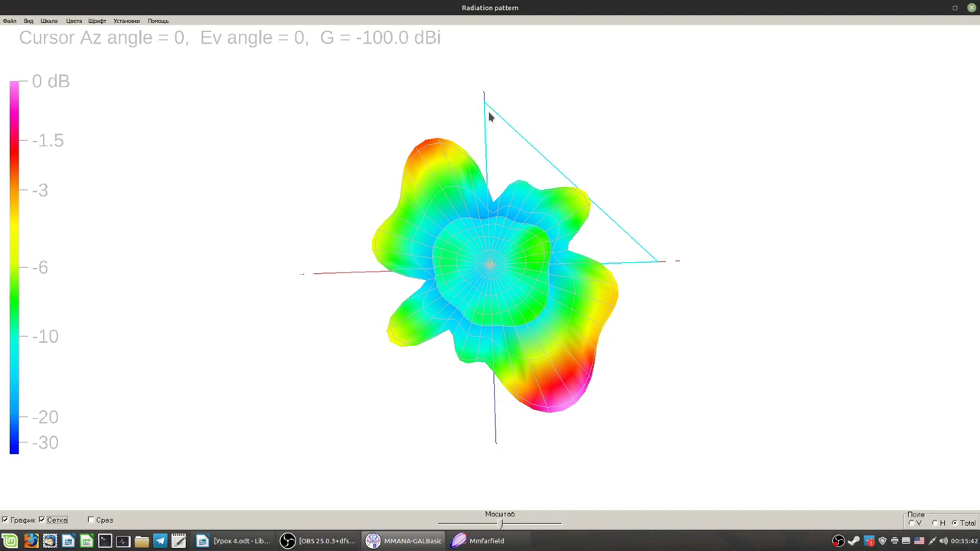
click(972, 7)
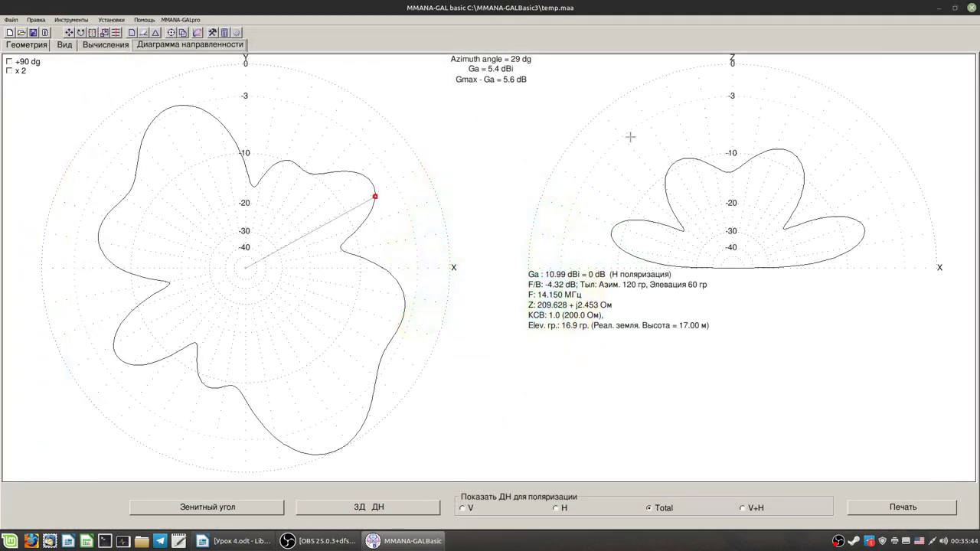
Delete the source from wire 2 and add a source at the end of wire 1
click(107, 46)
click(64, 44)
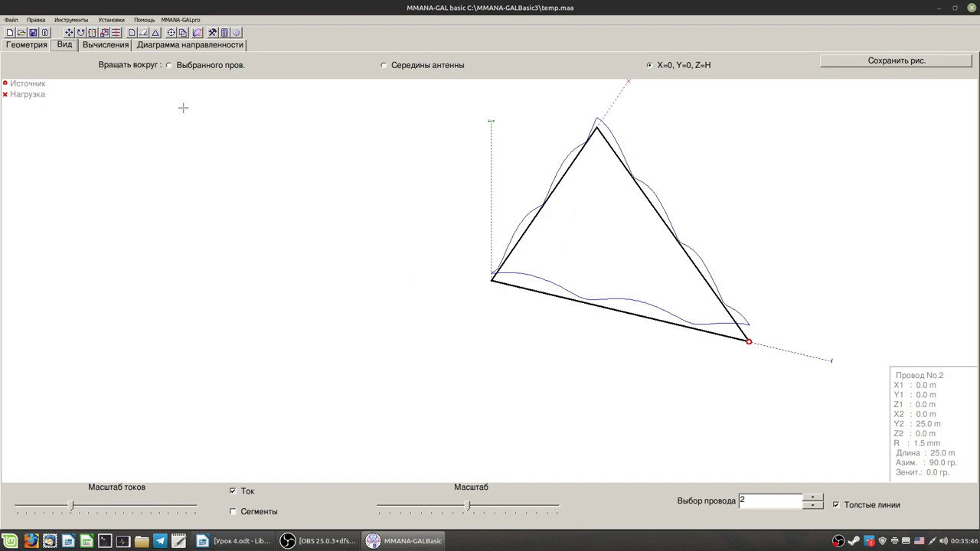
click(94, 47)
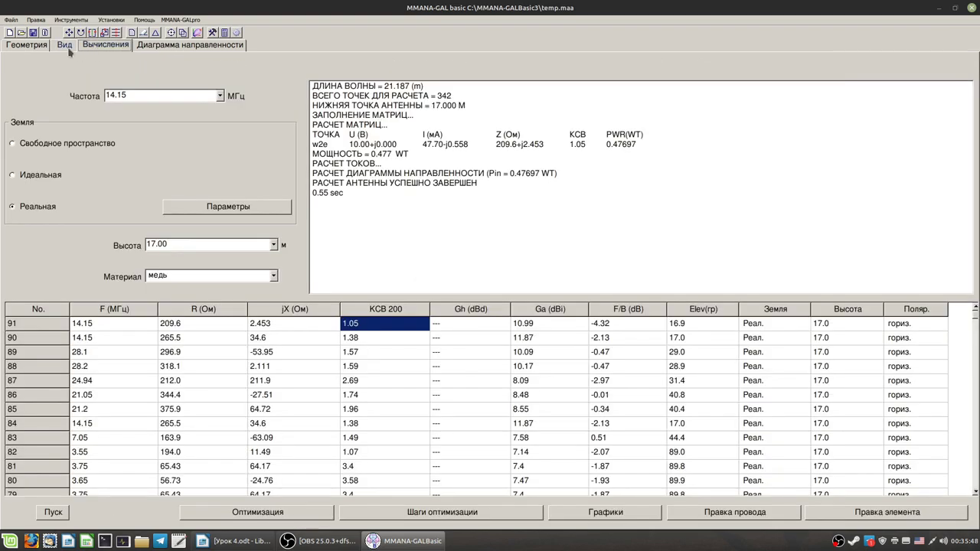
click(65, 46)
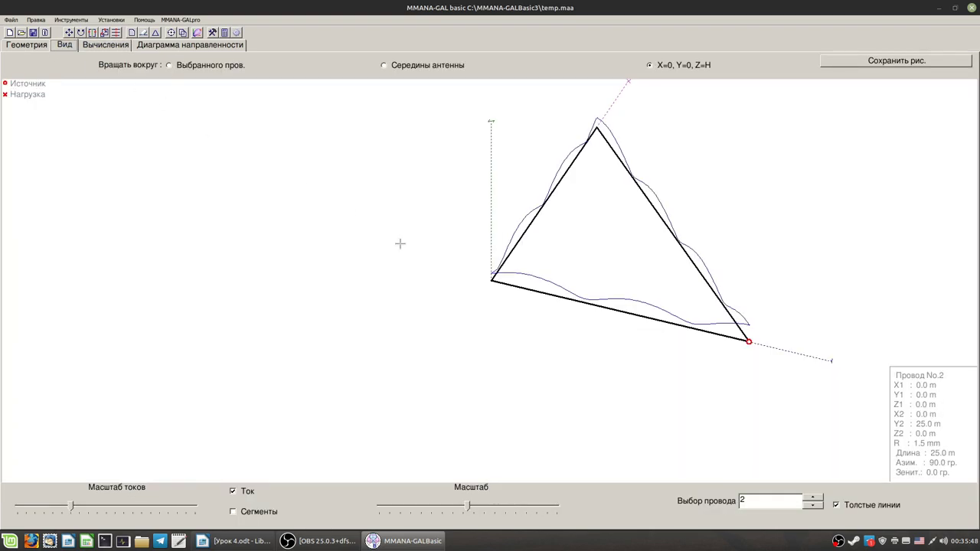
right_click(718, 336)
click(652, 191)
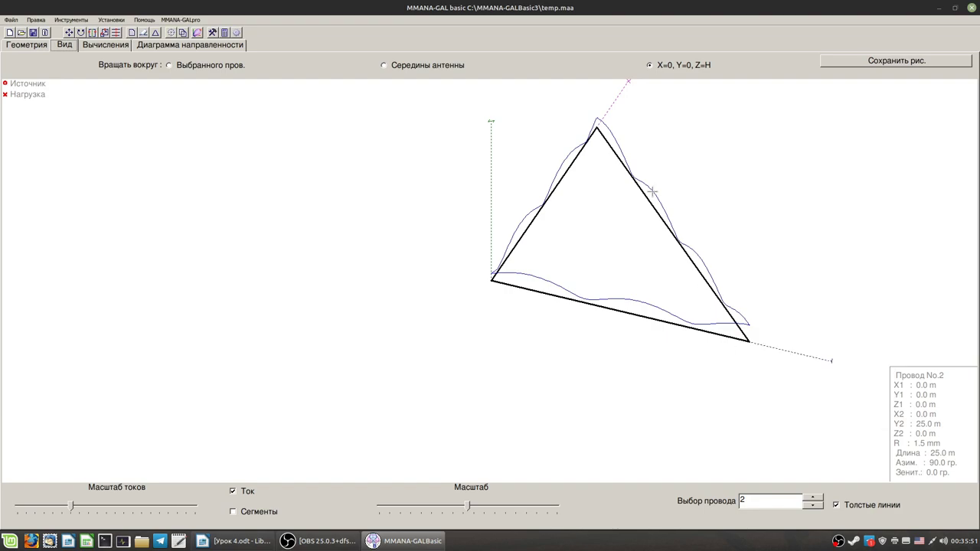
right_click(591, 136)
mouse_move(652, 163)
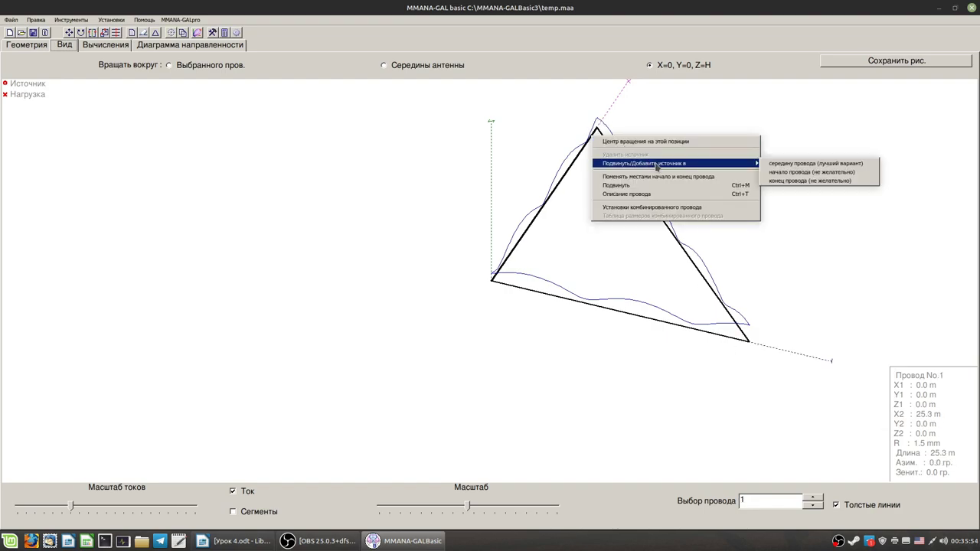
click(801, 173)
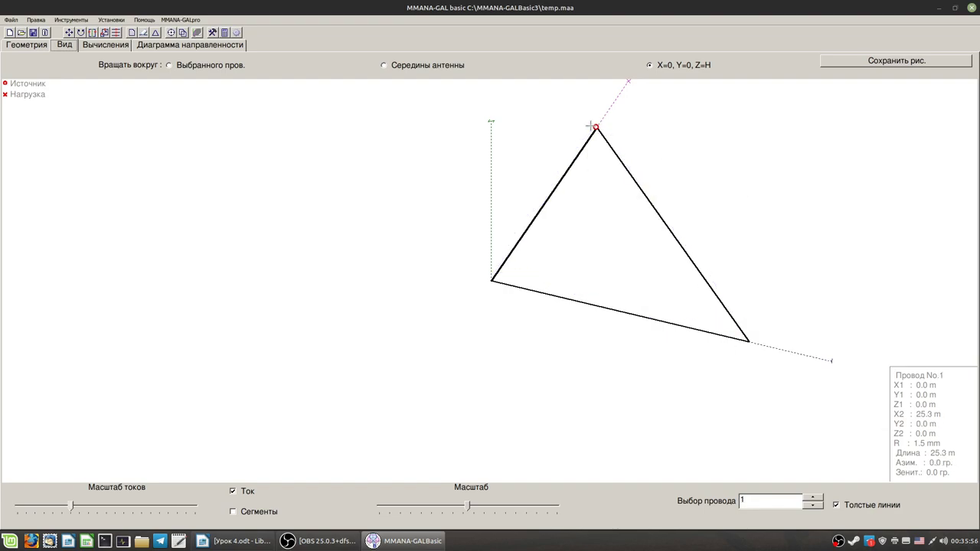
Calculate the antenna at 14.15 MHz with the feed at the end of wire 1
click(105, 44)
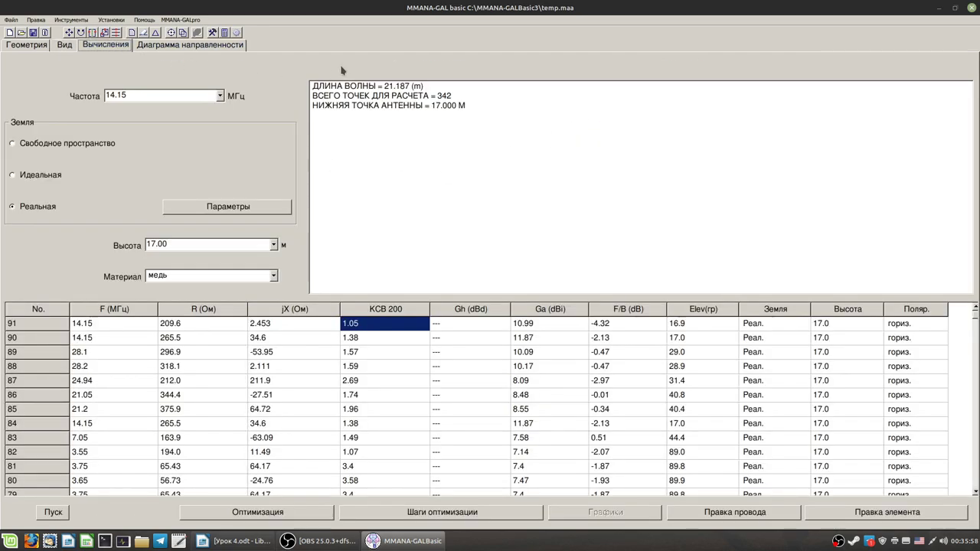
click(54, 513)
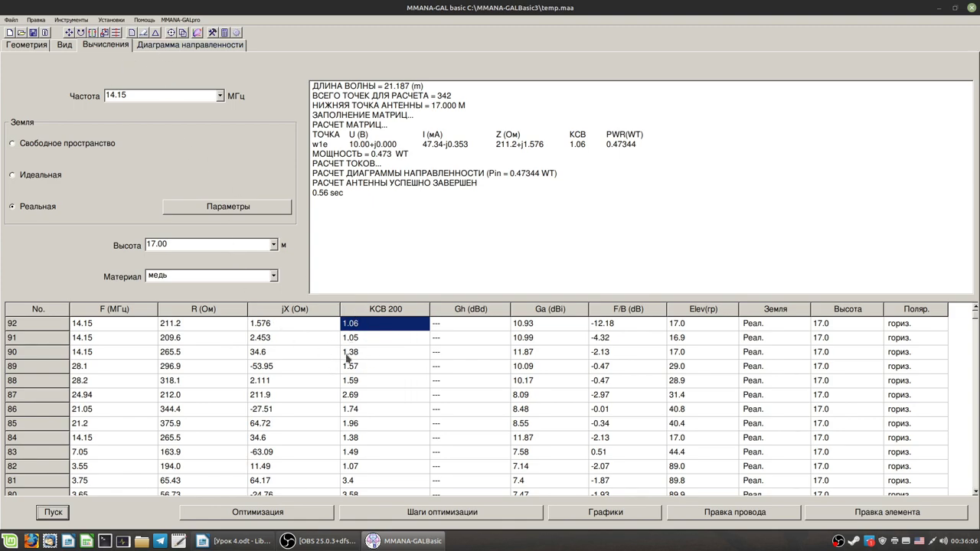
Examine the 14.15 MHz pattern for the feed at wire 1's end in the polar plots and in 3D with a 5-degree step
click(201, 44)
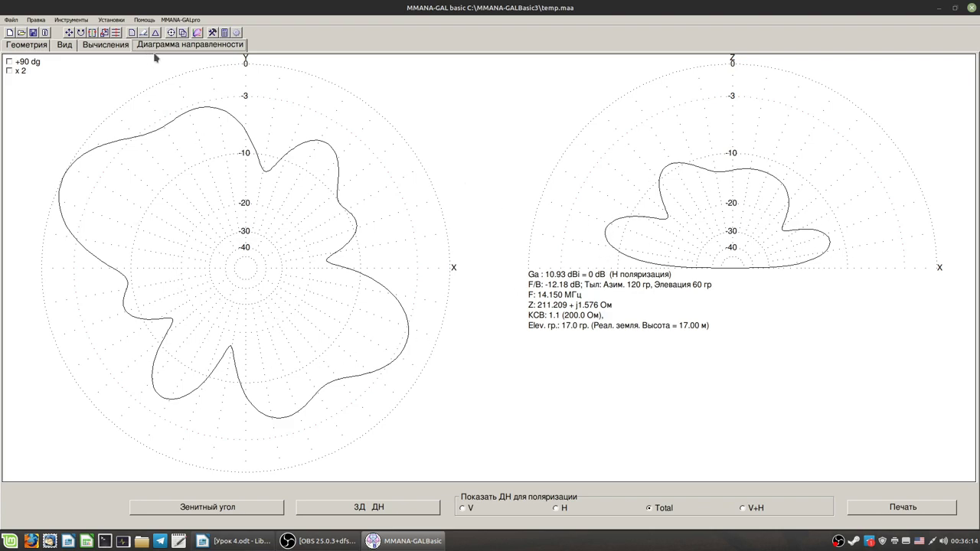
click(371, 511)
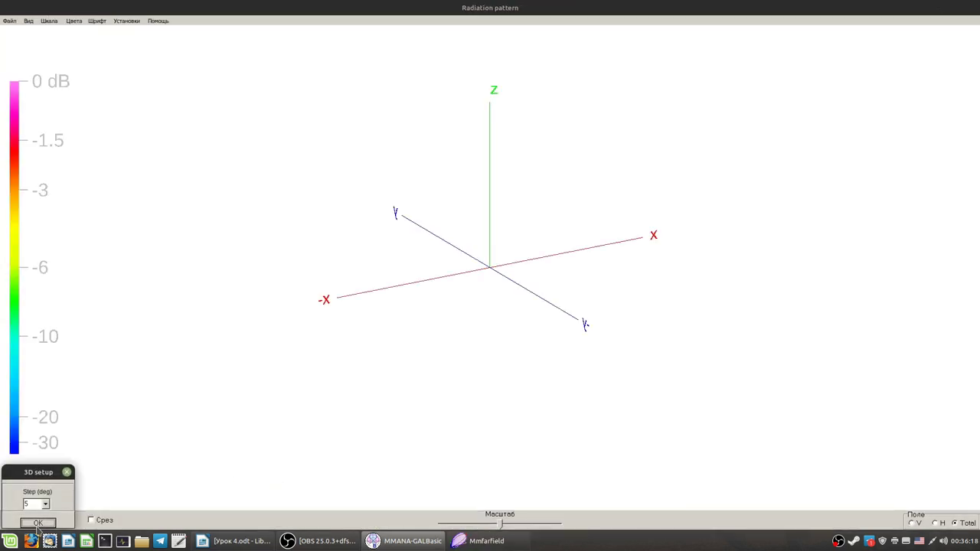
click(37, 523)
drag(620, 294, 691, 248)
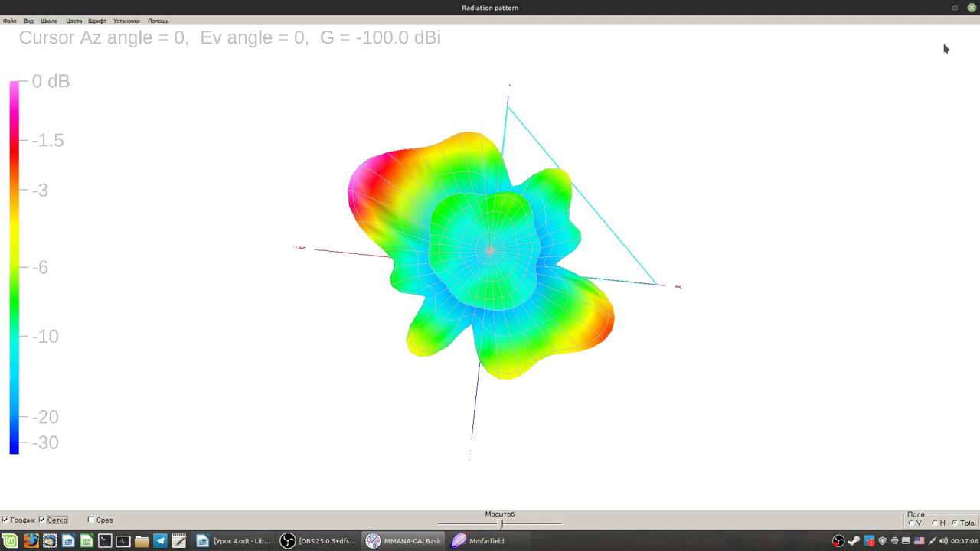
Close the 3D pattern and examine the horizontal loop and its feed corner at wire 1's end from several angles
click(974, 9)
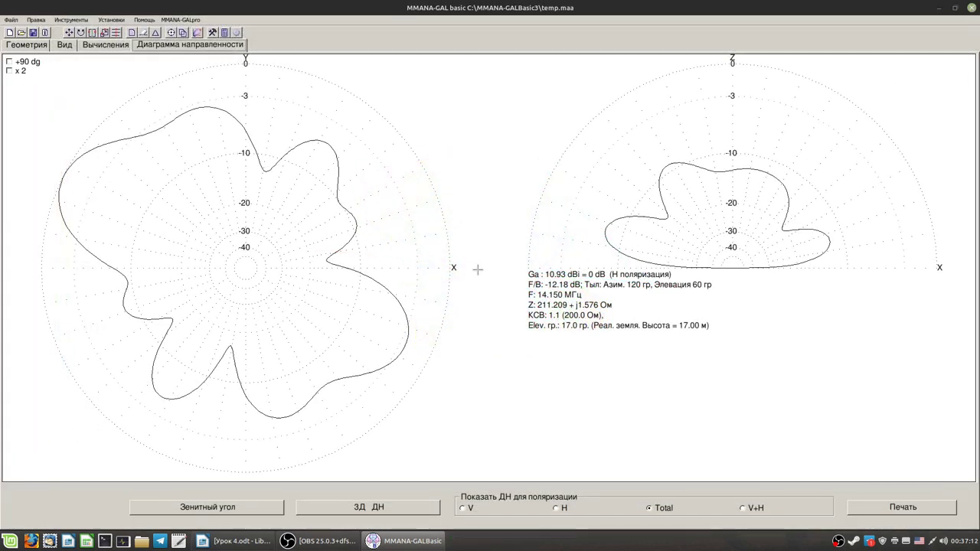
click(92, 33)
click(516, 307)
click(105, 44)
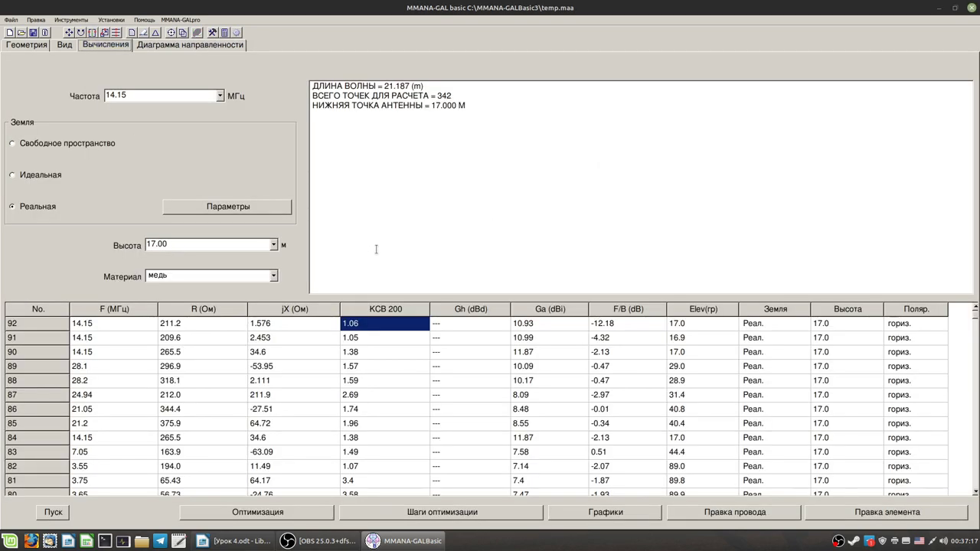
click(64, 45)
drag(536, 350, 679, 399)
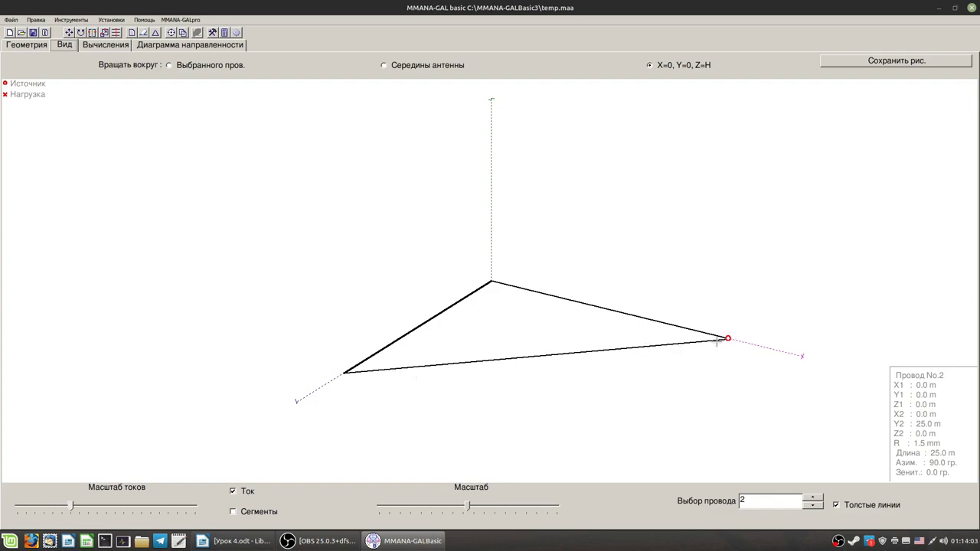
drag(750, 370, 739, 375)
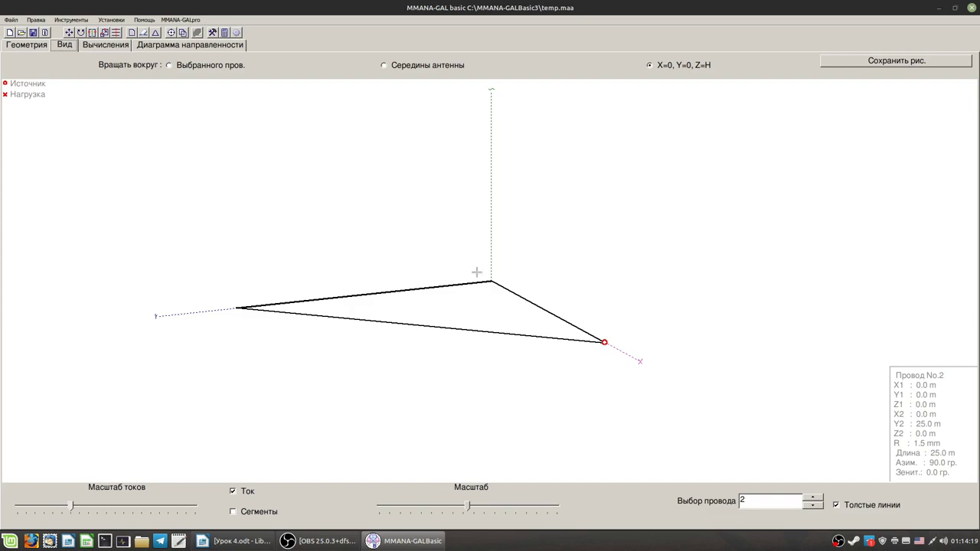
mouse_move(601, 302)
mouse_down()
mouse_move(594, 324)
mouse_move(598, 315)
mouse_up()
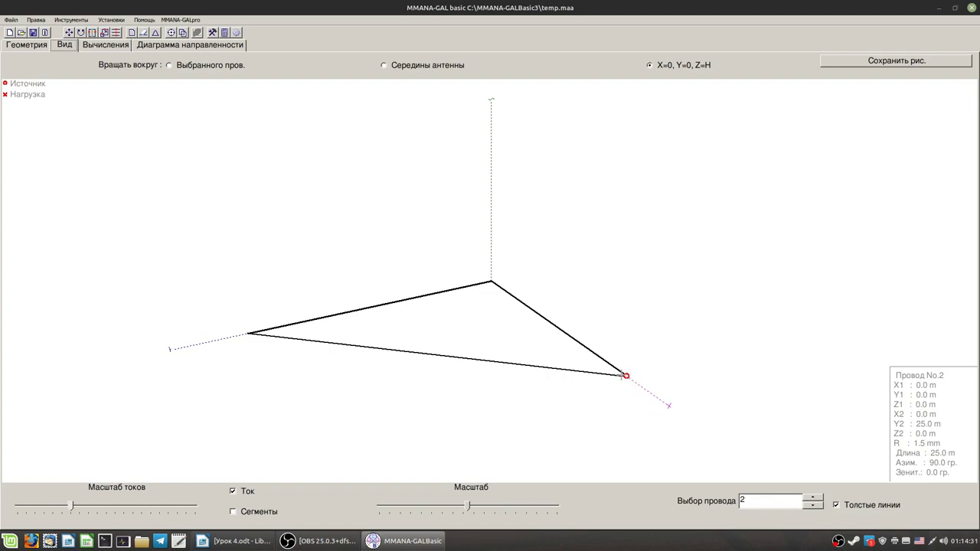
drag(636, 332, 629, 335)
drag(382, 306, 392, 308)
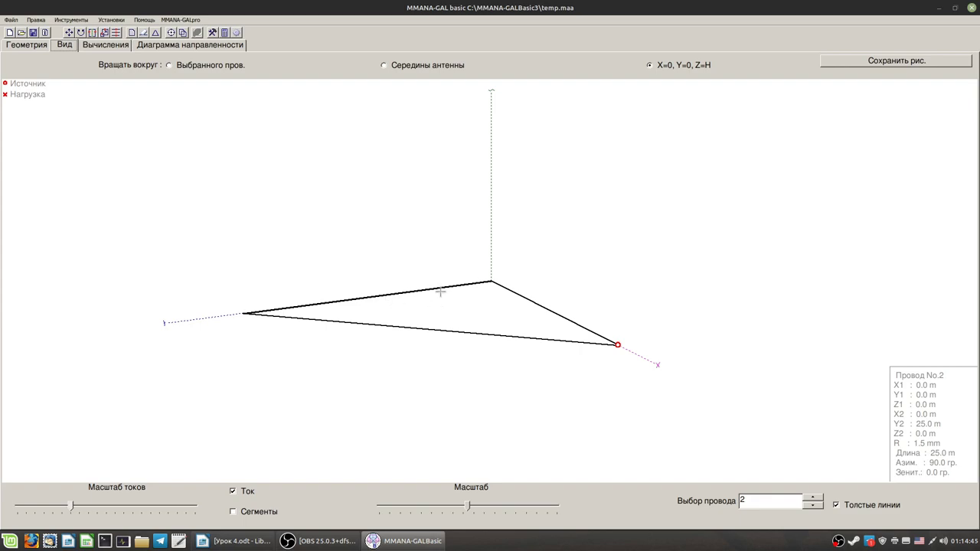
Rotate the whole loop about the Y axis so the feed corner at wire 1's end slopes down to Z = -16.26 m
click(80, 33)
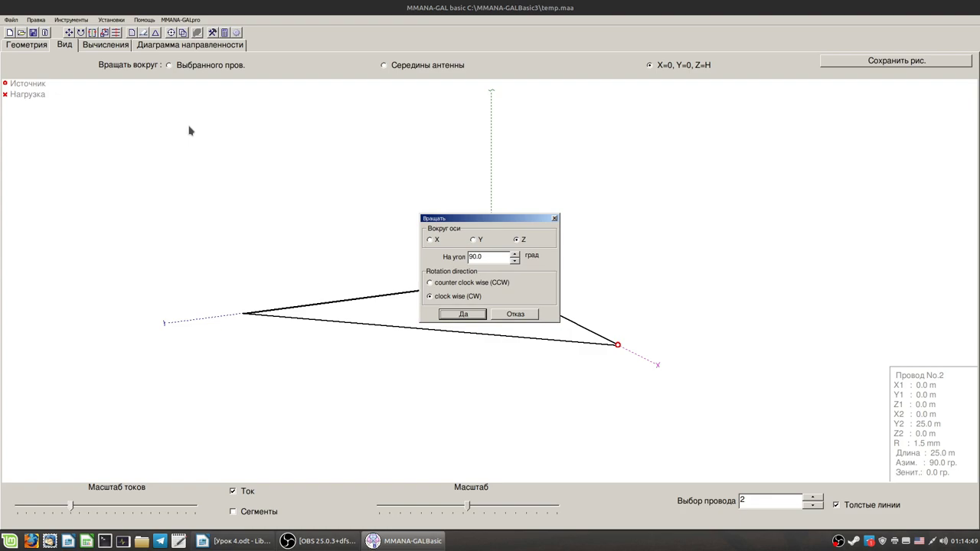
drag(507, 219, 591, 213)
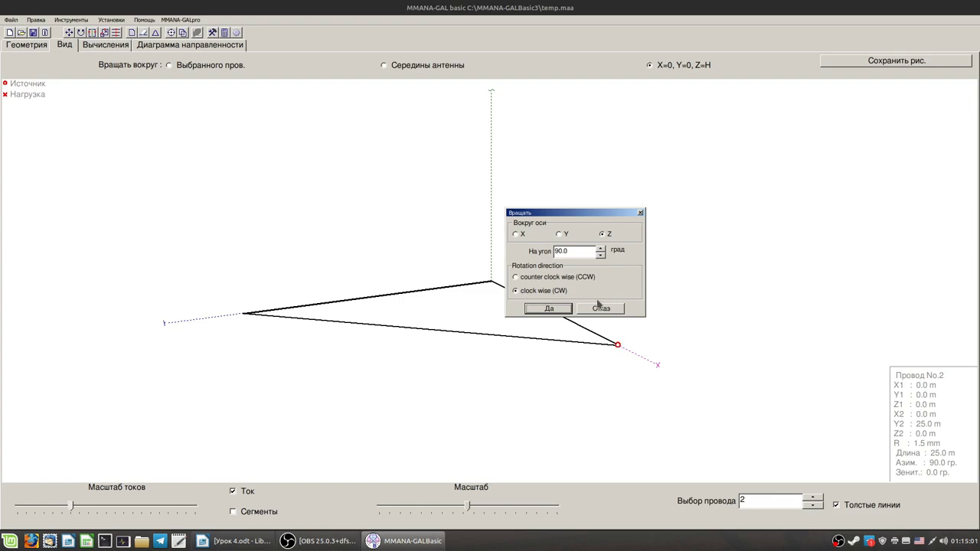
click(570, 253)
double_click(571, 253)
text(60)
drag(580, 252, 530, 252)
click(549, 309)
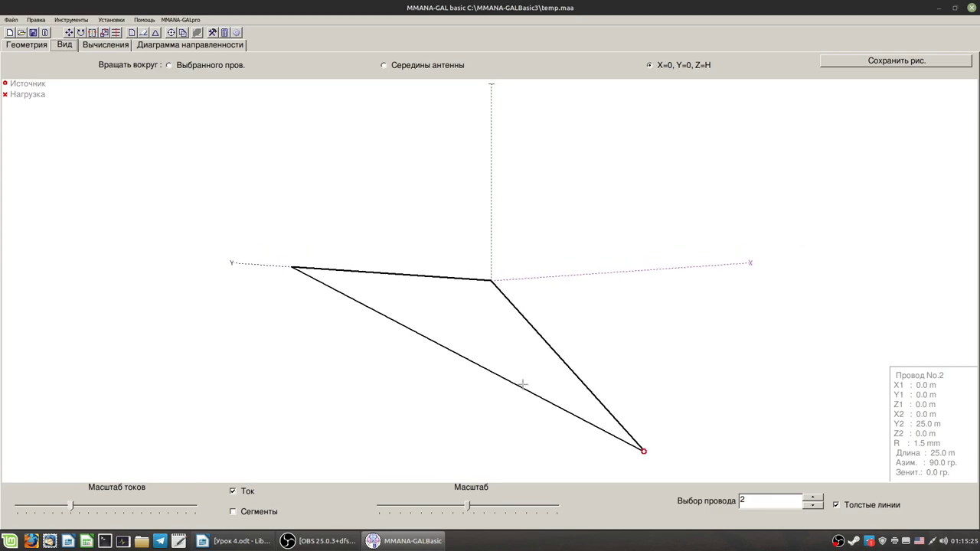
click(27, 45)
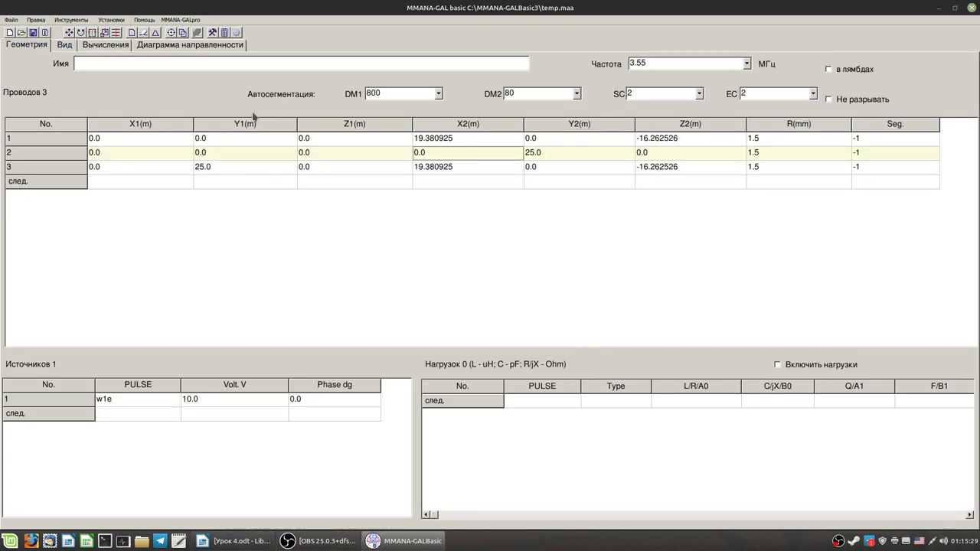
Move all coordinates of the sloping loop up by 14.1 m along the Z axis
click(65, 46)
right_click(438, 272)
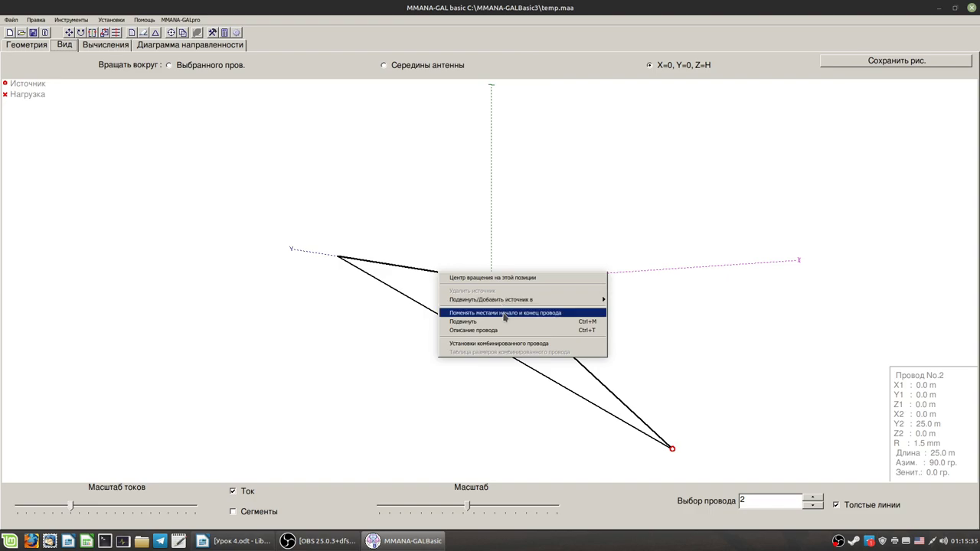
click(502, 321)
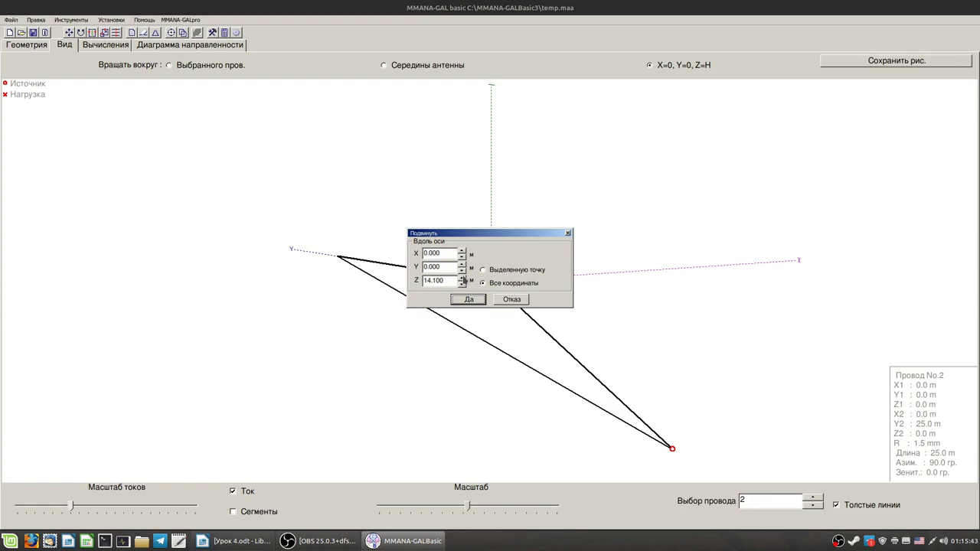
click(469, 299)
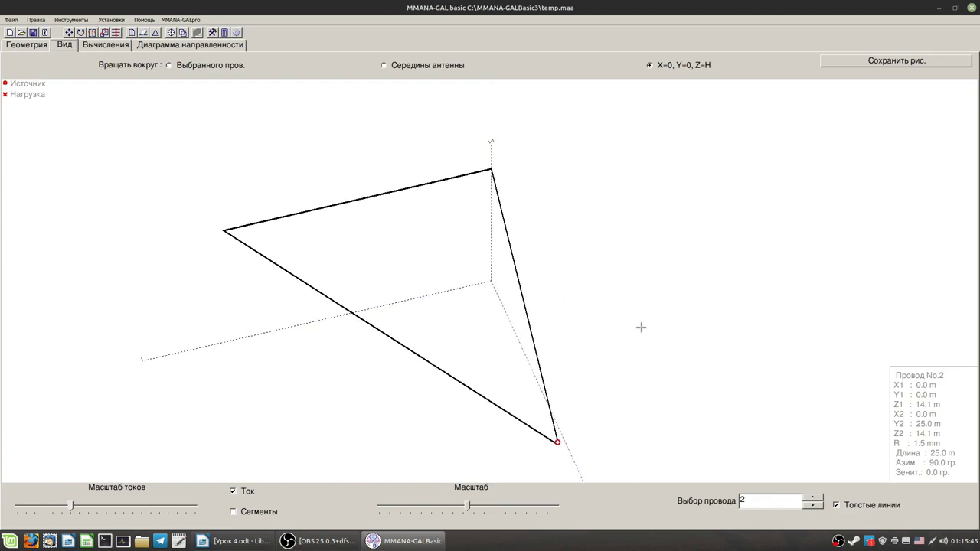
Examine the raised sloping loop from several angles, along with its wire coordinates and the height setting for calculation
drag(648, 313, 594, 311)
drag(520, 397, 523, 357)
drag(597, 361, 548, 323)
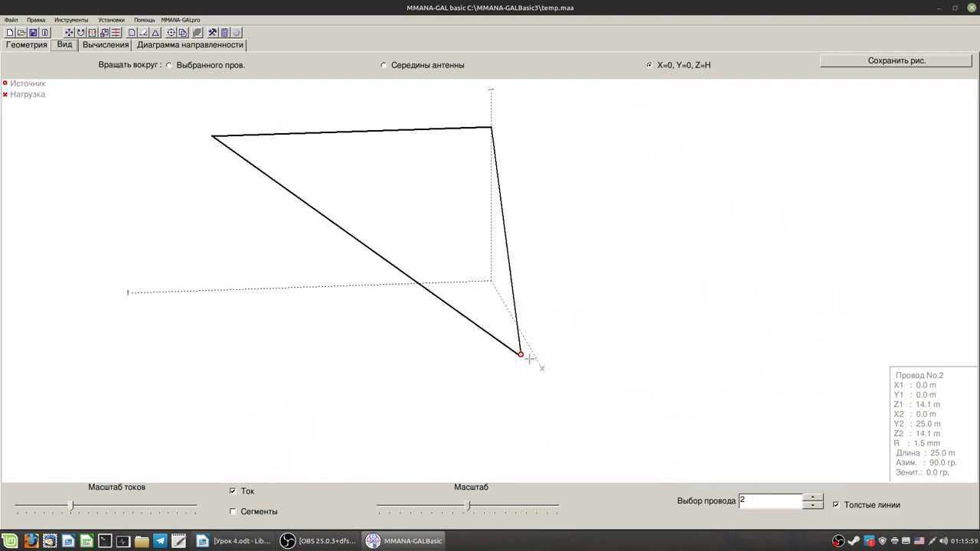
drag(525, 373, 532, 372)
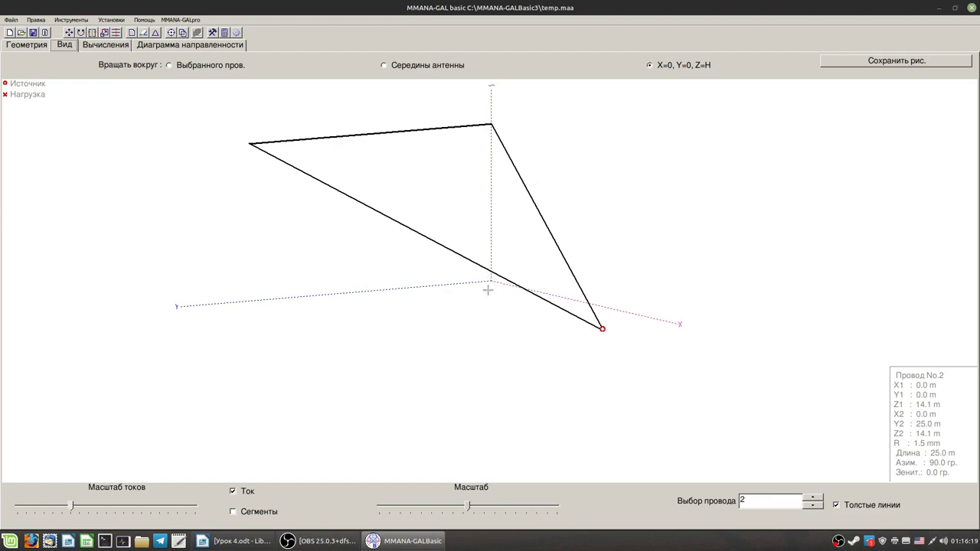
click(15, 46)
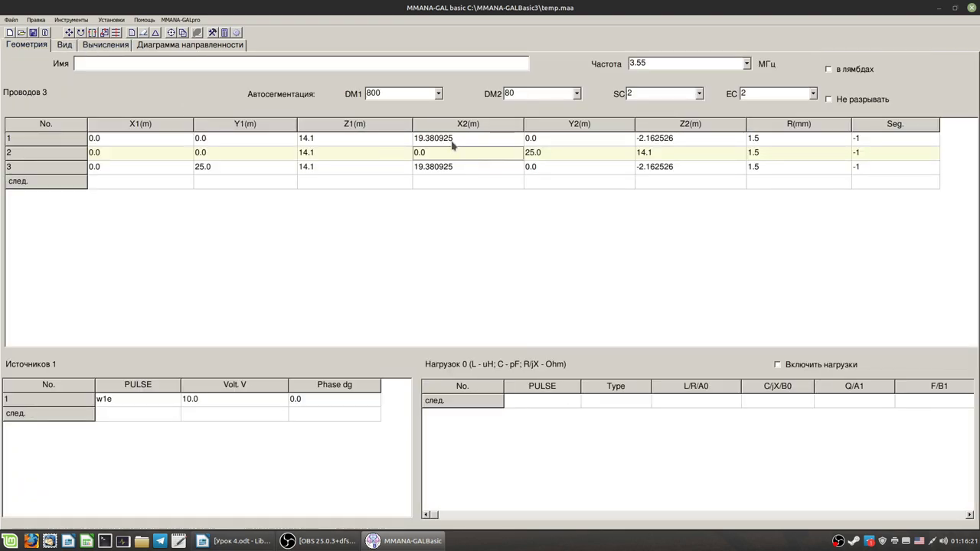
click(85, 48)
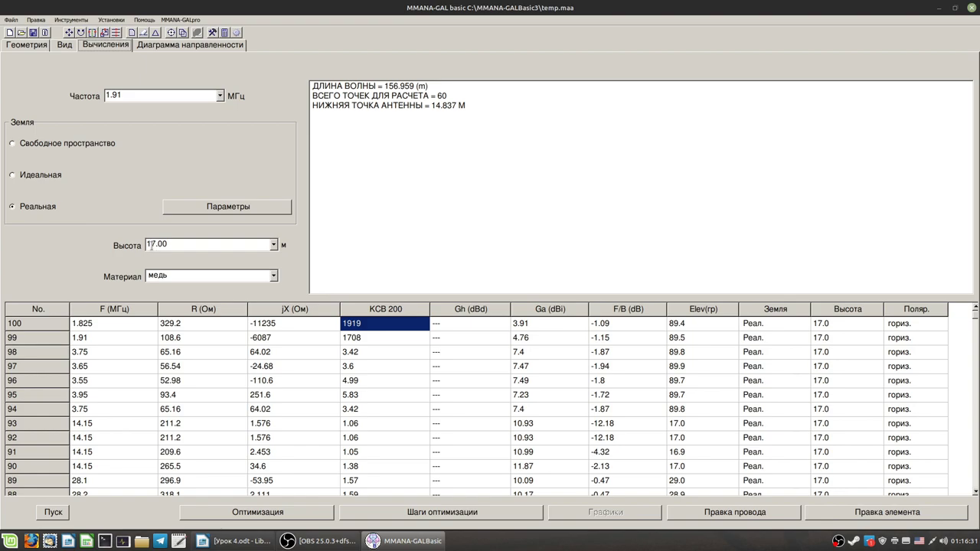
click(27, 45)
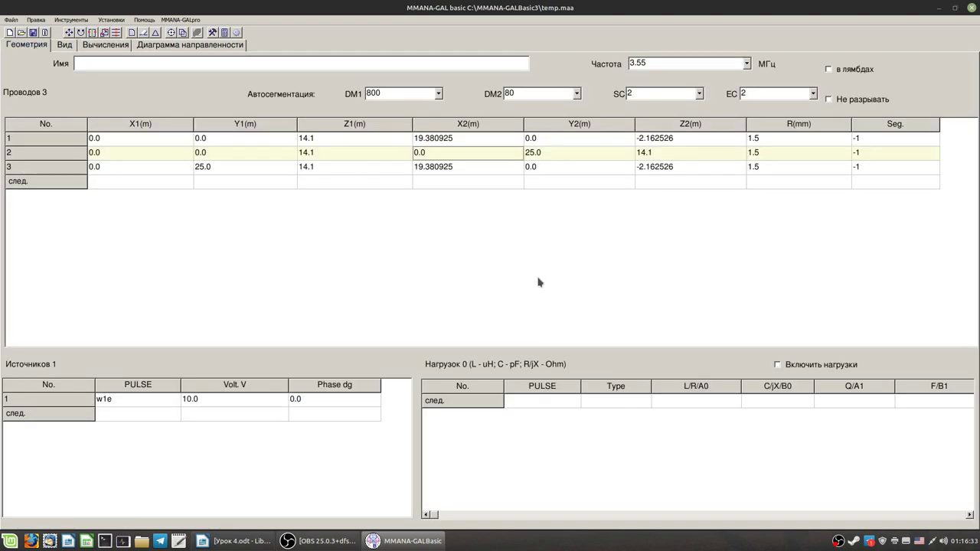
click(66, 45)
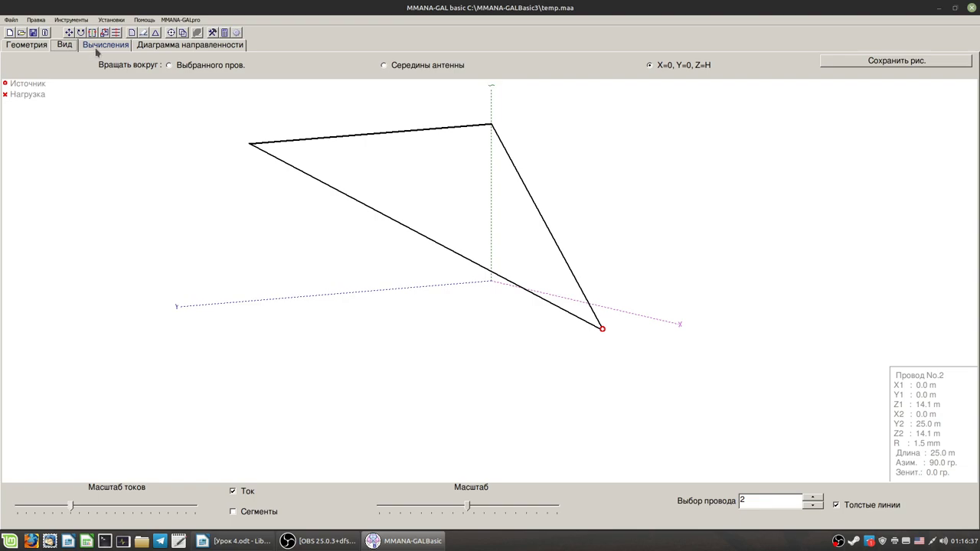
key(Left)
key(Left)
key(Left)
key(Left)
key(Left)
key(Left)
drag(590, 298, 559, 276)
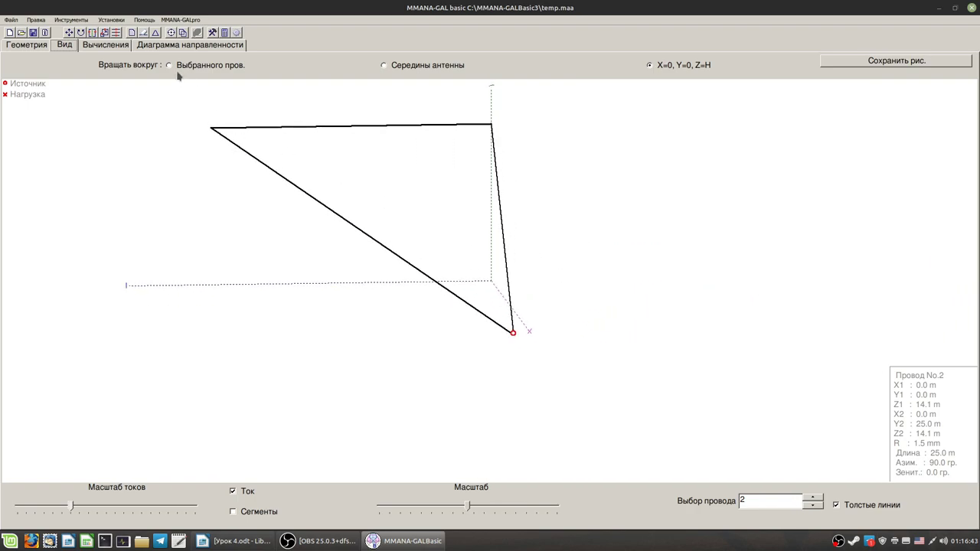
Calculate the sloping loop at 14.15 MHz and compare its SWR, gain and F/B with the horizontal loop's results
click(114, 47)
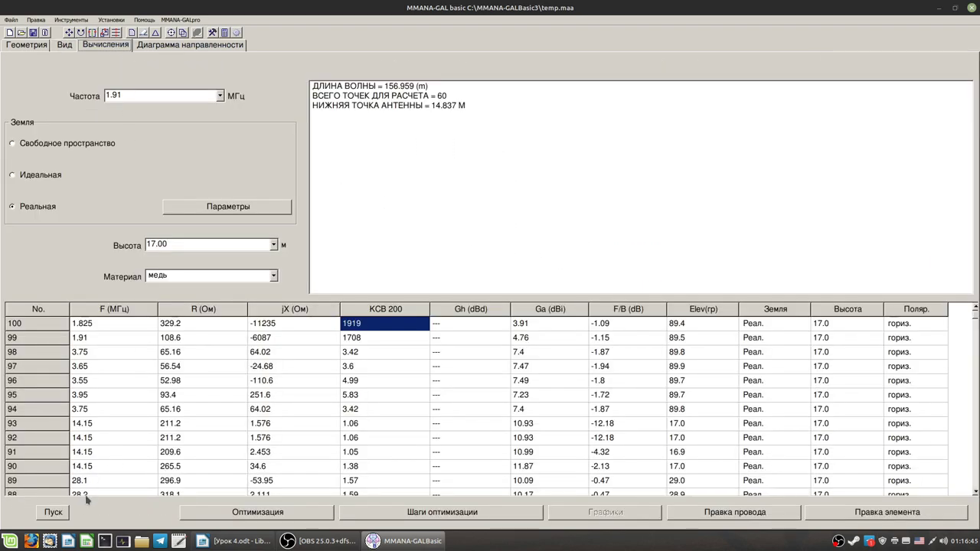
click(220, 96)
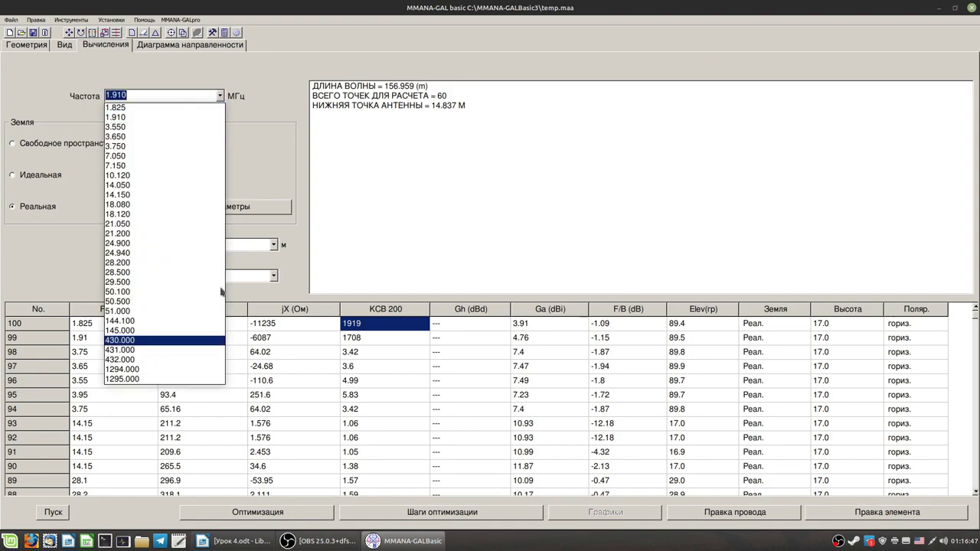
click(118, 195)
click(53, 512)
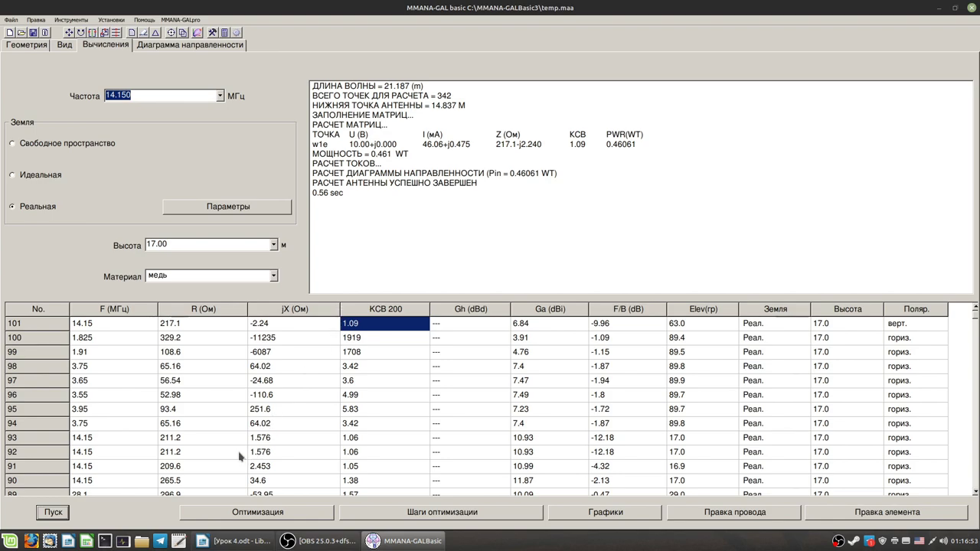
click(362, 441)
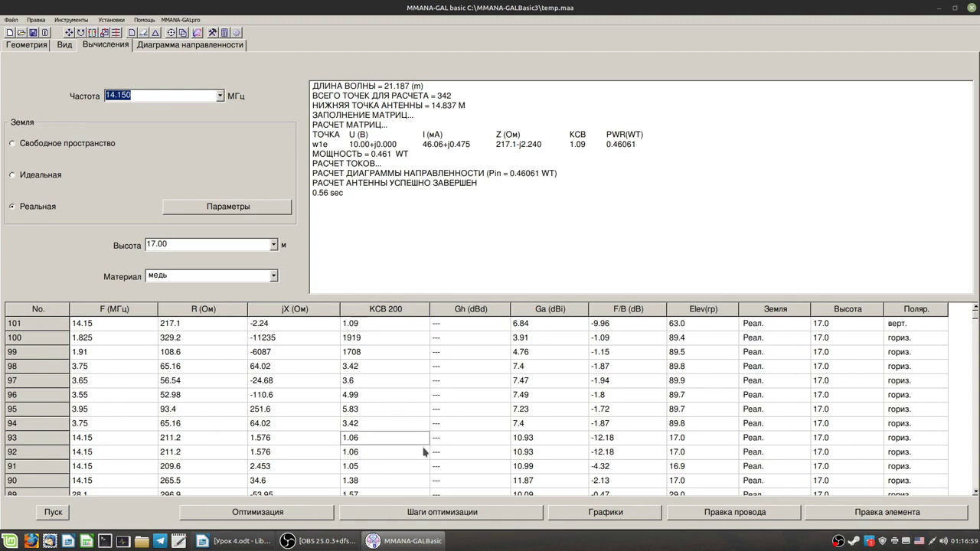
click(518, 329)
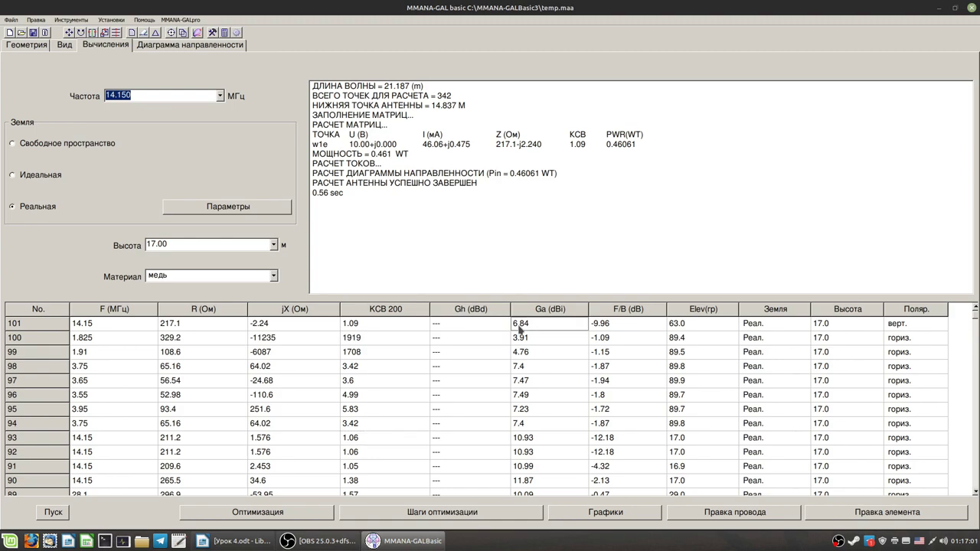
click(526, 439)
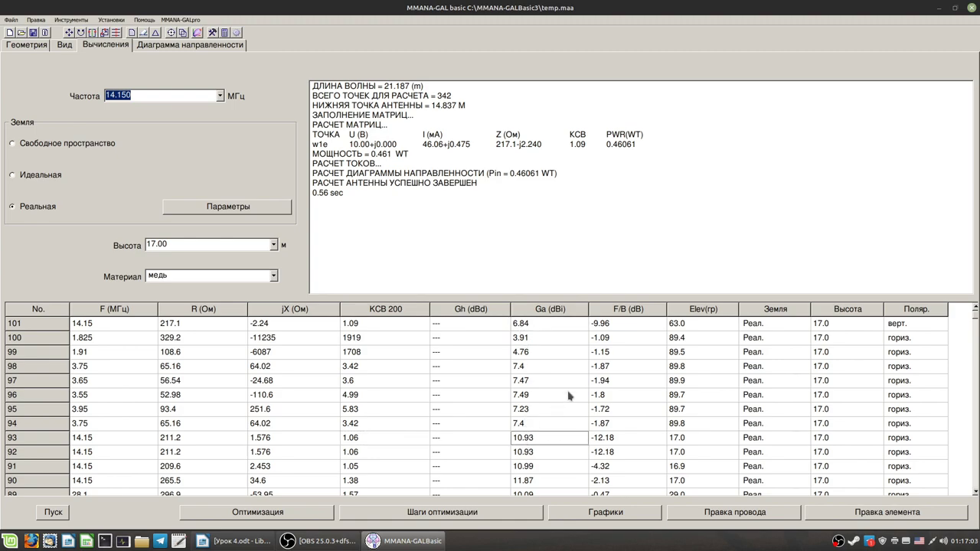
click(605, 327)
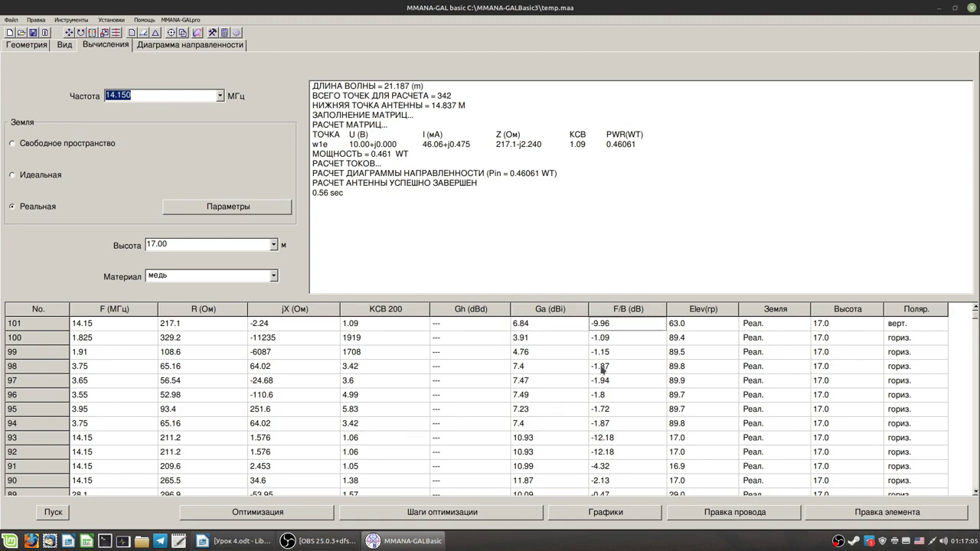
Examine the sloping loop's 14.15 MHz pattern in the polar plots and in 3D with a 5-degree step
click(198, 46)
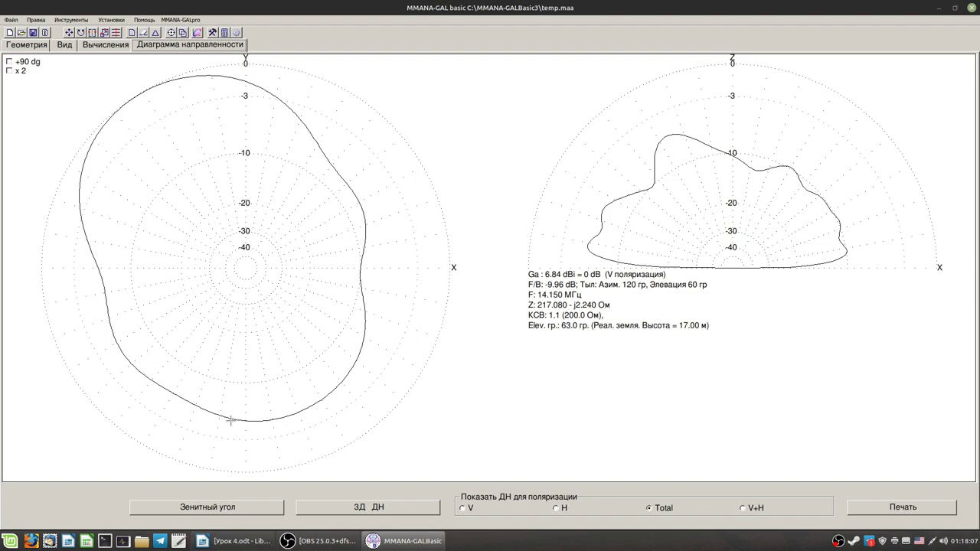
click(391, 506)
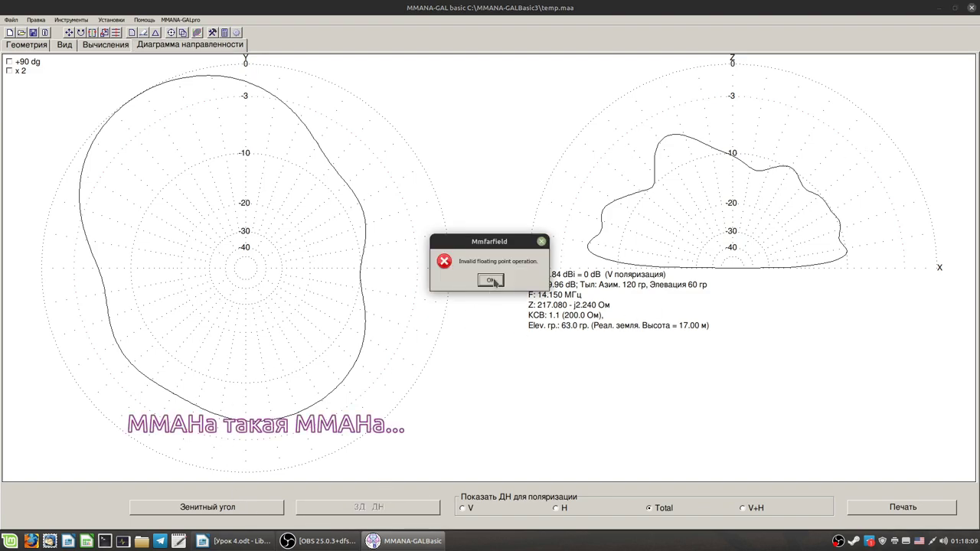
click(491, 280)
click(491, 280)
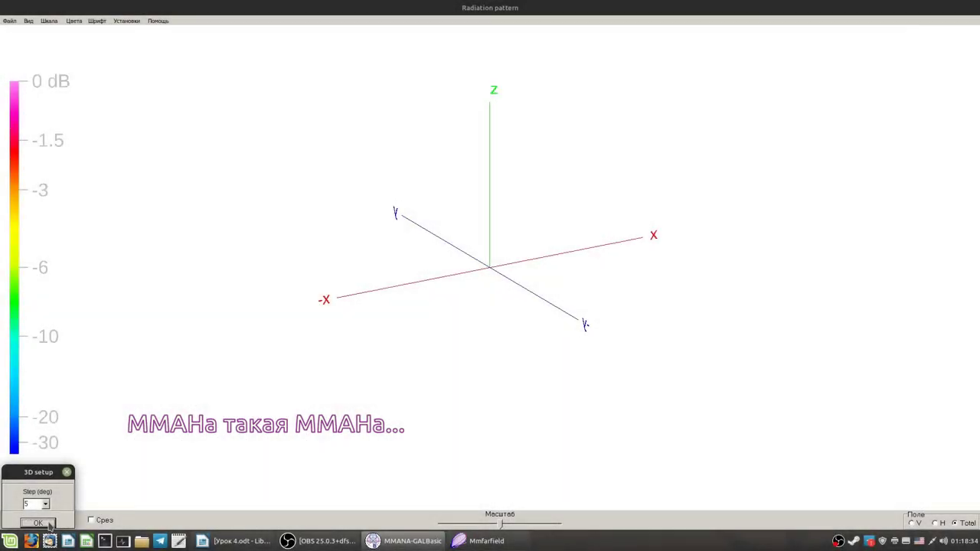
click(38, 522)
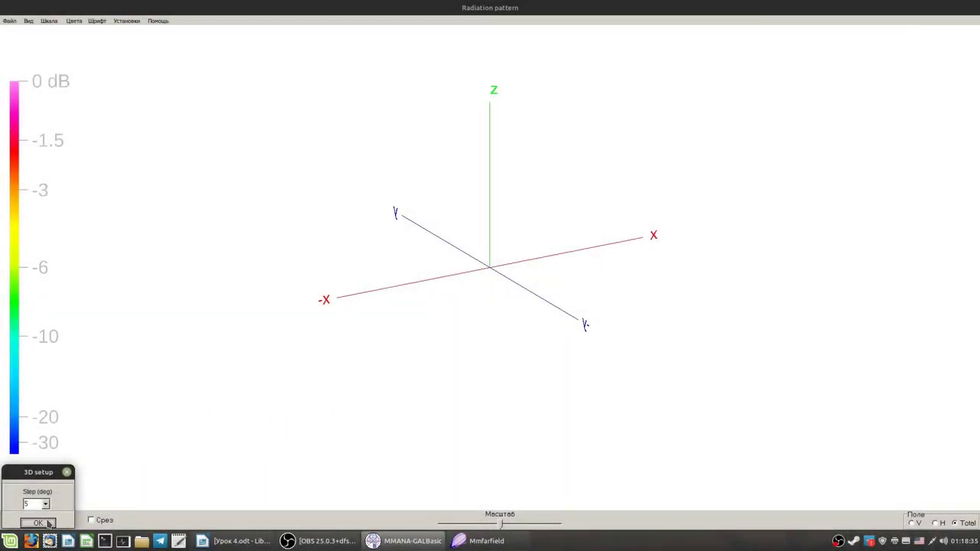
drag(615, 266, 616, 350)
drag(531, 283, 462, 321)
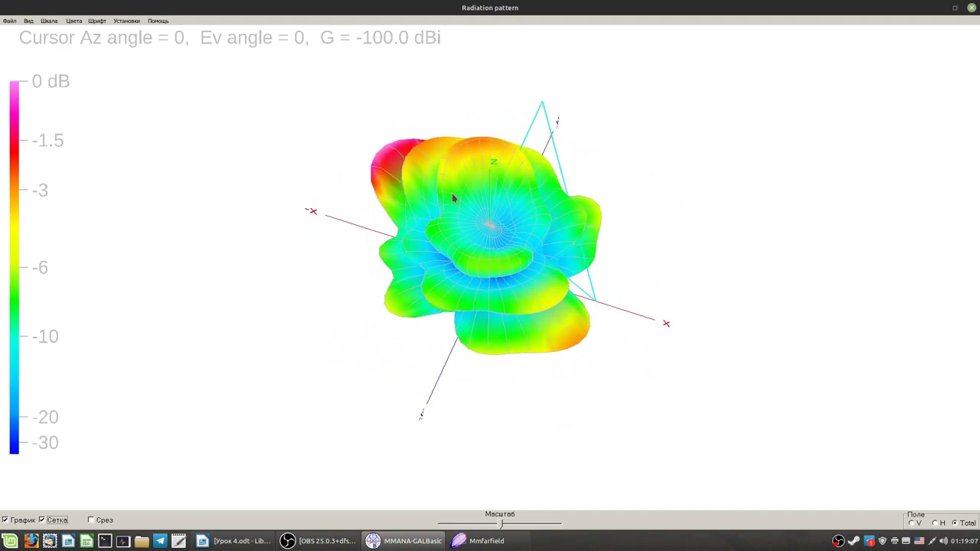
drag(509, 363, 574, 258)
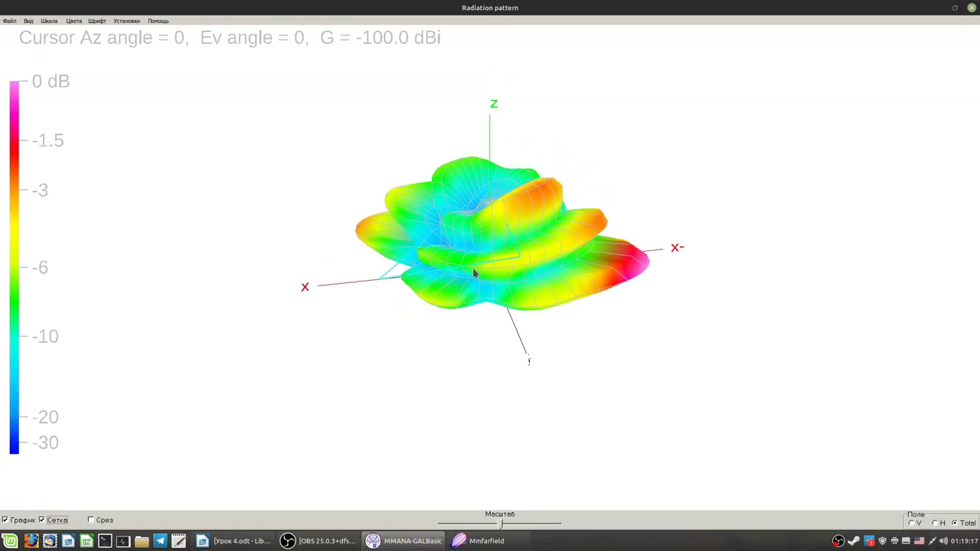
drag(444, 301, 490, 281)
drag(419, 306, 507, 304)
drag(463, 250, 571, 433)
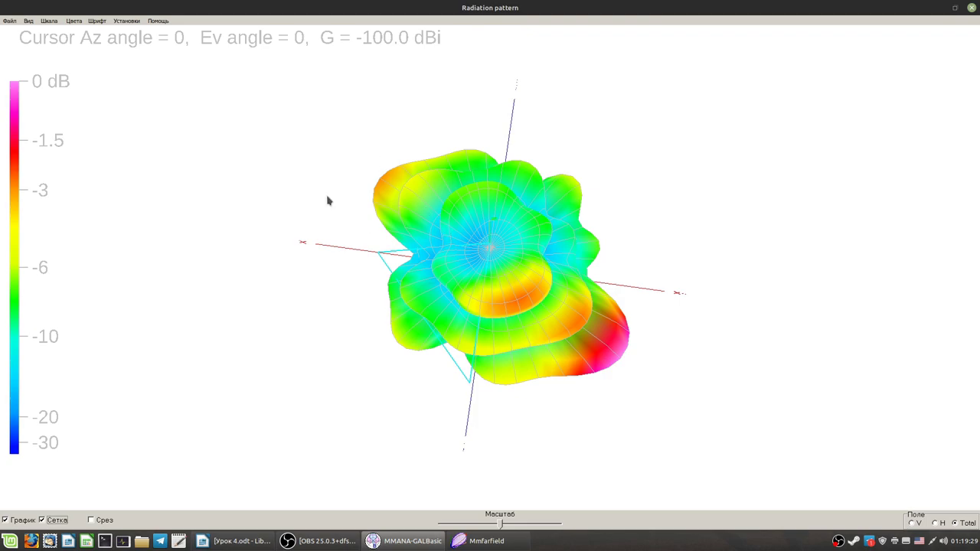
click(971, 8)
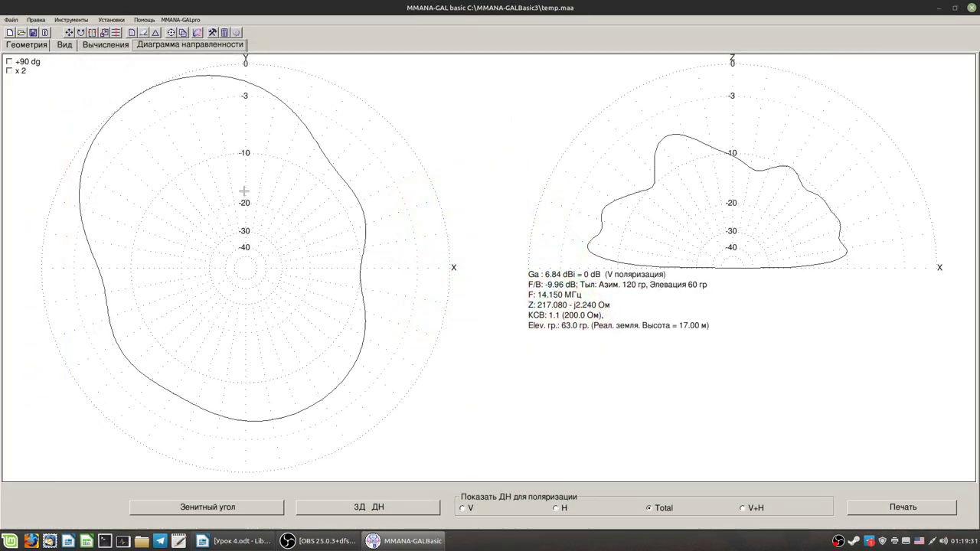
Remove the source from wire 1 at the sloping loop's lowest corner
click(104, 46)
click(65, 45)
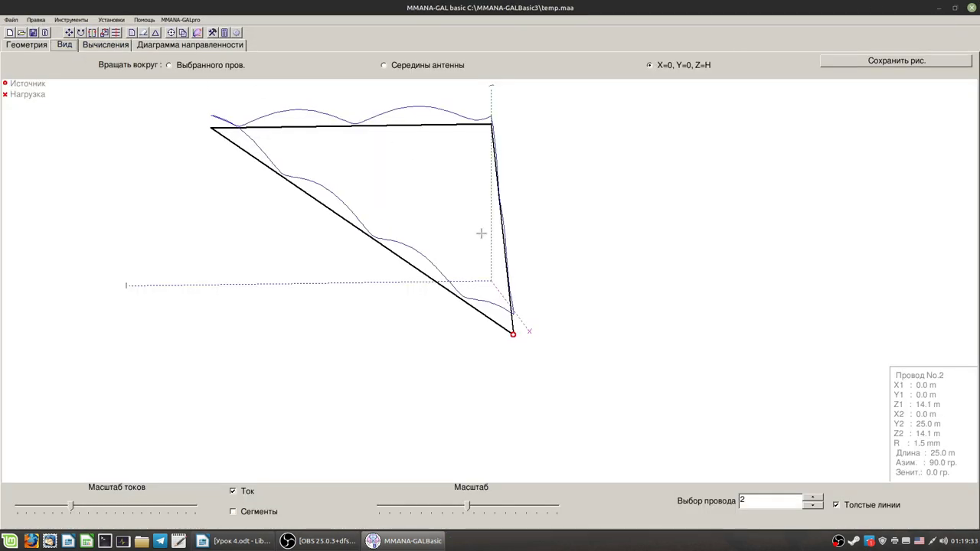
right_click(487, 123)
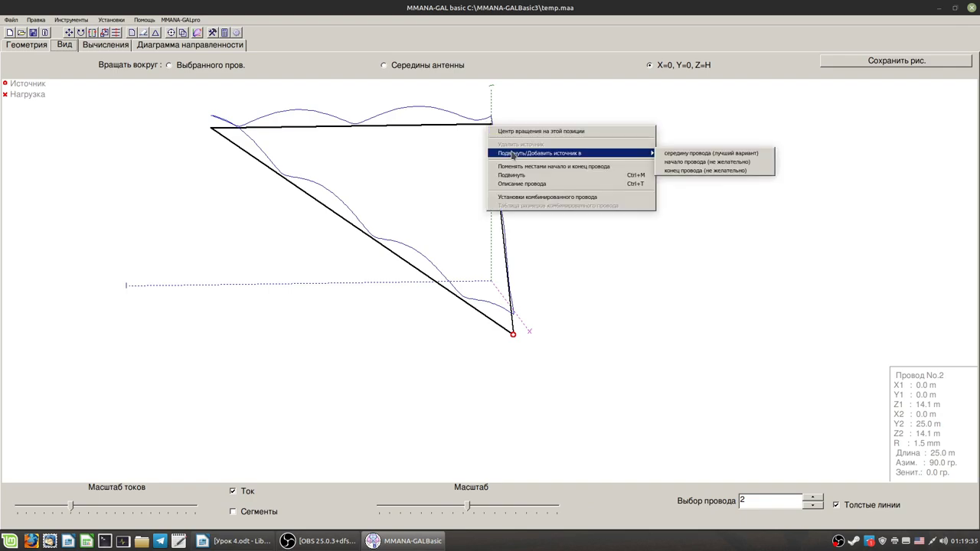
click(492, 327)
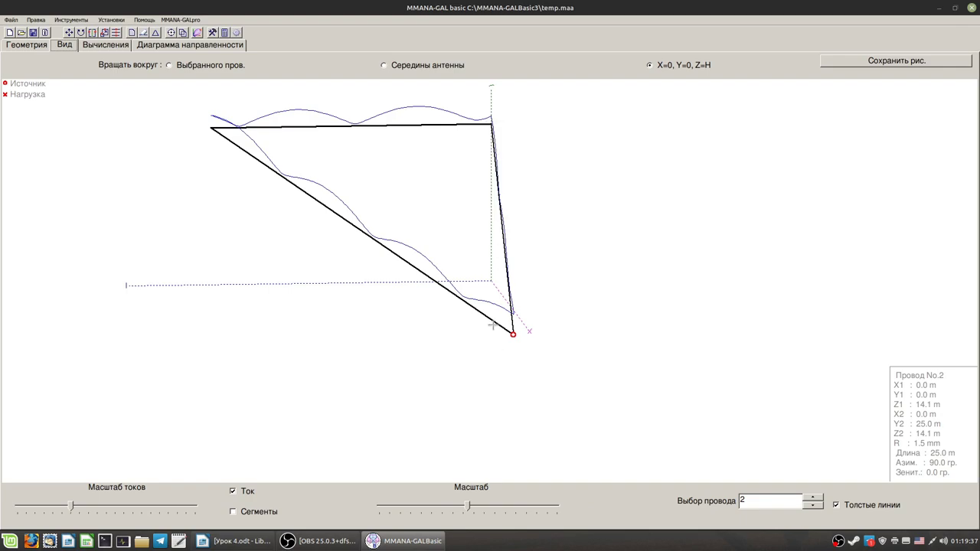
right_click(493, 320)
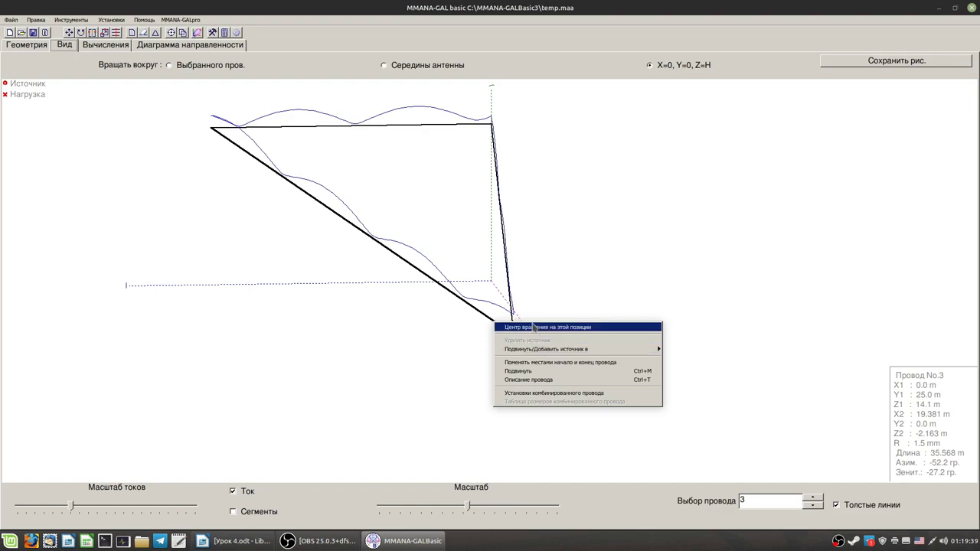
right_click(512, 260)
click(521, 277)
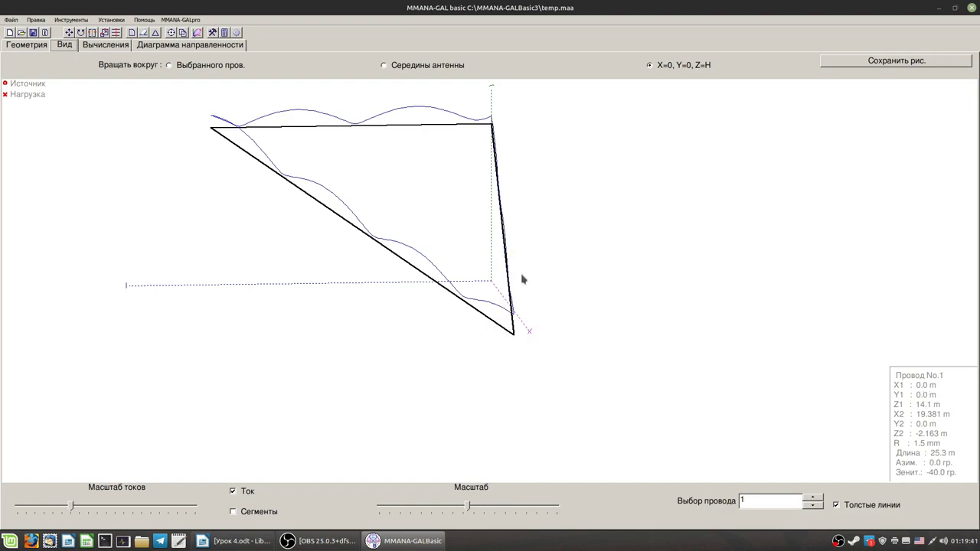
Add a source at the start of wire 2, feeding the loop from its raised corner on the Z axis
right_click(449, 124)
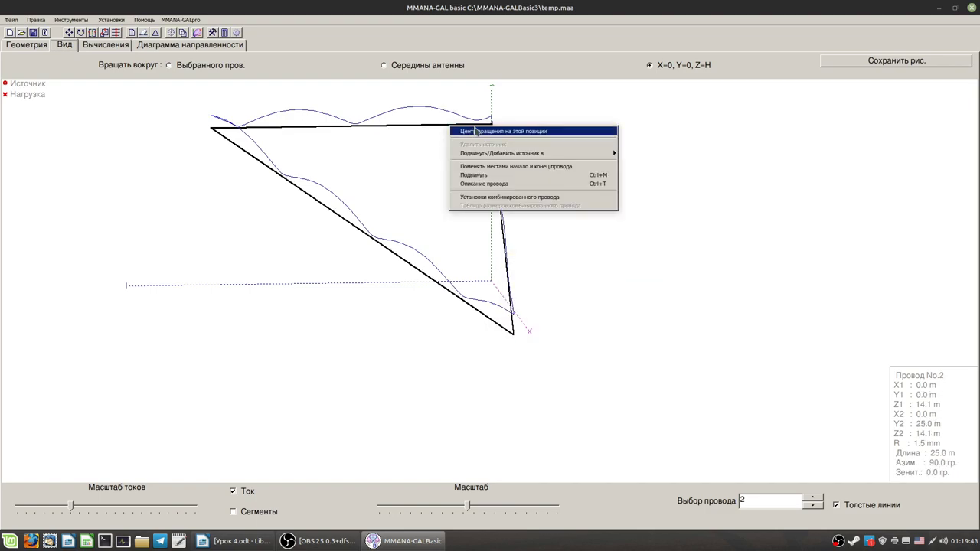
mouse_move(538, 157)
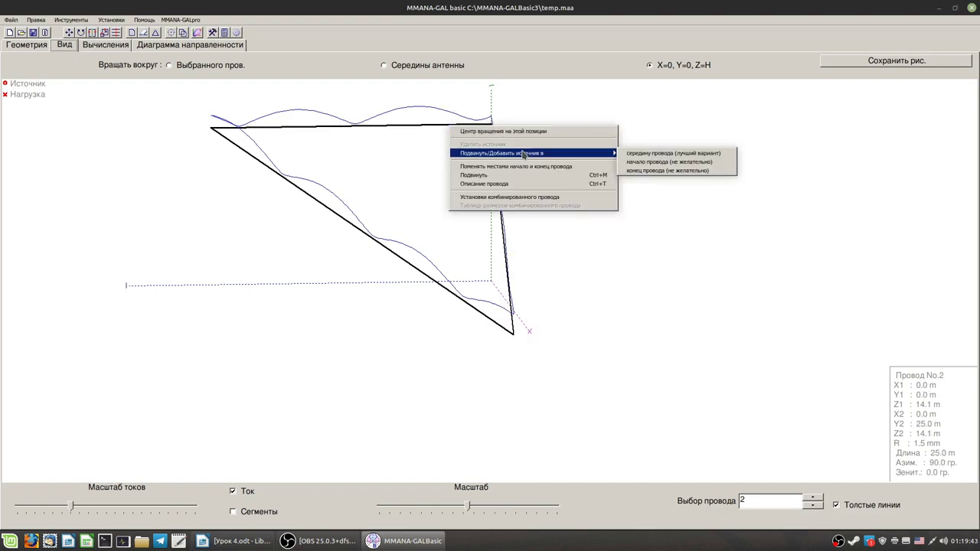
click(665, 163)
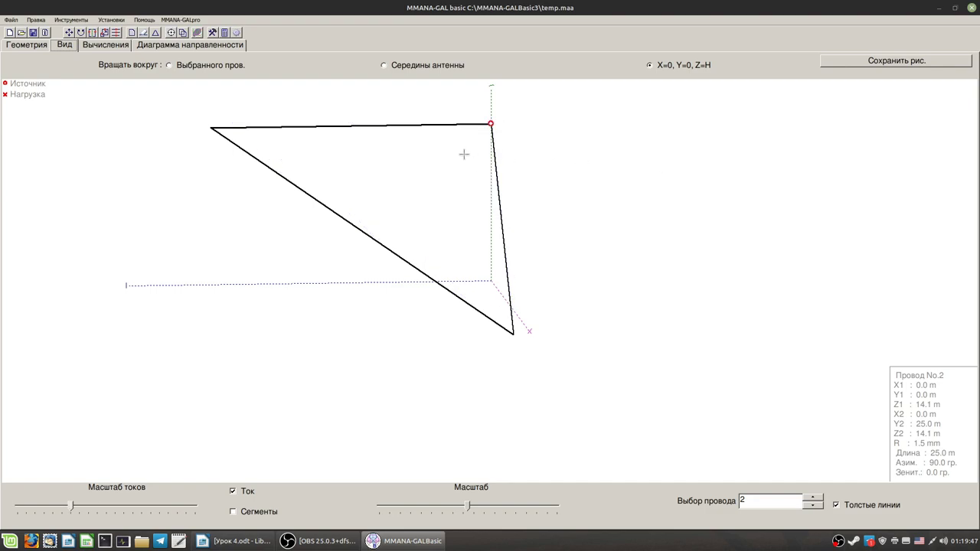
Calculate the sloping loop with the raised-corner feed at 14.15 MHz and 14.050 MHz
click(188, 44)
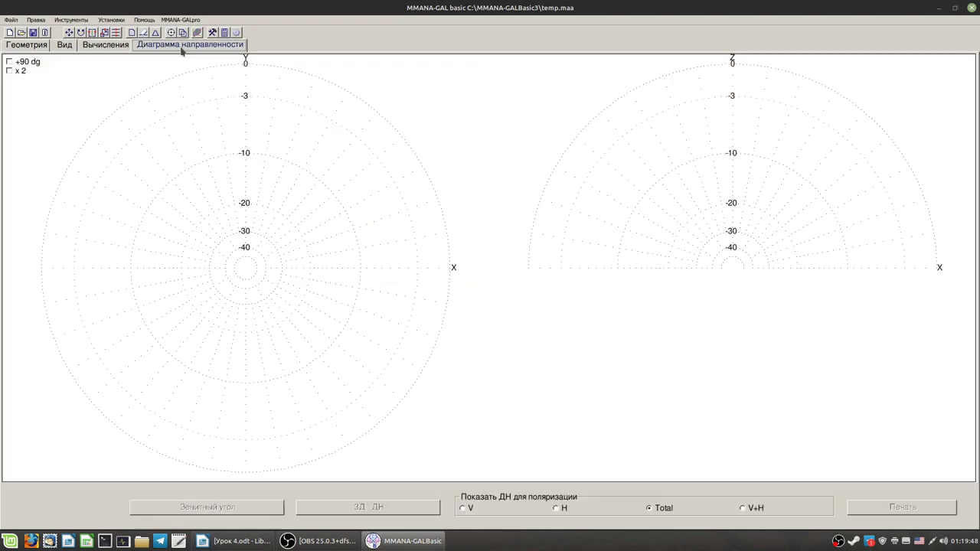
click(103, 44)
click(53, 511)
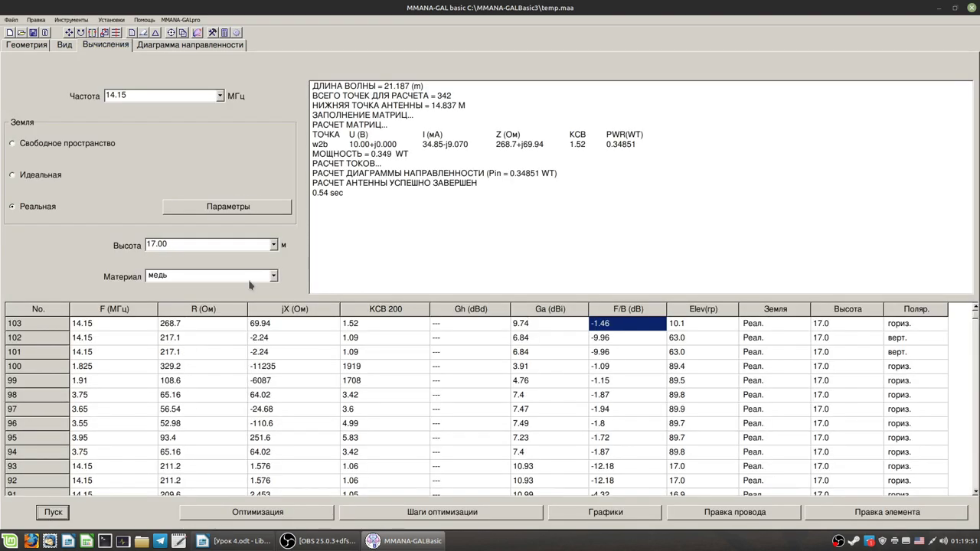
click(220, 97)
click(143, 189)
click(53, 513)
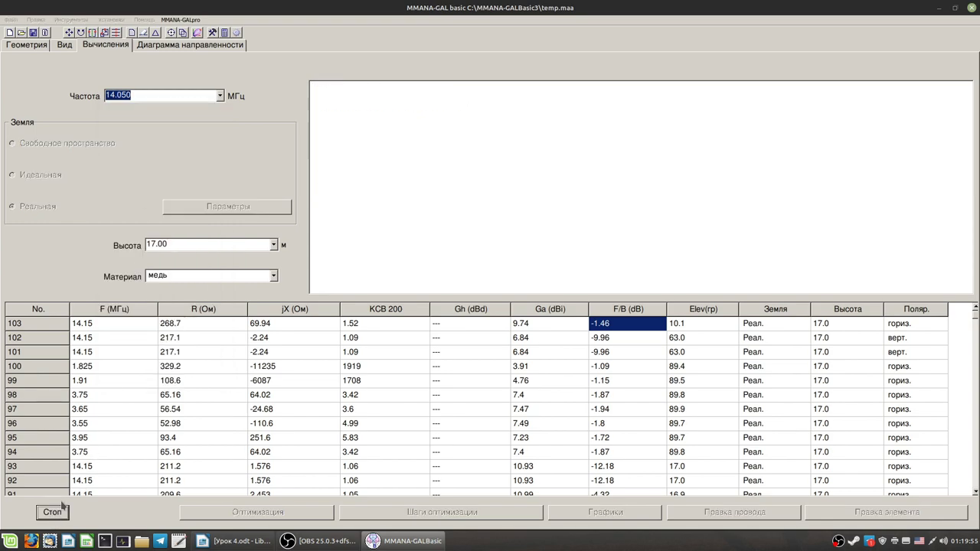
Calculate the sloping loop on the 80 m band at 3.650, 3.550 and 3.750 MHz
click(220, 96)
click(164, 140)
click(52, 513)
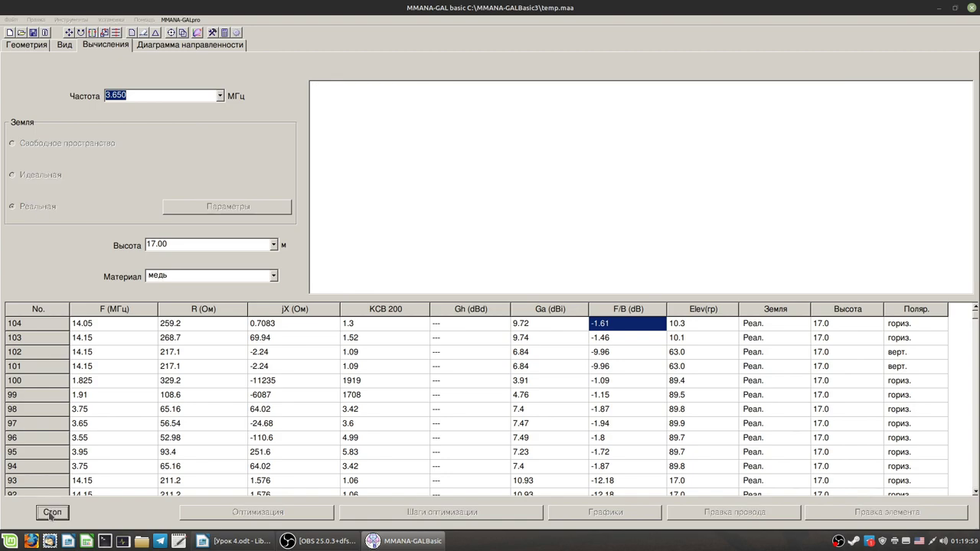
click(220, 96)
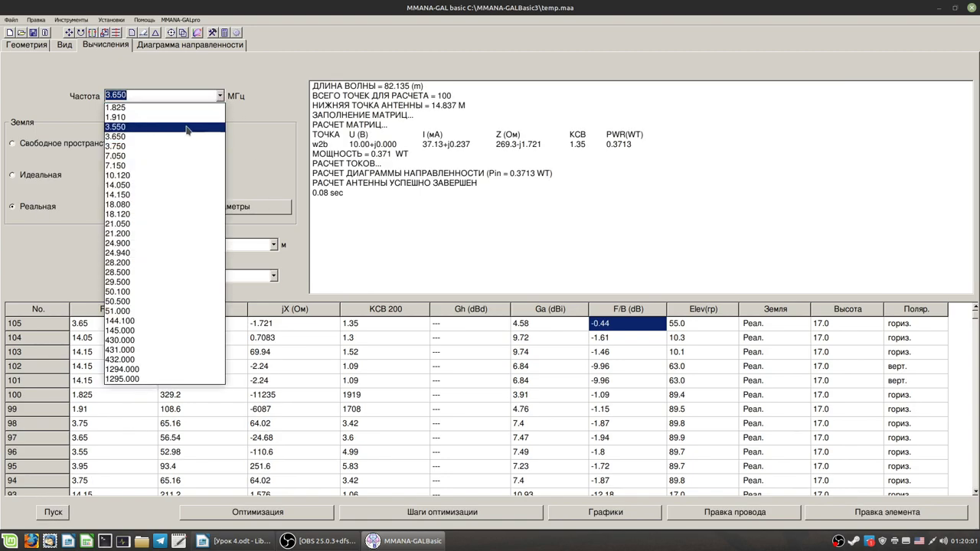
click(176, 128)
click(47, 514)
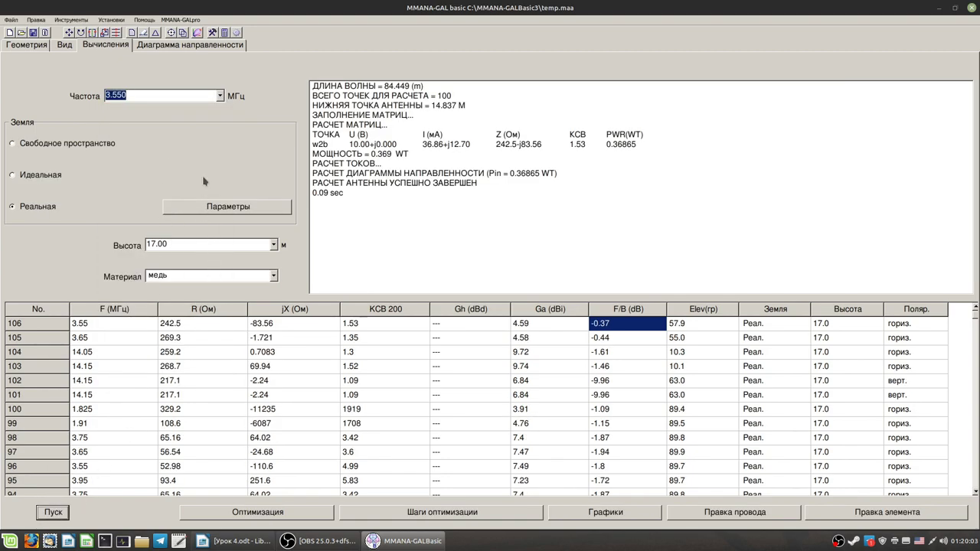
click(219, 96)
click(147, 145)
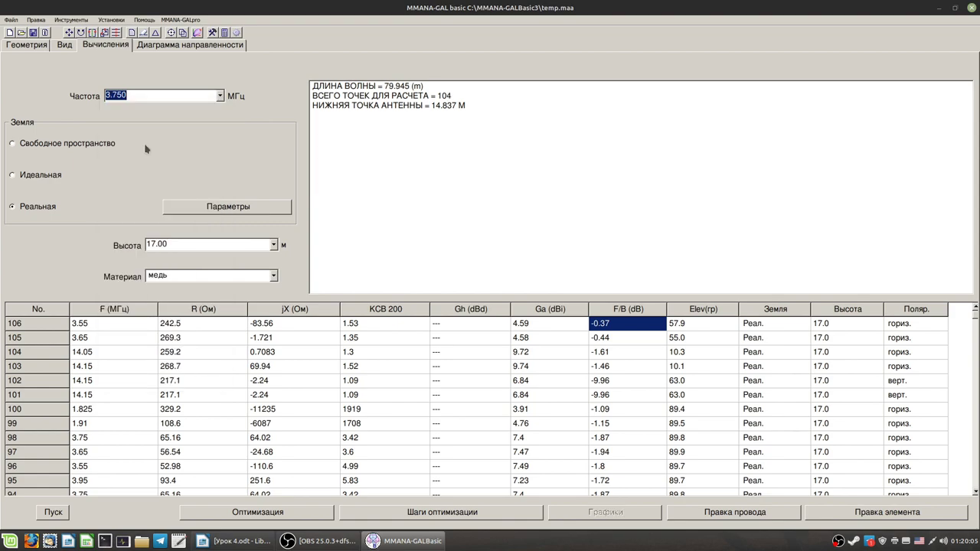
click(49, 512)
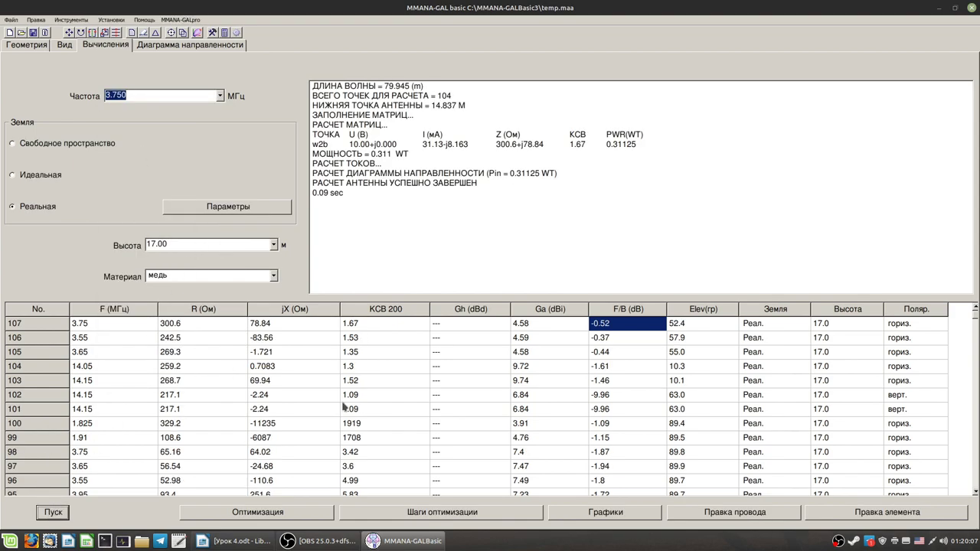
Calculate the sloping loop again at 14.150 MHz and on the 40 m band at 7.150 MHz
click(221, 97)
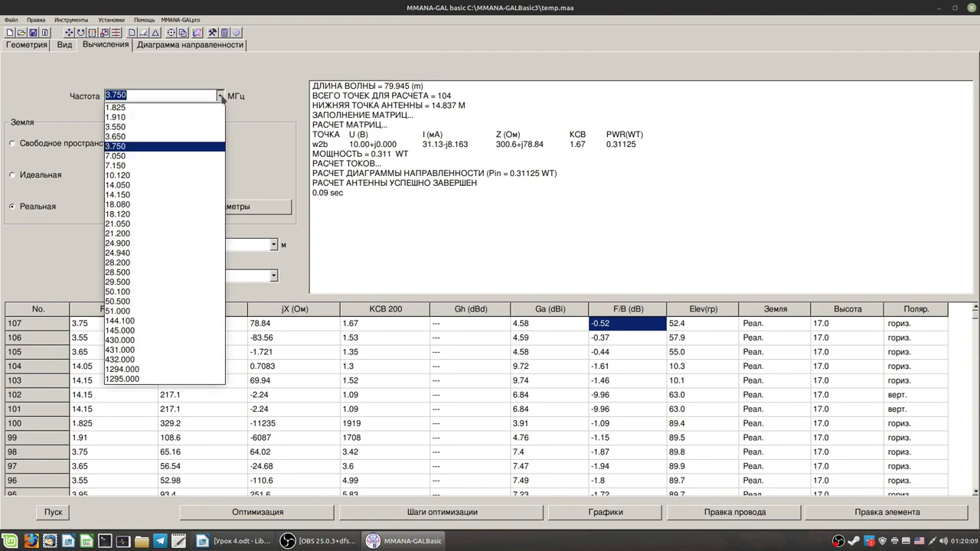
click(141, 196)
click(67, 512)
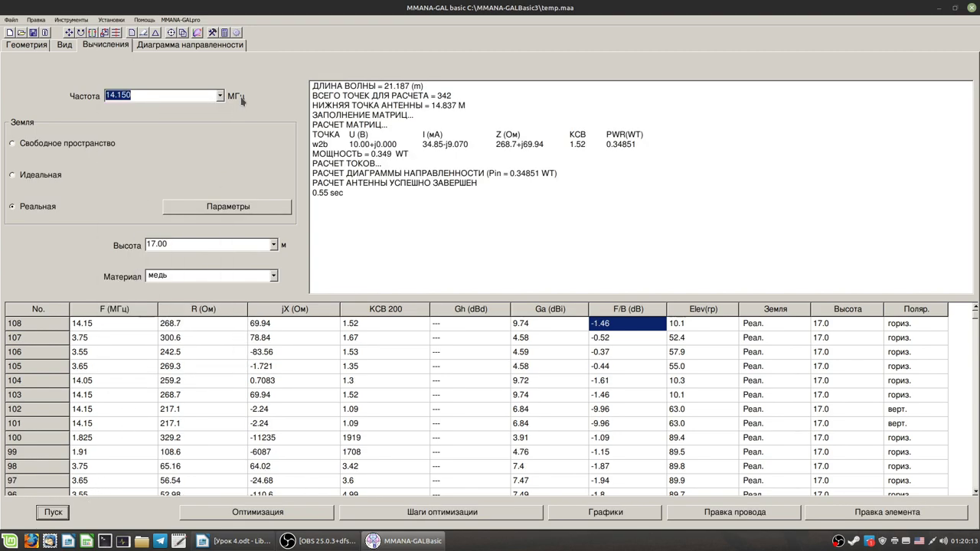
click(220, 97)
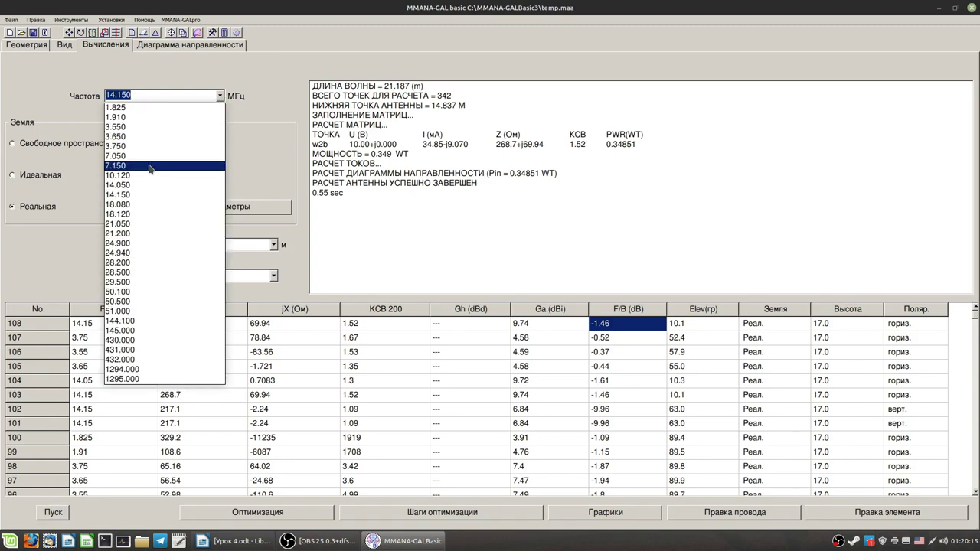
click(152, 165)
click(52, 510)
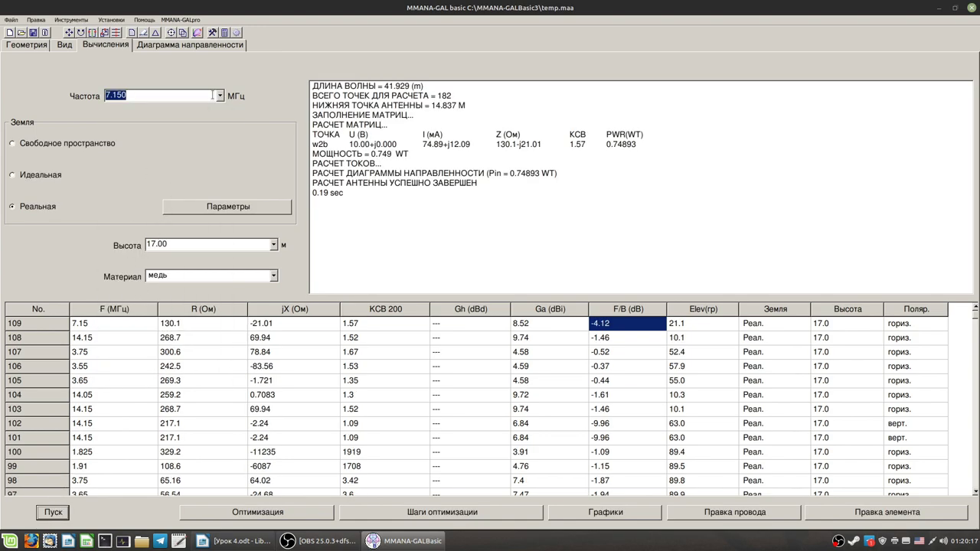
Calculate the sloping loop on the 15 m band at 21.200 and 21.050 MHz
click(219, 96)
click(147, 240)
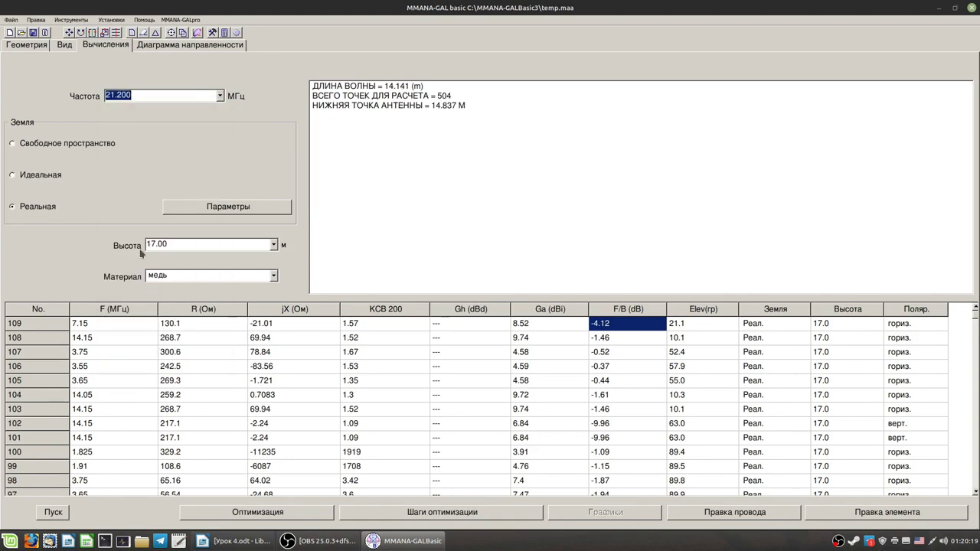
click(53, 515)
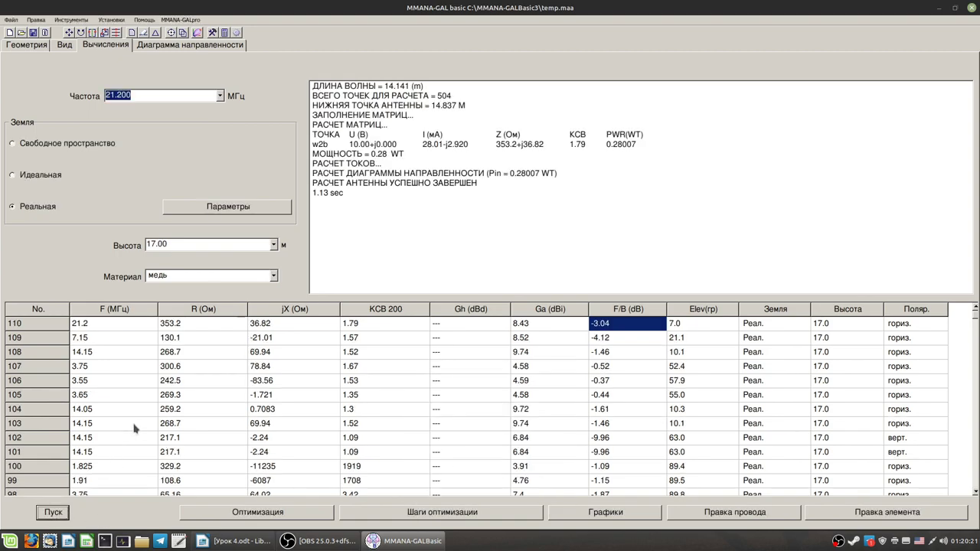
click(220, 96)
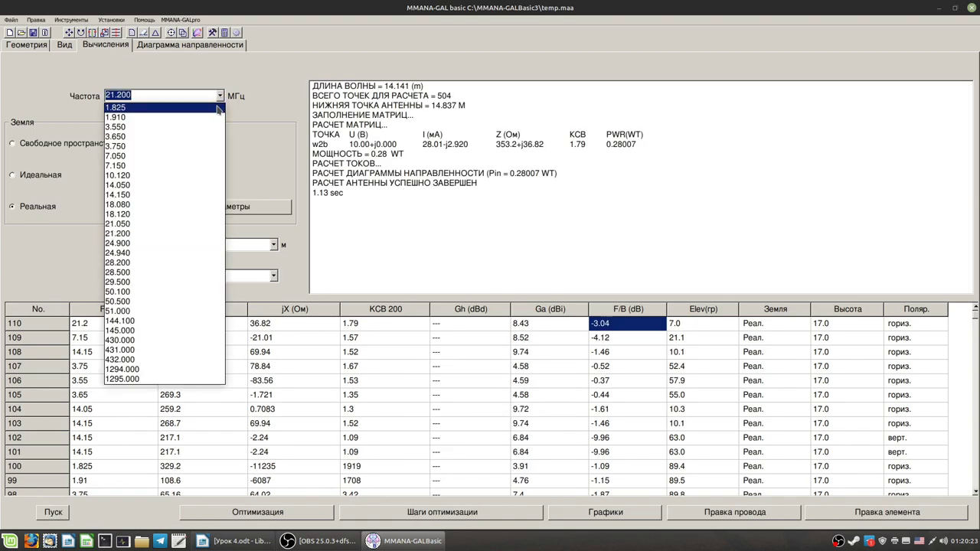
click(154, 226)
click(52, 512)
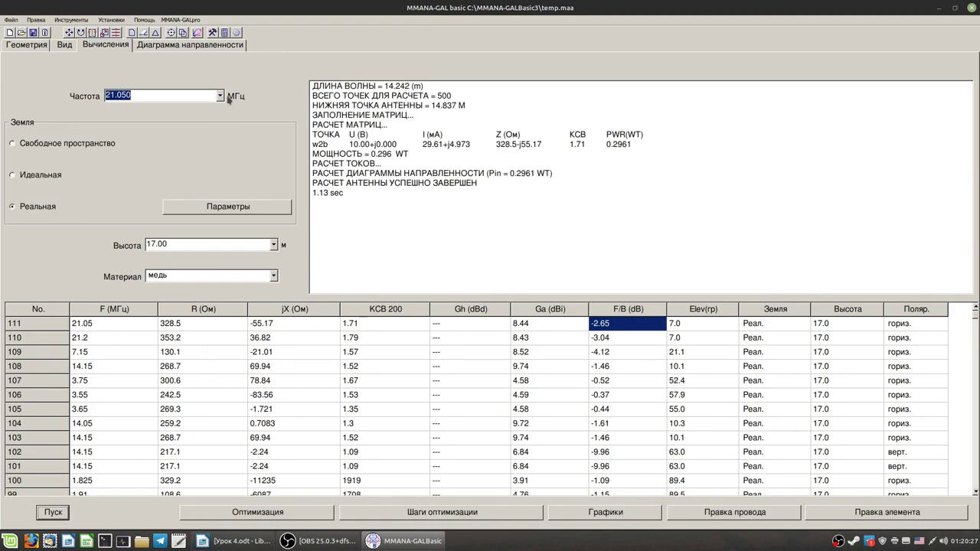
Calculate the sloping loop at 24.940 MHz and 28.200 MHz
click(220, 95)
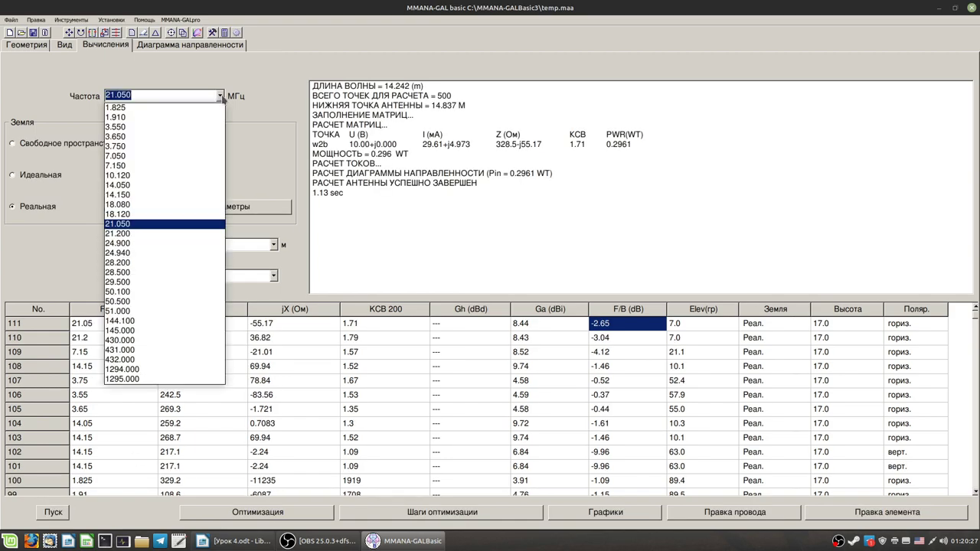
click(130, 255)
click(65, 512)
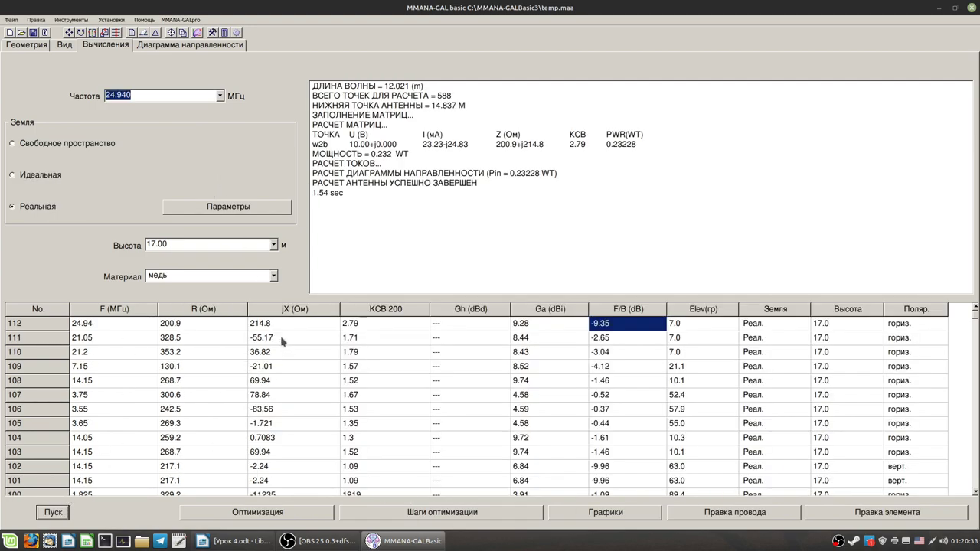
click(219, 97)
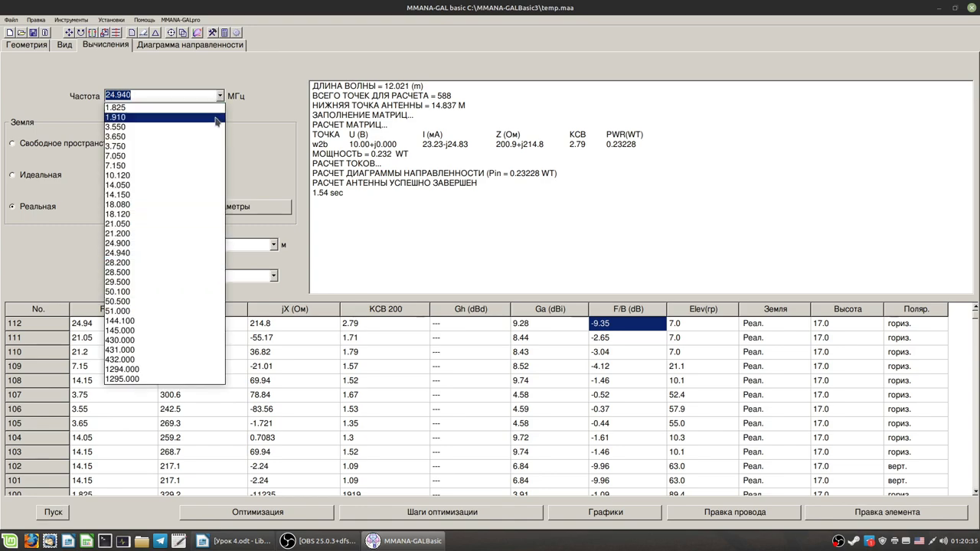
click(152, 262)
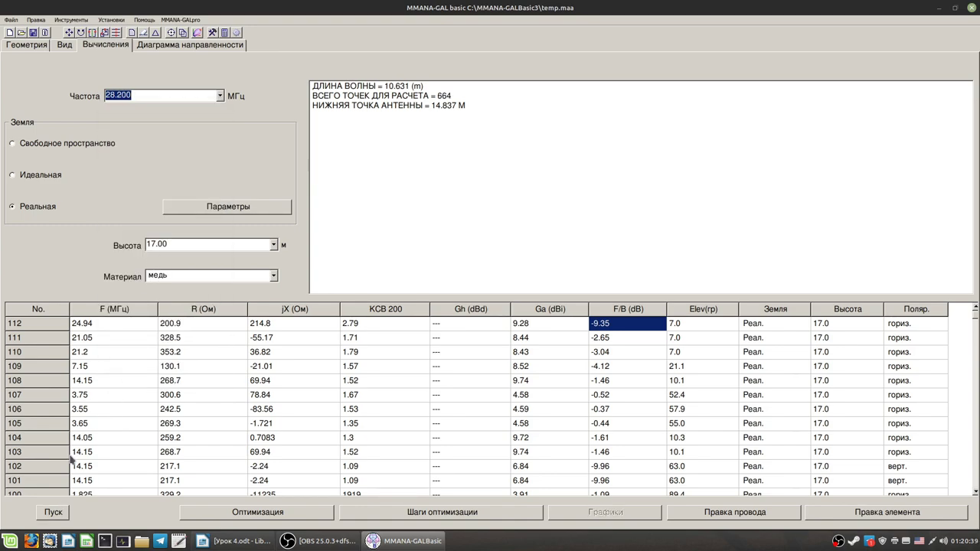
click(55, 512)
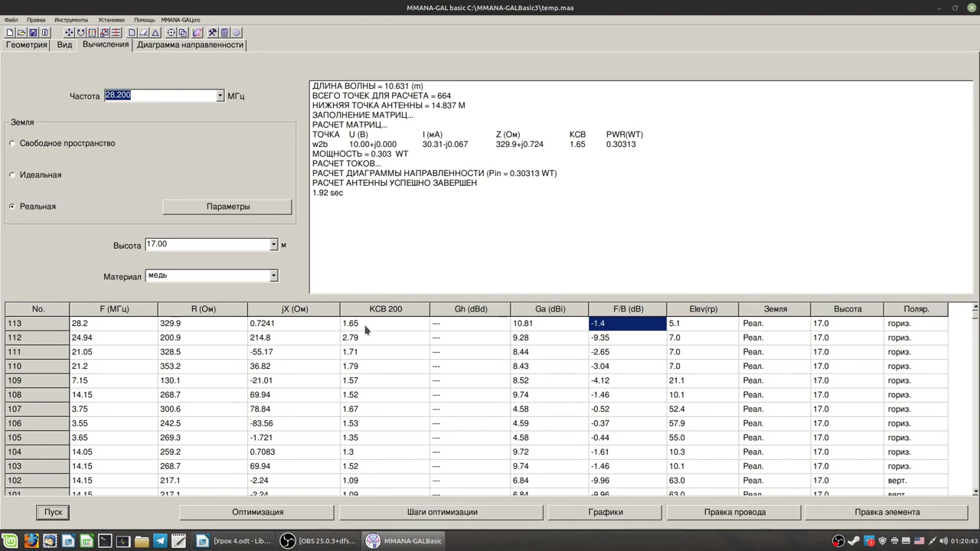
Recalculate at 14.150 MHz and examine the raised-corner-fed loop's pattern in the polar plots and in 3D with a 5-degree step
click(220, 95)
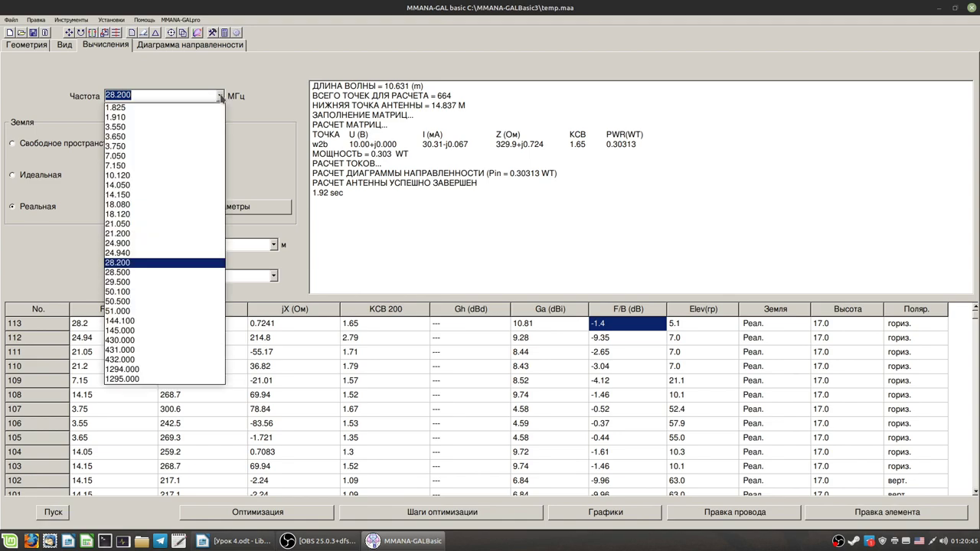
click(153, 194)
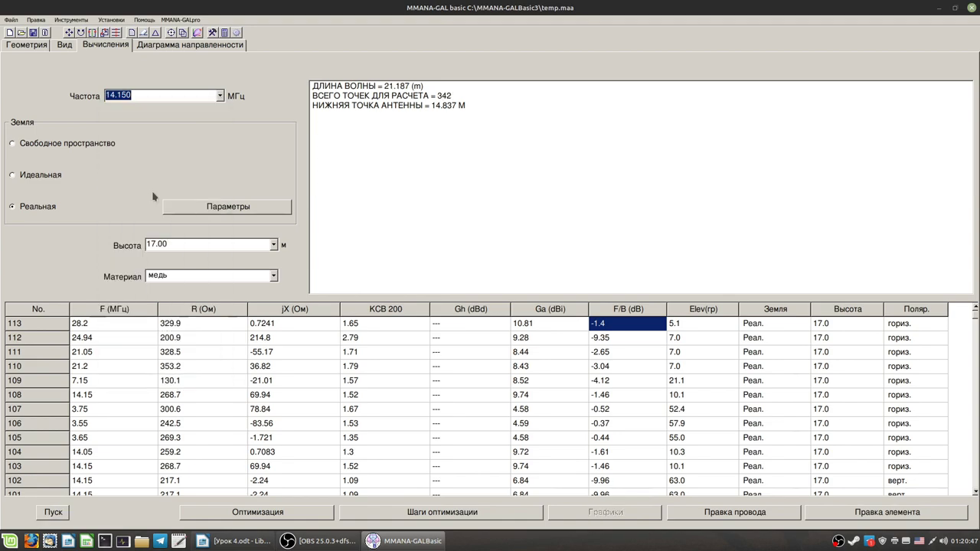
click(53, 512)
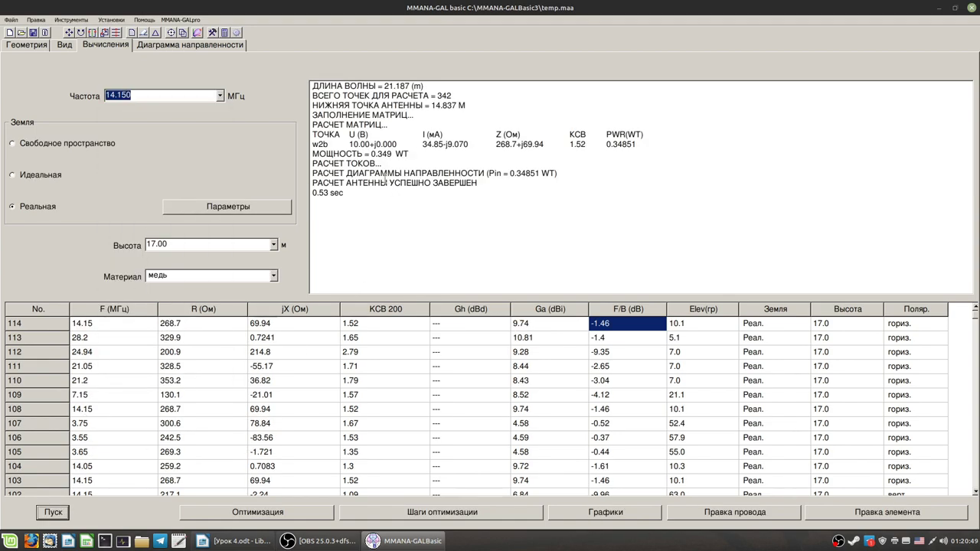
click(191, 44)
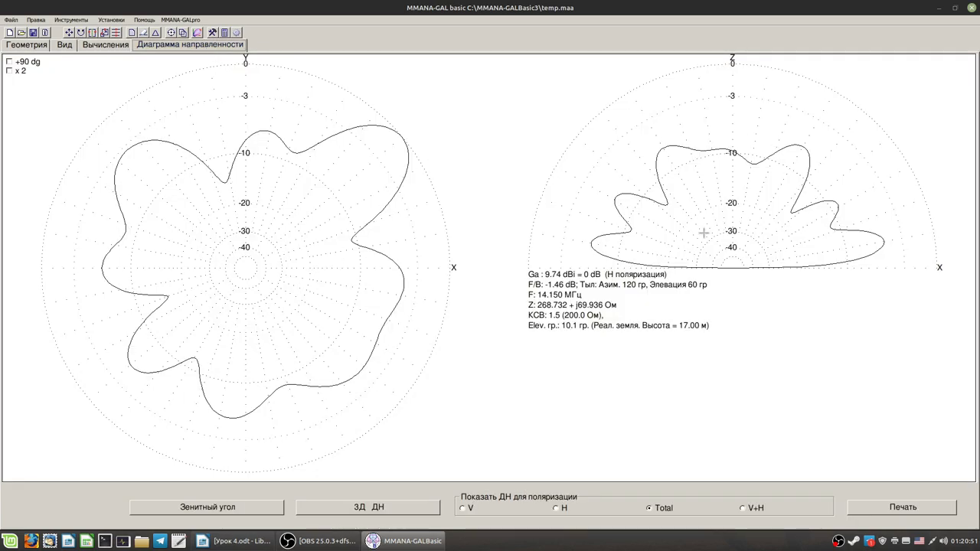
click(398, 511)
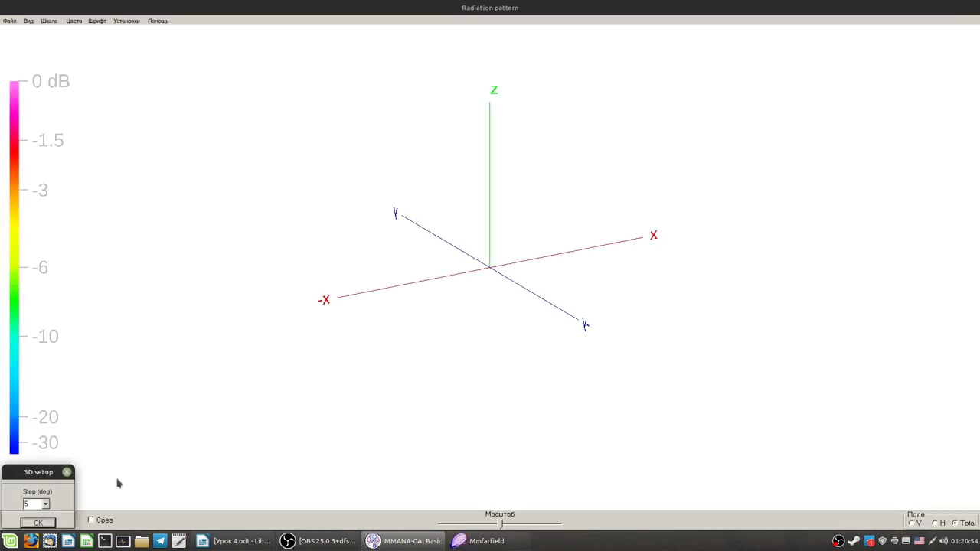
click(38, 522)
drag(628, 284, 812, 262)
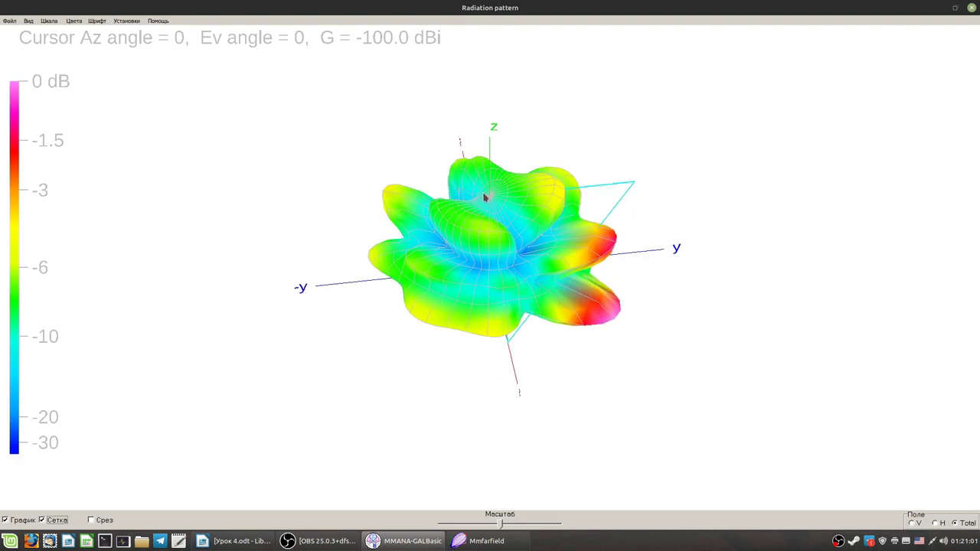
Examine the lobes of the sloping loop's 3D radiation pattern from several angles and return to the calculation results
drag(520, 258, 612, 342)
drag(486, 185, 491, 180)
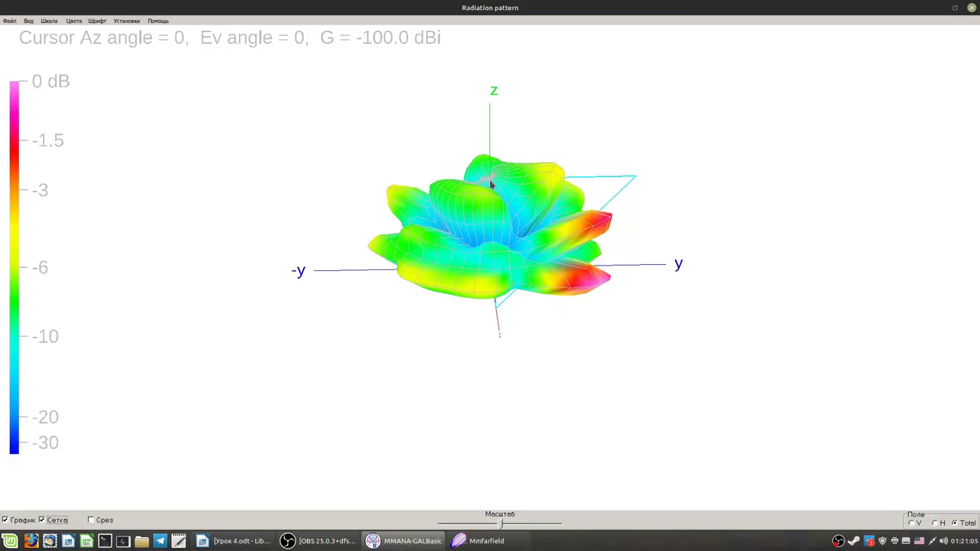
drag(645, 328, 638, 287)
drag(499, 286, 484, 246)
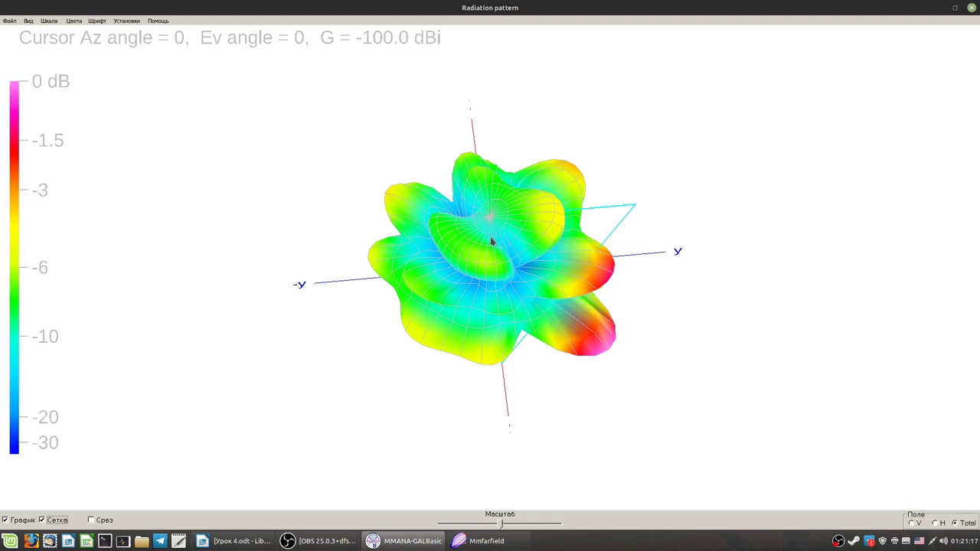
drag(673, 395, 317, 240)
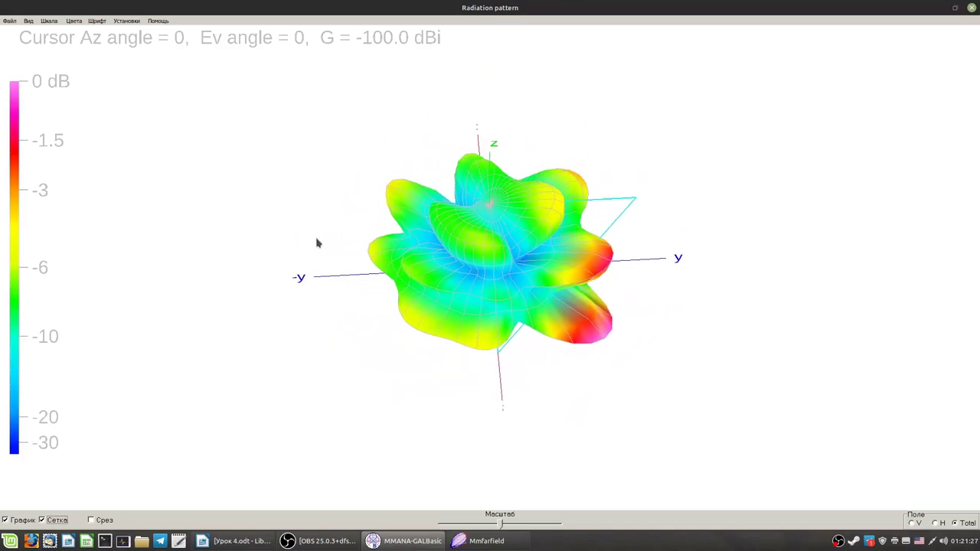
click(970, 8)
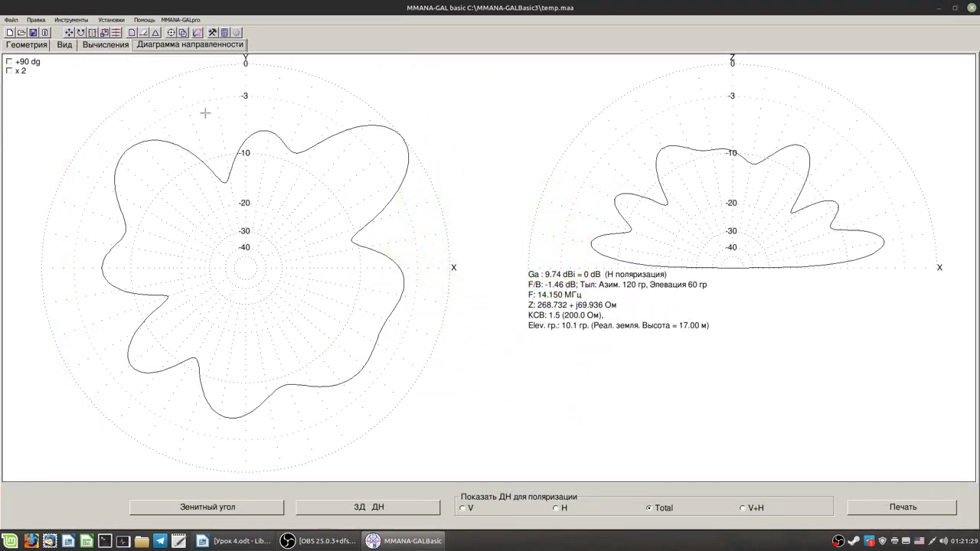
click(114, 48)
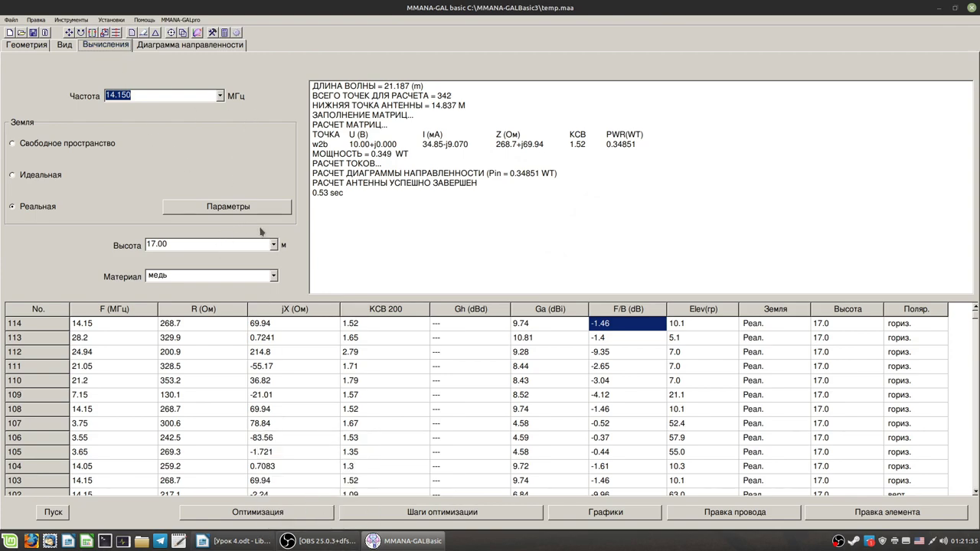
Inspect the slope of wire 1, running down from the feed point, in the antenna view
click(81, 33)
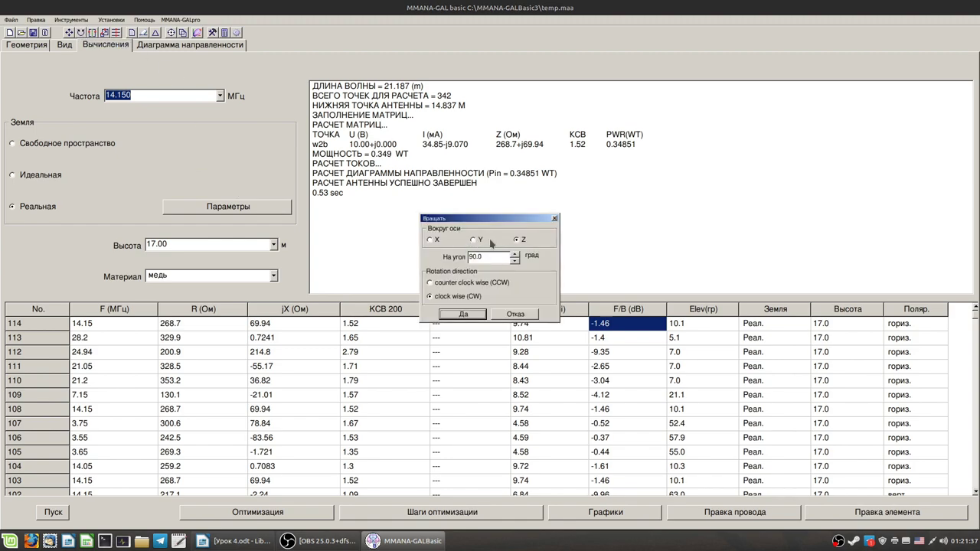
click(507, 313)
click(64, 44)
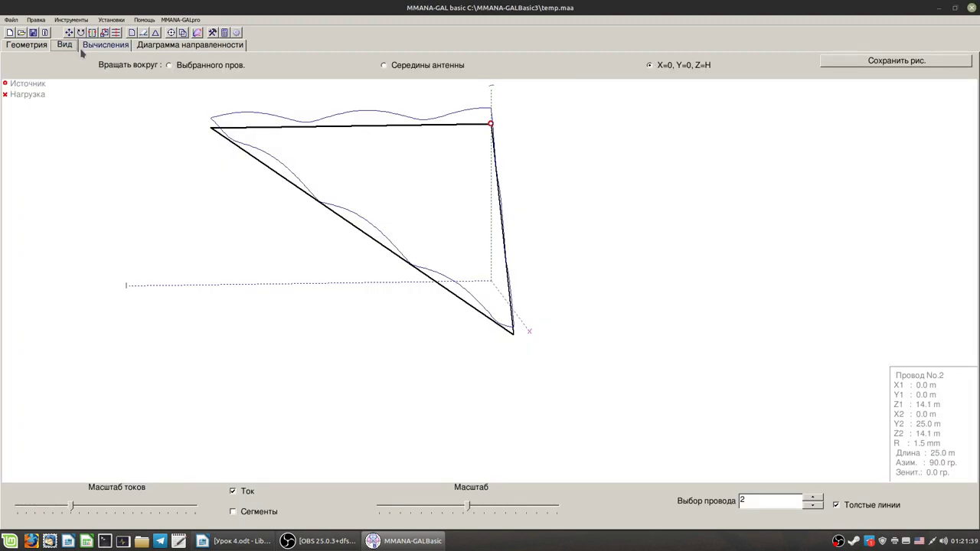
drag(407, 314, 412, 332)
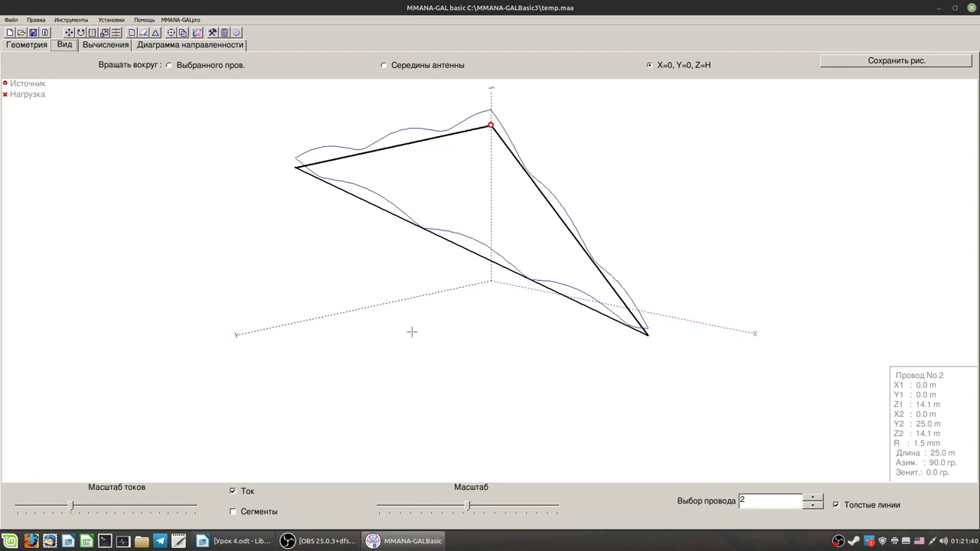
click(551, 211)
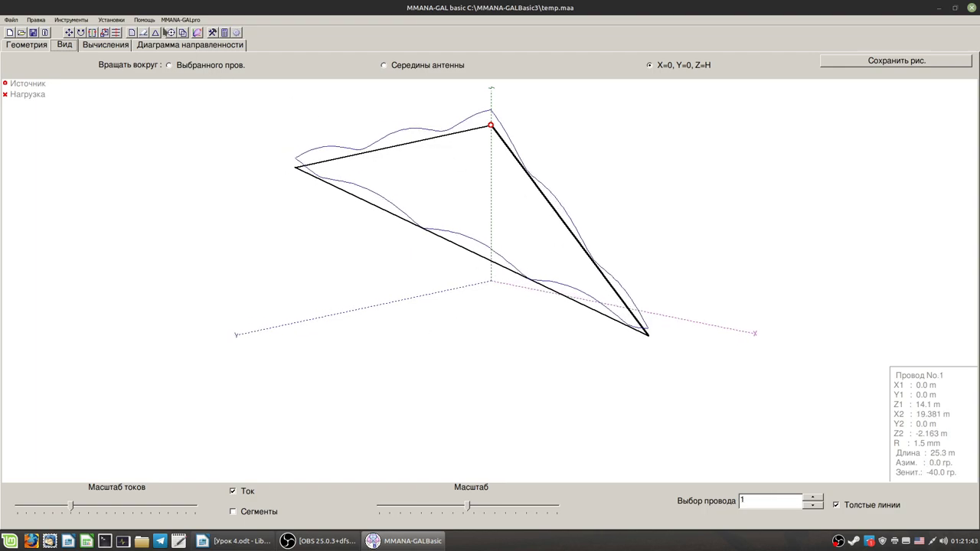
click(105, 44)
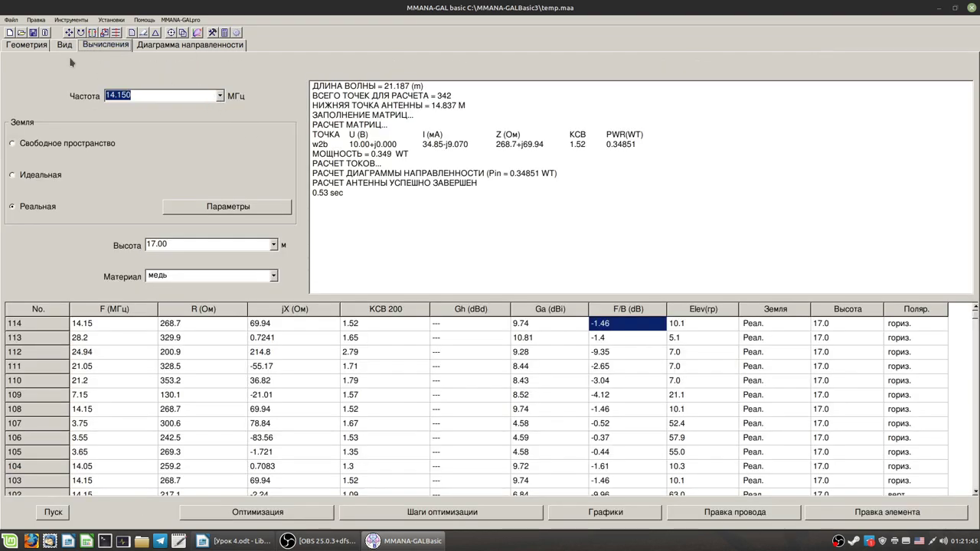
click(65, 45)
Rotate the whole antenna 50 degrees clockwise around the Y axis to stand the loop vertically
click(81, 32)
drag(485, 257, 442, 249)
text(50)
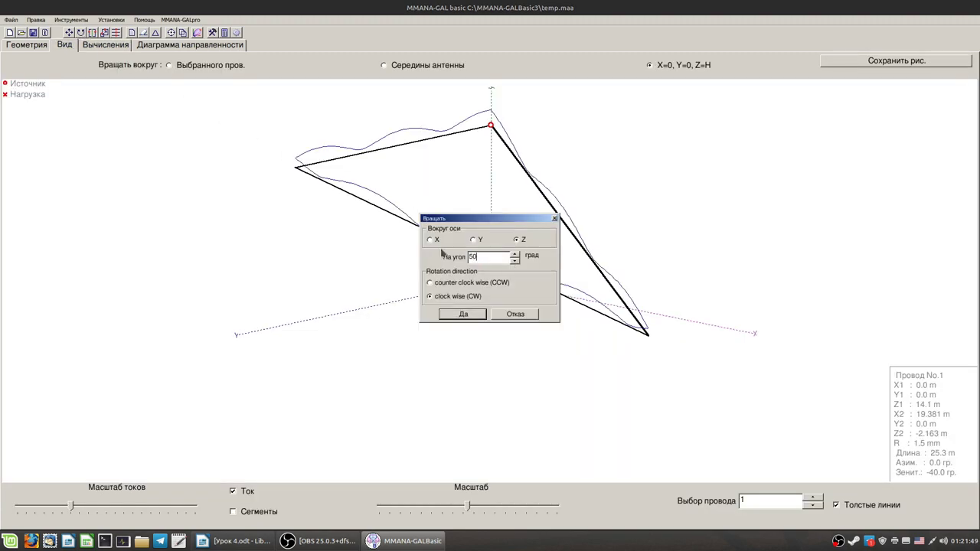
click(474, 242)
click(463, 314)
drag(472, 306, 523, 330)
Calculate the vertical loop on the 20 m band at 14.15 MHz and 14.050 MHz
click(100, 44)
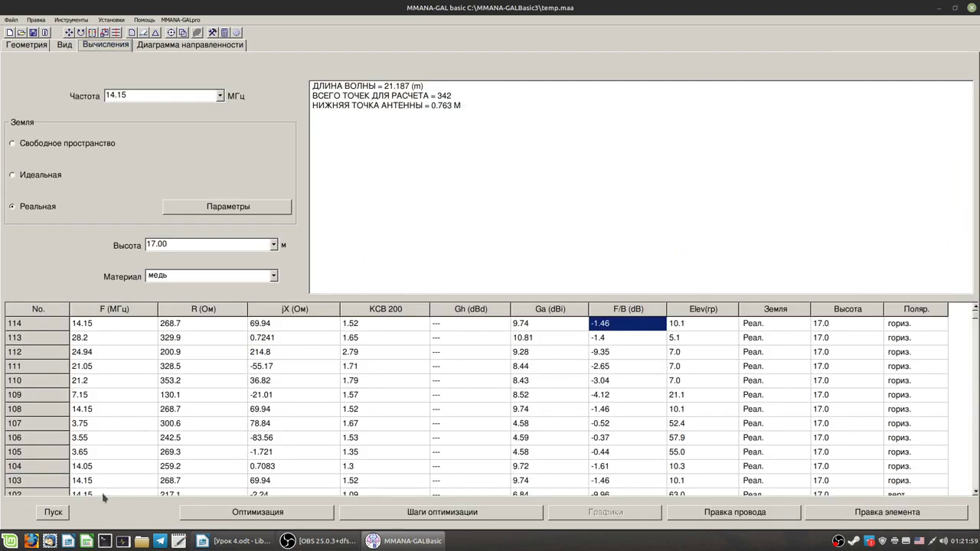
click(50, 512)
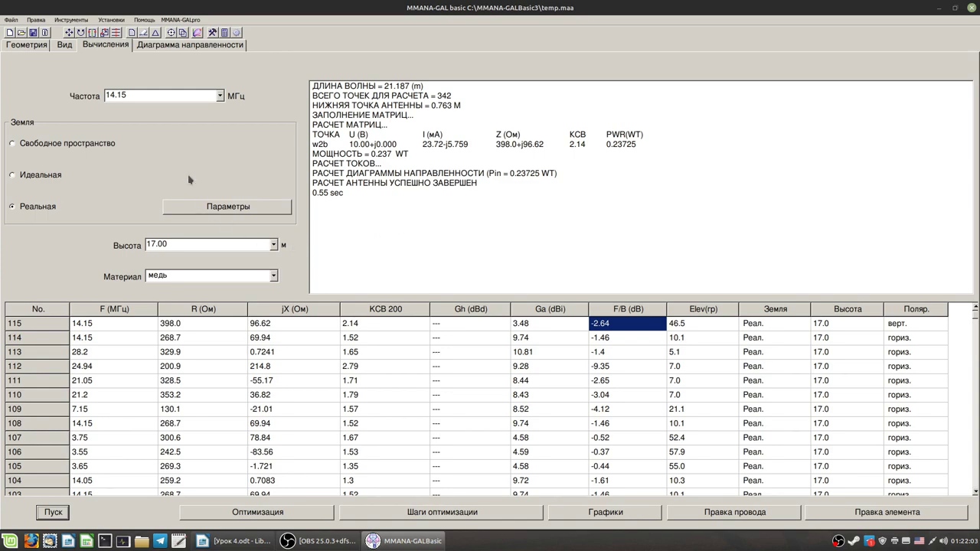
click(219, 96)
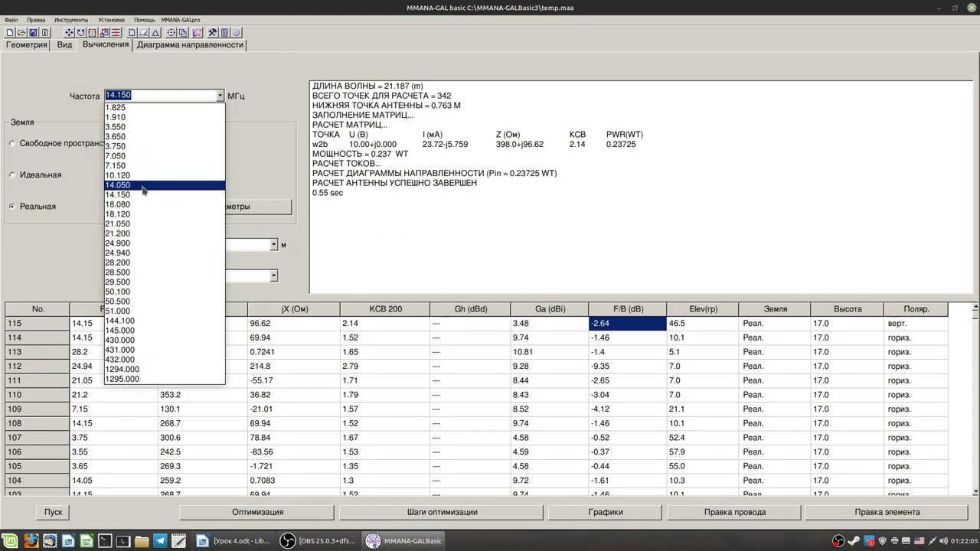
click(204, 189)
click(53, 514)
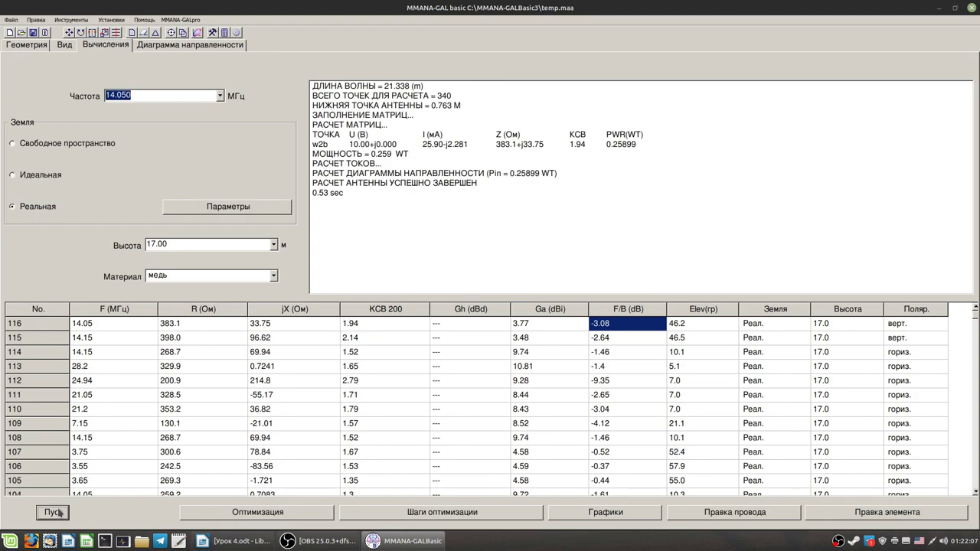
Calculate the vertical loop on the 80 m band at 3.550 MHz and 3.650 MHz
click(219, 97)
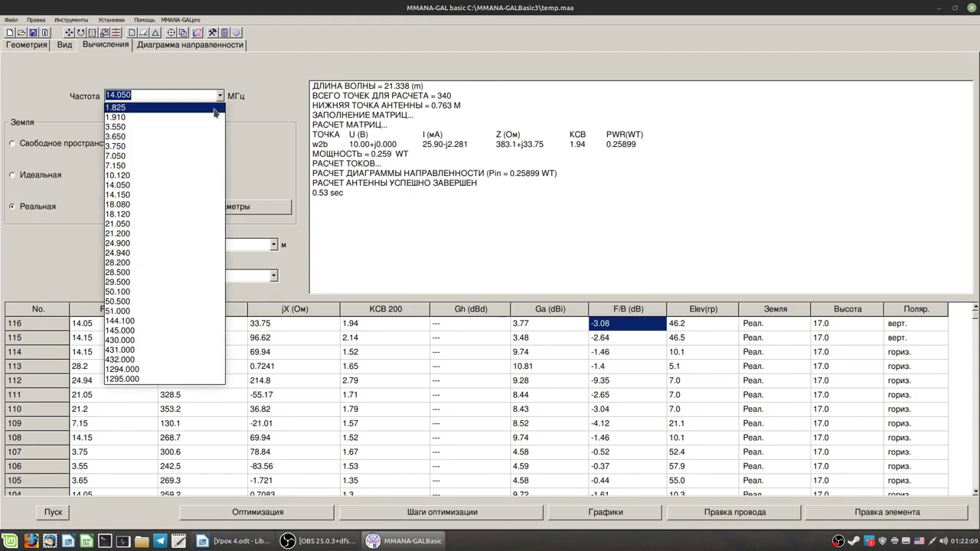
click(197, 138)
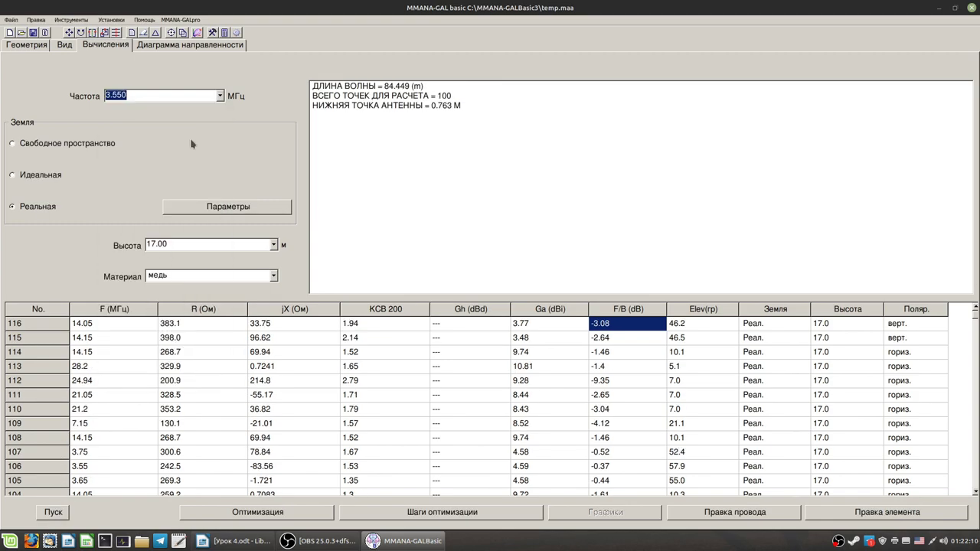
click(51, 512)
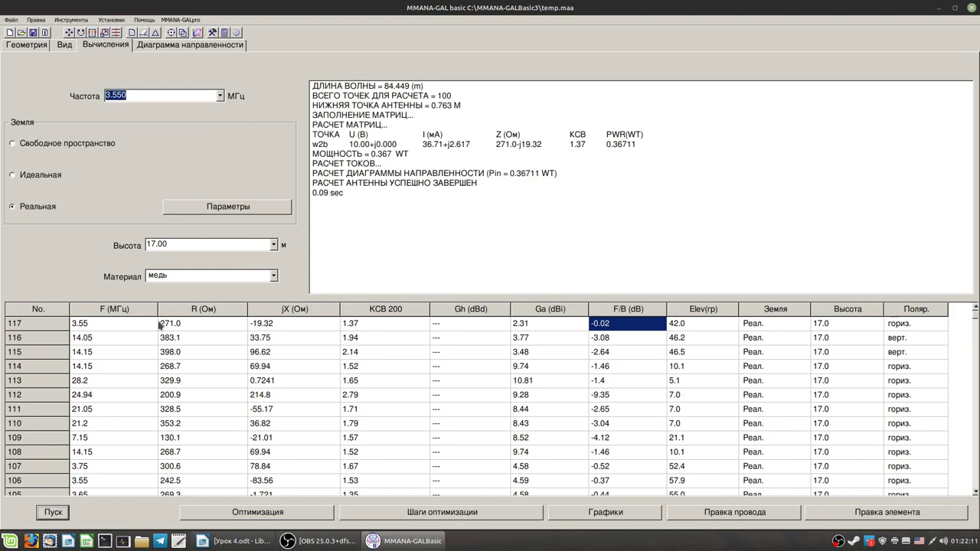
click(220, 96)
click(184, 138)
click(53, 512)
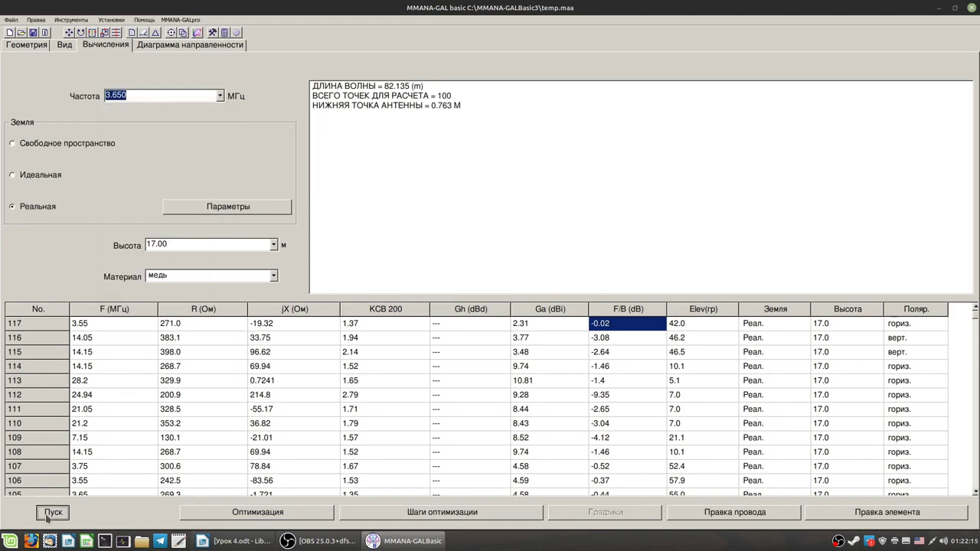
Calculate the vertical loop at 7.150 MHz and again at 14.050 MHz
click(220, 97)
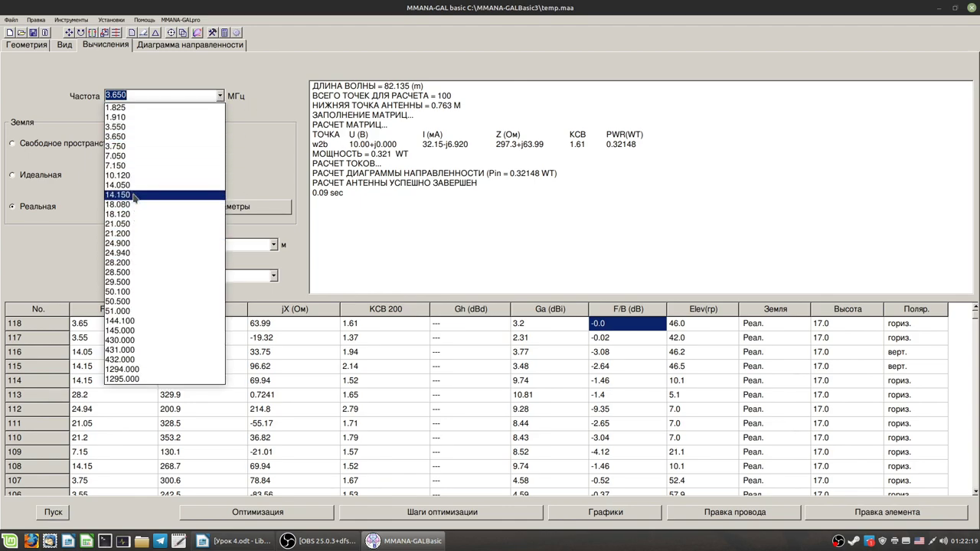
click(137, 168)
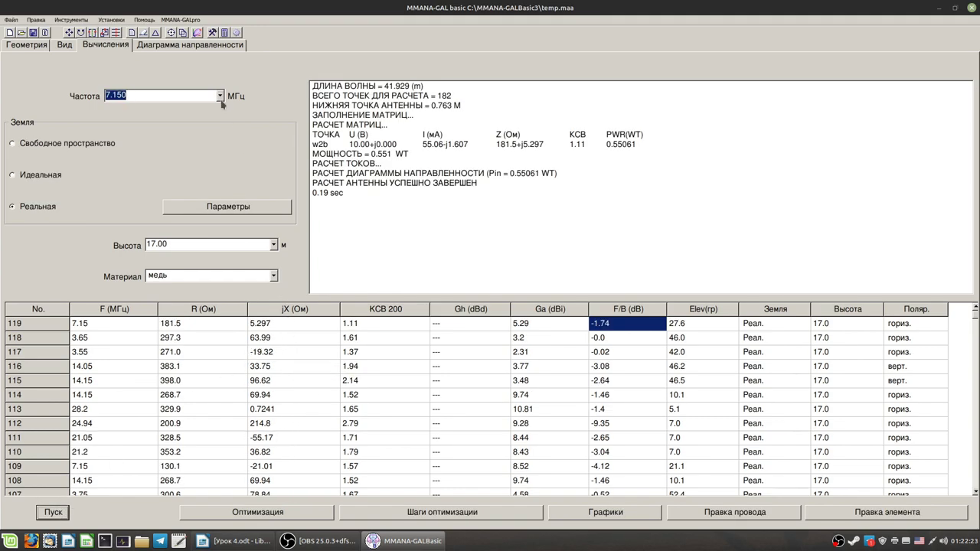
click(220, 95)
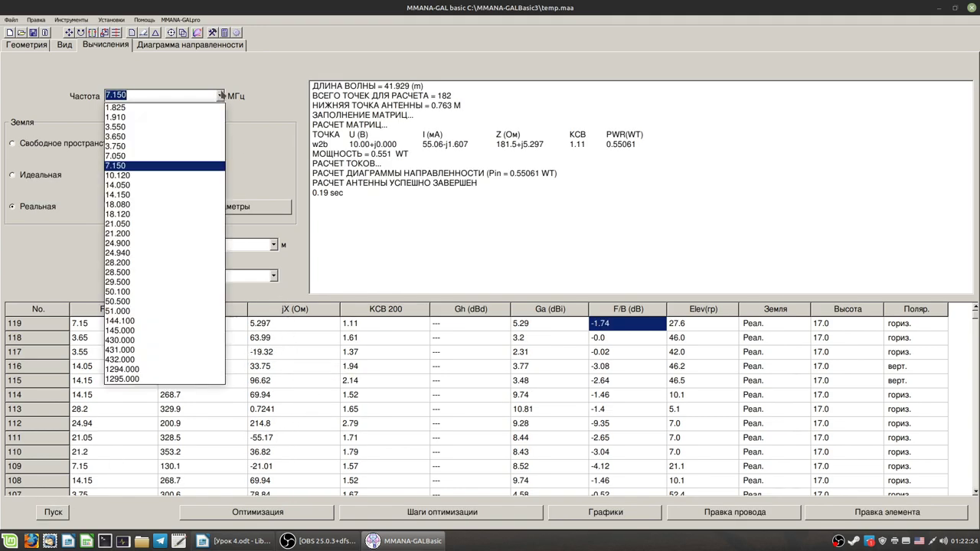
click(119, 186)
click(66, 511)
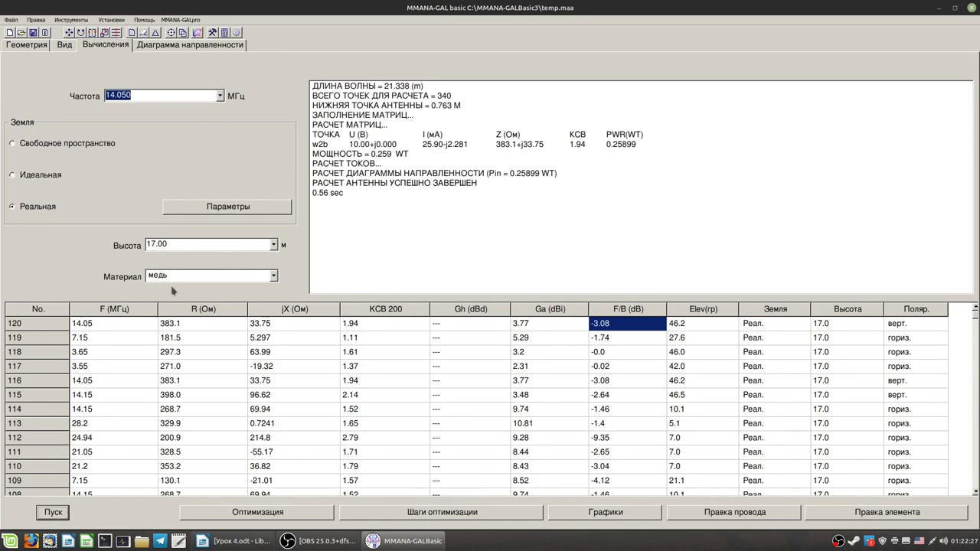
Set the frequency to 14.150 MHz and recalculate the vertical loop
click(221, 96)
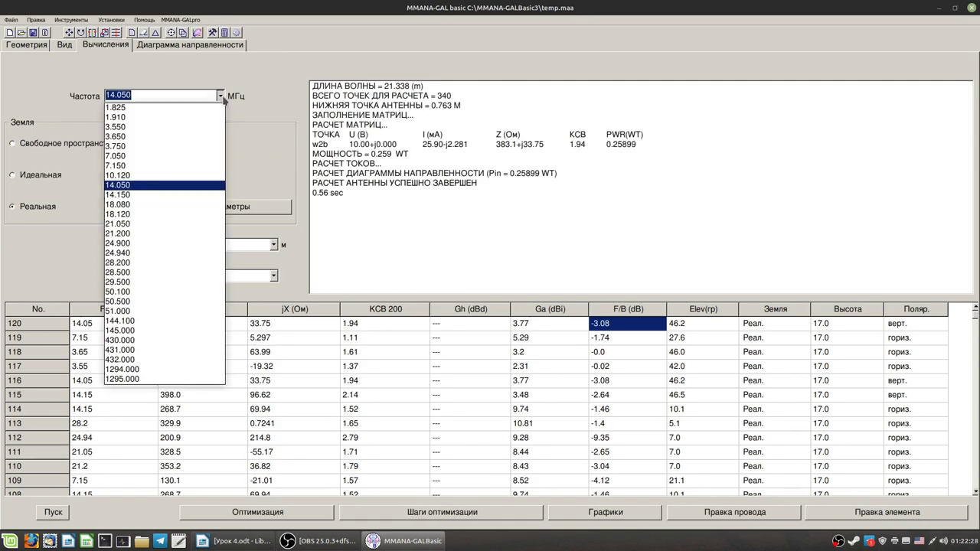
click(137, 186)
click(127, 95)
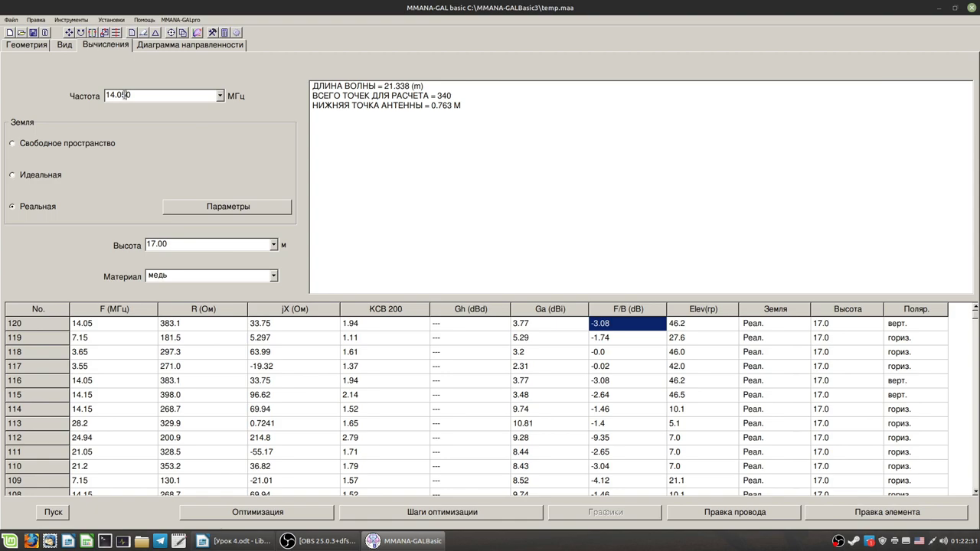
click(220, 96)
click(150, 201)
click(51, 512)
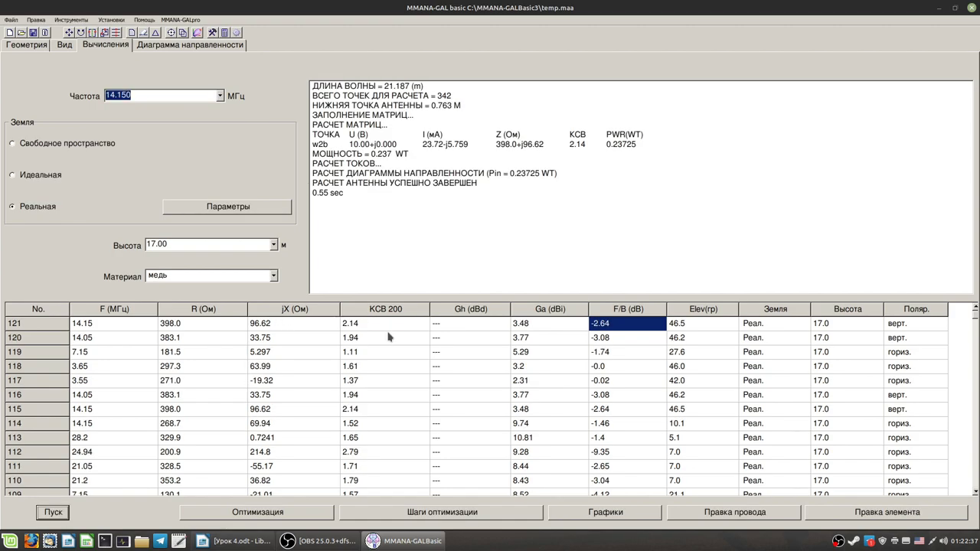
Compare the vertical loop's Total and V+H polarization patterns in the polar plots at 14.150 MHz
click(65, 46)
click(92, 46)
click(224, 46)
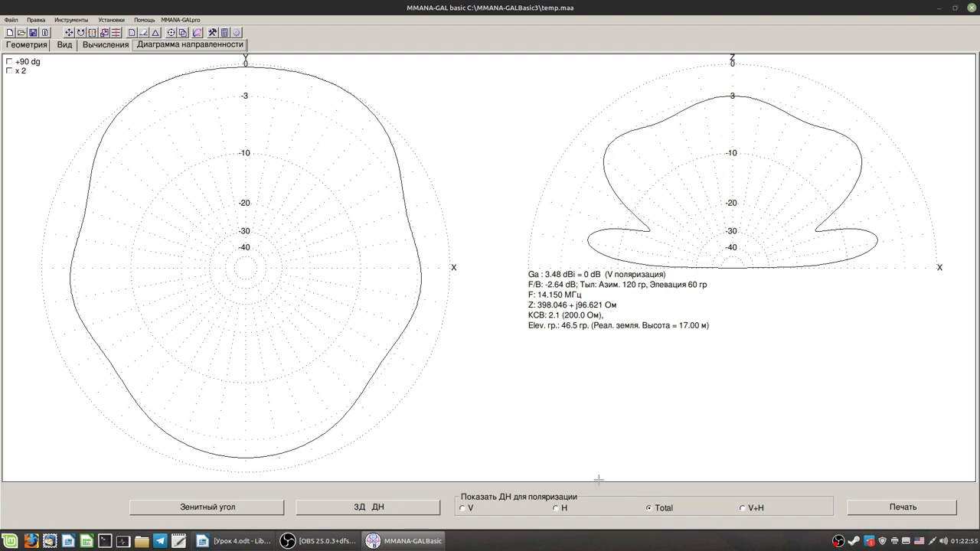
click(741, 509)
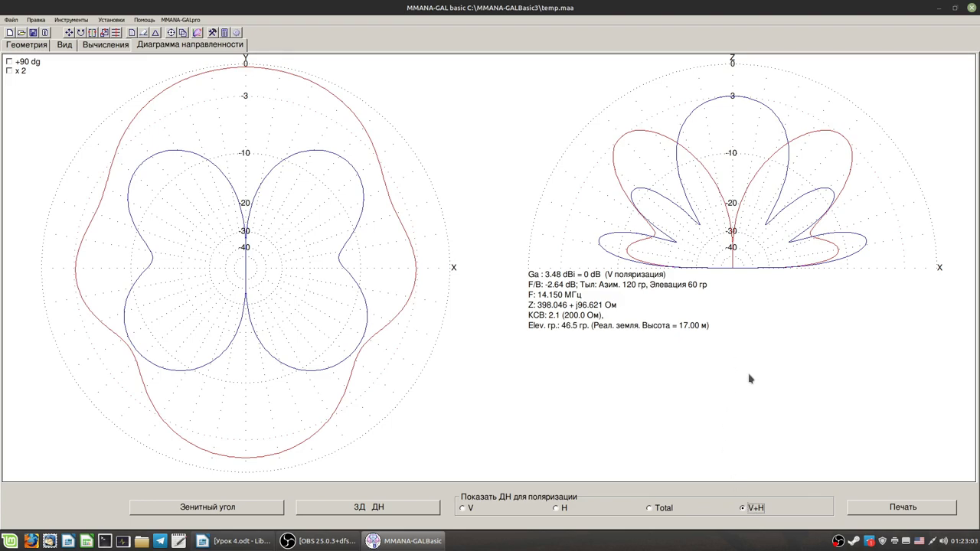
click(650, 509)
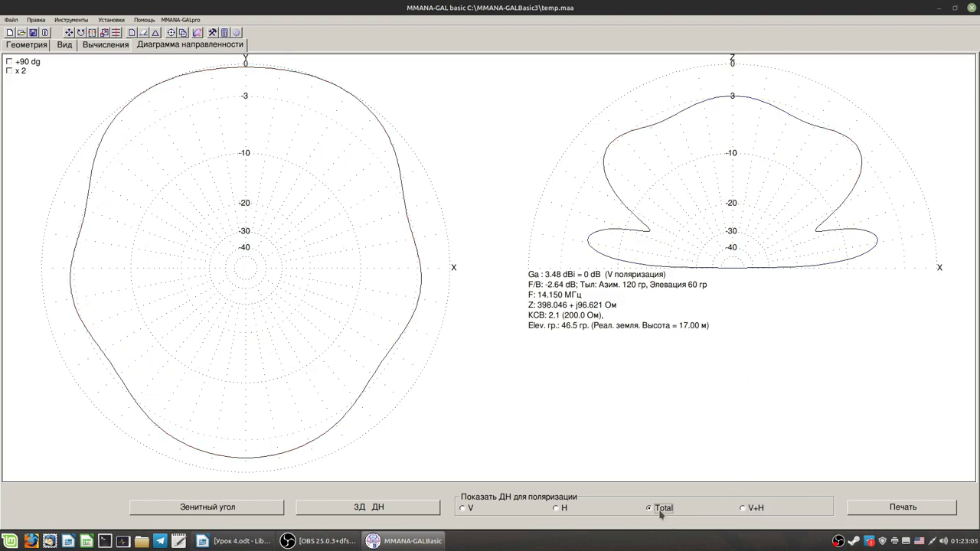
click(742, 509)
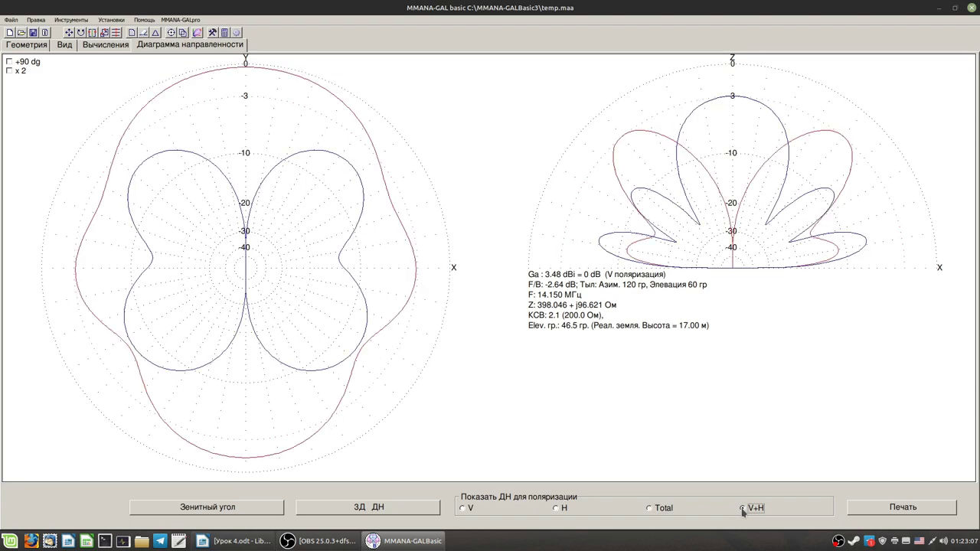
click(649, 509)
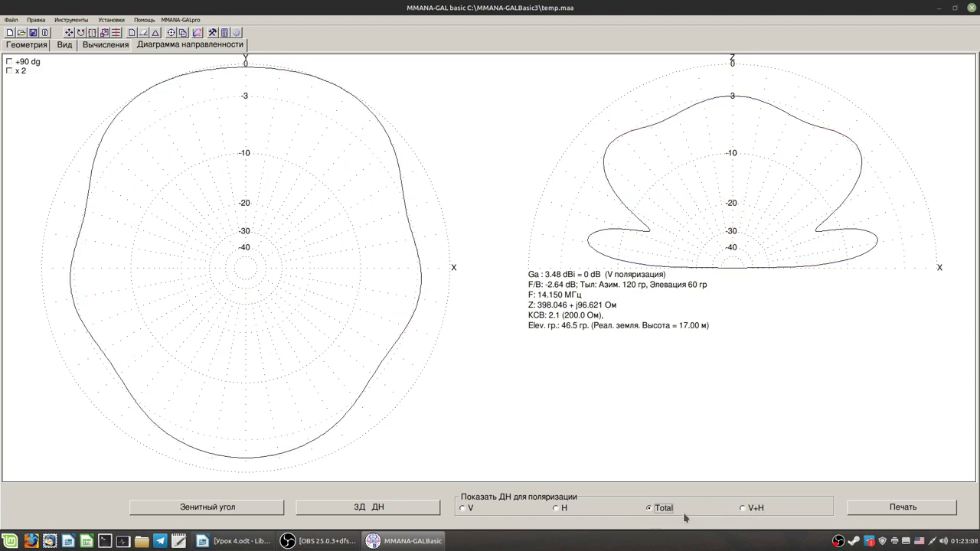
click(744, 509)
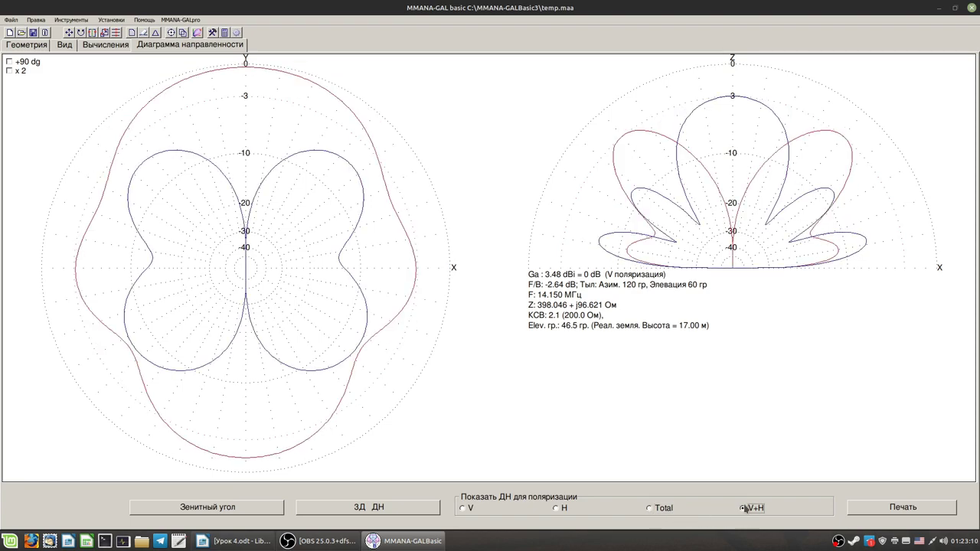
click(663, 509)
click(754, 509)
Show only the H polarization pattern, read the gain along its elevation lobes, and return to the antenna view
click(556, 508)
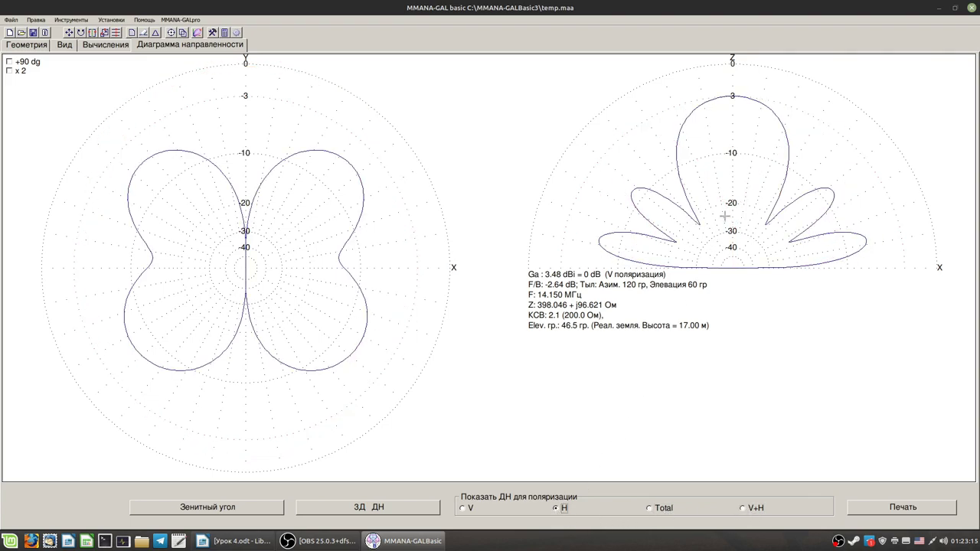
mouse_move(716, 158)
mouse_down()
mouse_move(716, 107)
mouse_move(769, 136)
mouse_move(857, 244)
mouse_move(674, 225)
mouse_move(641, 248)
mouse_up()
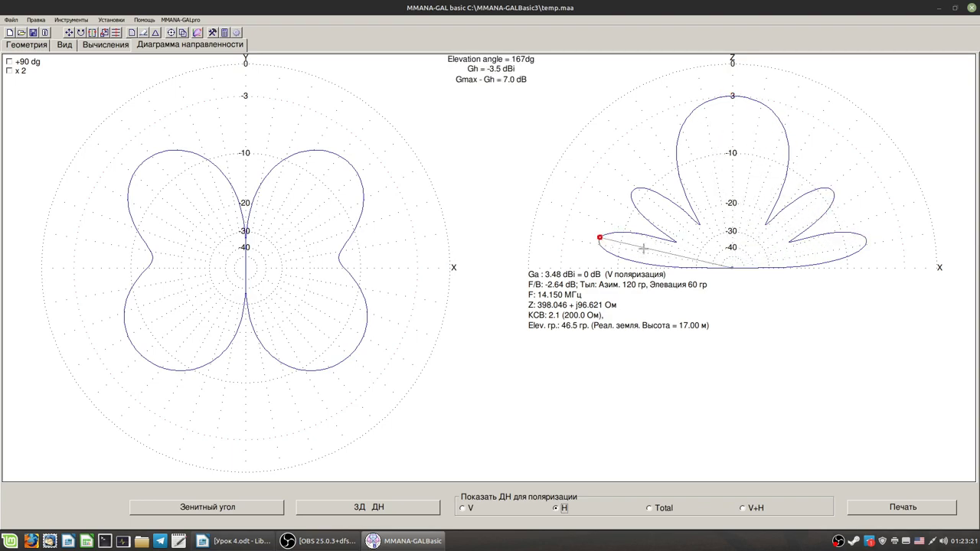
click(66, 44)
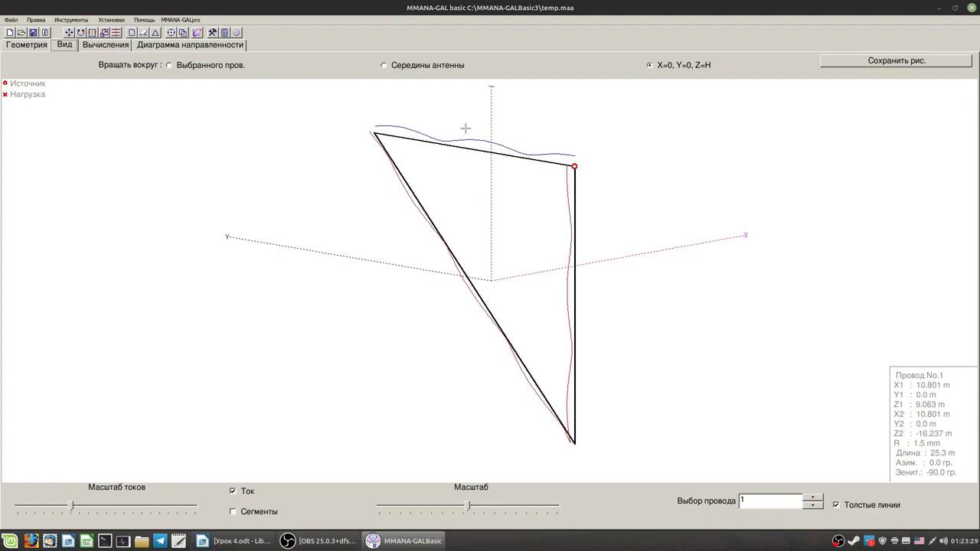
Review the vertical loop's calculation results and wire currents, and read the V polarization gain around the polar plots
click(106, 45)
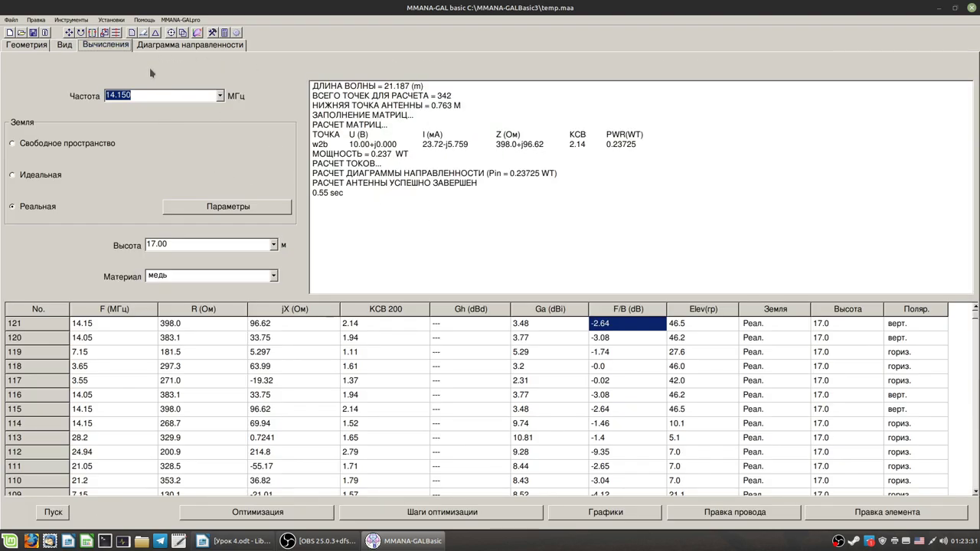
click(61, 46)
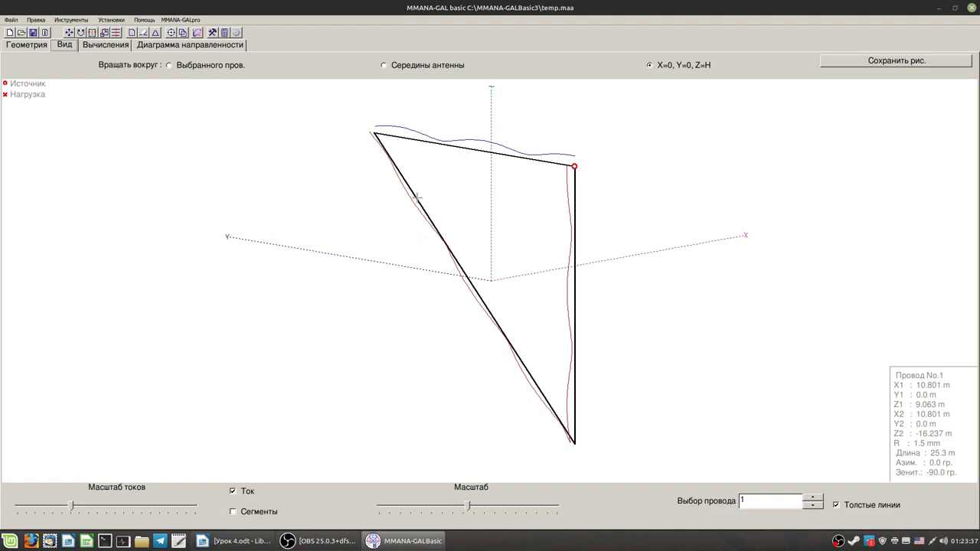
click(165, 47)
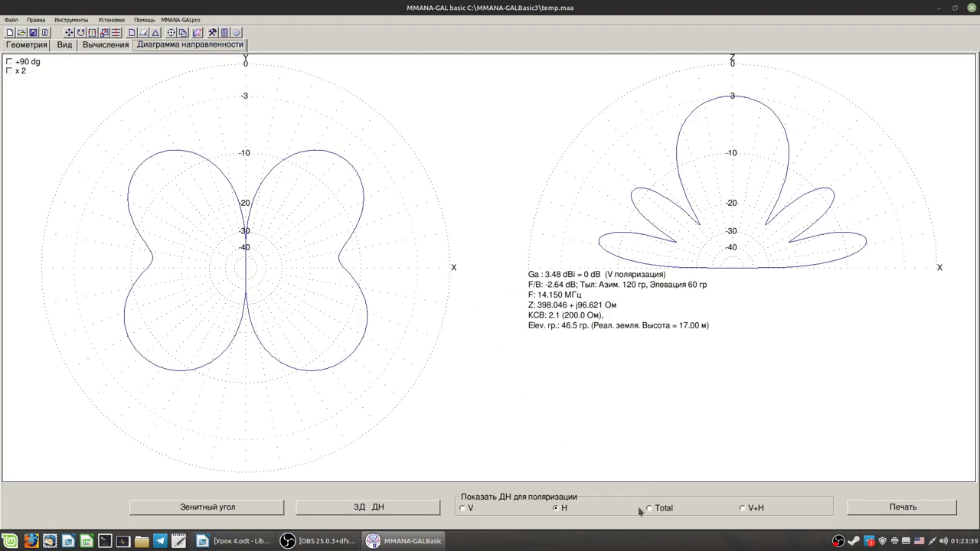
click(463, 508)
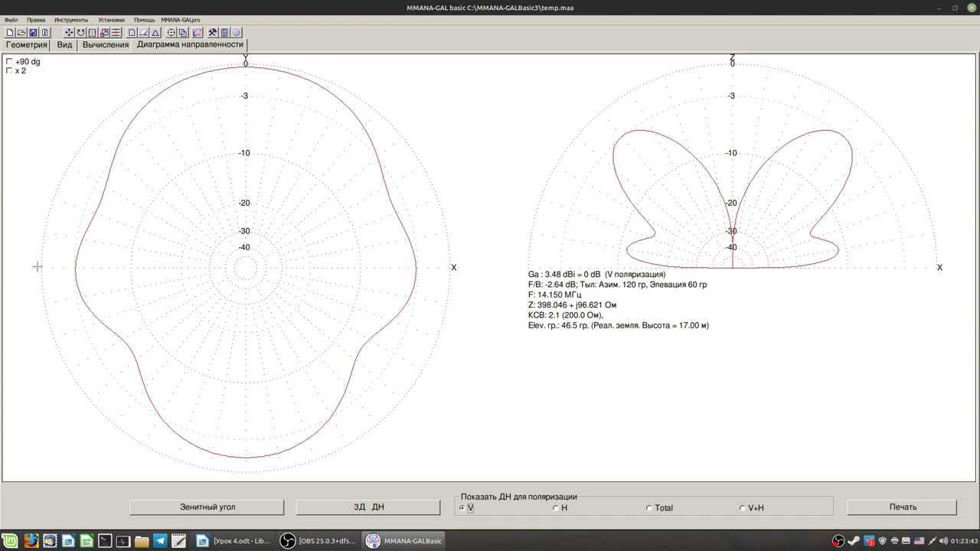
drag(237, 448, 815, 162)
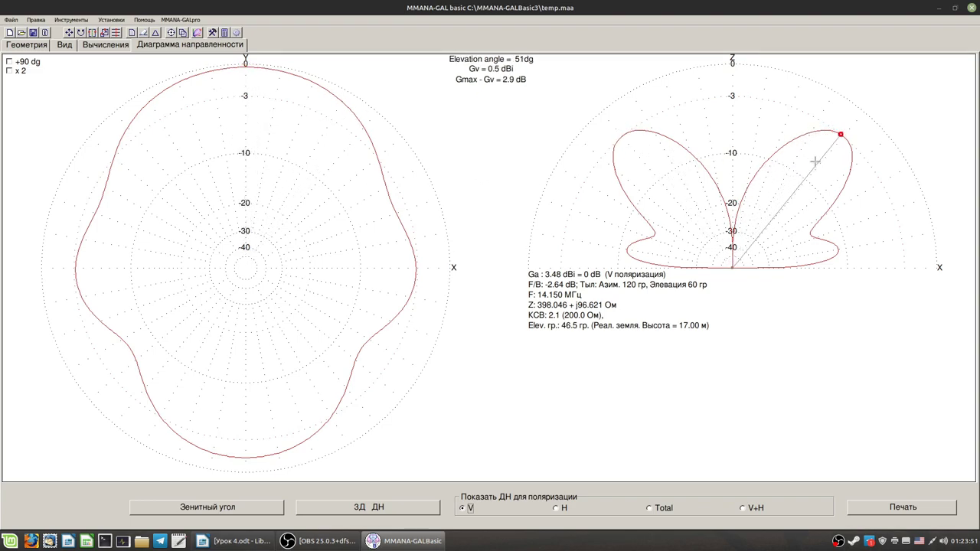
Compare the H and V polarization patterns of the vertical loop by probing their azimuth and elevation lobes
click(556, 508)
mouse_move(743, 181)
mouse_down()
mouse_move(746, 159)
mouse_move(725, 152)
mouse_move(761, 153)
mouse_move(831, 249)
mouse_move(646, 251)
mouse_move(697, 187)
mouse_move(733, 180)
mouse_move(822, 249)
mouse_move(755, 218)
mouse_move(666, 260)
mouse_move(697, 261)
mouse_up()
mouse_move(296, 240)
mouse_down()
mouse_move(319, 197)
mouse_move(346, 198)
mouse_move(215, 360)
mouse_move(297, 194)
mouse_move(349, 328)
mouse_up()
click(463, 509)
mouse_move(306, 192)
mouse_down()
mouse_move(271, 153)
mouse_move(182, 154)
mouse_move(135, 247)
mouse_move(306, 403)
mouse_move(344, 267)
mouse_up()
mouse_move(689, 229)
mouse_down()
mouse_move(683, 180)
mouse_move(652, 177)
mouse_move(650, 189)
mouse_move(877, 188)
mouse_move(851, 206)
mouse_move(834, 141)
mouse_move(841, 153)
mouse_up()
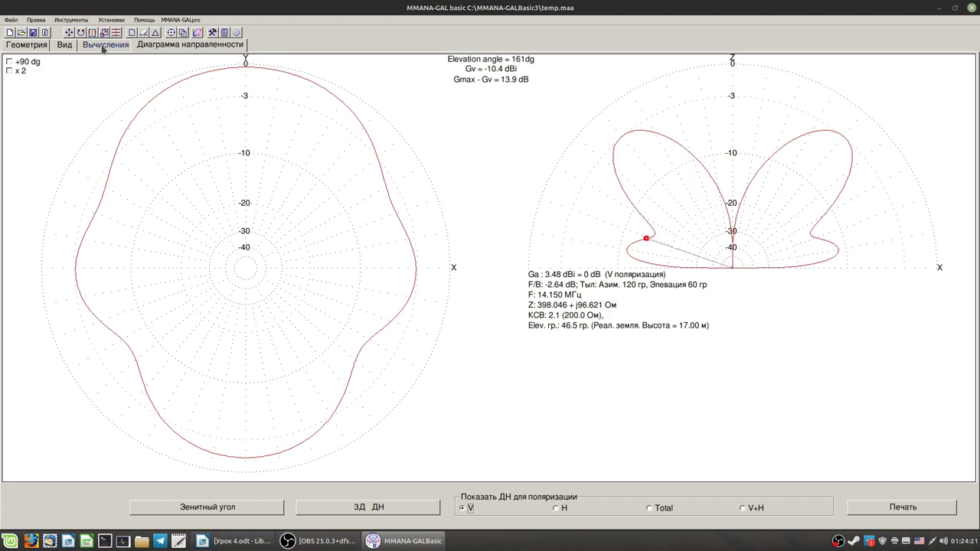
Plot the 3D radiation pattern with a 5-degree step and grid, and examine its lobes from the side and above
click(370, 509)
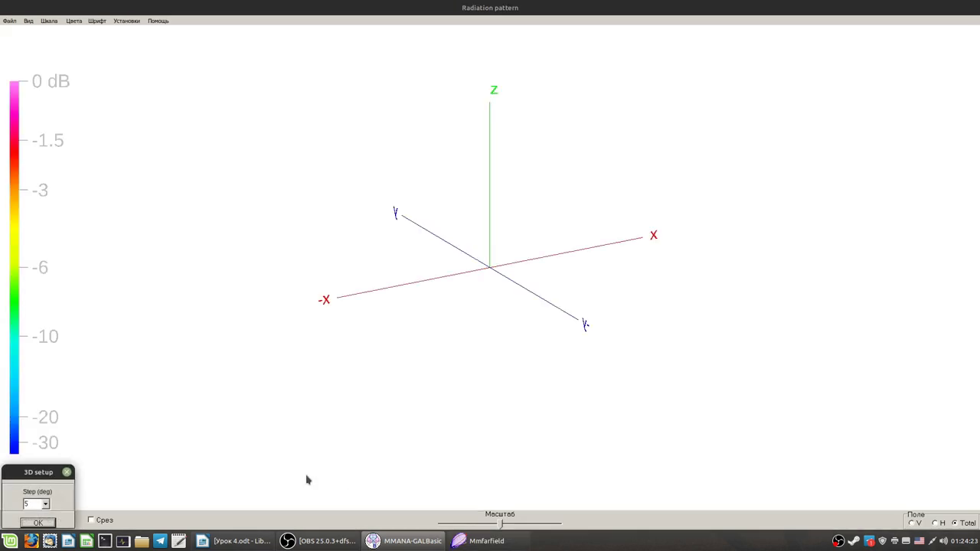
drag(370, 387, 107, 296)
drag(481, 302, 528, 256)
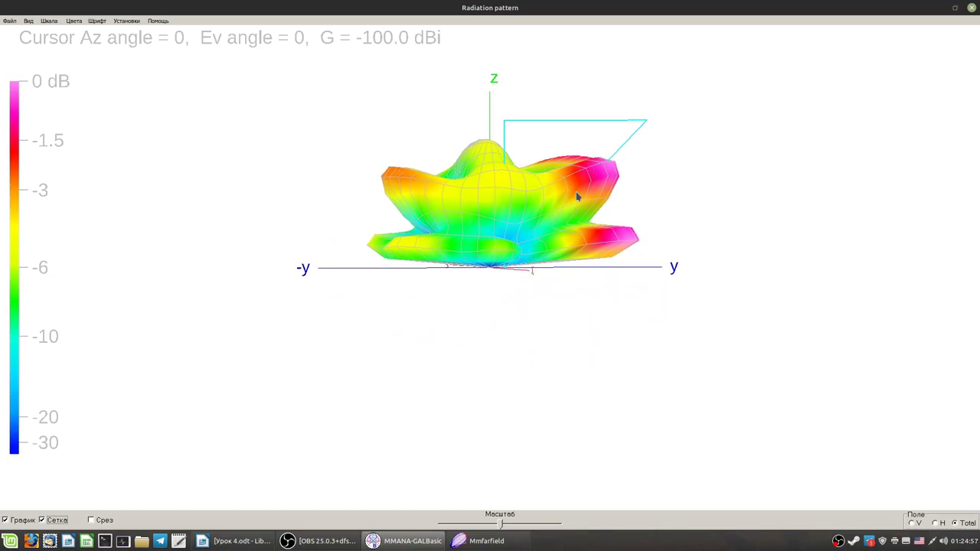
drag(651, 208, 831, 87)
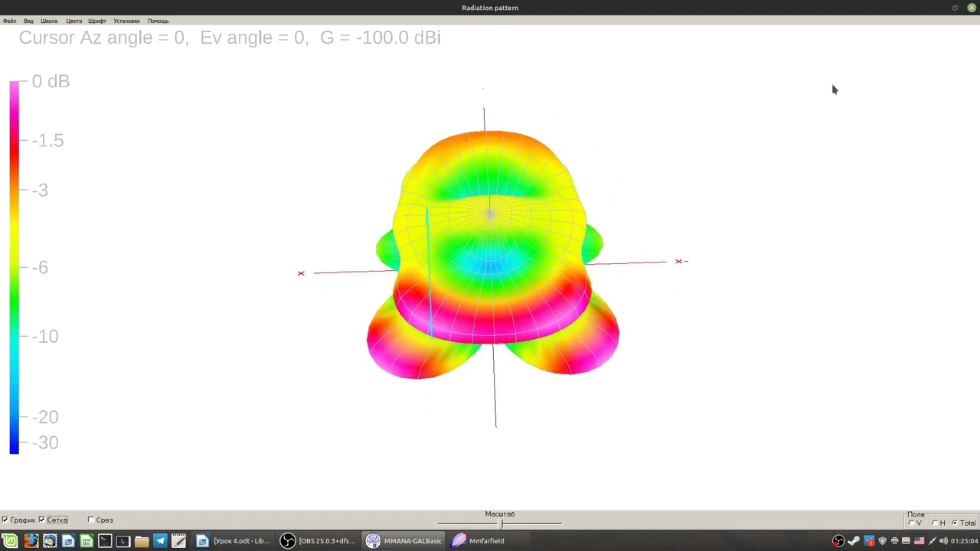
click(971, 7)
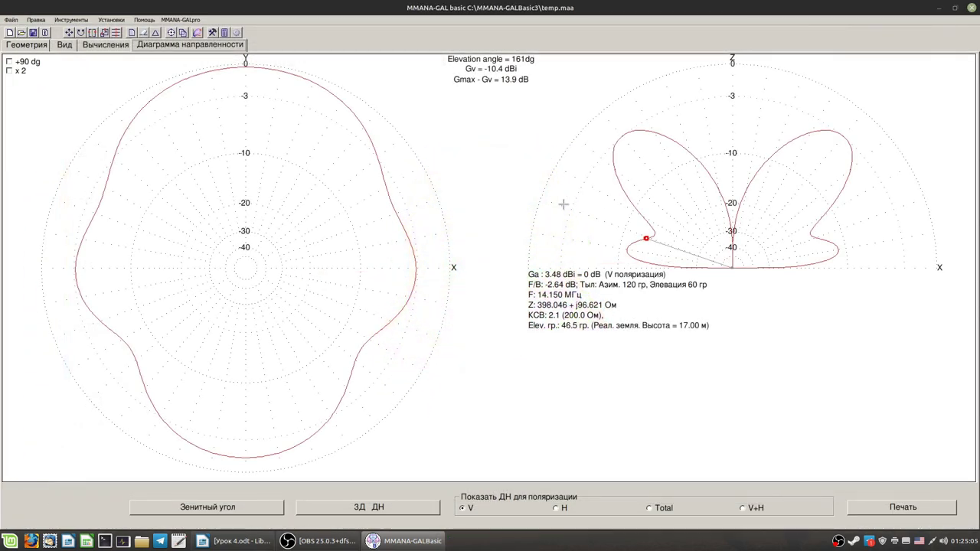
Show the Total polarization pattern, and go back over the calculation results and the antenna's wire view
click(649, 509)
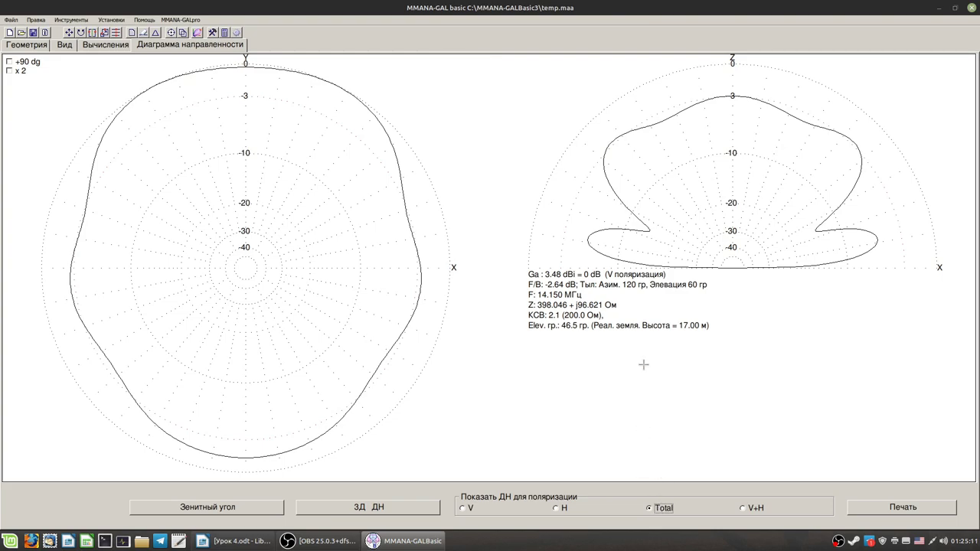
click(90, 48)
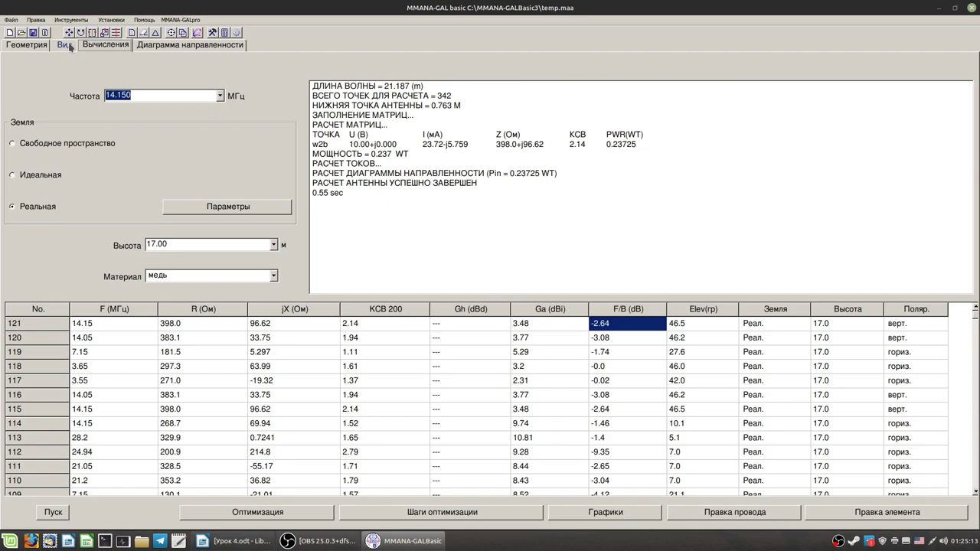
click(66, 46)
drag(340, 208, 547, 282)
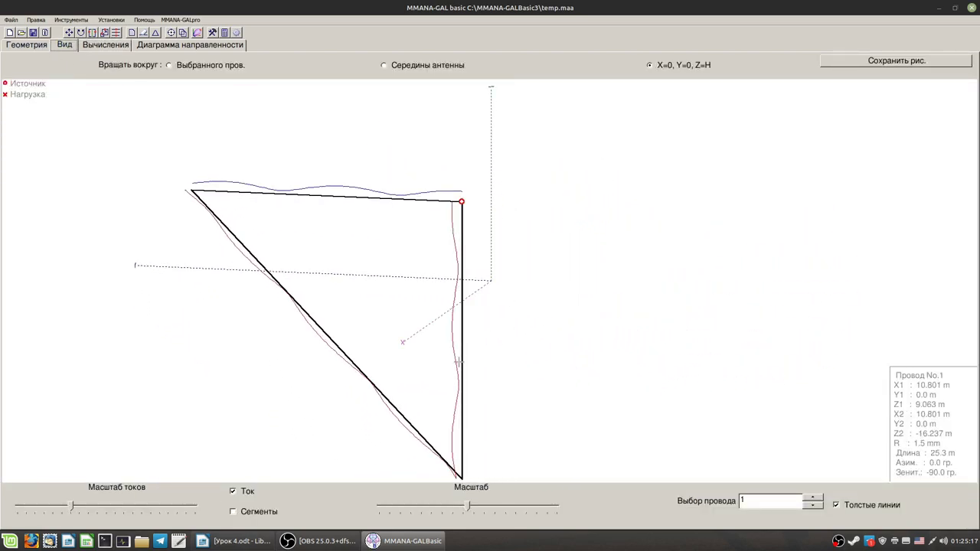
Check the lesson outline in LibreOffice Writer, and return to MMANA-GAL to examine the currents along the vertical loop's sides
key(alt+Tab)
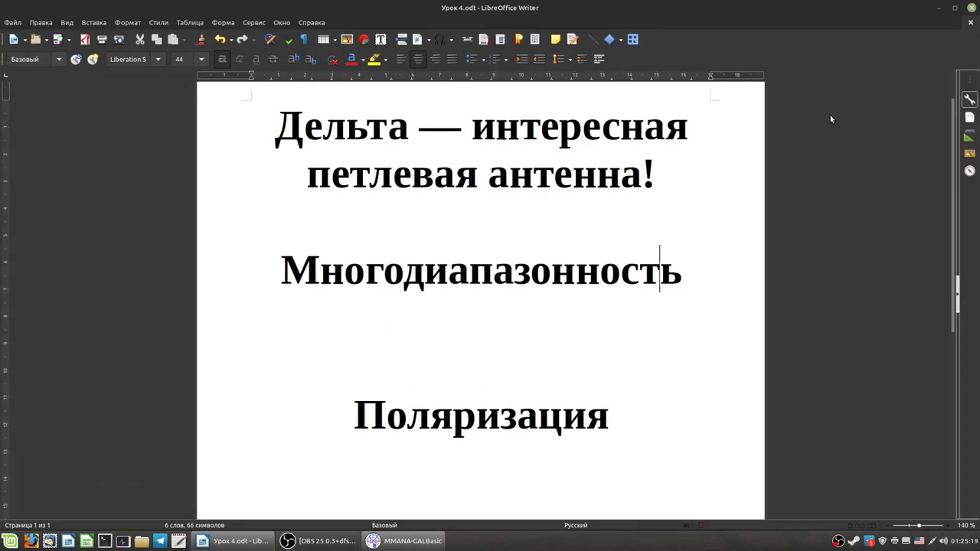
click(938, 7)
drag(360, 295, 387, 296)
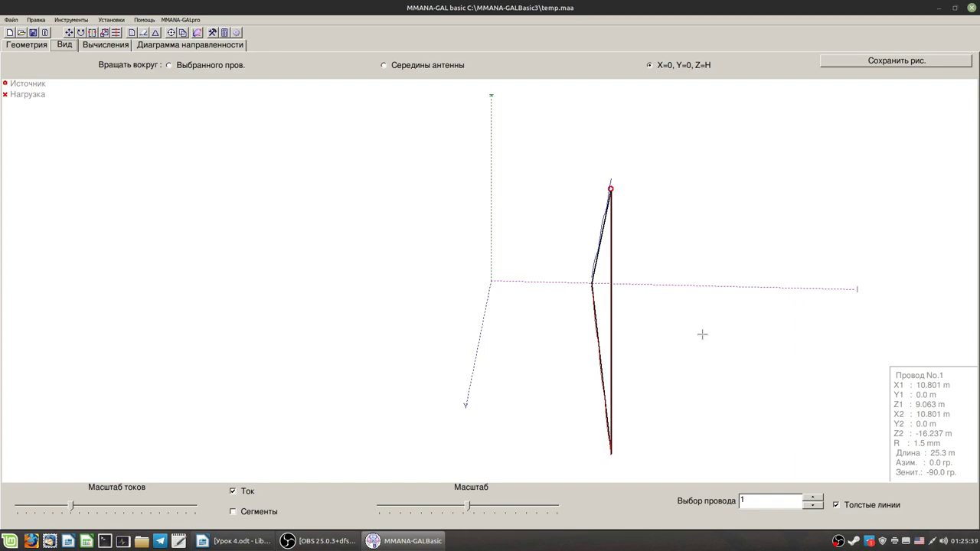
drag(701, 335, 618, 329)
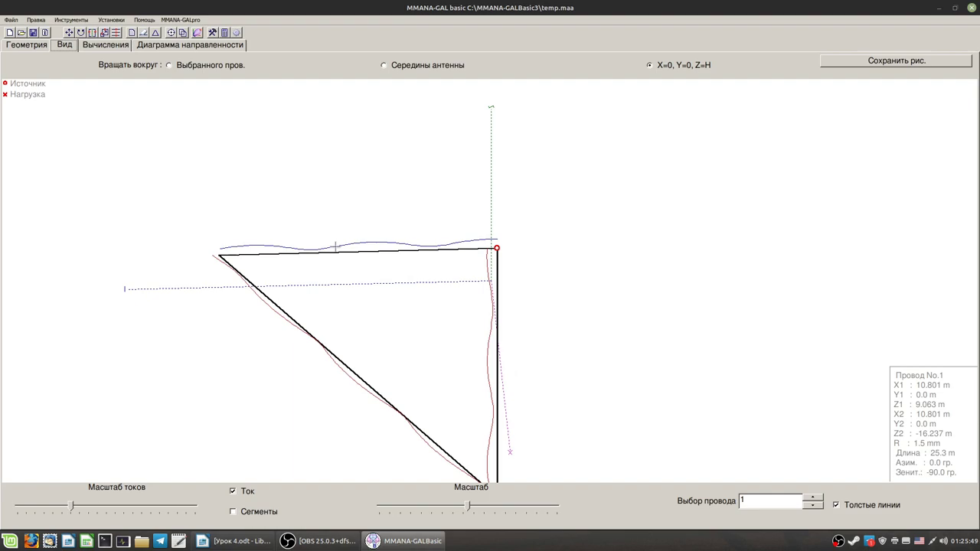
mouse_move(299, 241)
mouse_down()
mouse_move(378, 240)
mouse_move(306, 239)
mouse_up()
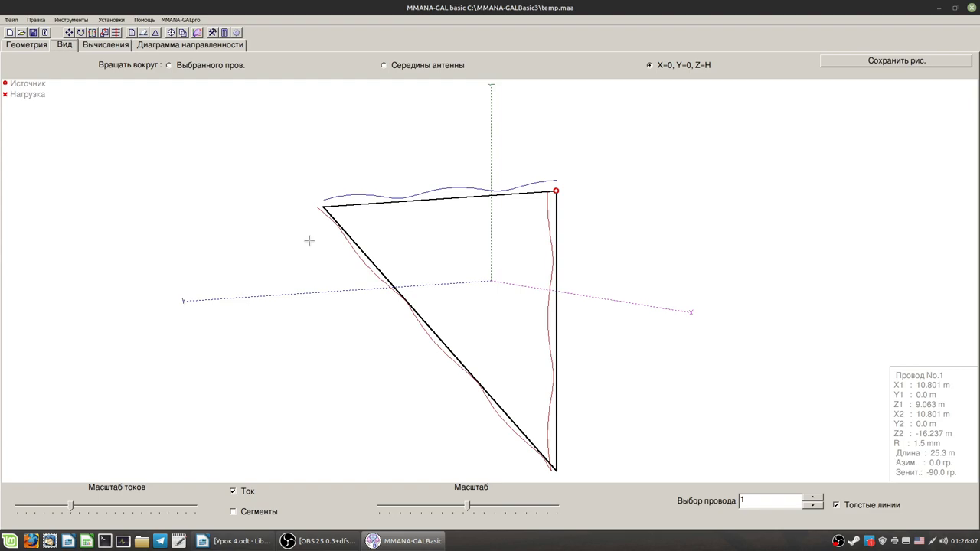
drag(309, 240, 347, 265)
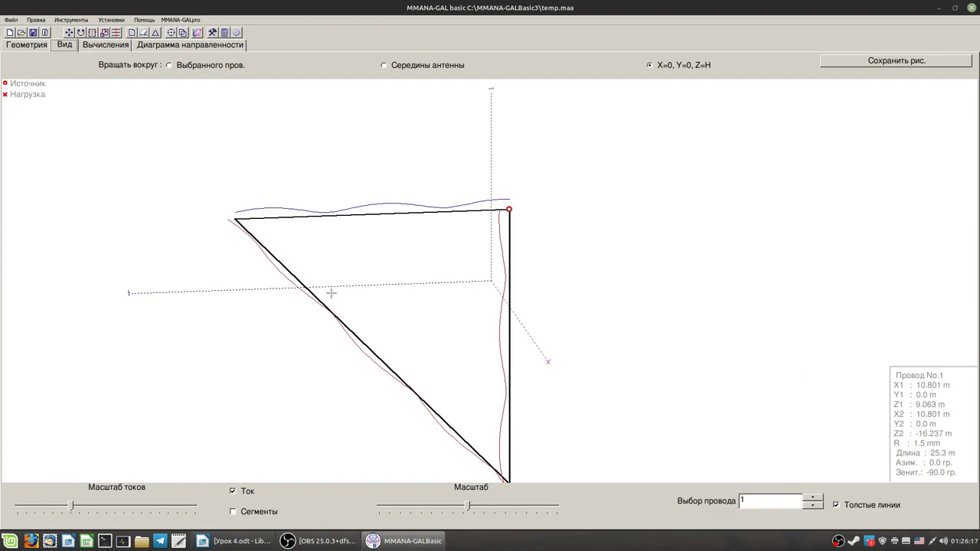
mouse_move(329, 300)
mouse_down()
mouse_move(352, 304)
mouse_move(336, 304)
mouse_up()
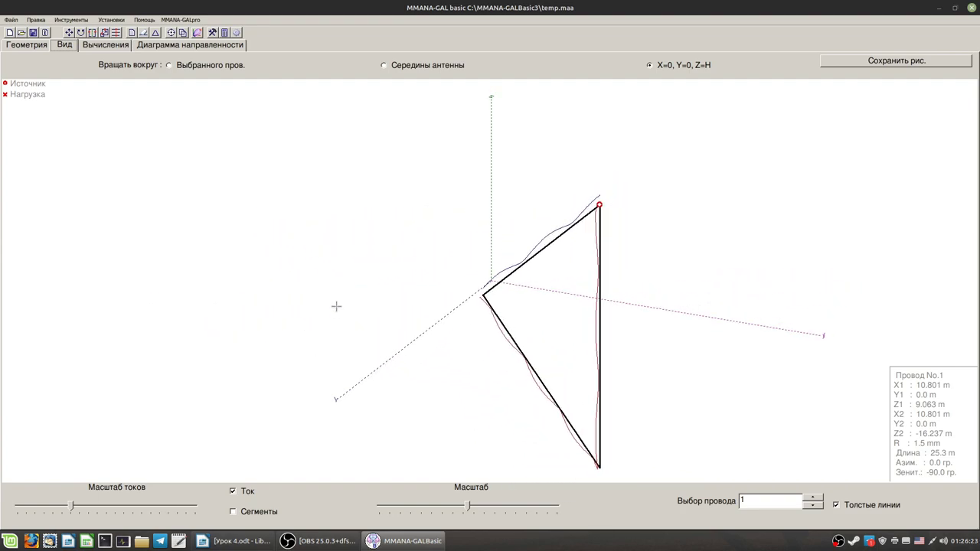
mouse_move(587, 342)
mouse_down()
mouse_move(569, 335)
mouse_move(551, 344)
mouse_move(590, 339)
mouse_move(582, 328)
mouse_move(590, 324)
mouse_move(579, 330)
mouse_up()
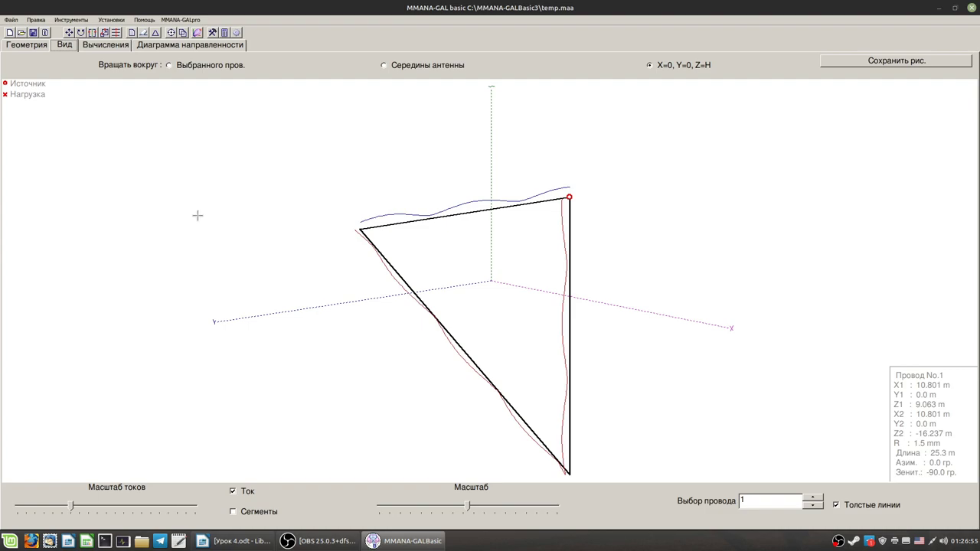
Examine the vertical loop's shape, feed corner and current distribution from all around, including nearly edge-on
key(Left)
key(Left)
key(Left)
key(Left)
key(Left)
key(Left)
key(Left)
key(Left)
key(Left)
key(Left)
key(Left)
key(Left)
key(Left)
key(Left)
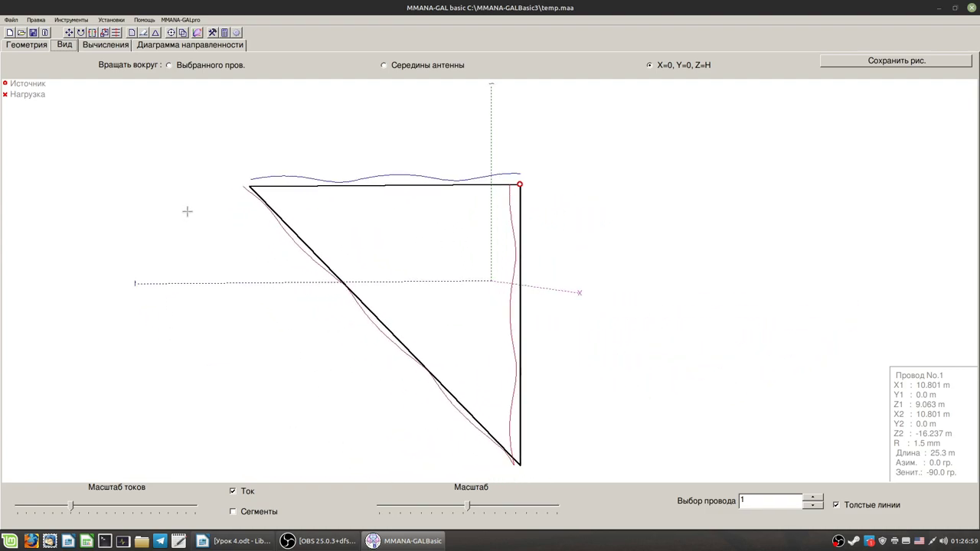
key(Left)
key(Left)
key(Left)
key(Left)
key(Left)
key(Left)
key(Left)
key(Left)
key(Left)
key(Left)
key(Left)
key(Left)
key(Down)
key(Down)
key(Down)
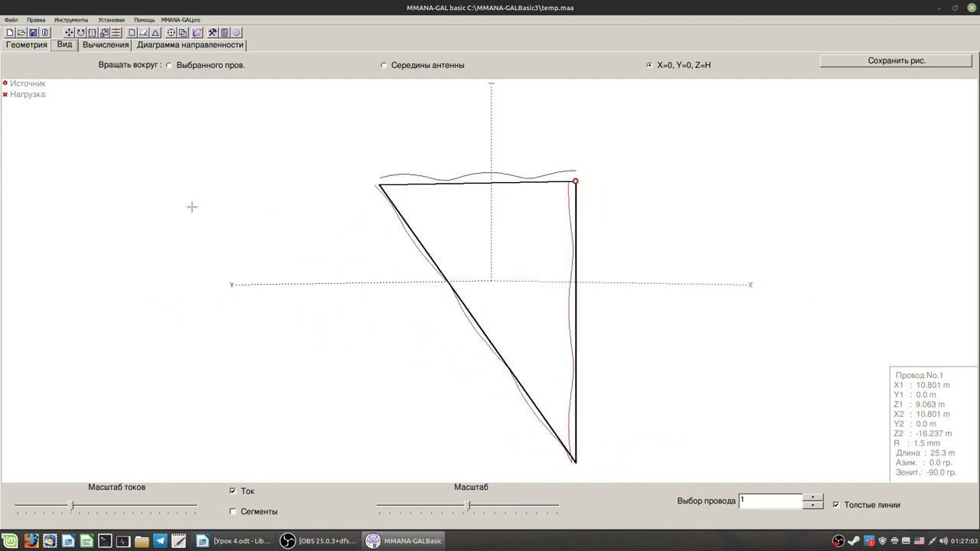
key(Left)
key(Left)
key(Left)
key(Left)
key(Left)
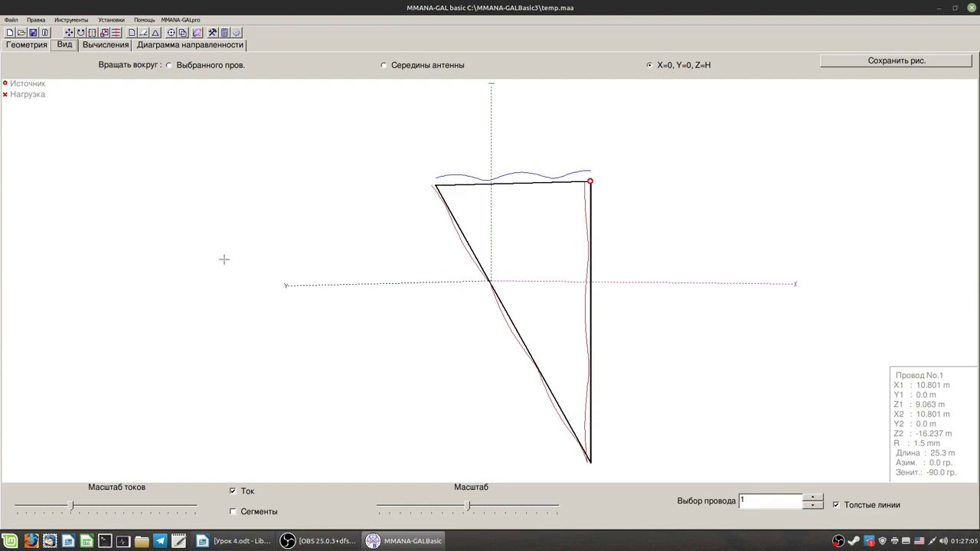
key(Left)
key(Left)
key(Left)
key(Left)
key(Left)
key(Left)
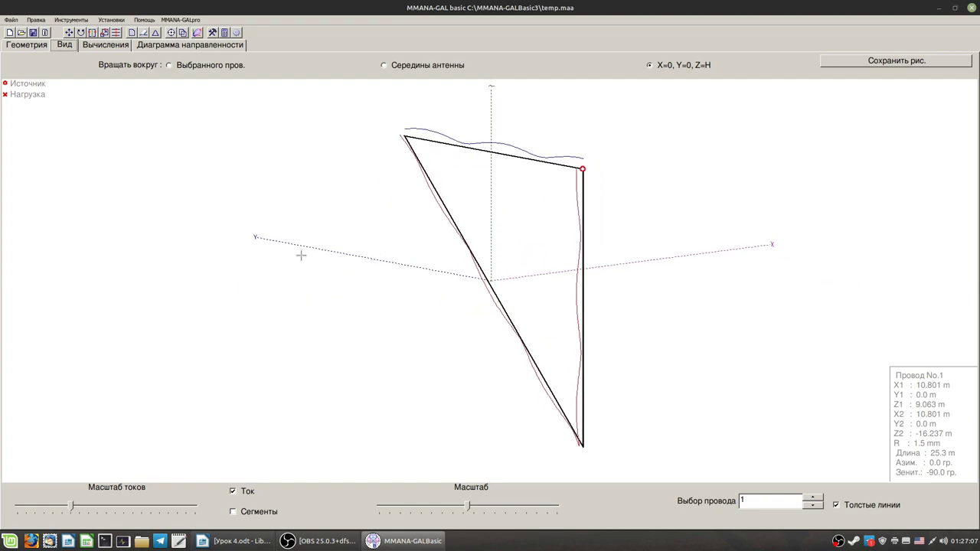
key(Left)
key(Left)
key(Left)
key(Left)
key(Left)
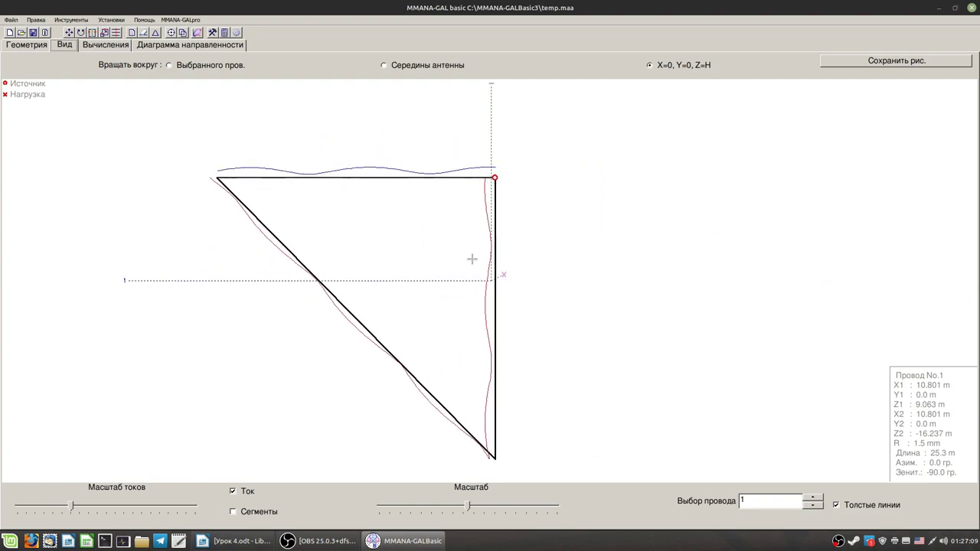
key(Left)
key(Left)
key(Left)
key(Left)
key(Left)
key(Left)
key(Left)
key(Left)
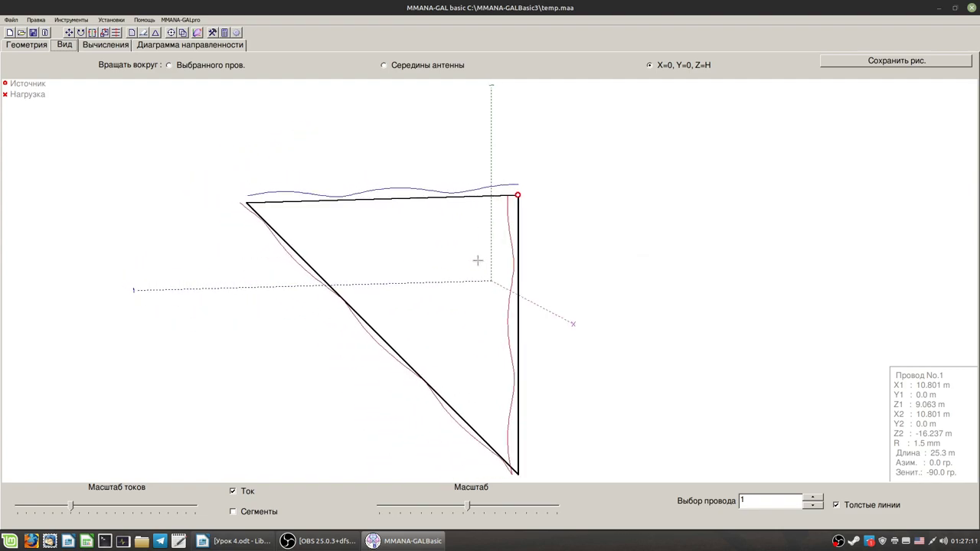
key(Left)
key(Left)
key(Left)
key(Left)
key(Left)
key(Left)
key(Left)
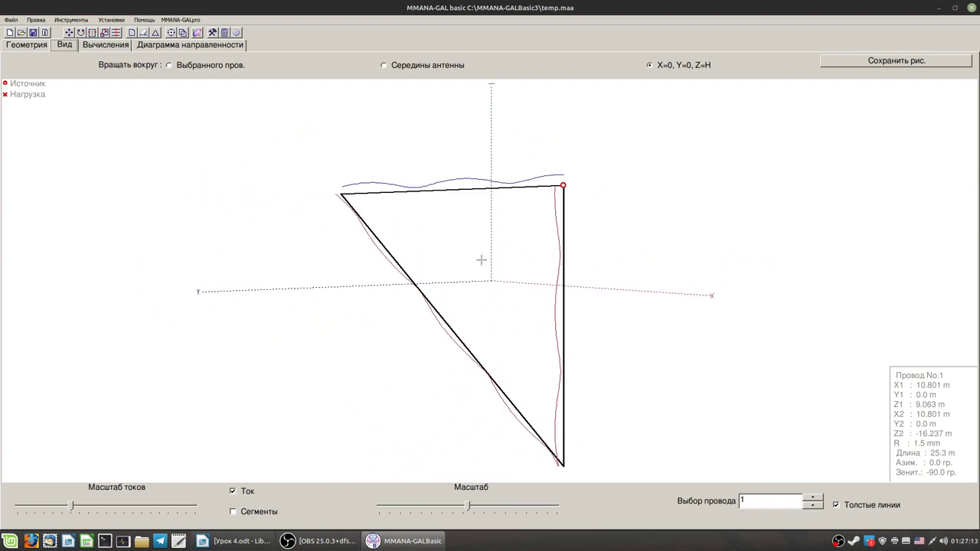
key(Left)
key(Left)
key(Left)
key(Left)
key(Left)
key(Left)
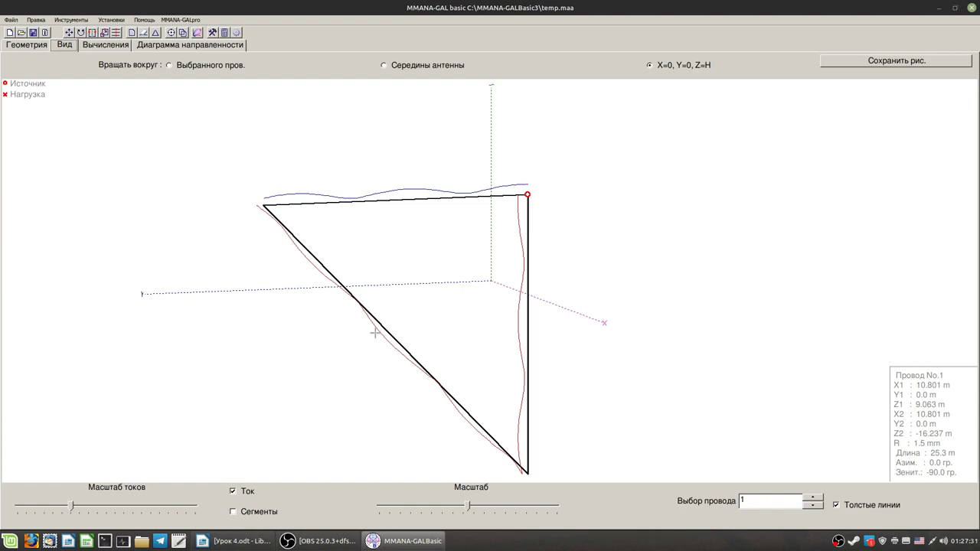
drag(374, 332, 354, 321)
drag(496, 317, 400, 352)
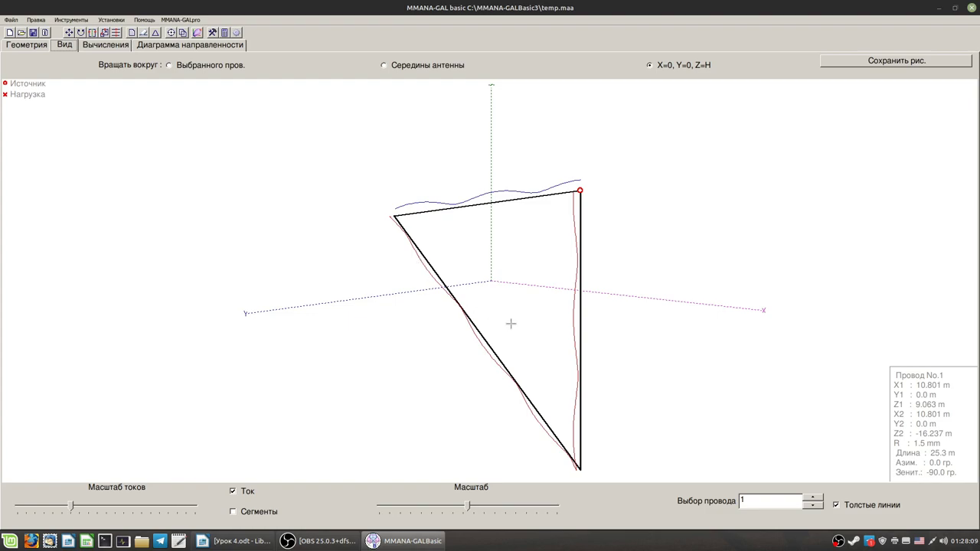
mouse_move(511, 324)
mouse_down()
mouse_move(520, 326)
mouse_move(511, 324)
mouse_up()
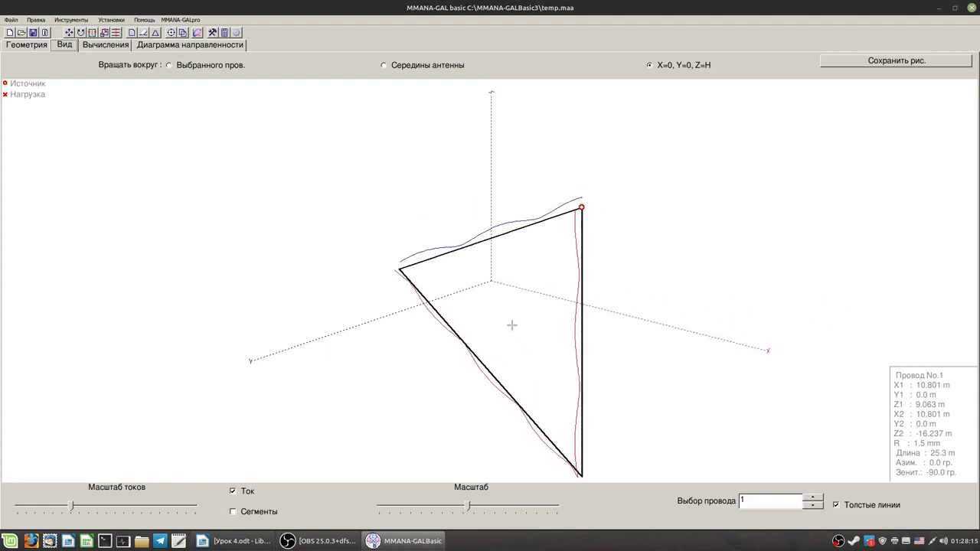
drag(511, 325, 584, 319)
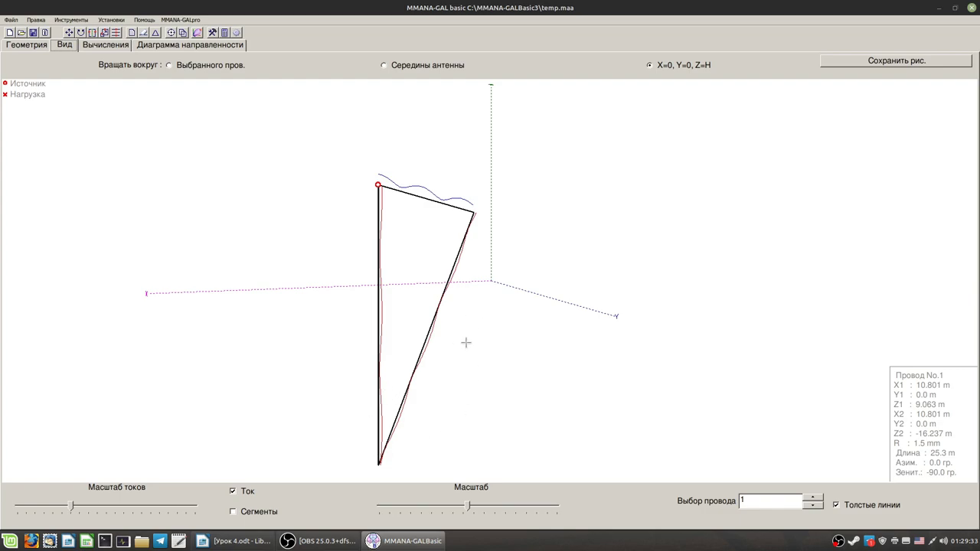
drag(436, 326, 463, 313)
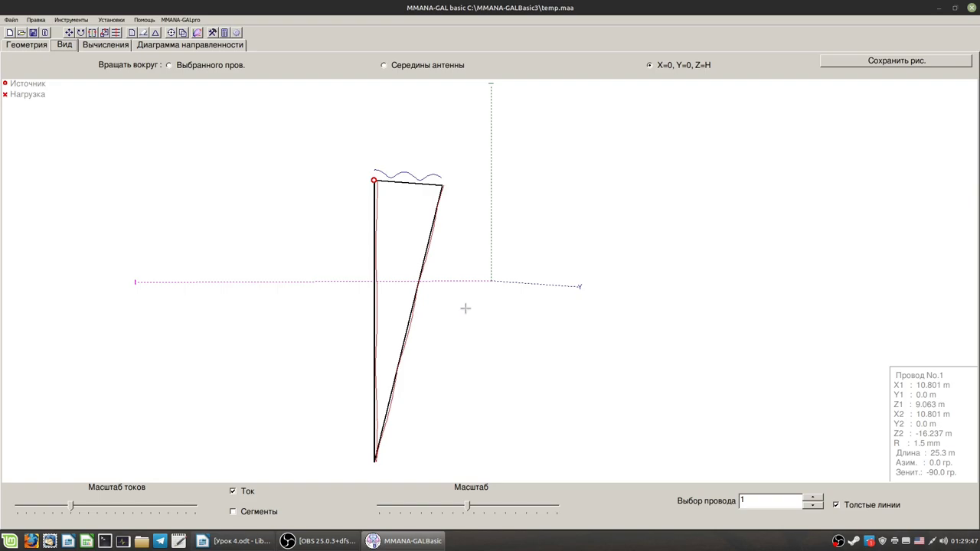